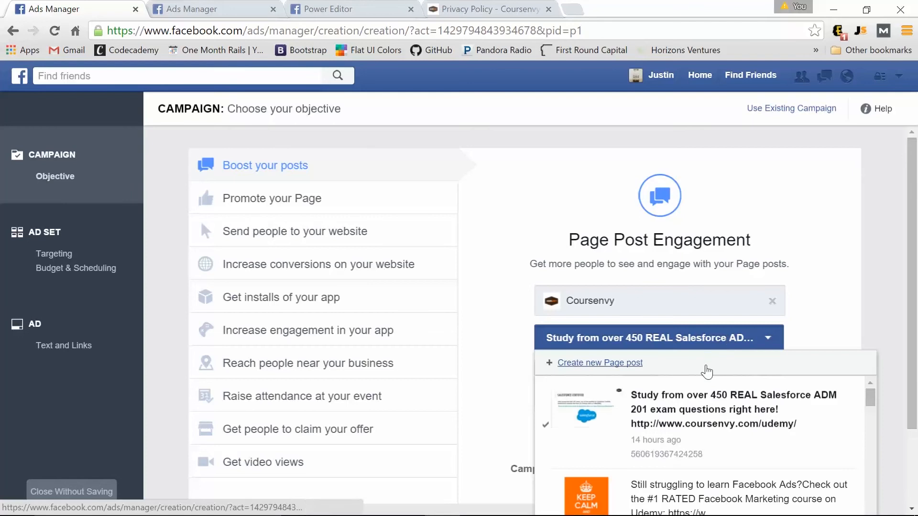
Choose the 'Study from over 450 REAL Salesforce ADM 201' post to promote and continue to Set Audience & Budget.
click(702, 421)
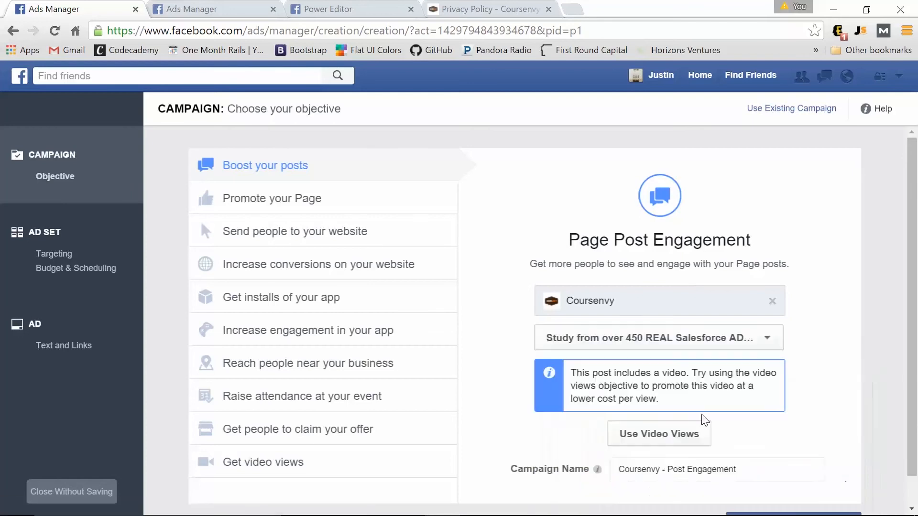
scroll(807, 368, down, 1)
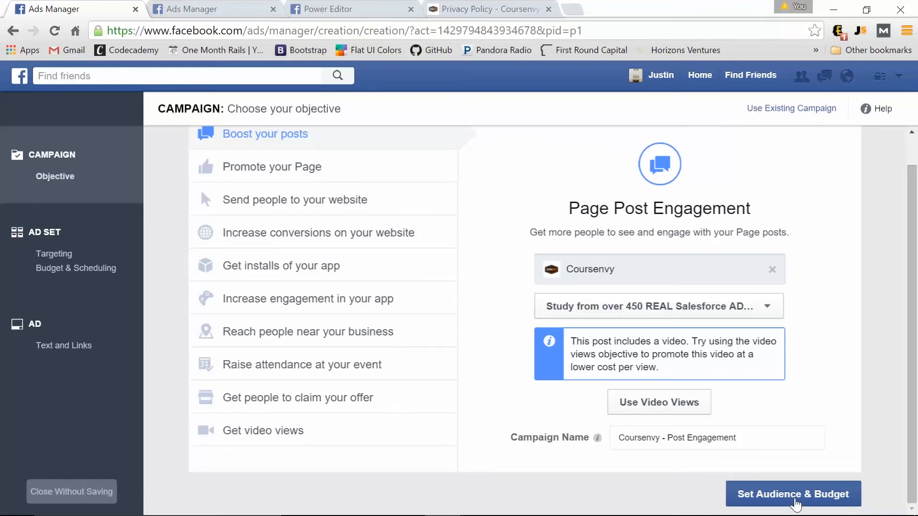
click(794, 495)
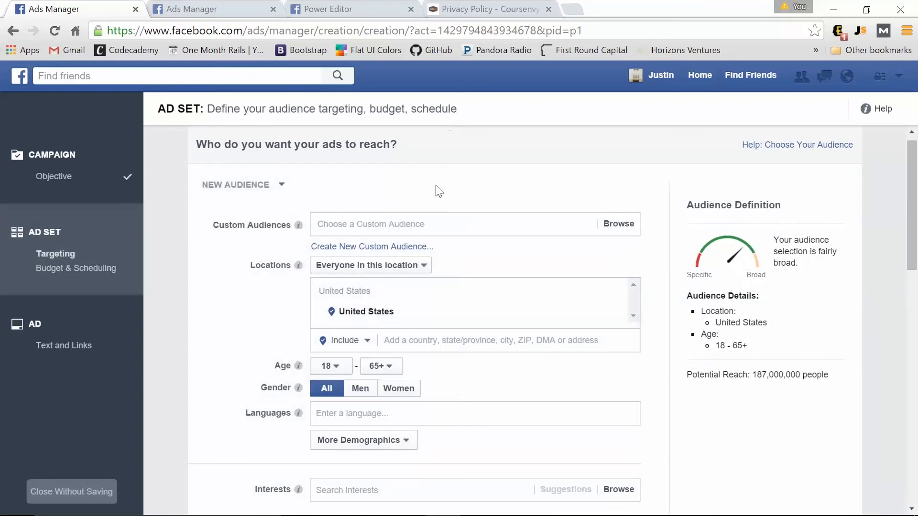
click(411, 228)
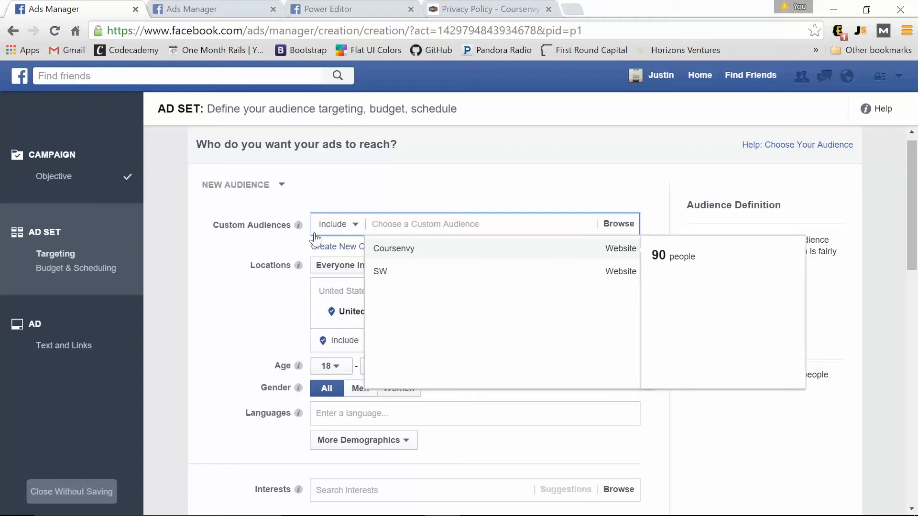
click(229, 257)
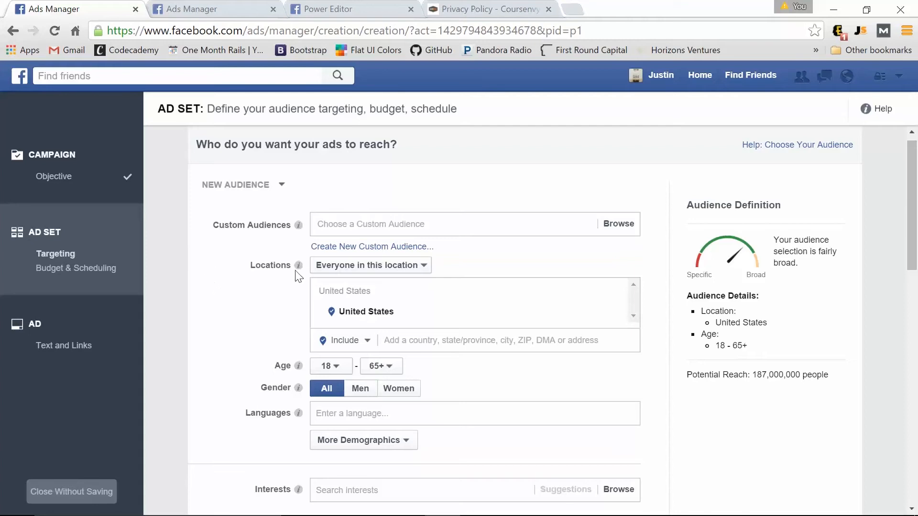
Add India as a target location alongside the United States.
click(429, 338)
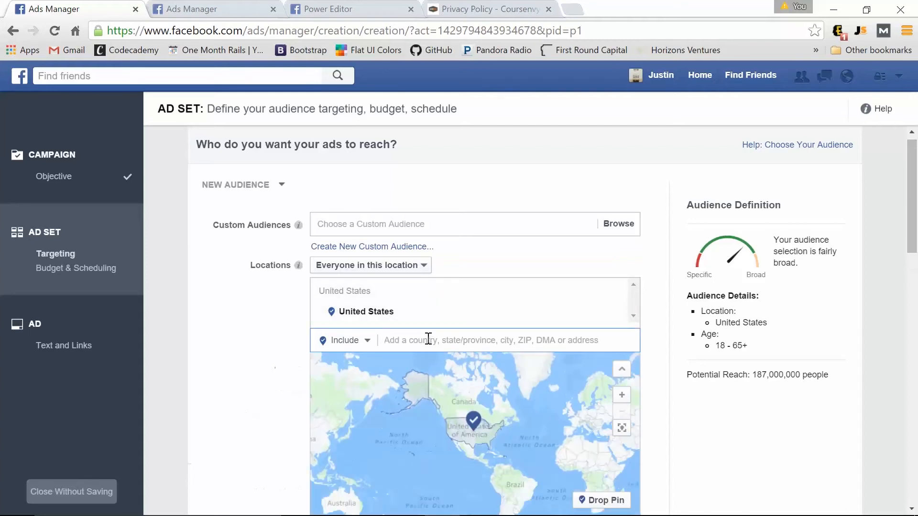
text(india)
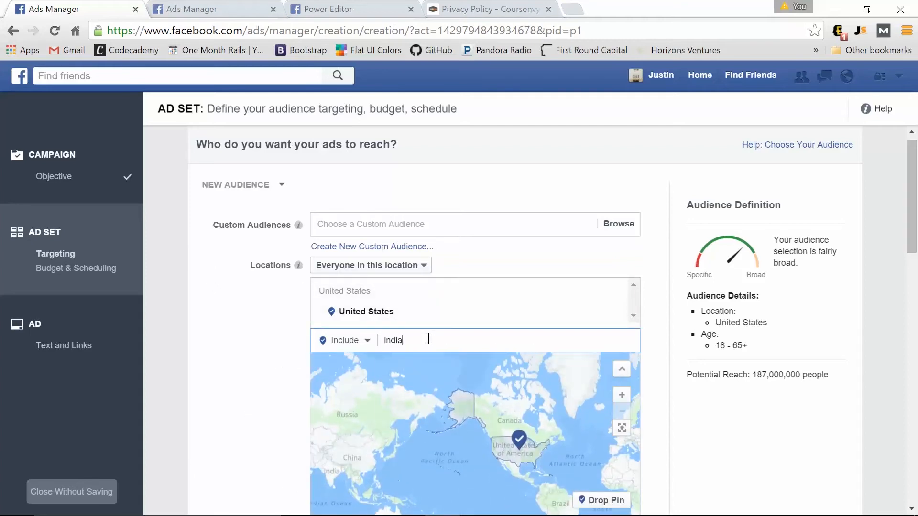
click(415, 365)
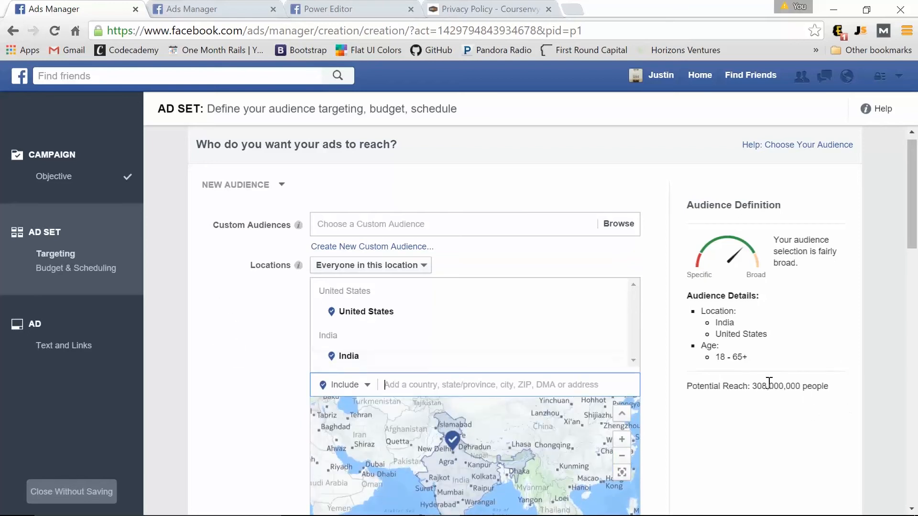
Lower the maximum age of the audience to 40.
scroll(258, 359, down, 3)
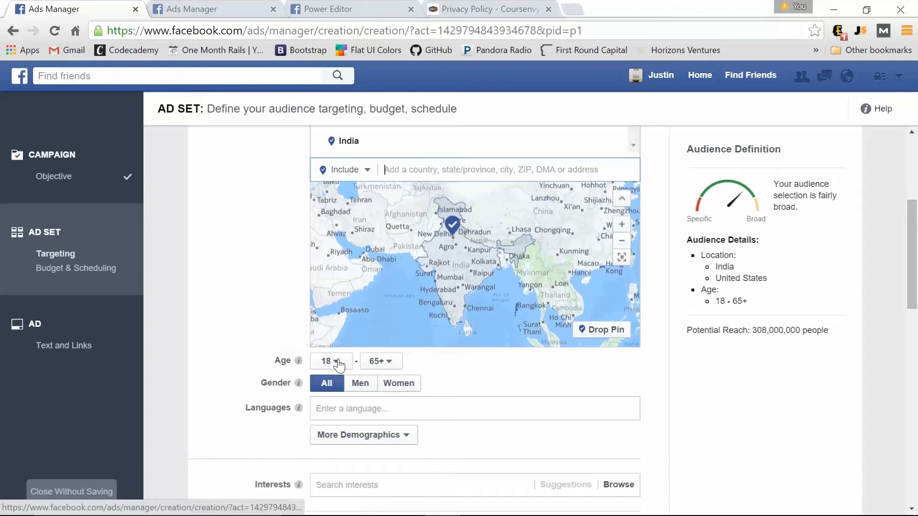
click(401, 368)
scroll(390, 321, down, 5)
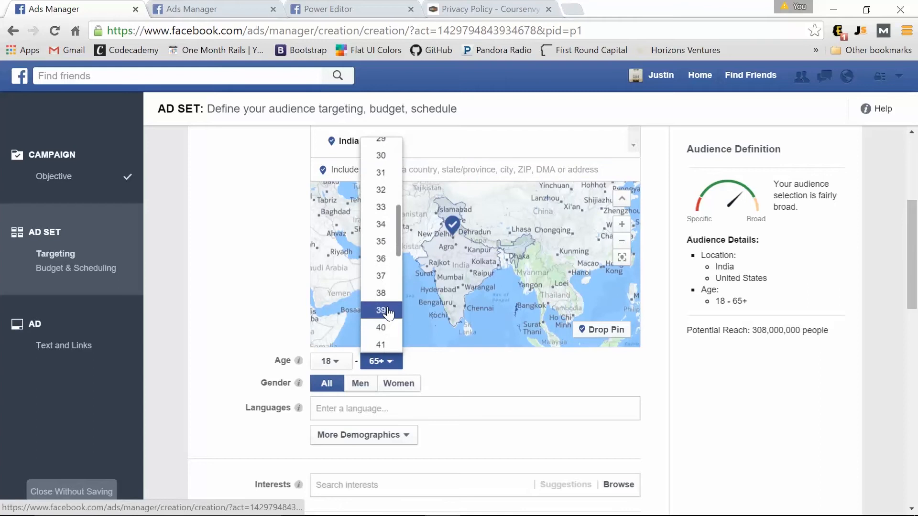
click(387, 327)
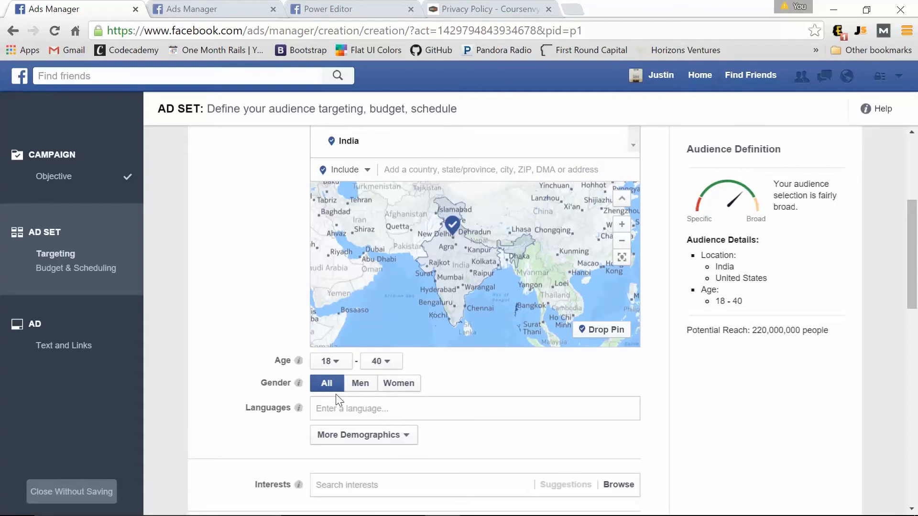
click(359, 410)
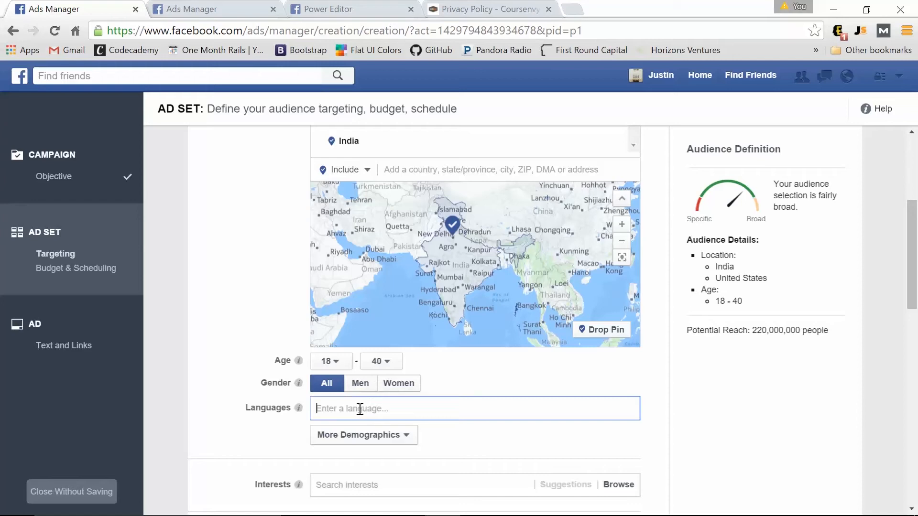
Add English (All) as the target language.
text(eng)
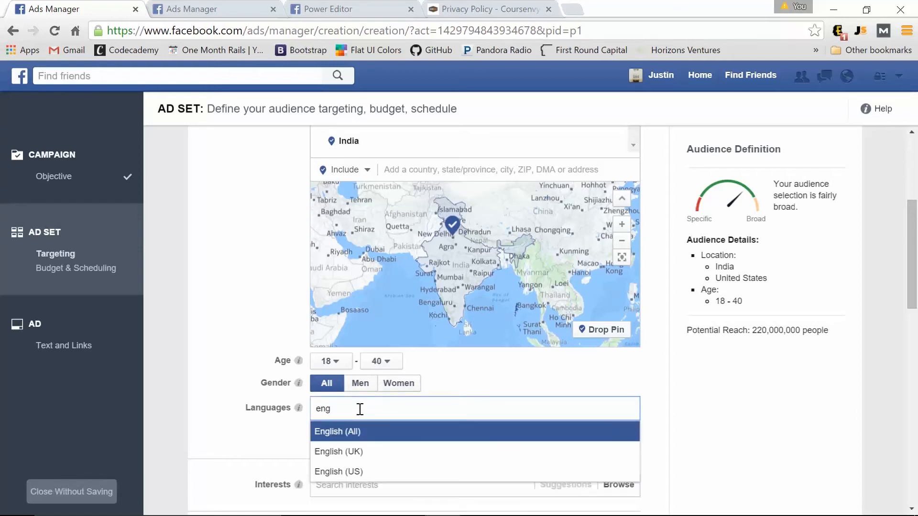
click(375, 433)
scroll(363, 392, down, 3)
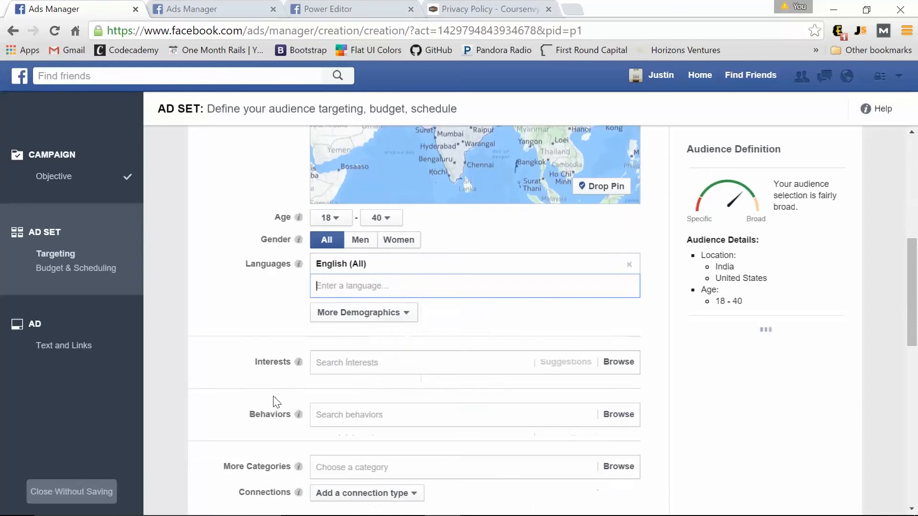
Add interests Salesforce.com, salesforce marketing cloud, salesforce, salesforce developers and salesforcecom certification.
click(360, 365)
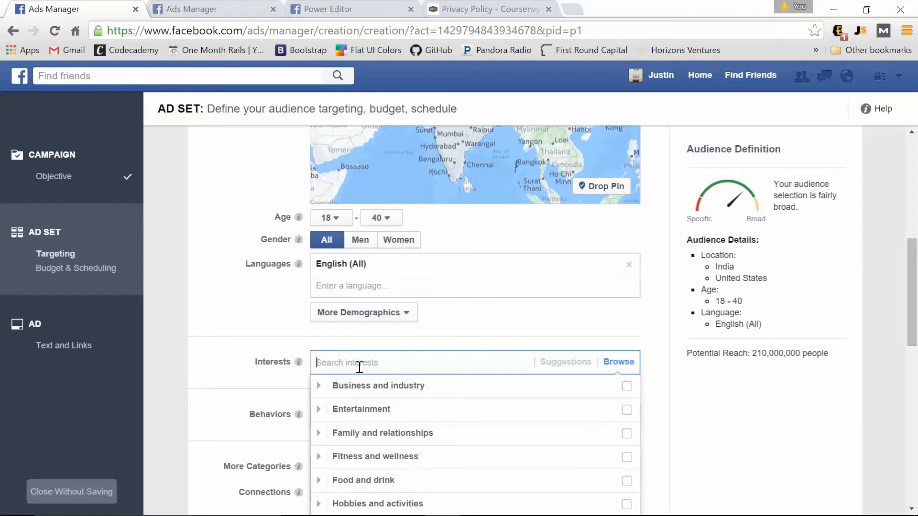
text(sales)
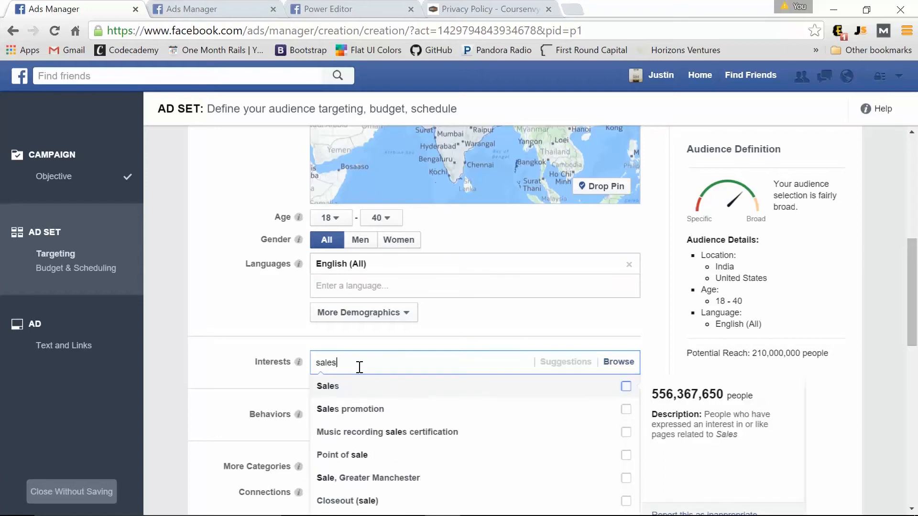
text(for)
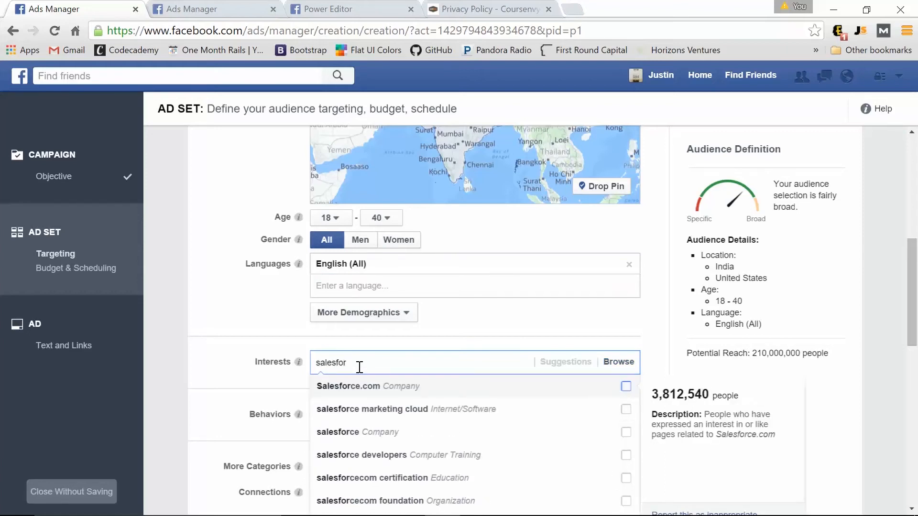
click(360, 385)
text(sal)
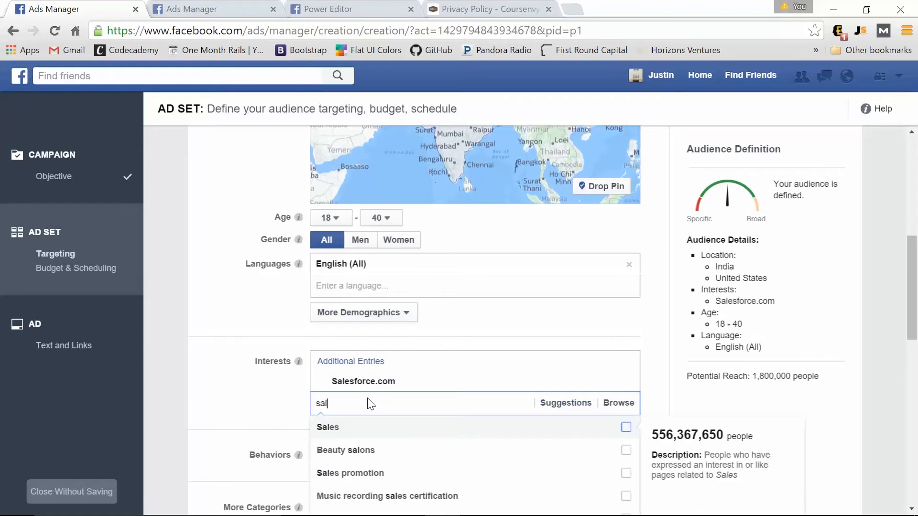
text(esf)
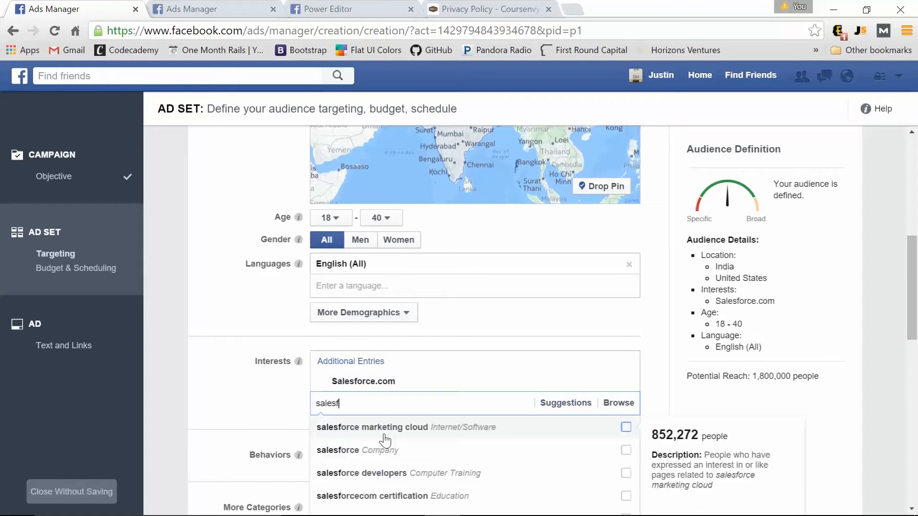
text(or)
click(385, 435)
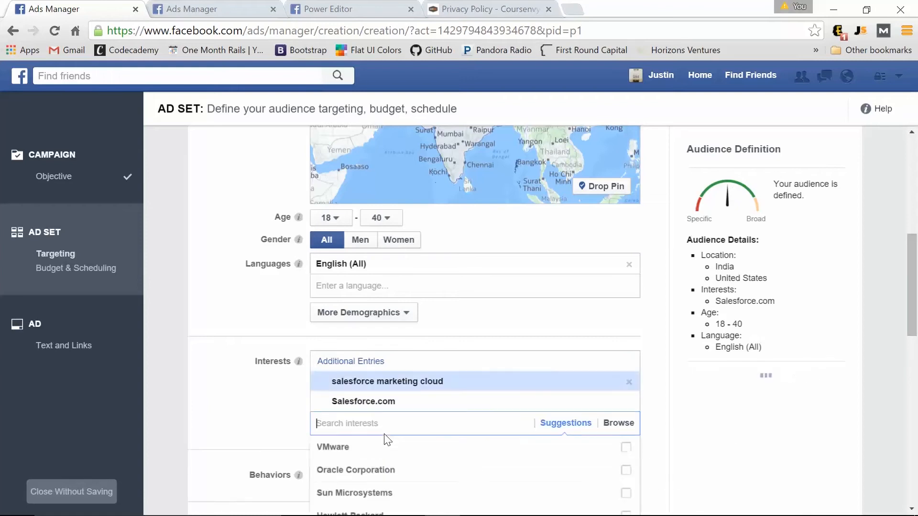
text(sales)
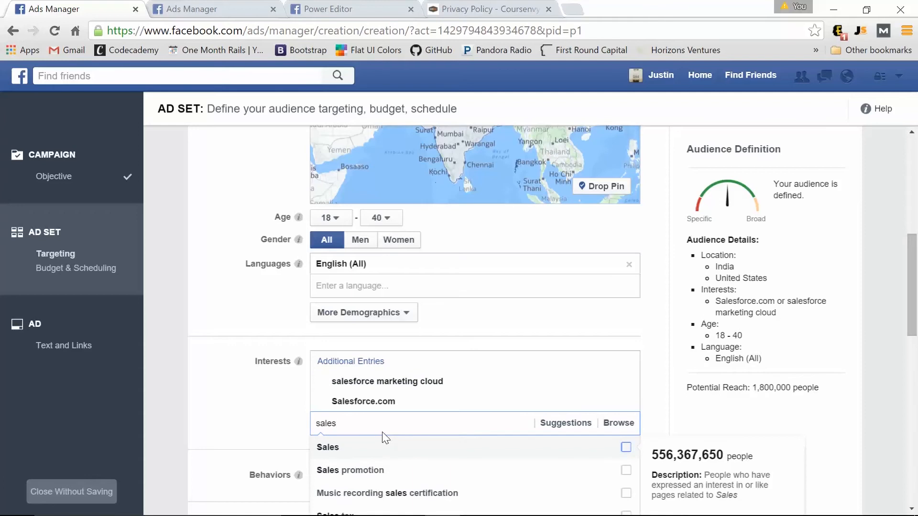
text(force)
click(383, 448)
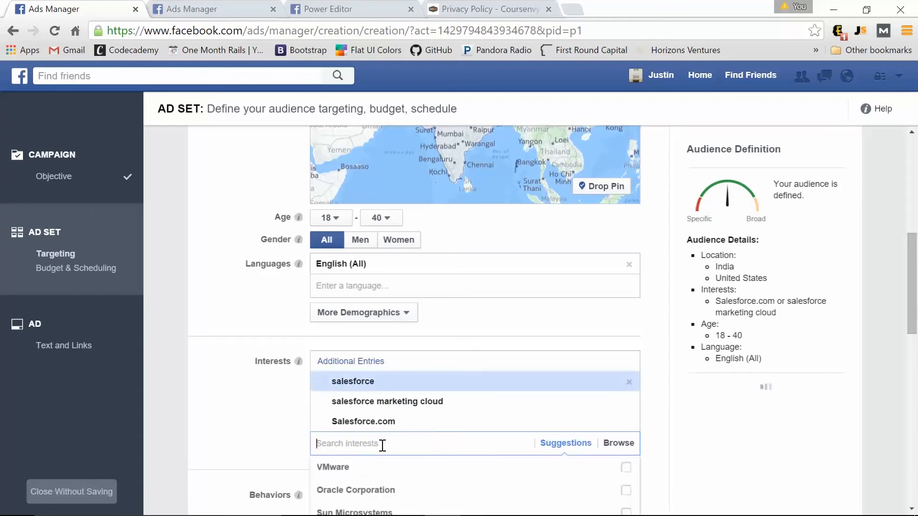
text(salesf)
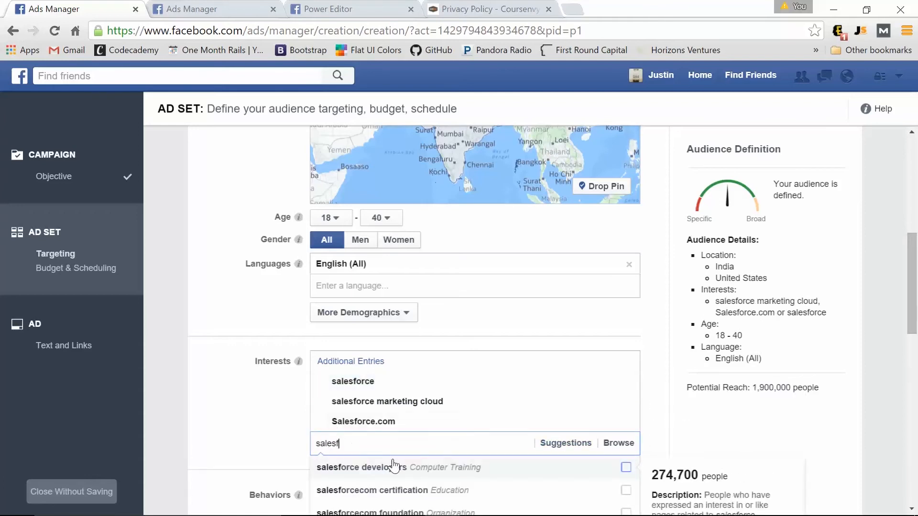
click(389, 467)
text(sales)
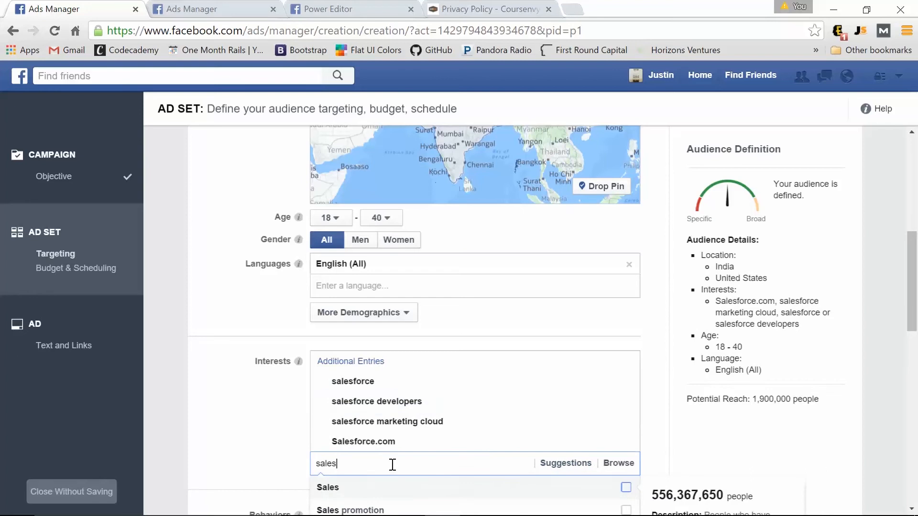
text(fo)
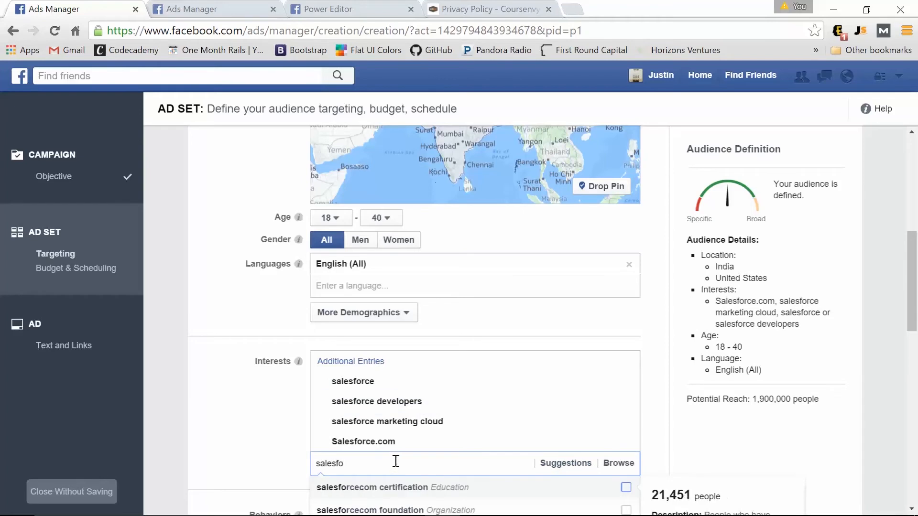
click(387, 484)
click(262, 369)
scroll(262, 369, down, 1)
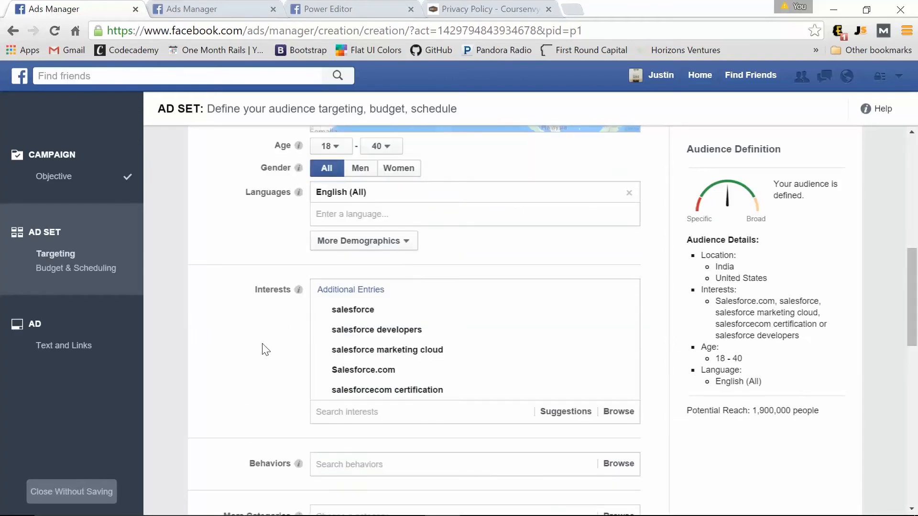
Add Computer and Mathematics industry targeting, then remove it again.
click(402, 243)
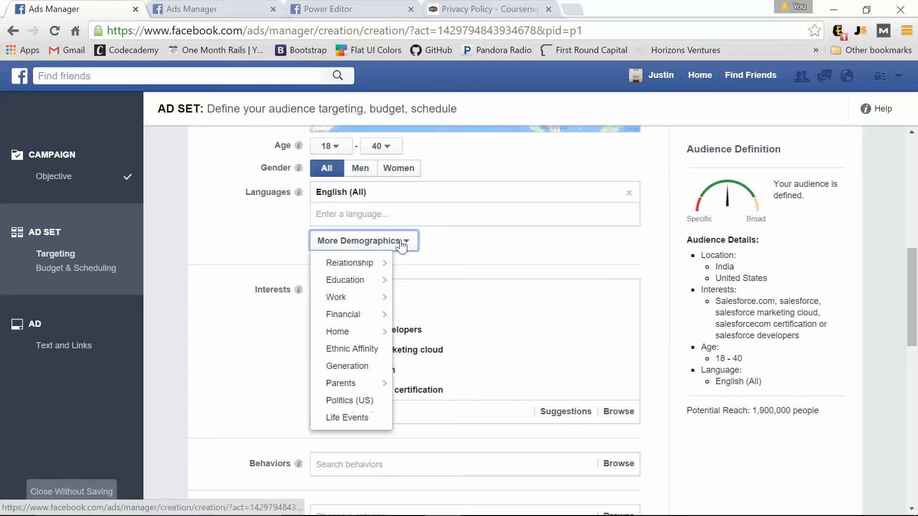
mouse_move(349, 297)
click(435, 337)
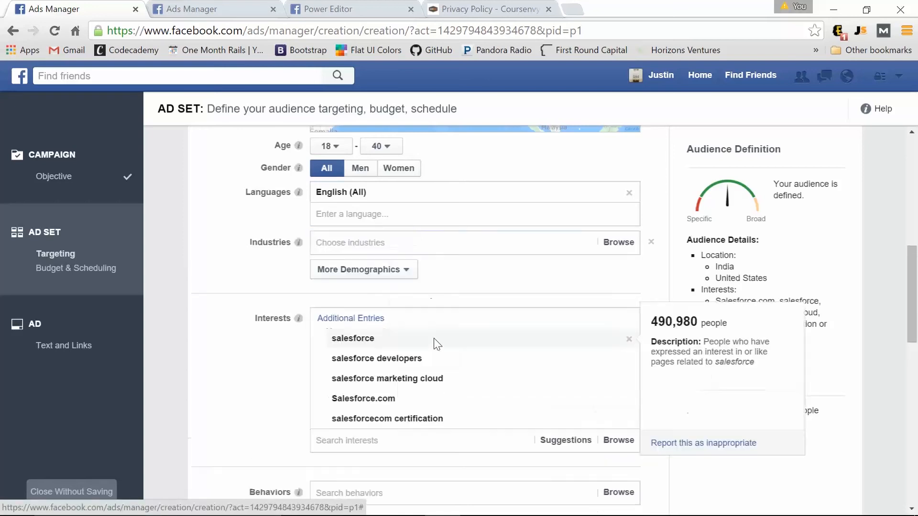
click(366, 244)
text(n)
key(BackSpace)
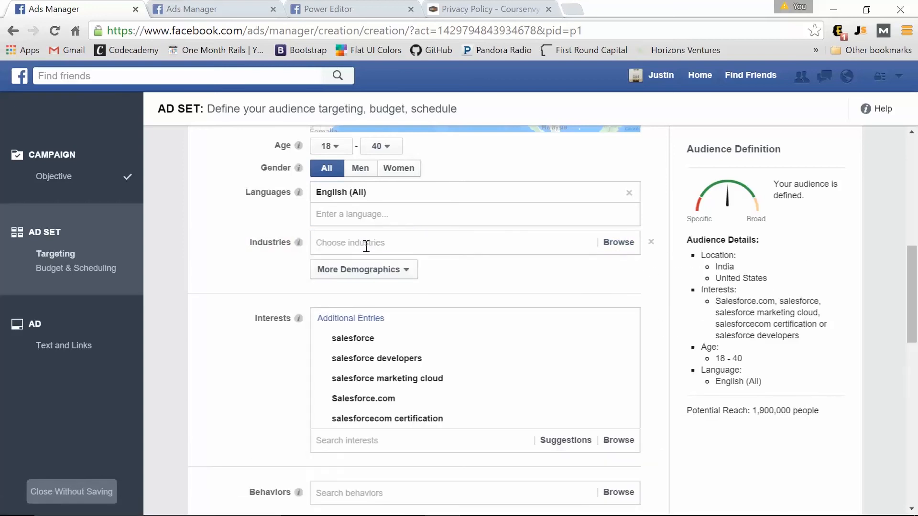
text(comp)
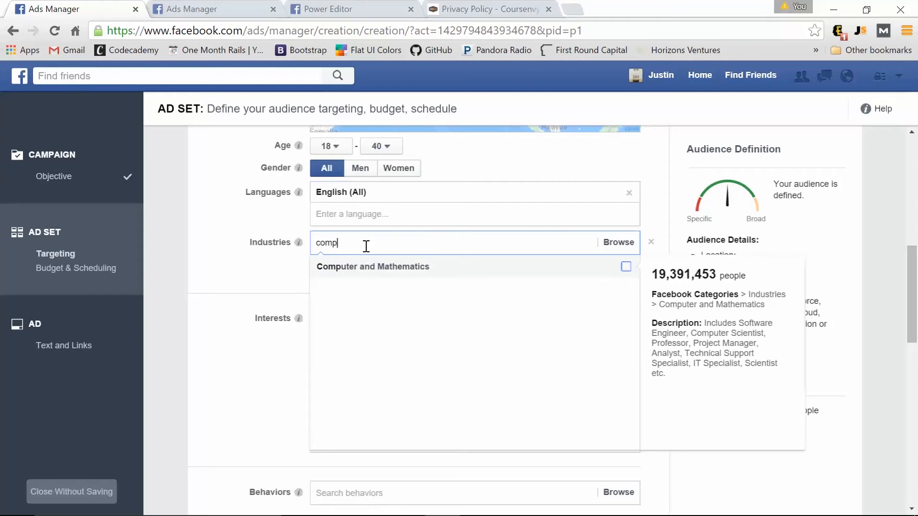
click(420, 269)
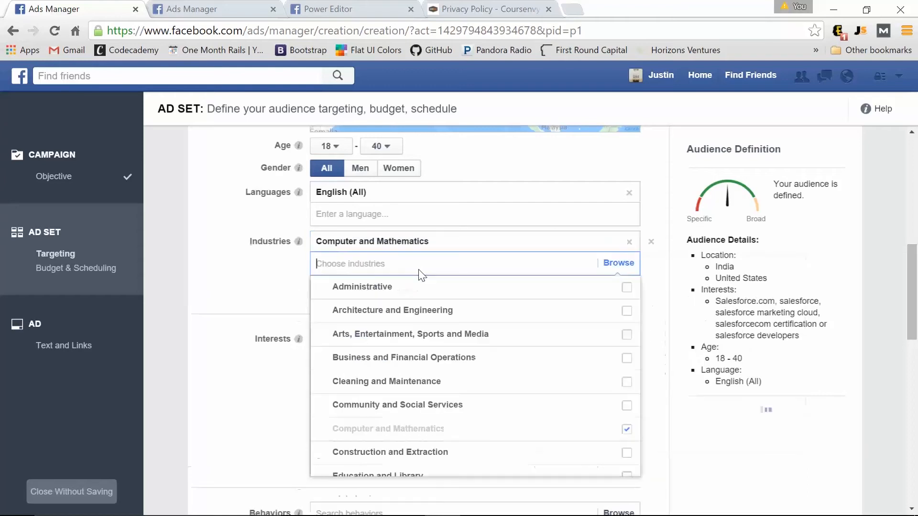
click(243, 307)
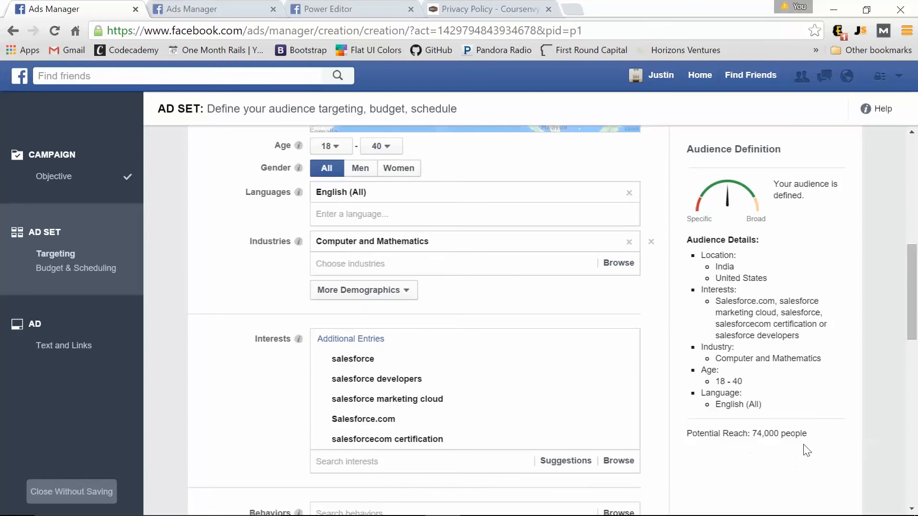
click(652, 241)
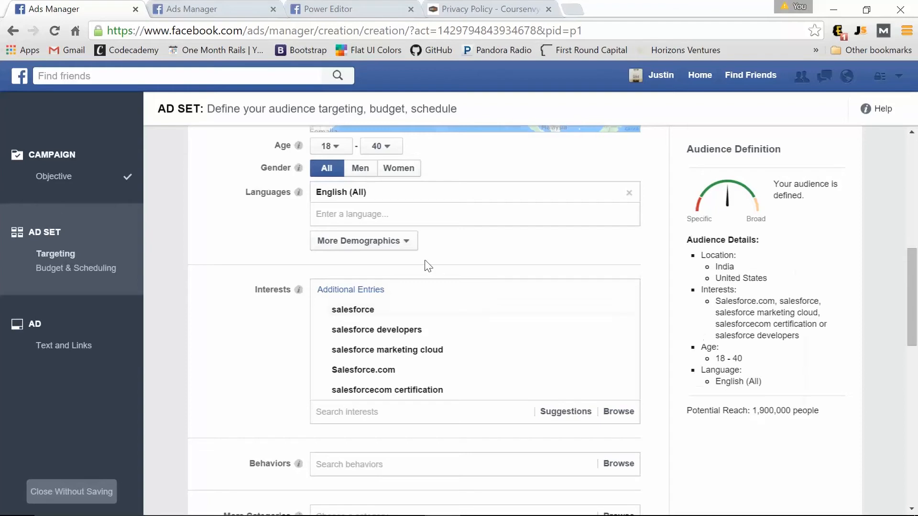
Replace the $35.00 daily budget amount with $5.00.
scroll(318, 266, down, 3)
scroll(232, 228, down, 3)
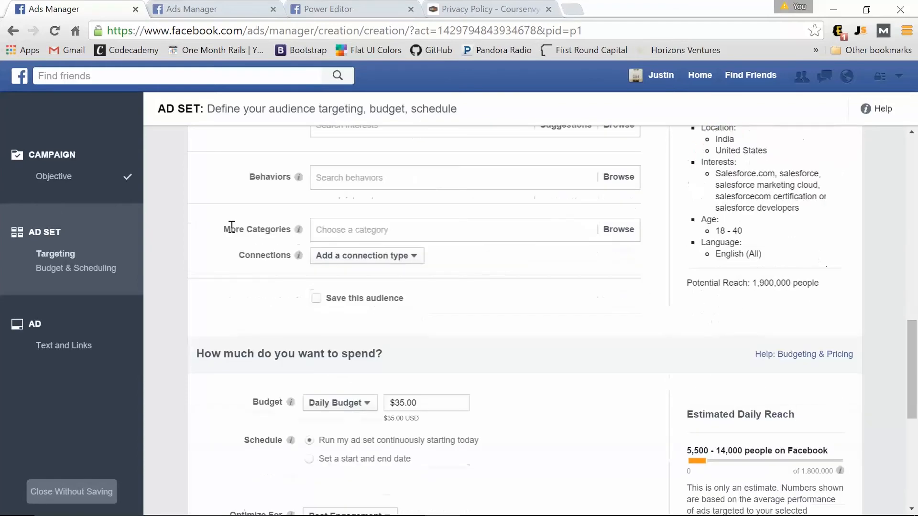
scroll(231, 229, down, 2)
drag(421, 331, 397, 335)
text(5)
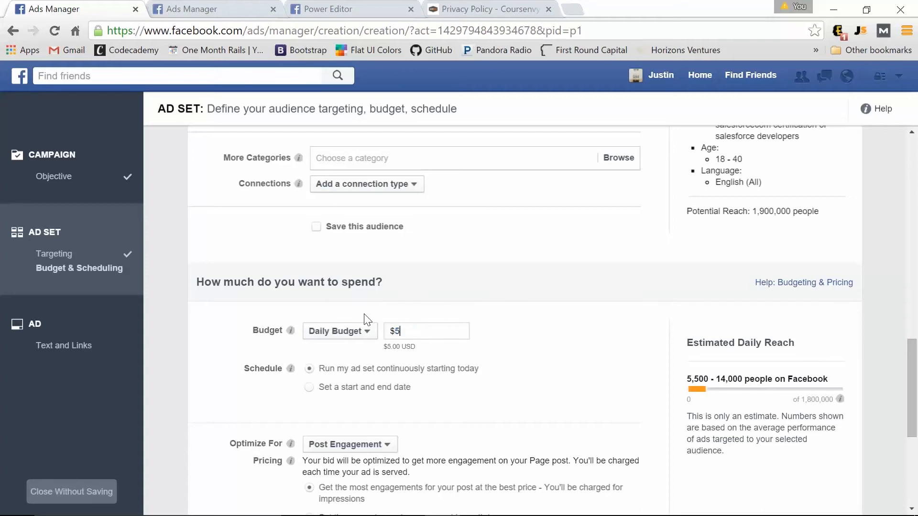
click(539, 359)
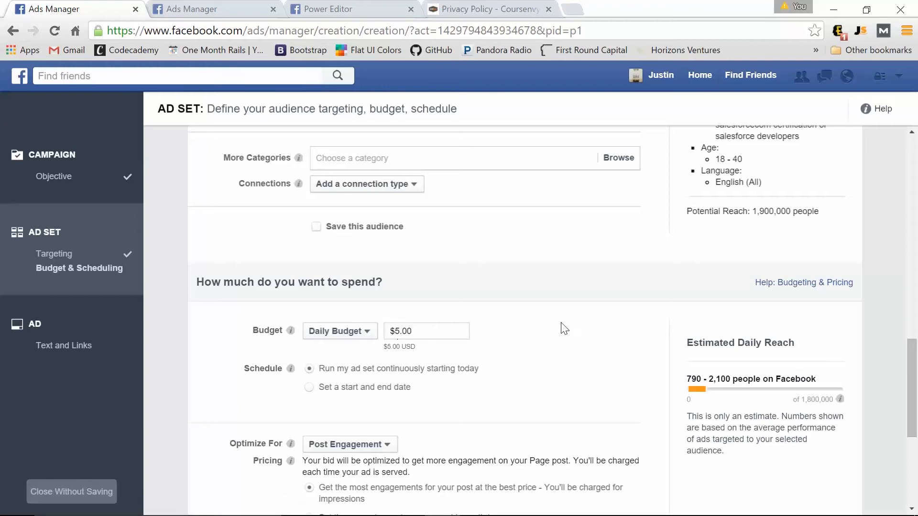
scroll(497, 318, down, 3)
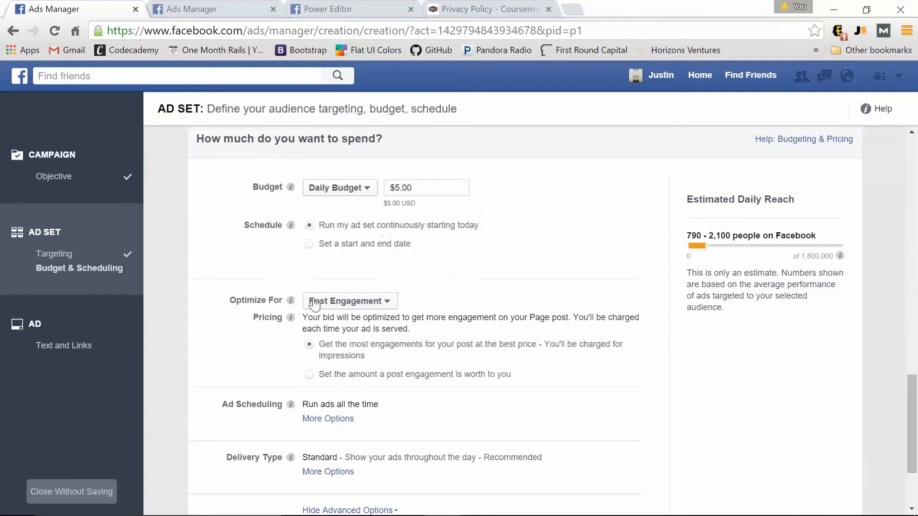
Review Optimize For, budget type, ad scheduling and delivery type options, keeping Post Engagement.
click(354, 301)
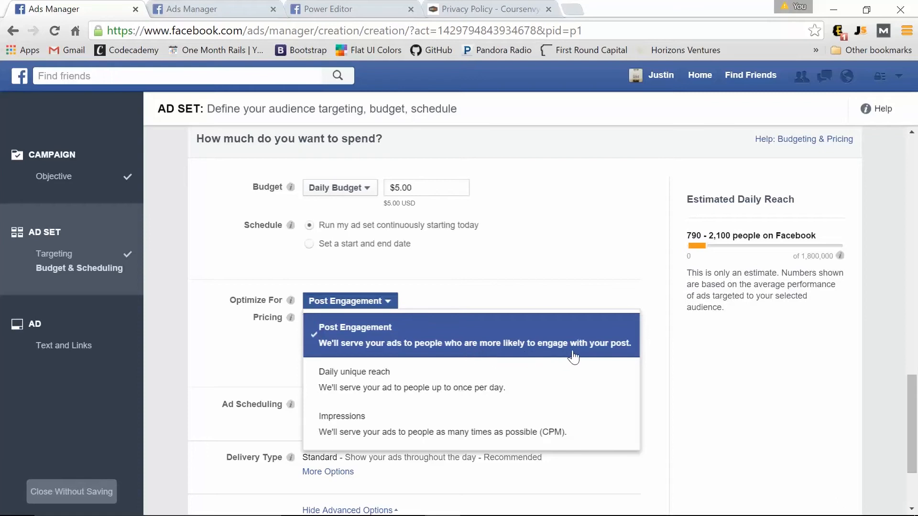
click(584, 287)
scroll(478, 291, down, 1)
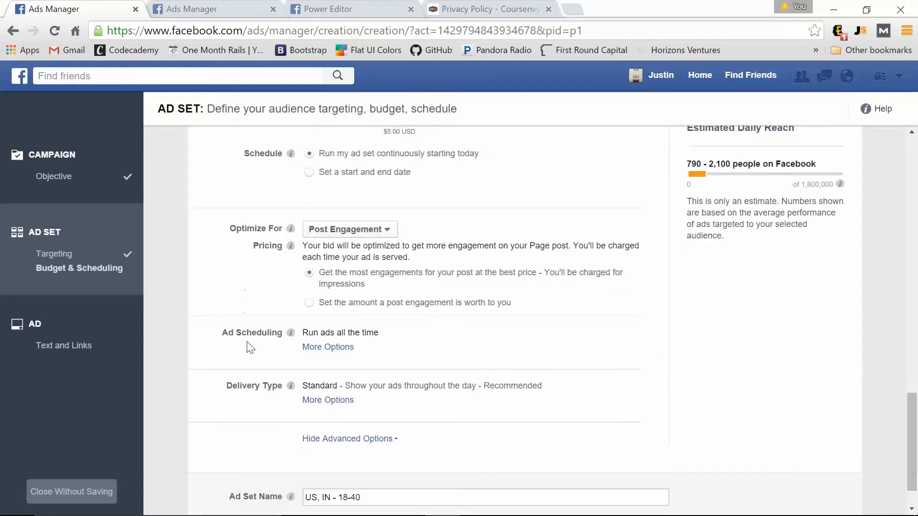
mouse_move(290, 344)
click(321, 348)
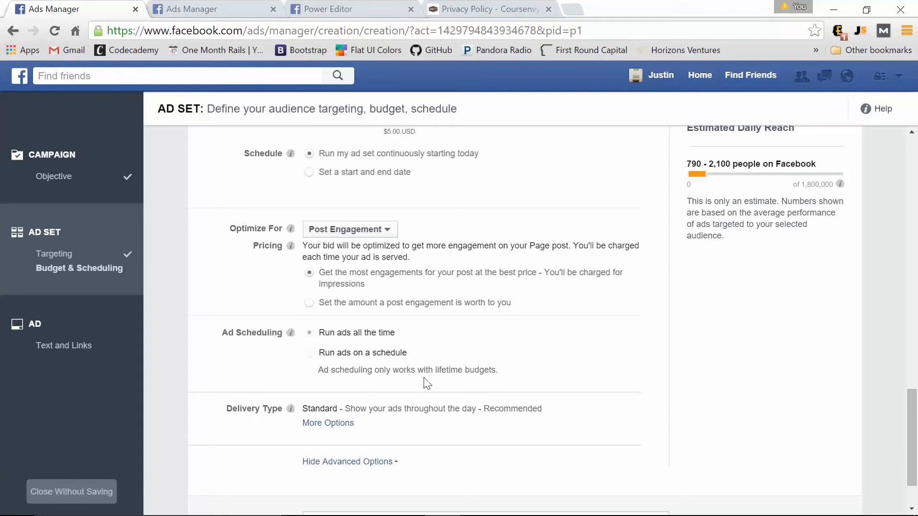
scroll(499, 371, up, 6)
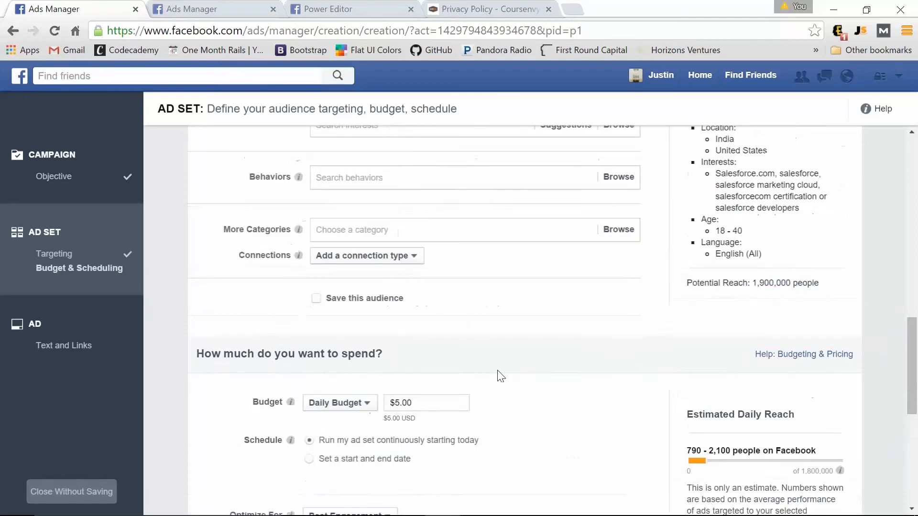
scroll(497, 375, down, 3)
click(356, 260)
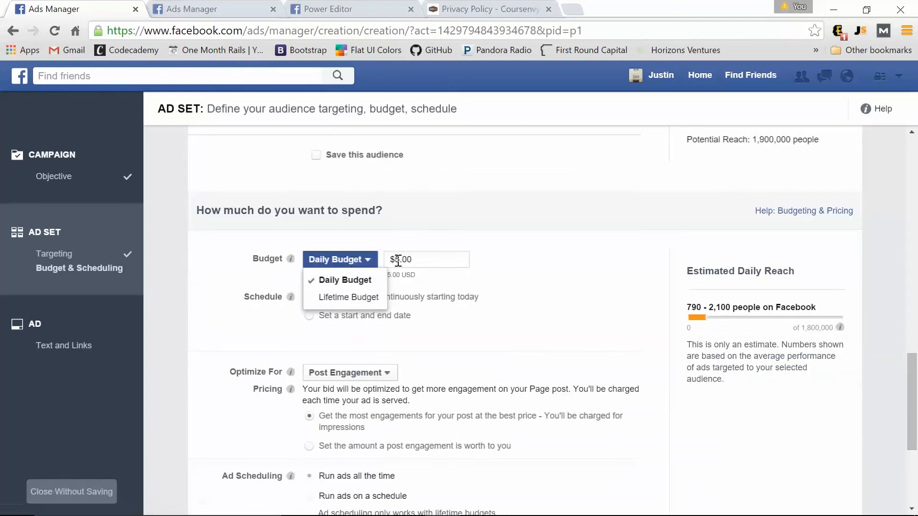
scroll(512, 283, down, 4)
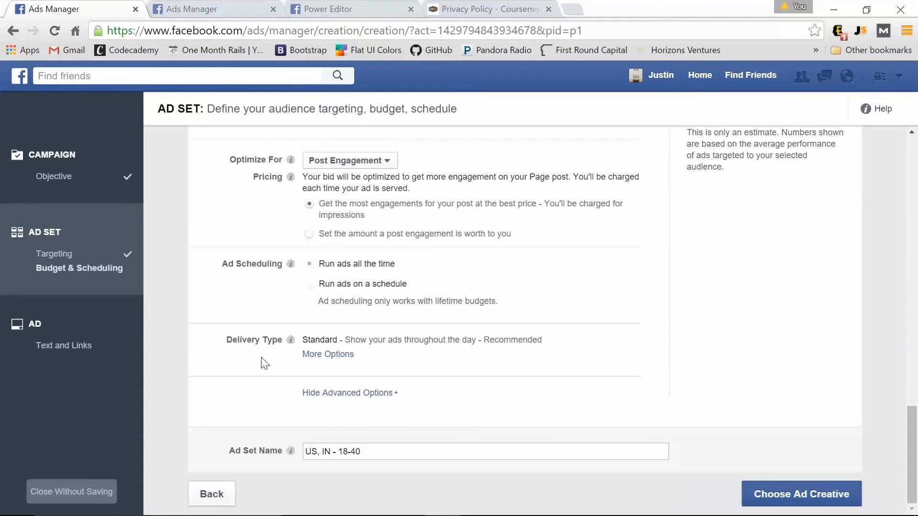
click(329, 355)
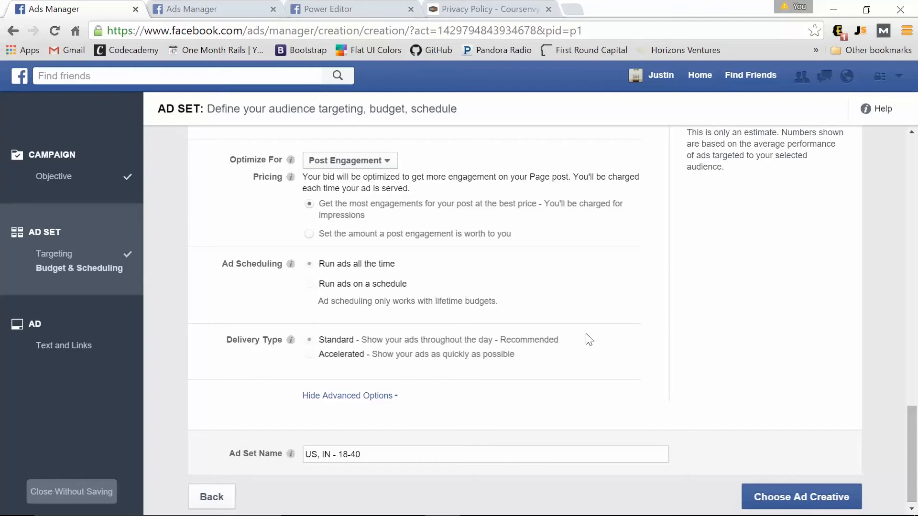
scroll(497, 364, down, 1)
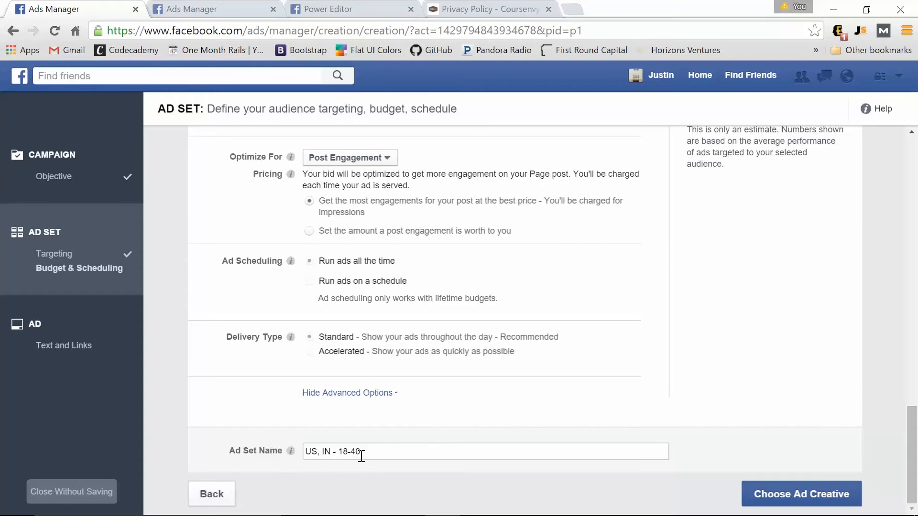
Append '- salesforce interest' to the ad set name and continue to the ad creative.
click(374, 453)
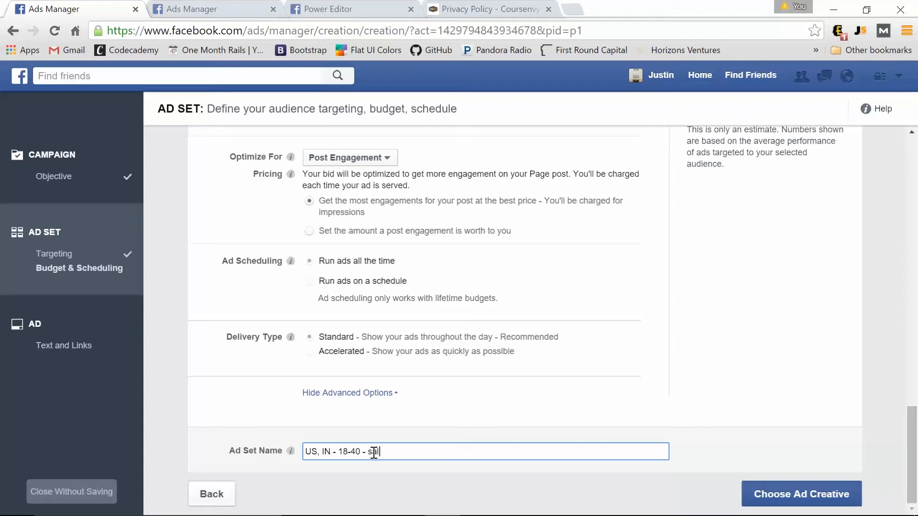
text(- salesforce interest)
click(775, 500)
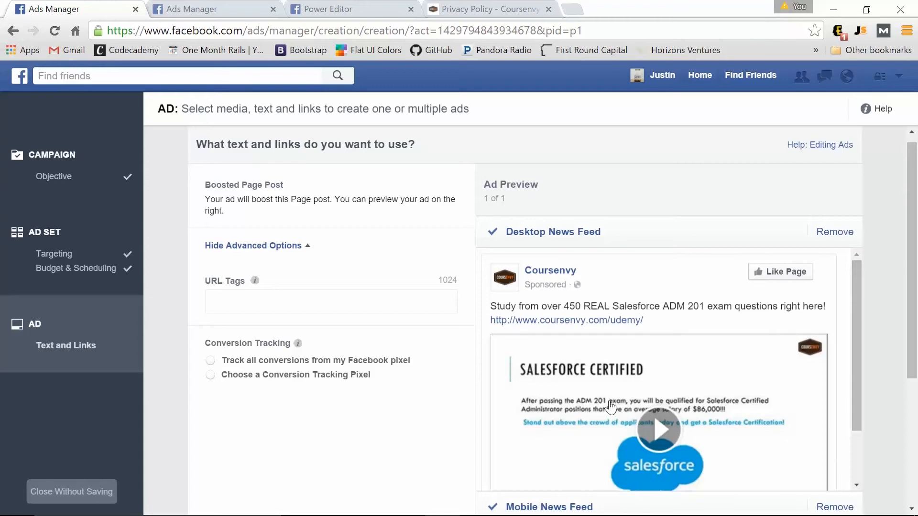
scroll(612, 402, down, 3)
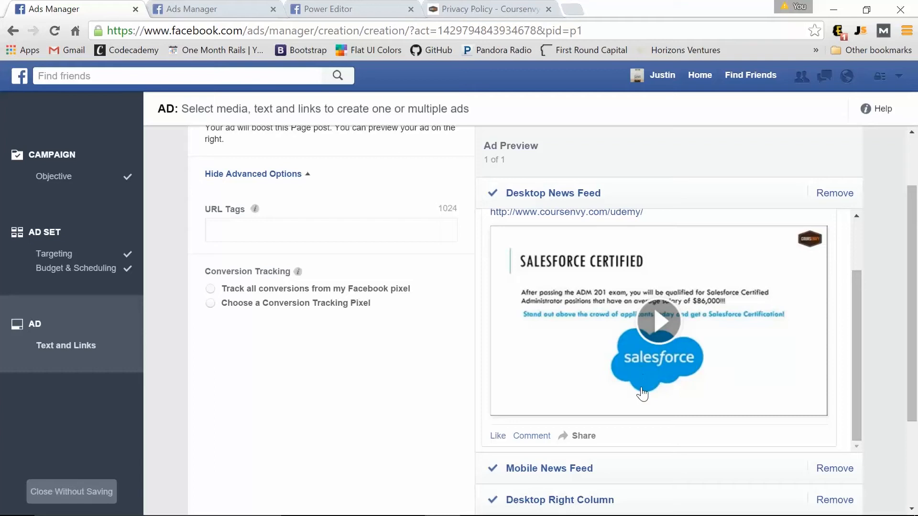
scroll(642, 397, up, 3)
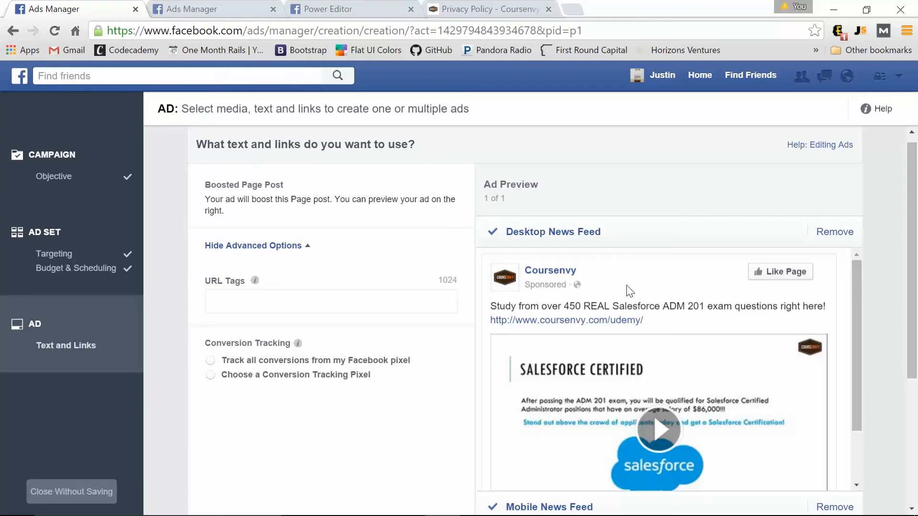
scroll(691, 330, down, 3)
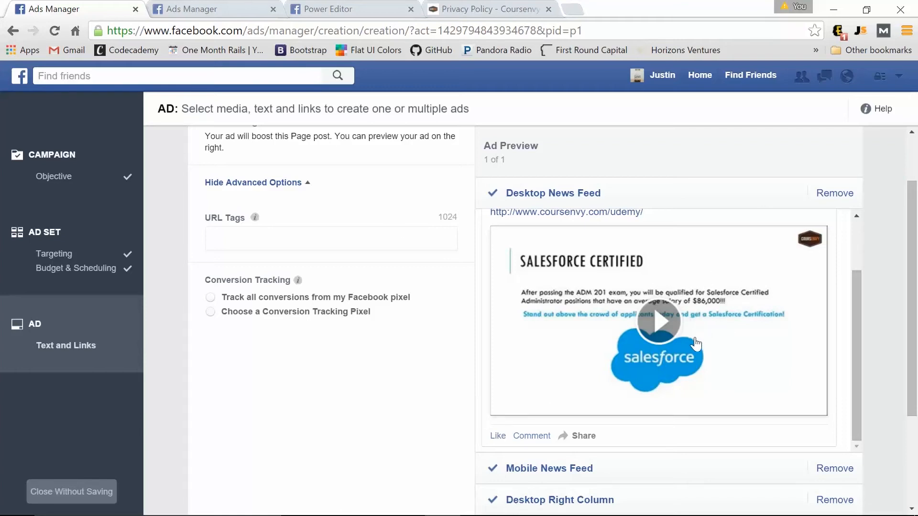
scroll(691, 344, up, 3)
scroll(555, 376, down, 3)
scroll(585, 401, up, 2)
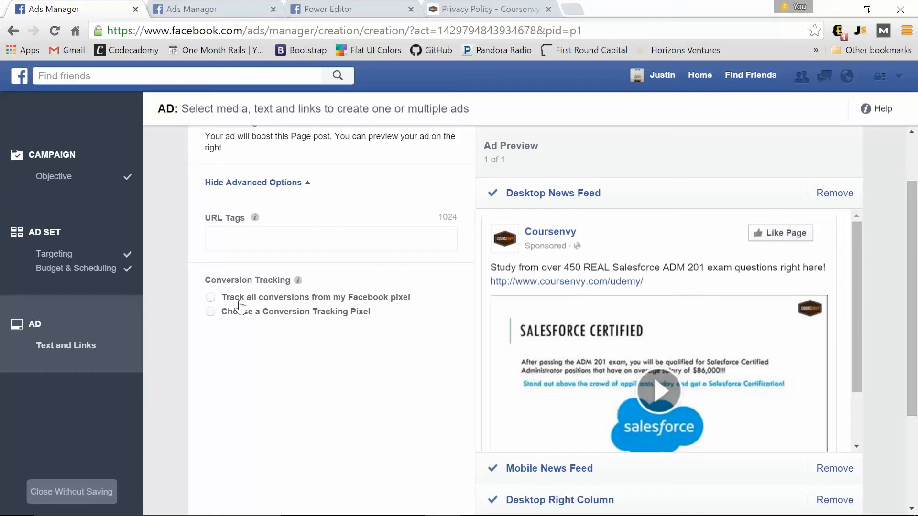
Select the Checkouts - Fedora FB conversion tracking pixel and place the order.
click(210, 298)
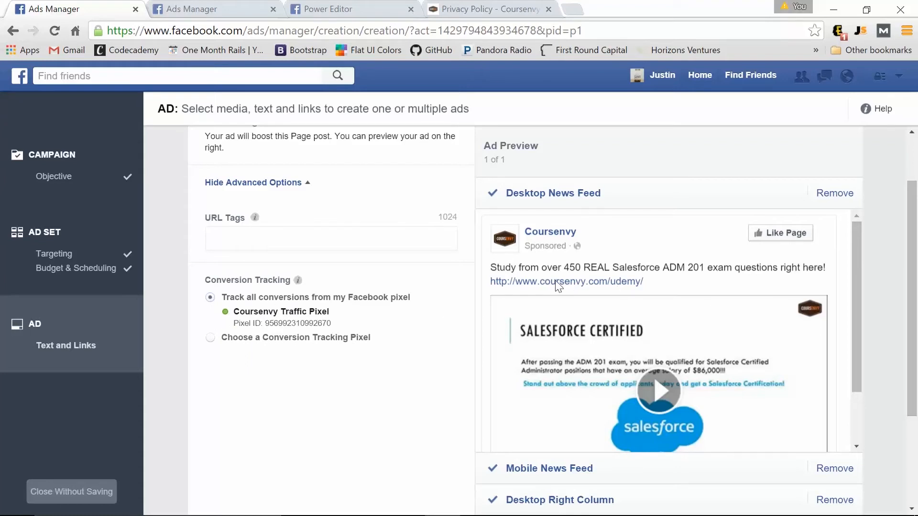
click(211, 339)
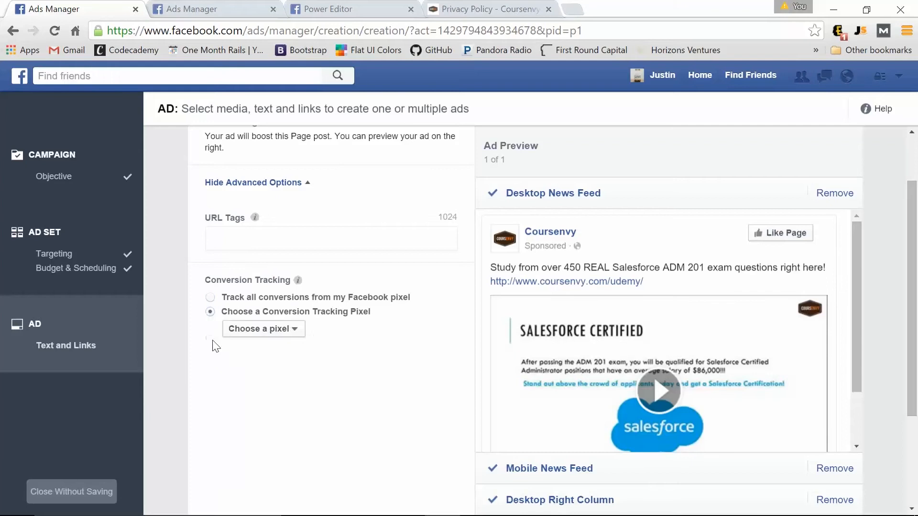
click(271, 329)
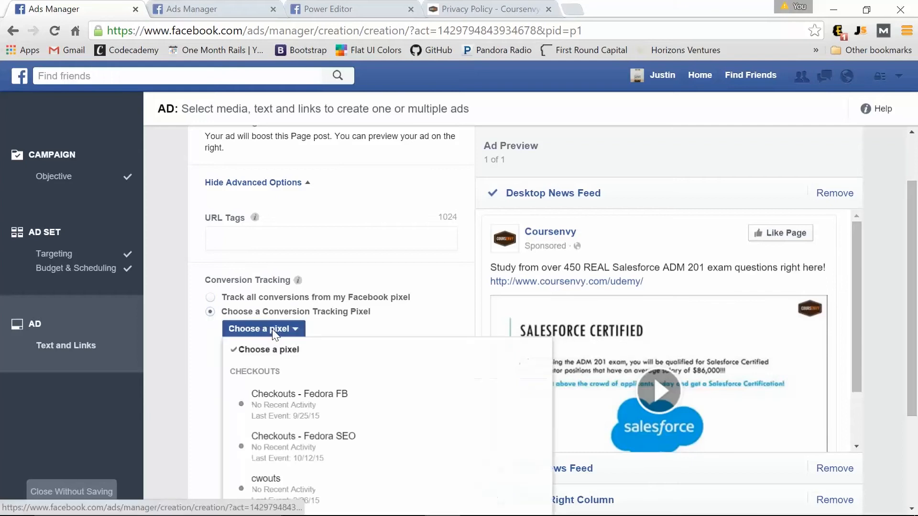
click(343, 407)
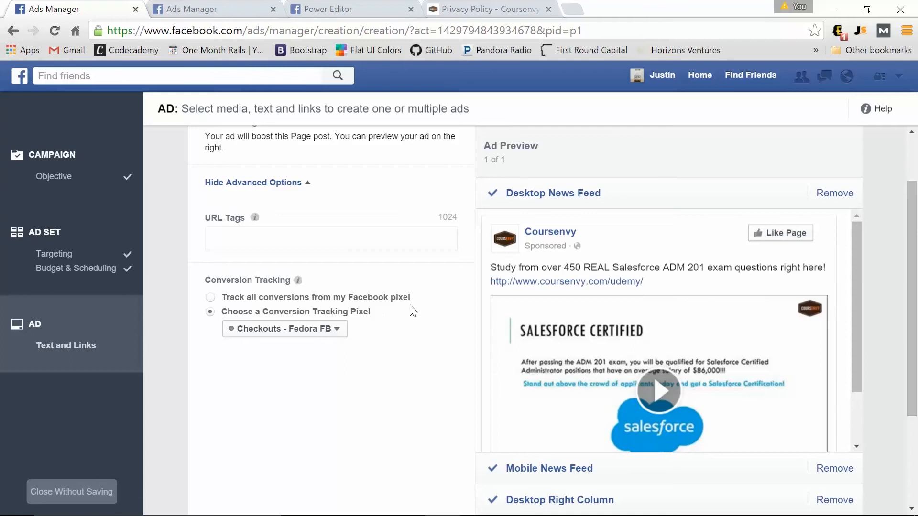
scroll(378, 315, down, 3)
click(832, 434)
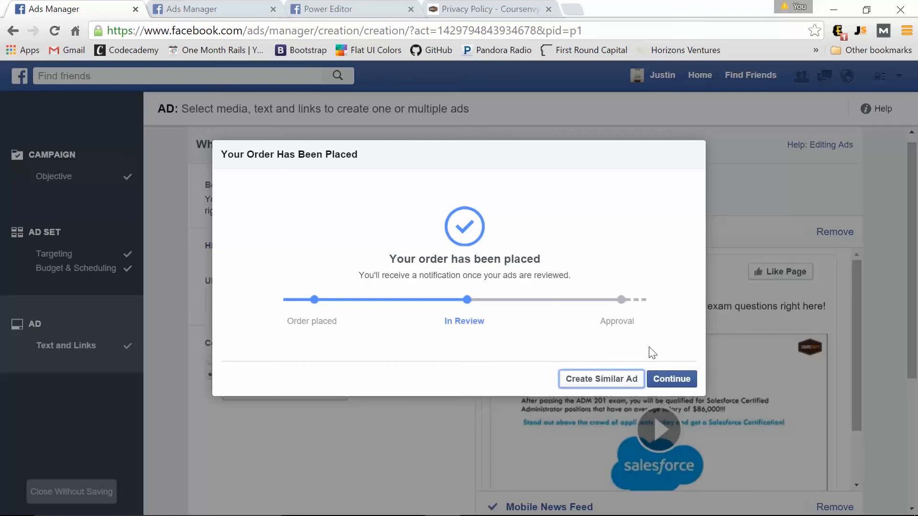
Publish the '98% off Amazon FBA Course' offer post on Coursenvy, then bring up the account menu.
click(675, 381)
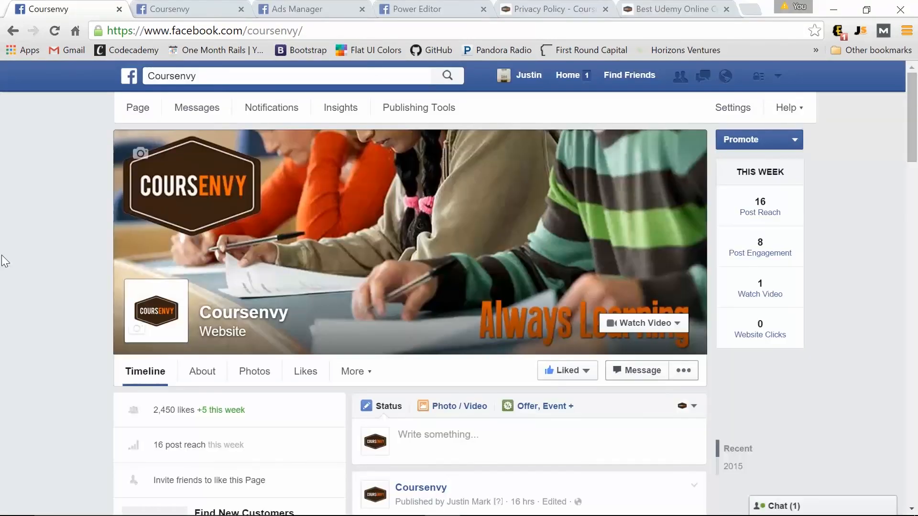
click(552, 412)
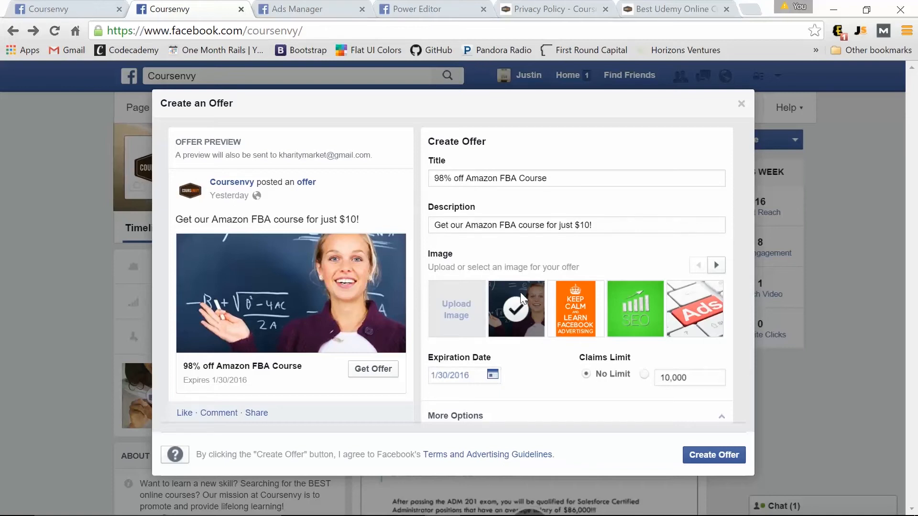
scroll(469, 318, down, 2)
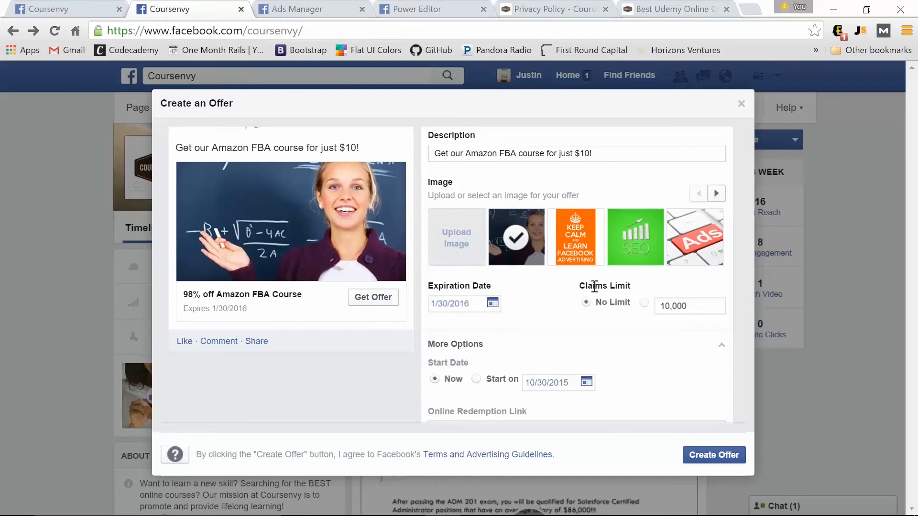
scroll(547, 299, down, 2)
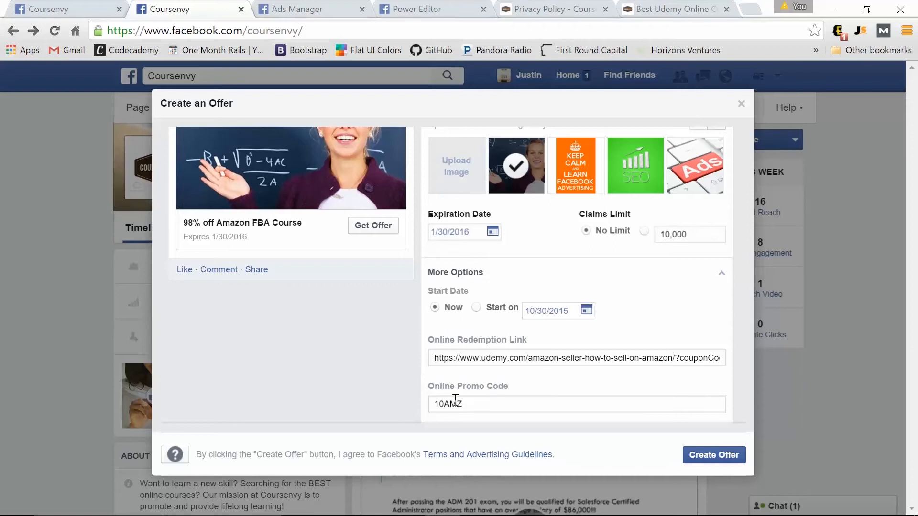
click(708, 450)
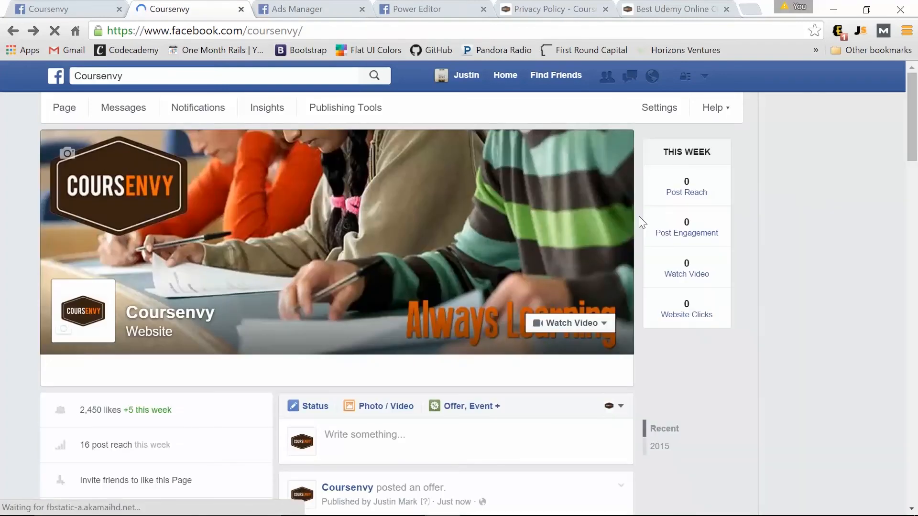
scroll(67, 248, down, 2)
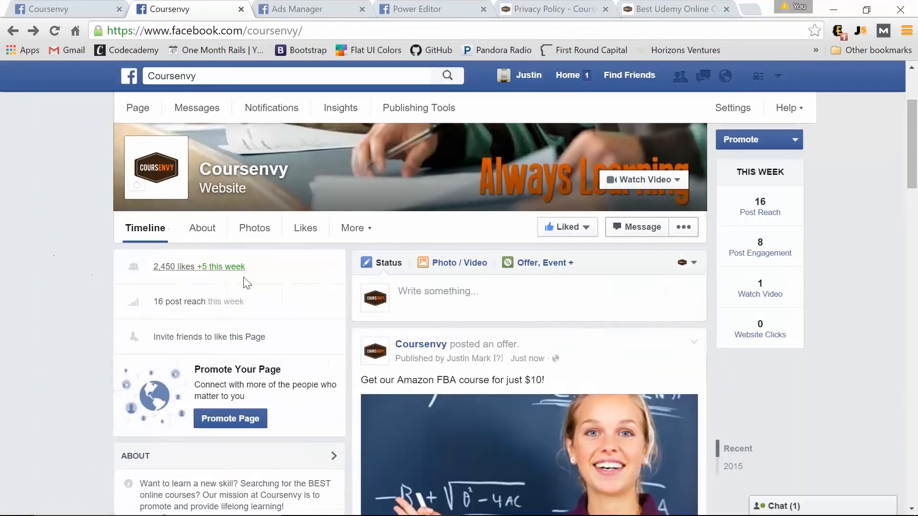
click(778, 76)
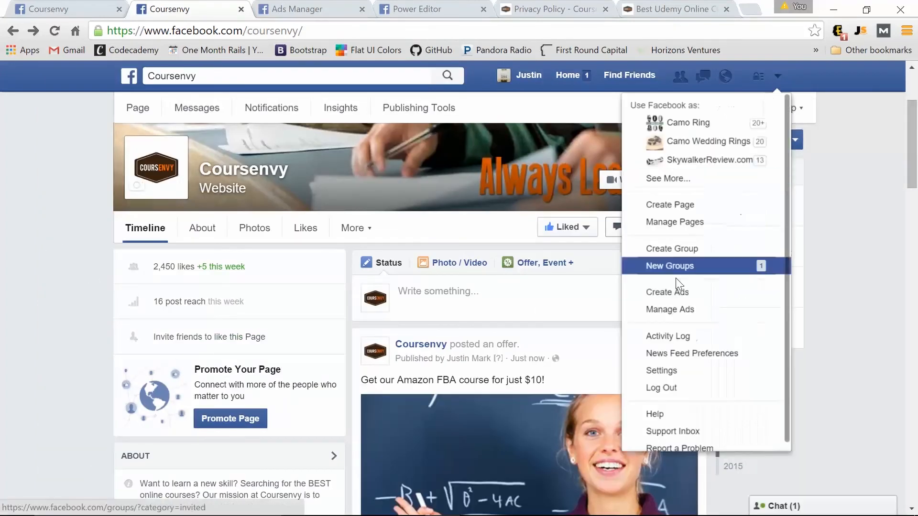
Start a 'Get people to claim your offer' campaign using the $10 Amazon FBA course offer.
click(678, 294)
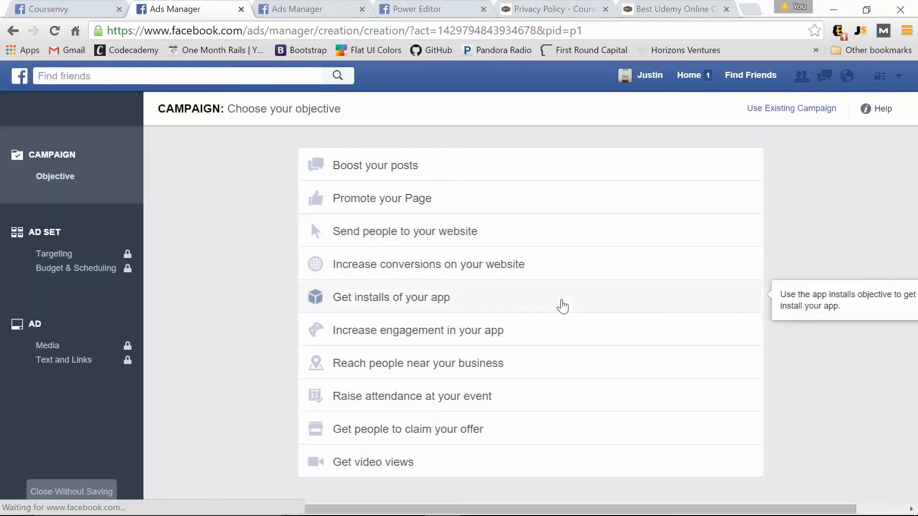
click(441, 439)
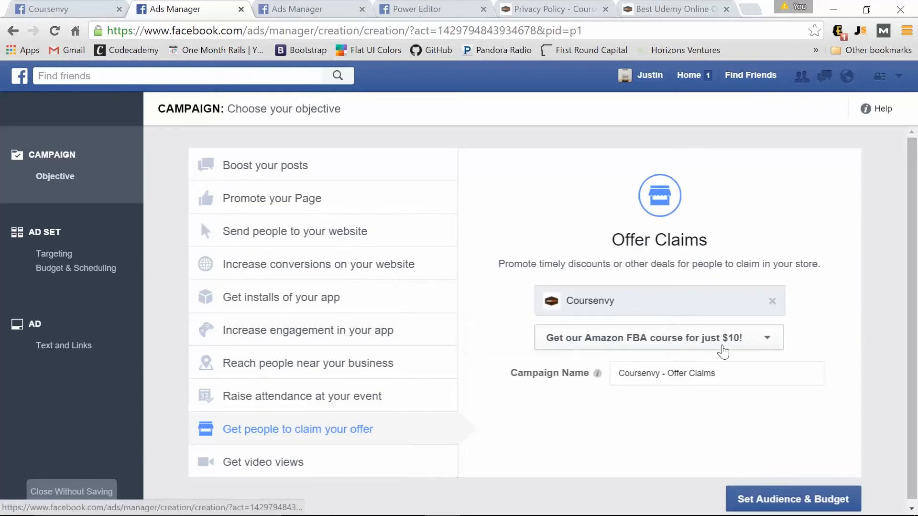
click(692, 340)
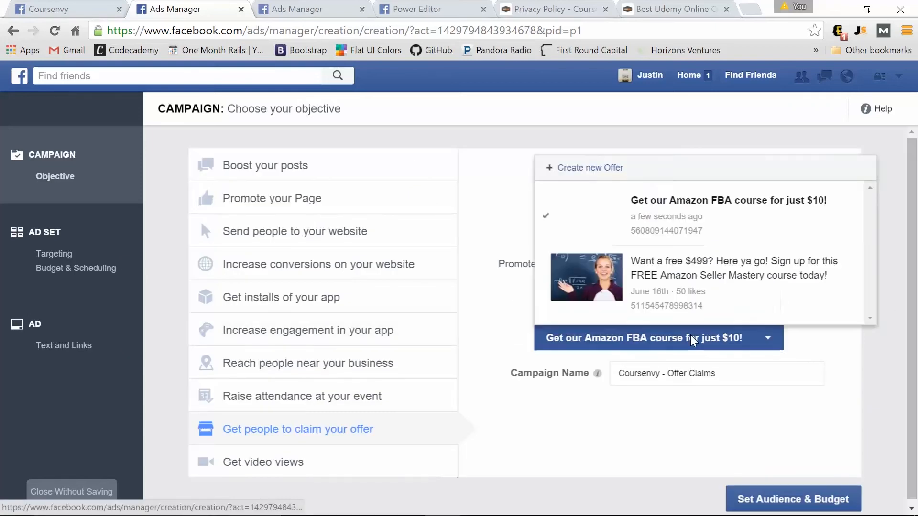
click(692, 340)
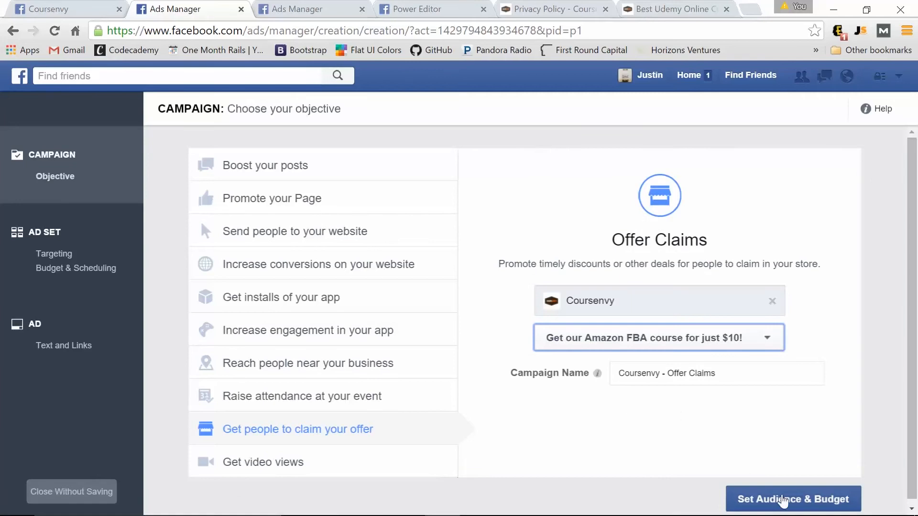
click(788, 501)
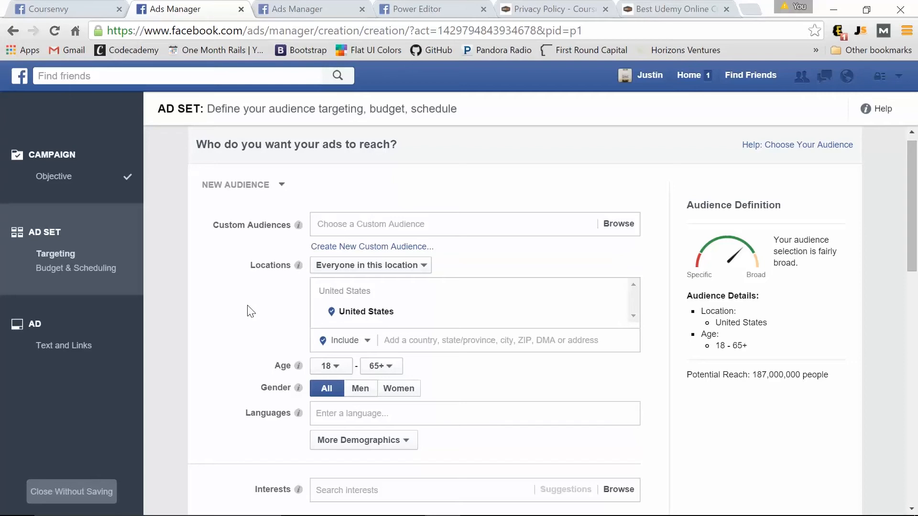
Add a Connections rule targeting people who like the Coursenvy Page.
mouse_move(299, 387)
scroll(270, 319, down, 6)
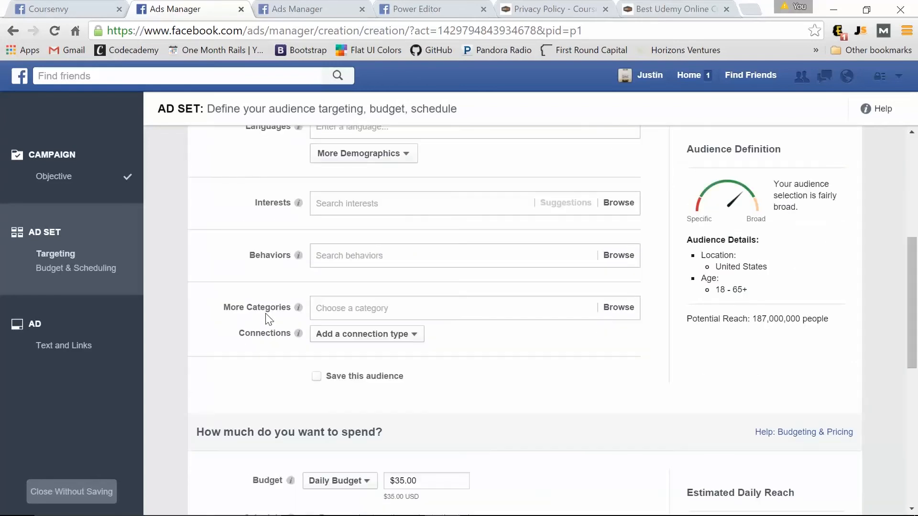
click(413, 338)
mouse_move(405, 359)
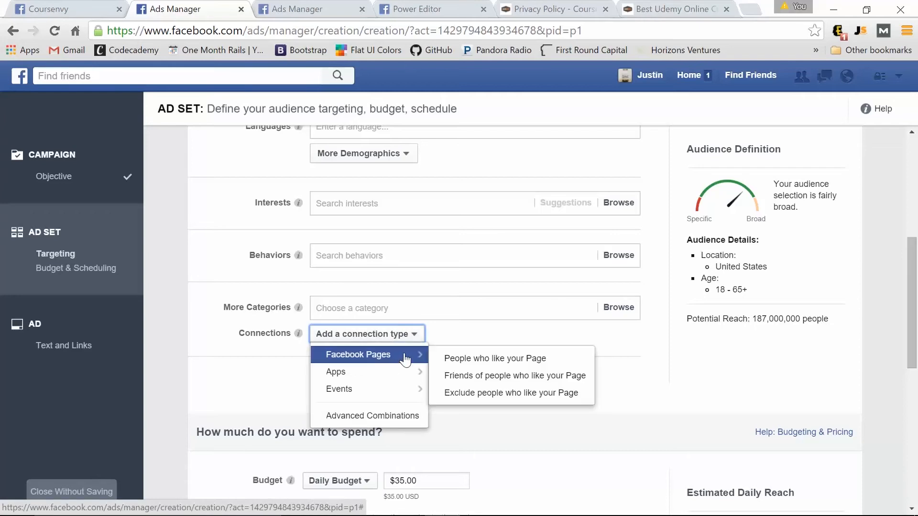
click(528, 362)
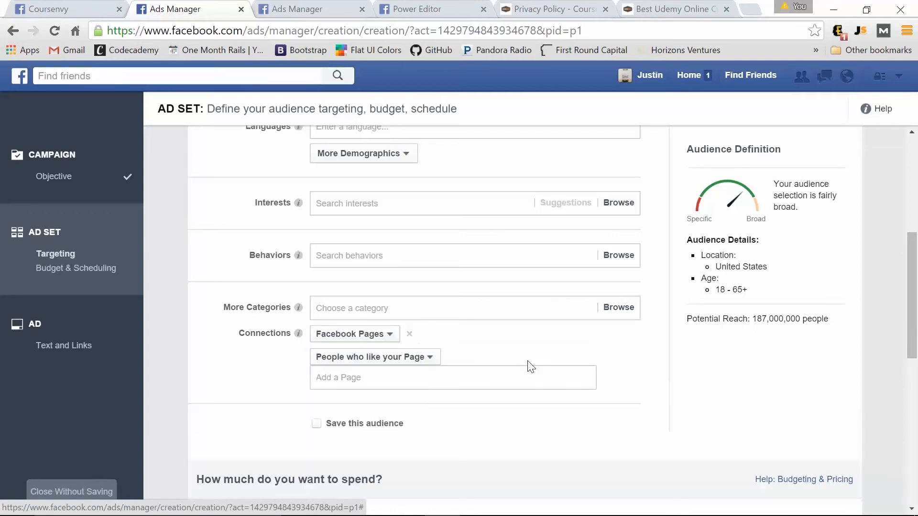
click(412, 379)
text(cou)
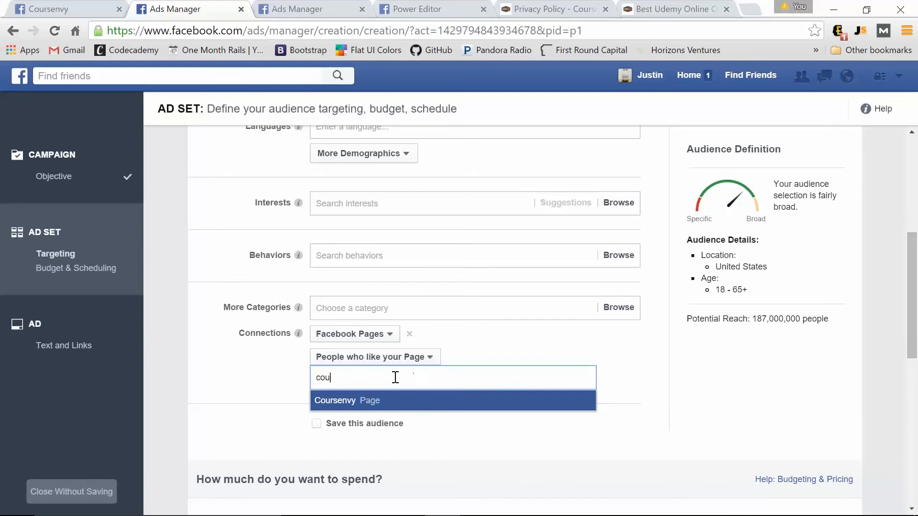
click(359, 404)
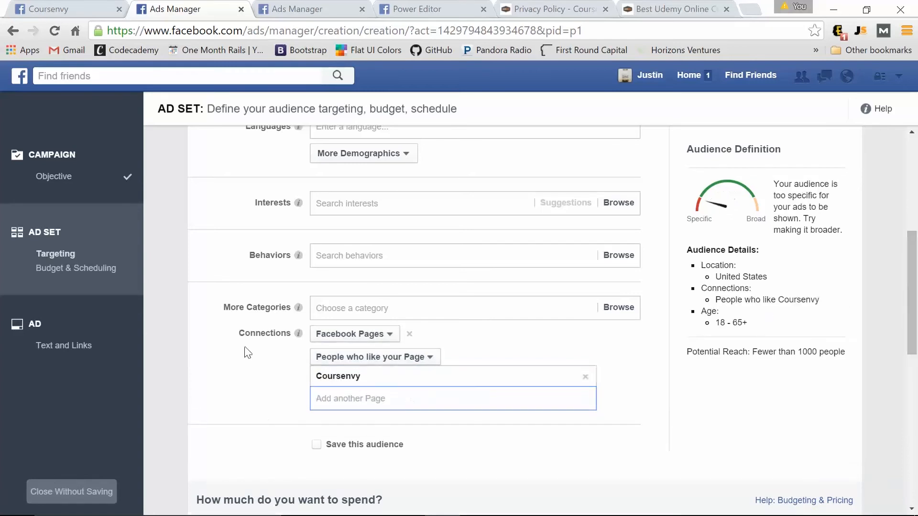
click(256, 382)
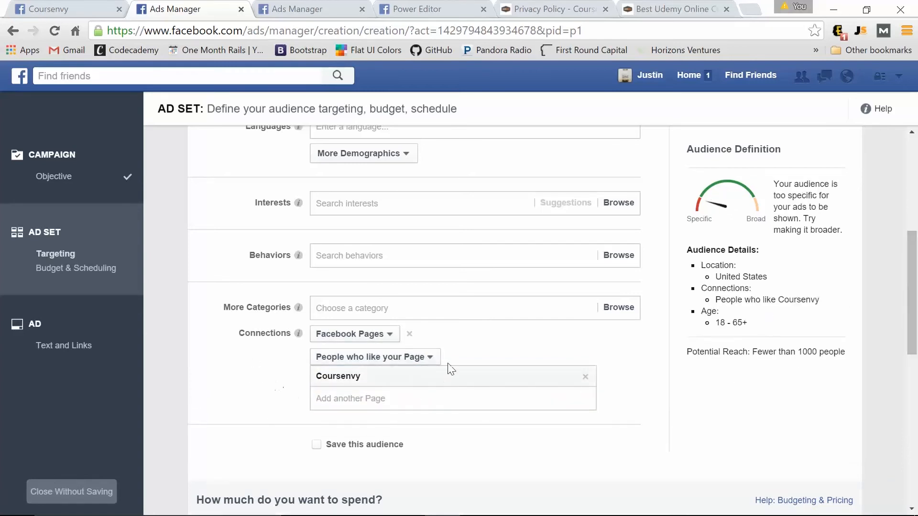
scroll(262, 413, up, 6)
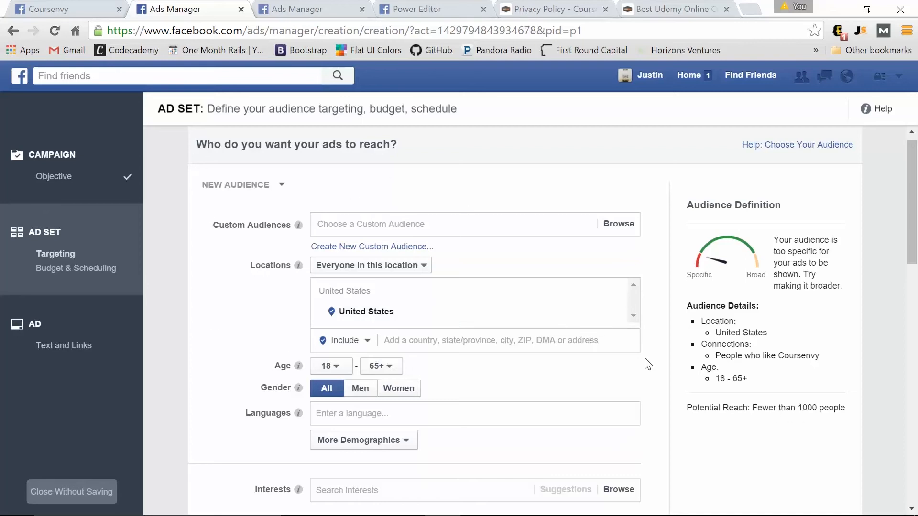
Add Australia, India, United Kingdom, United Arab Emirates and Canada to Locations, alongside the United States.
click(421, 347)
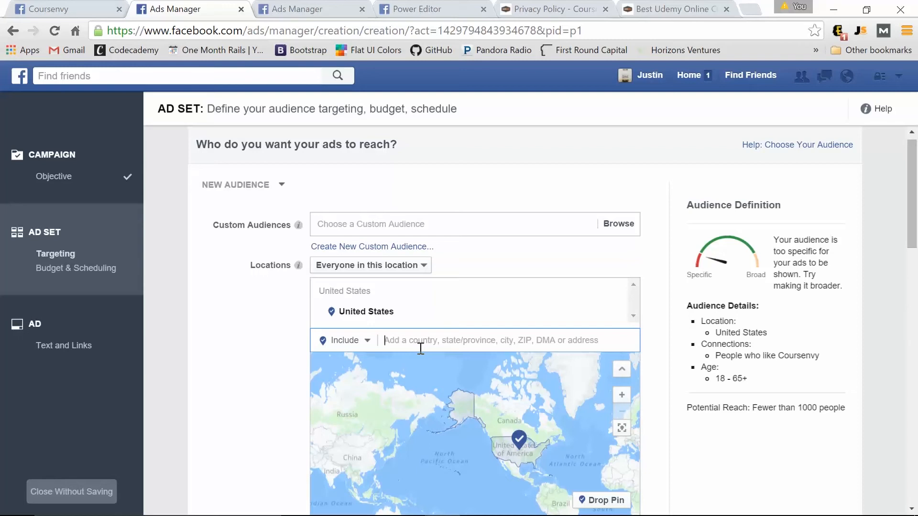
text(aust)
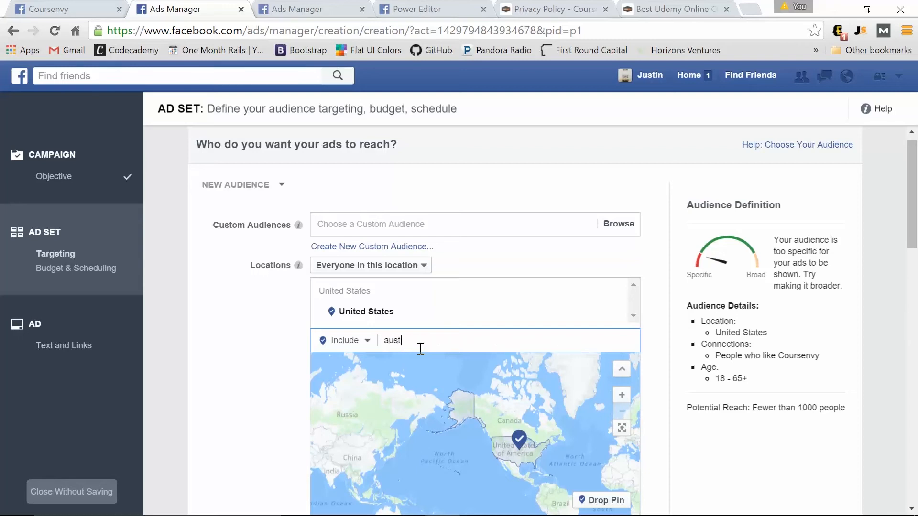
text(ra)
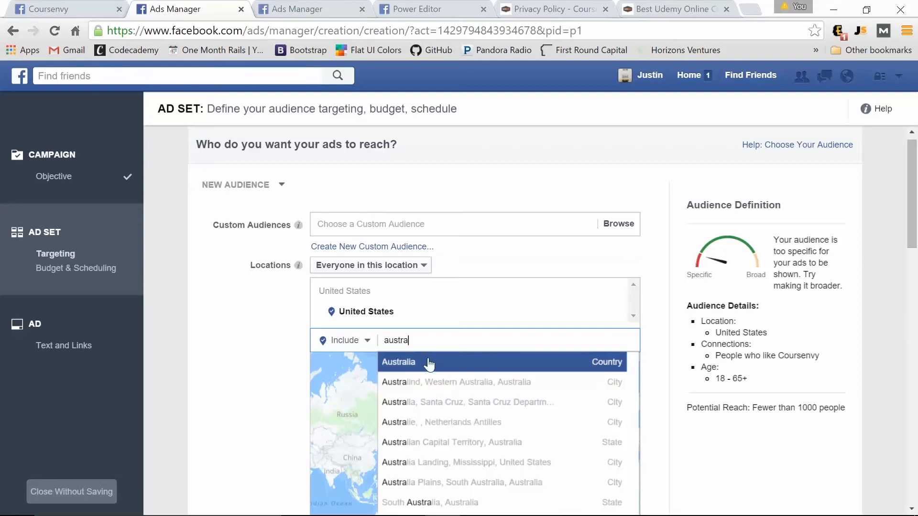
click(429, 363)
text(indi)
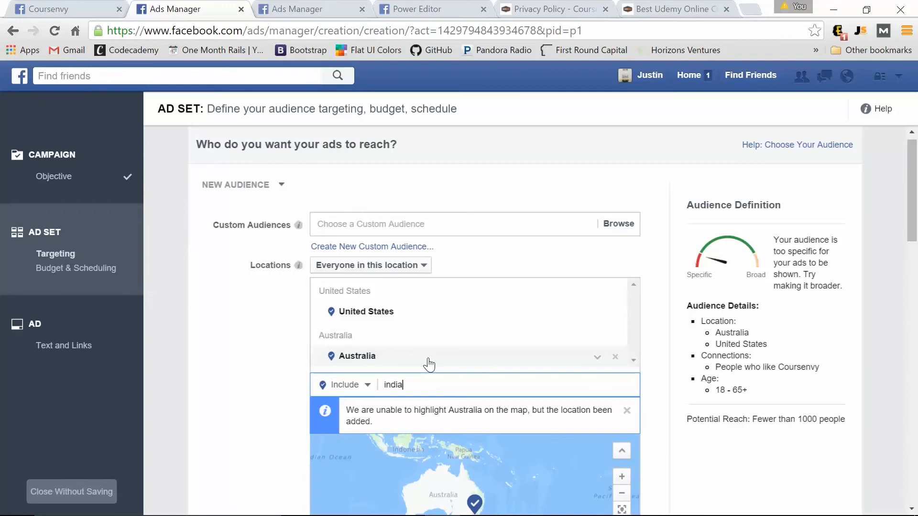
text(a)
click(409, 408)
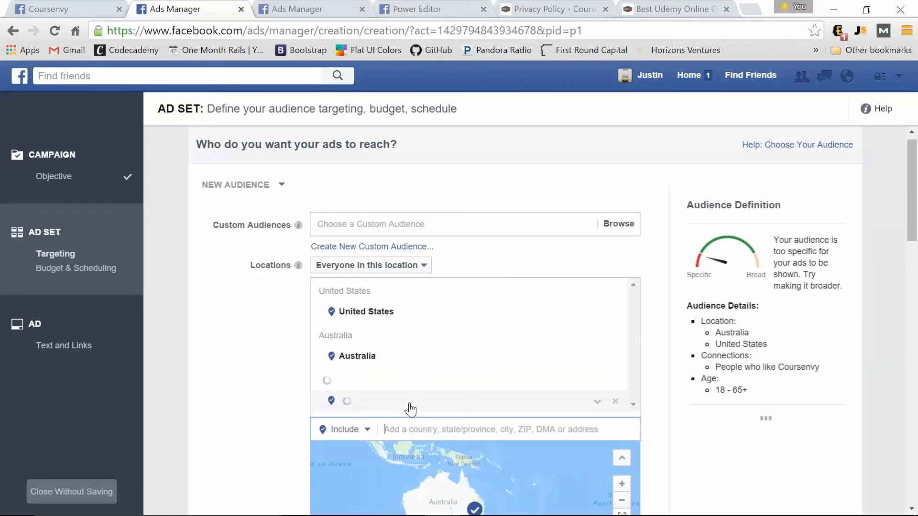
text(united)
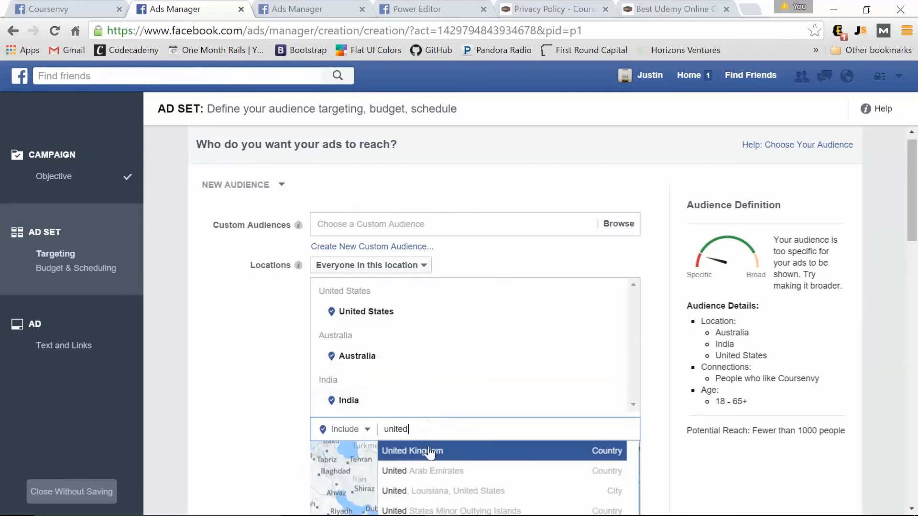
click(435, 452)
text(unite)
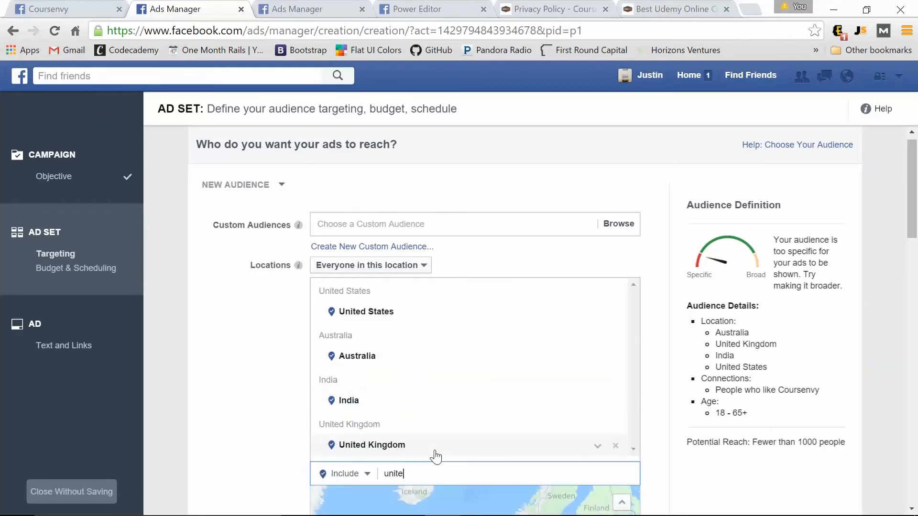
click(430, 495)
text(c)
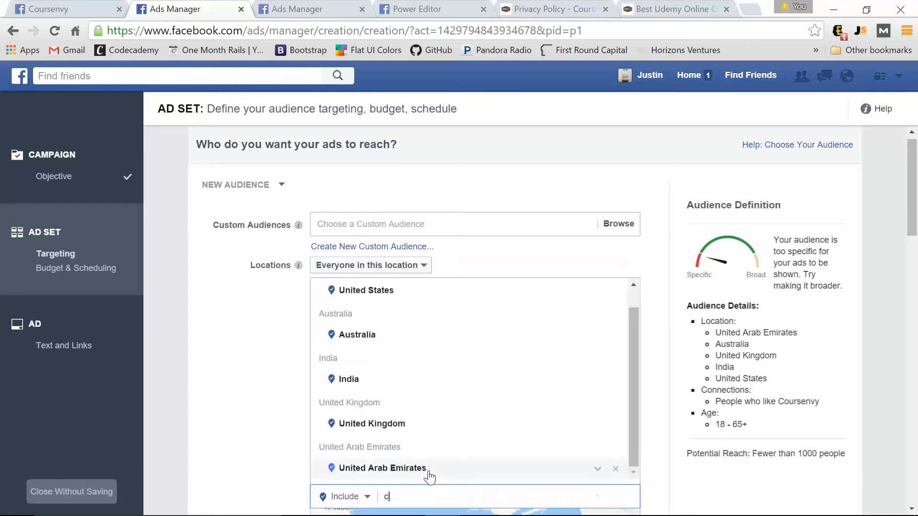
text(an)
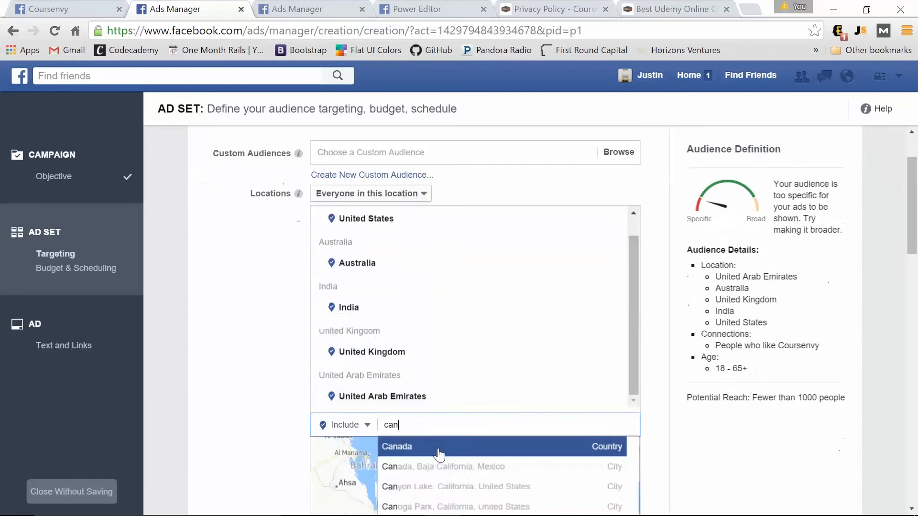
click(433, 446)
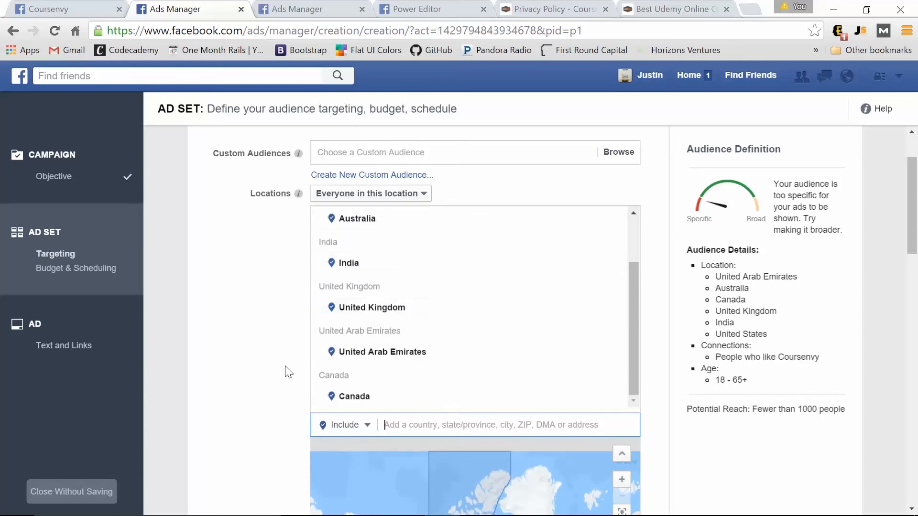
scroll(249, 307, down, 15)
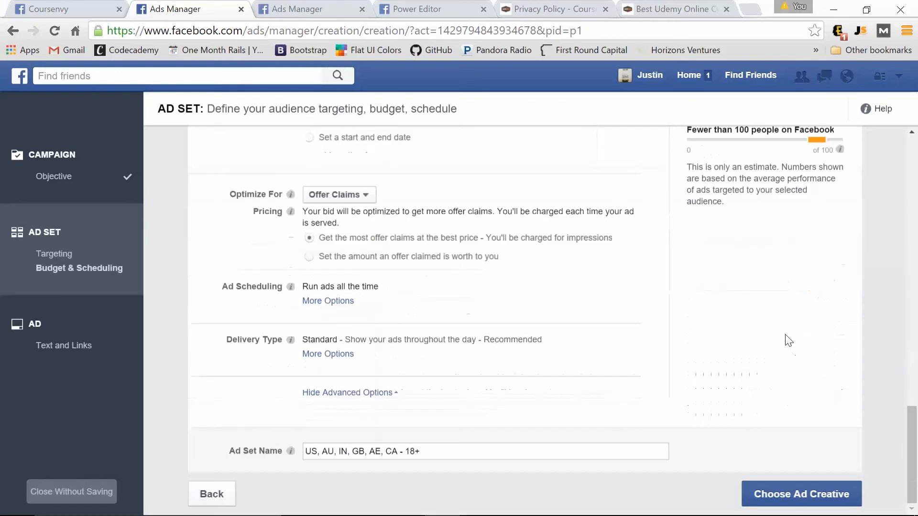
Continue to Choose Ad Creative and scroll through the Desktop News Feed ad preview.
click(798, 492)
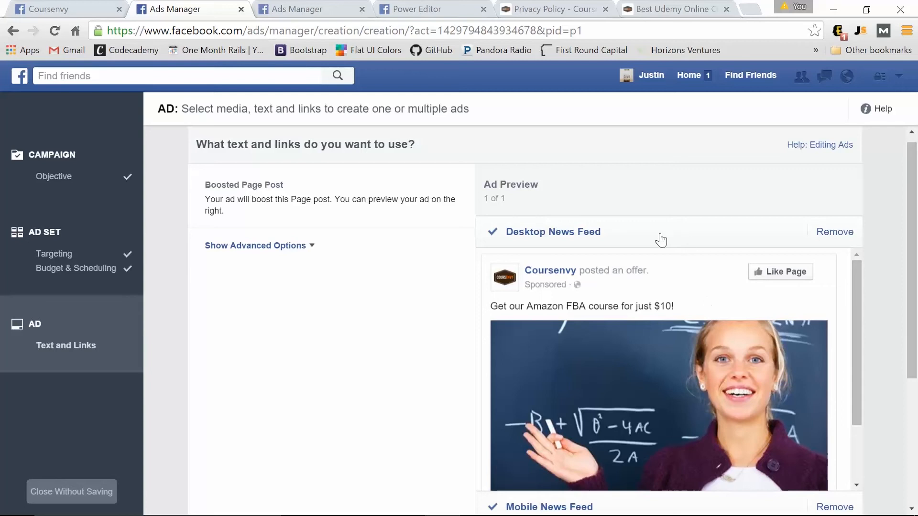
scroll(621, 242, down, 2)
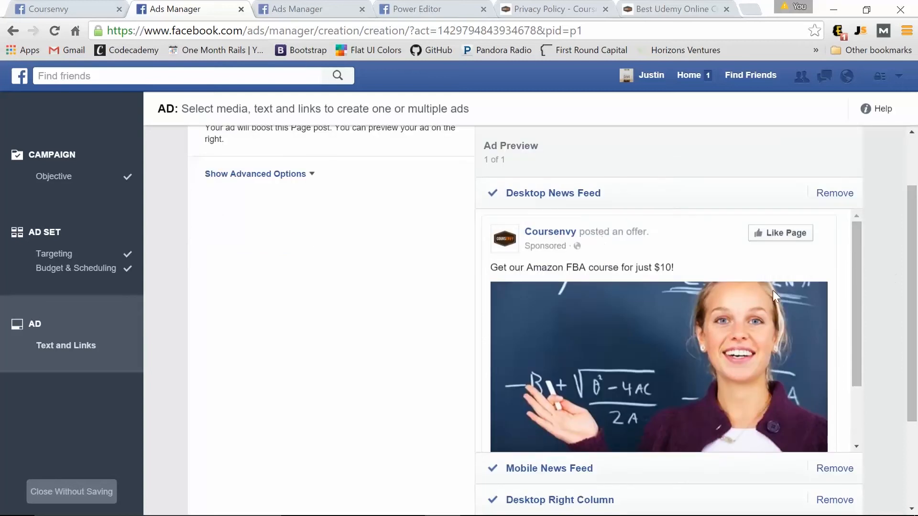
scroll(684, 297, down, 2)
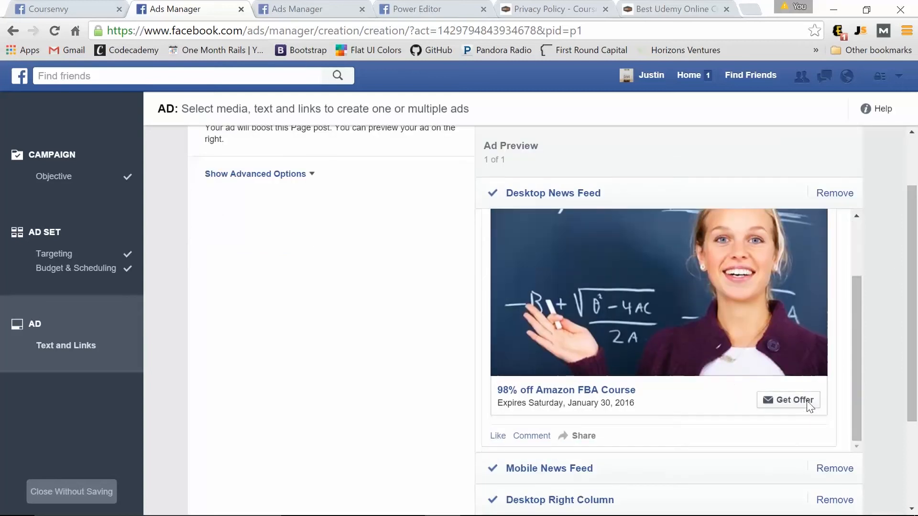
scroll(452, 360, down, 3)
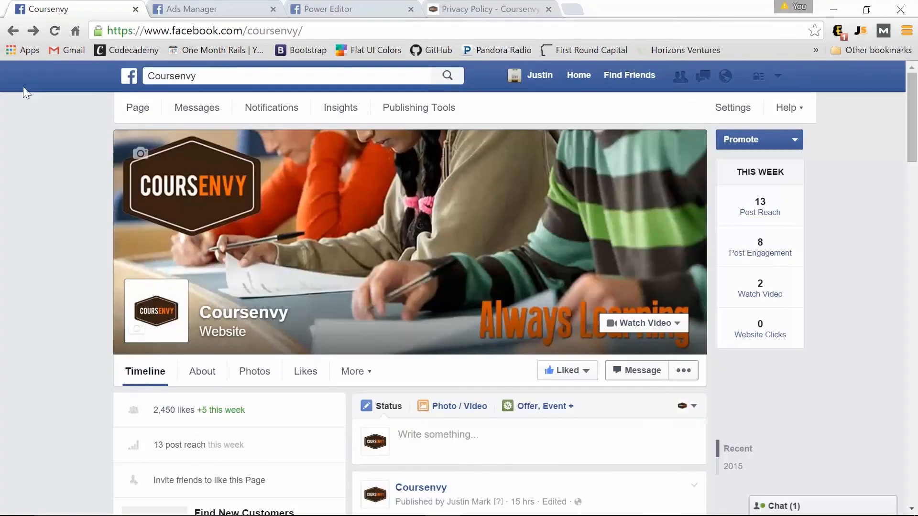
click(778, 77)
click(738, 290)
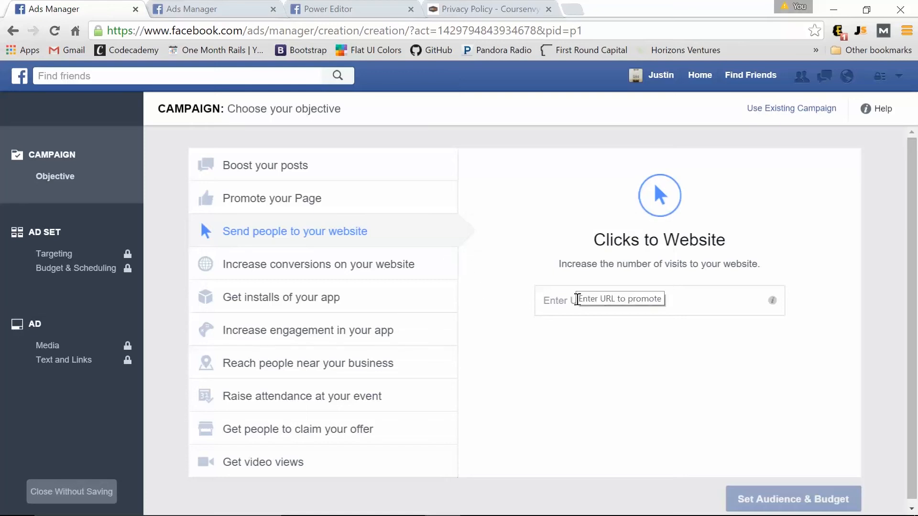
click(577, 300)
text(http://www.revolveclothing.com/)
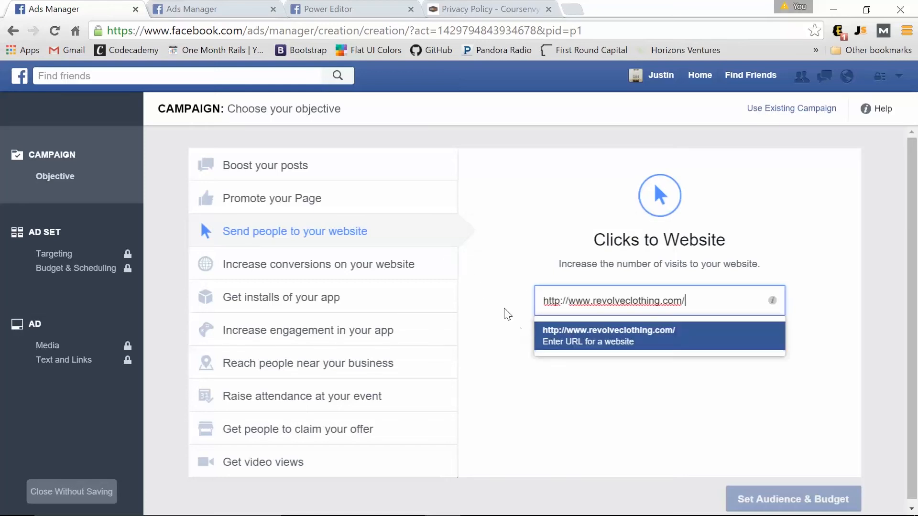
click(543, 344)
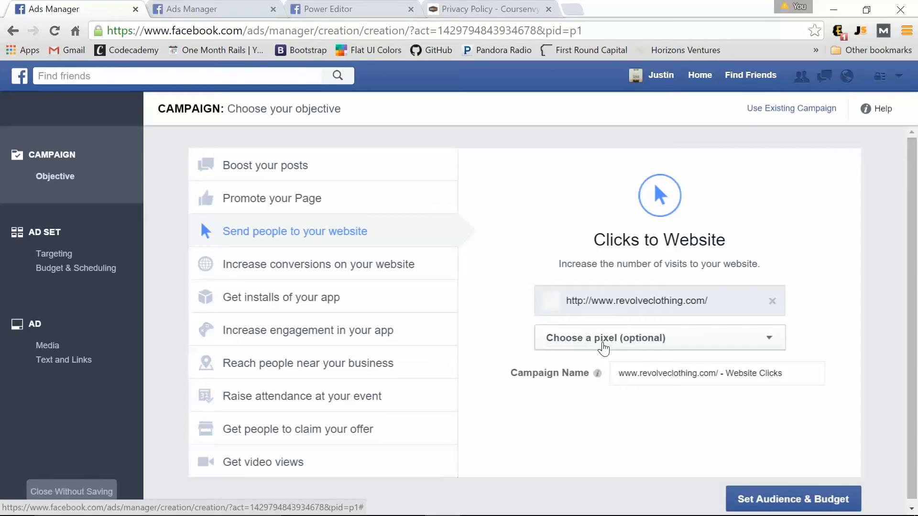
Select the cwouts pixel for the campaign and continue to Set Audience & Budget.
click(603, 348)
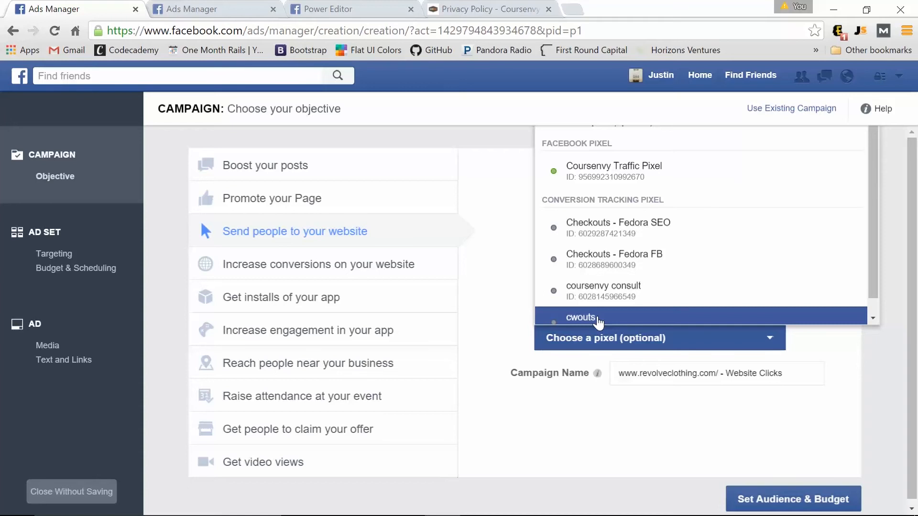
click(598, 318)
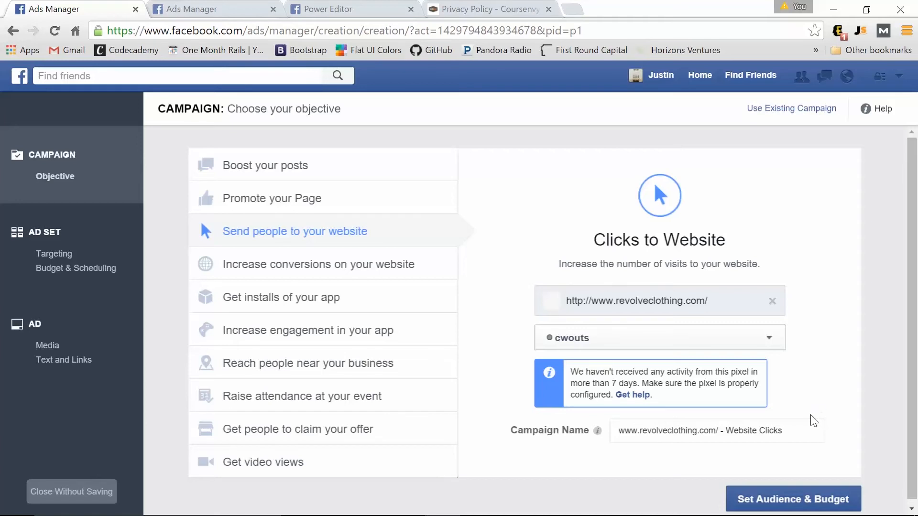
click(789, 508)
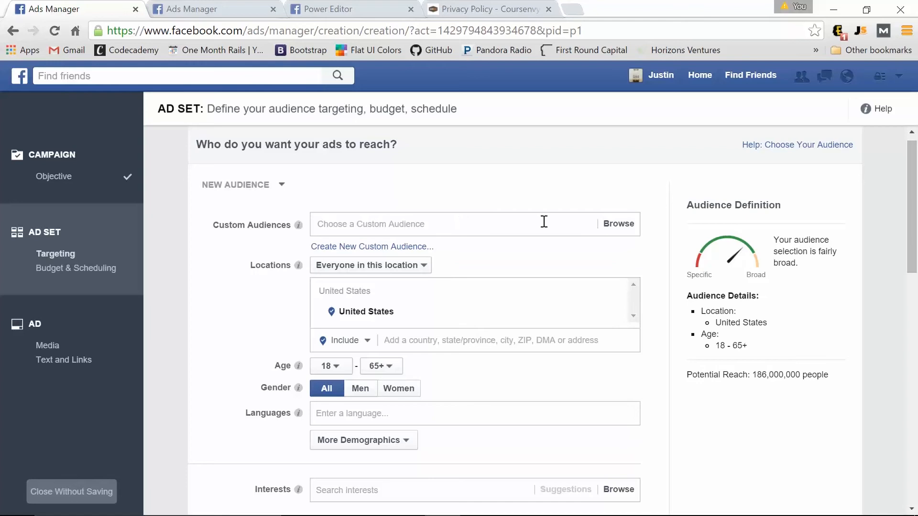
Add SW under Custom Audiences, then switch to the campaigns overview tab.
click(513, 227)
click(623, 227)
click(494, 223)
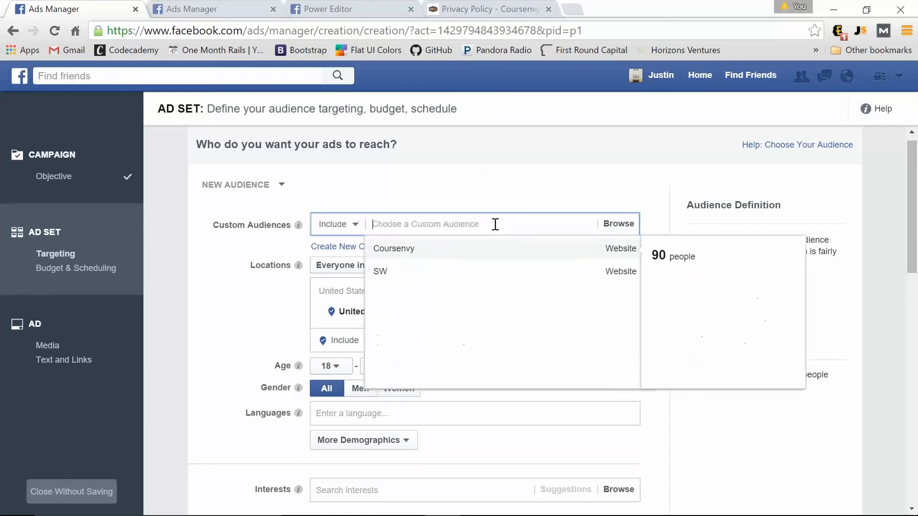
click(472, 280)
click(260, 349)
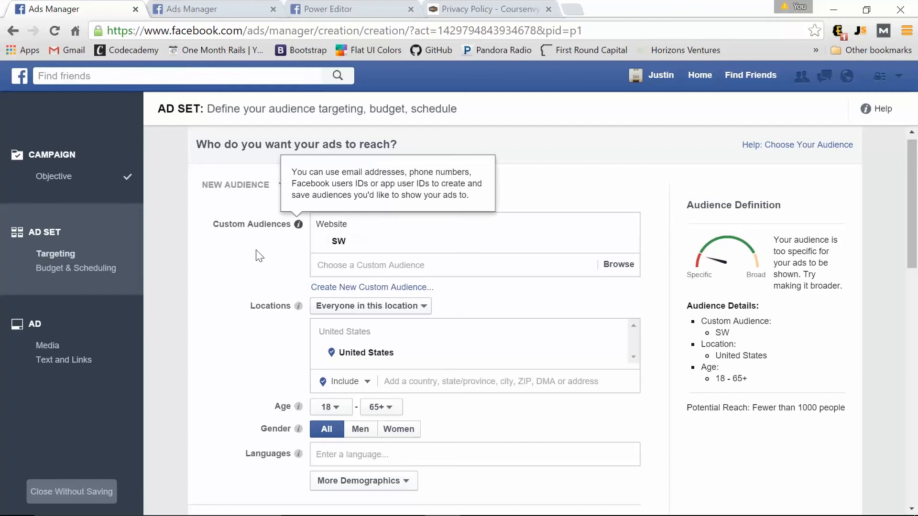
click(215, 7)
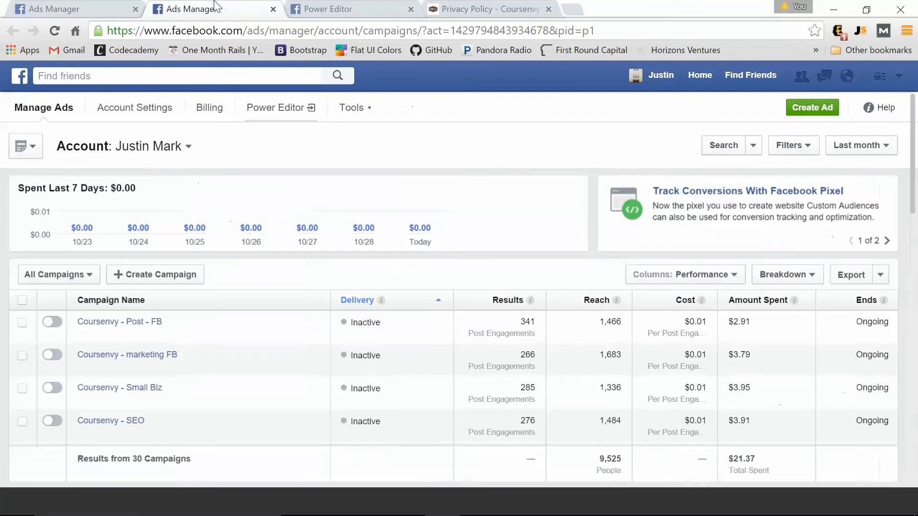
Go to Tools > Audiences and begin a Website Traffic custom audience.
click(366, 109)
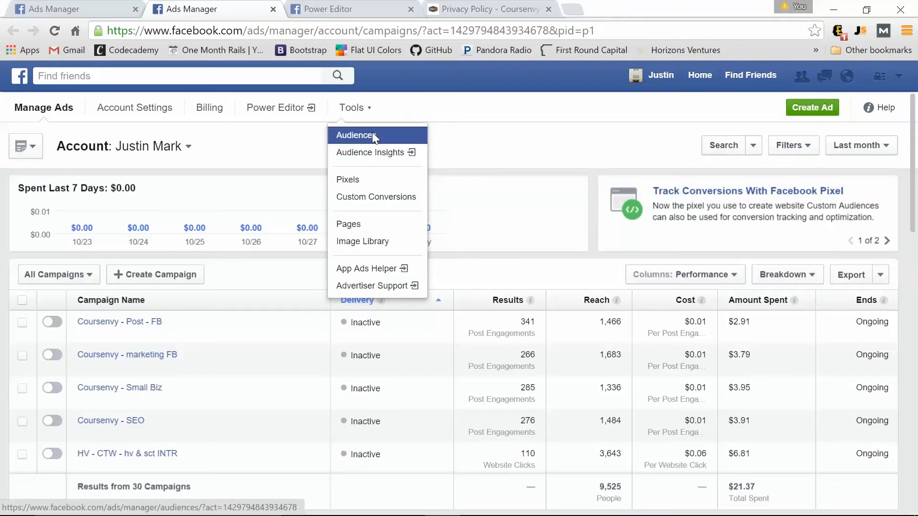
click(373, 136)
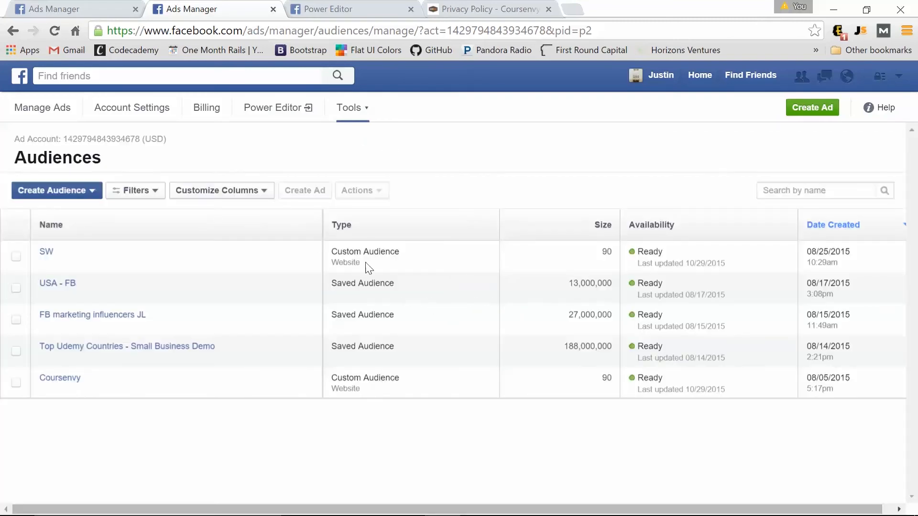
click(76, 190)
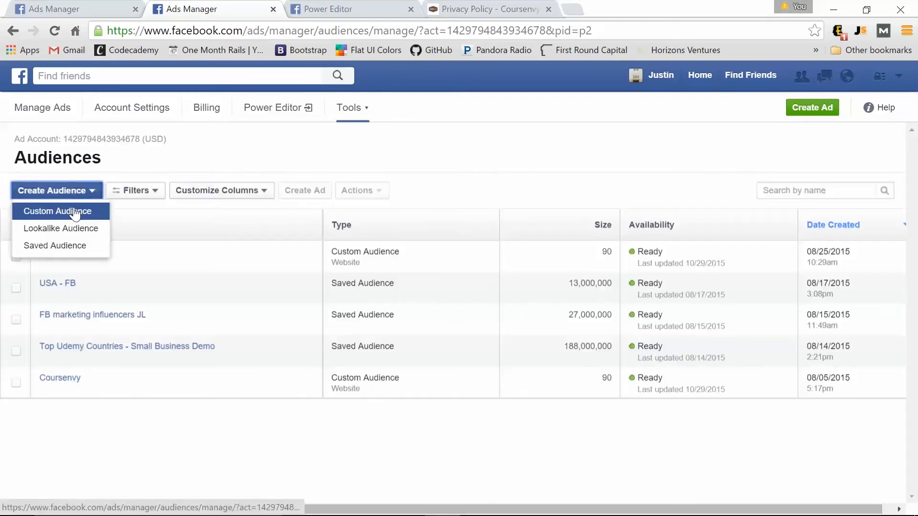
click(77, 208)
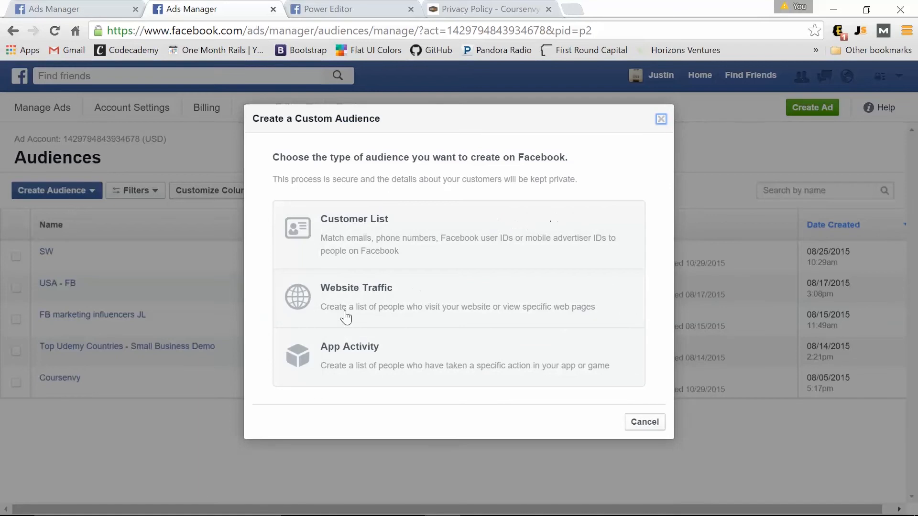
click(359, 302)
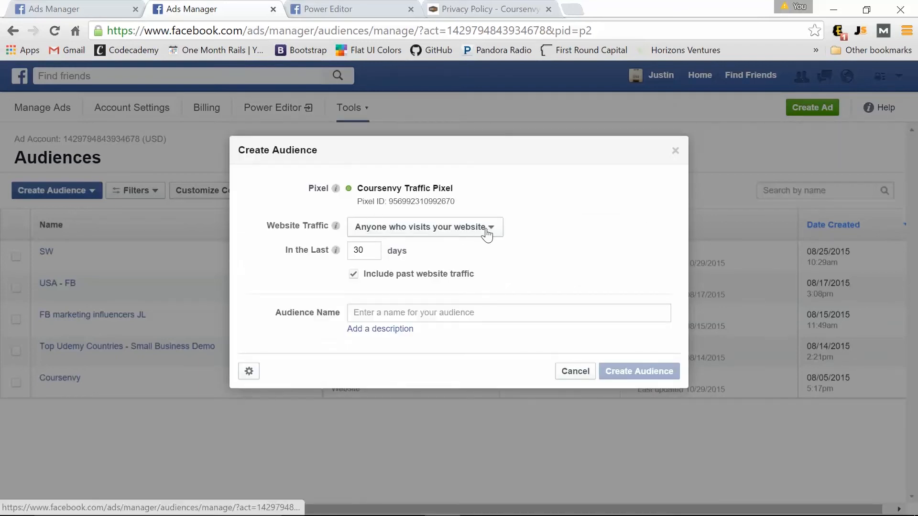
Cancel the new Website Traffic audience and return to the ad set targeting tab.
click(476, 313)
click(576, 371)
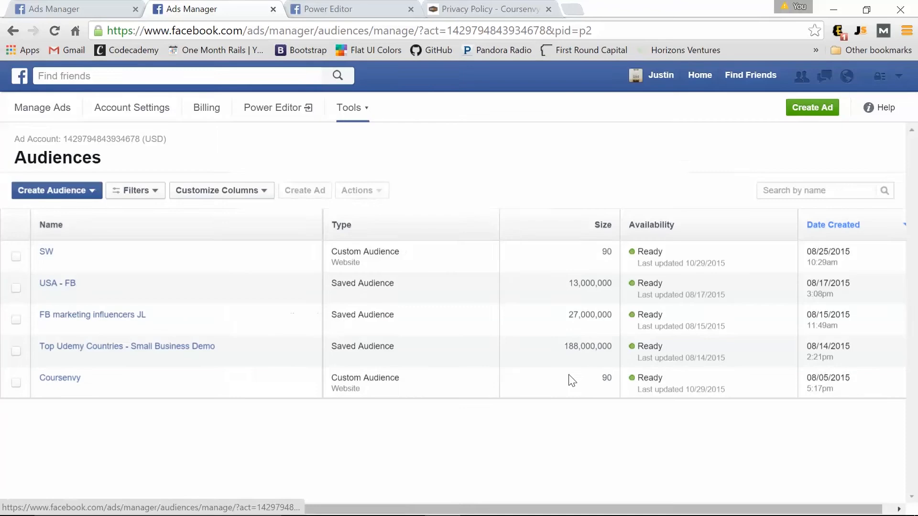
mouse_move(48, 252)
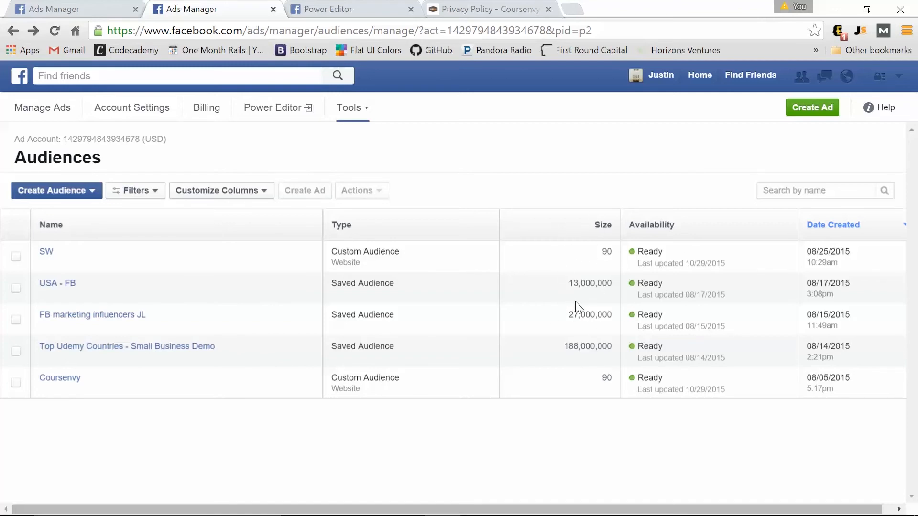
click(60, 8)
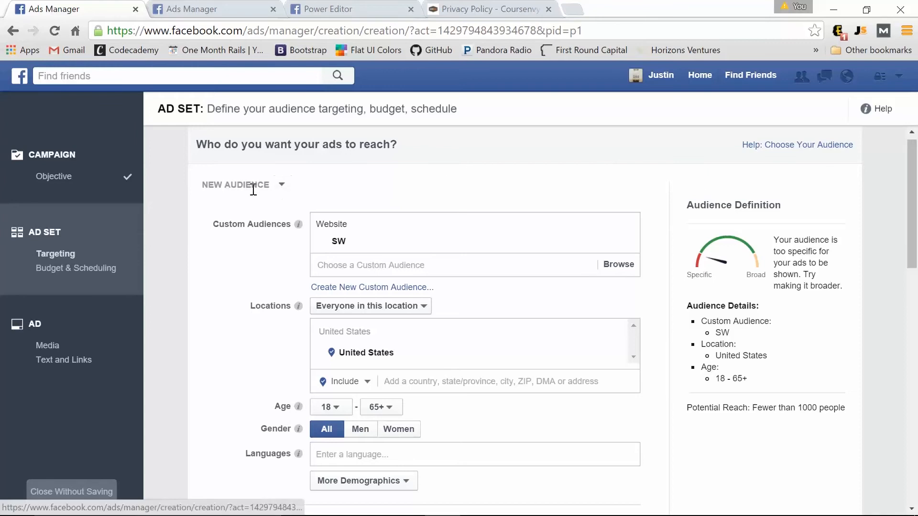
Remove SW from Custom Audiences, restoring potential reach to 186,000,000 people.
click(236, 259)
click(235, 258)
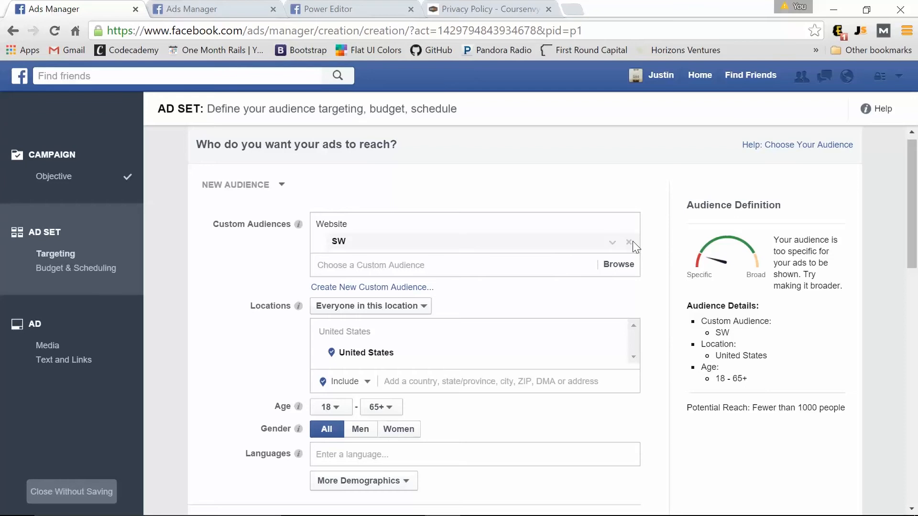
click(633, 241)
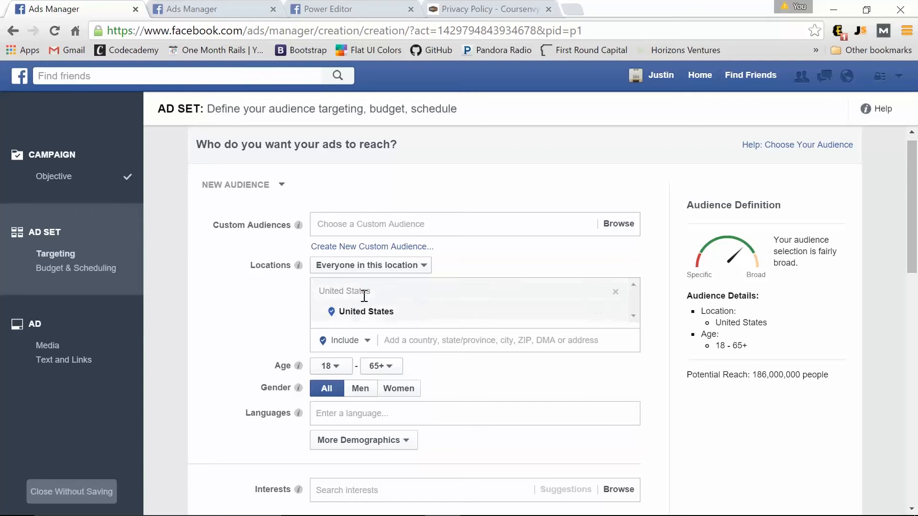
scroll(258, 292, down, 2)
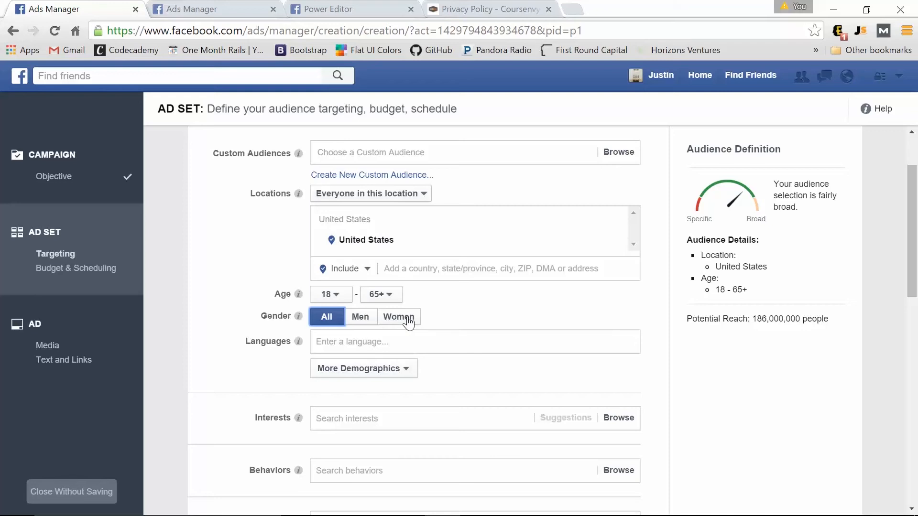
Set Gender to Women and Age to 13–25.
click(399, 317)
click(330, 294)
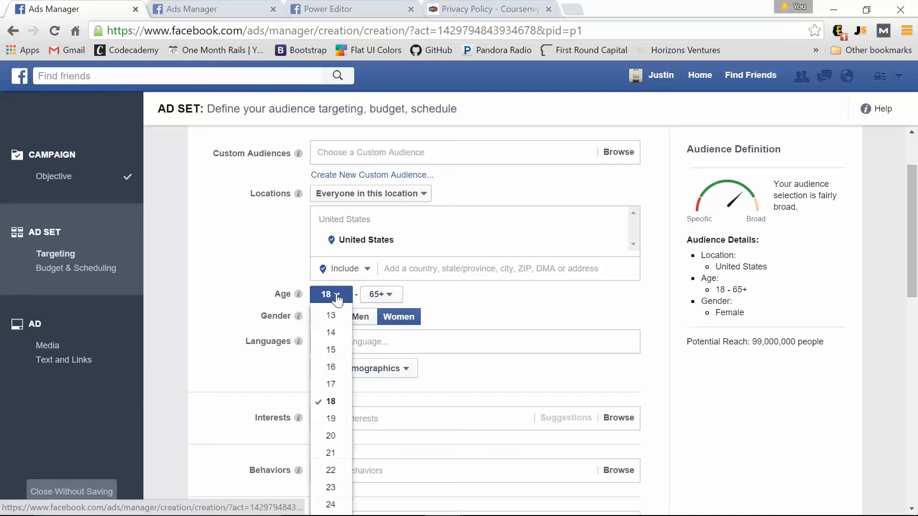
click(341, 316)
click(381, 294)
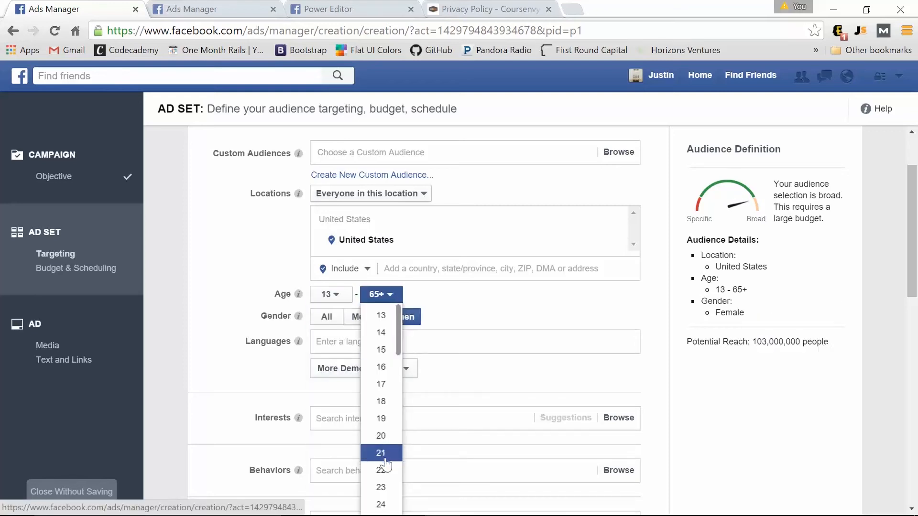
scroll(382, 459, down, 4)
scroll(390, 360, up, 2)
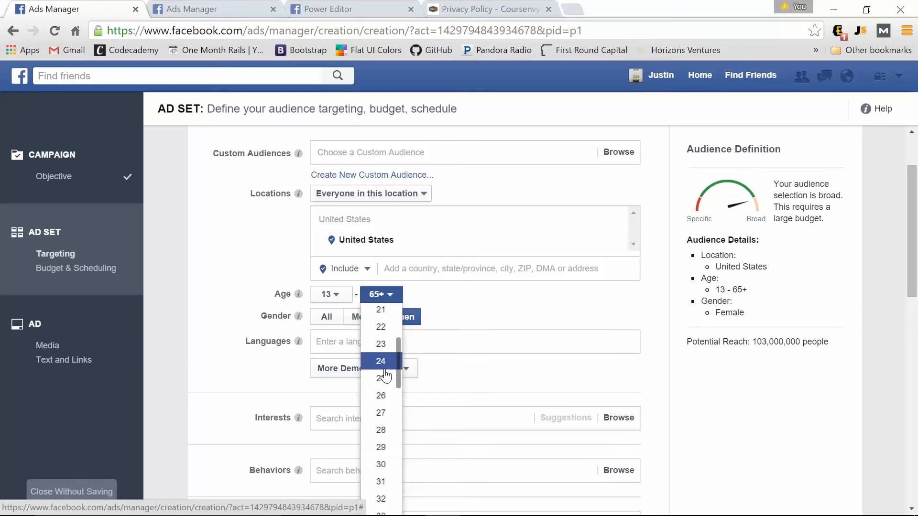
click(389, 379)
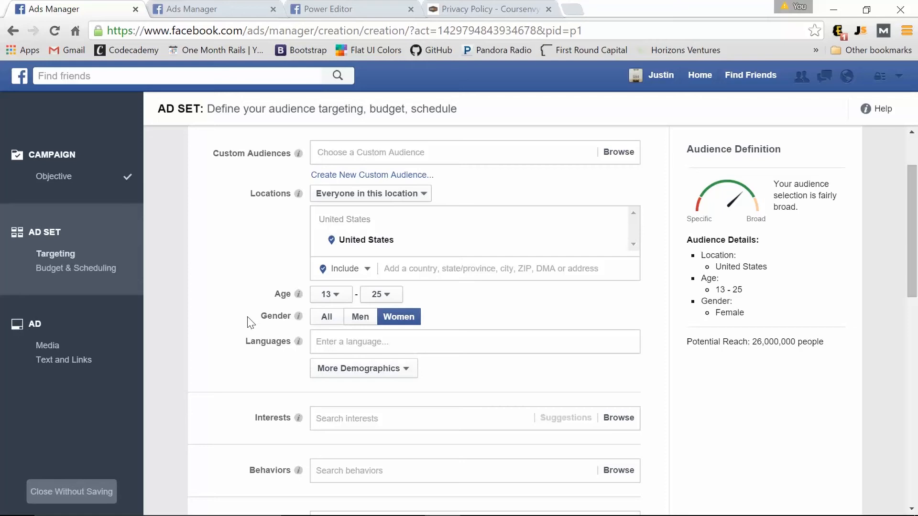
Glance at the interest categories, then switch to the Audiences list tab.
click(333, 418)
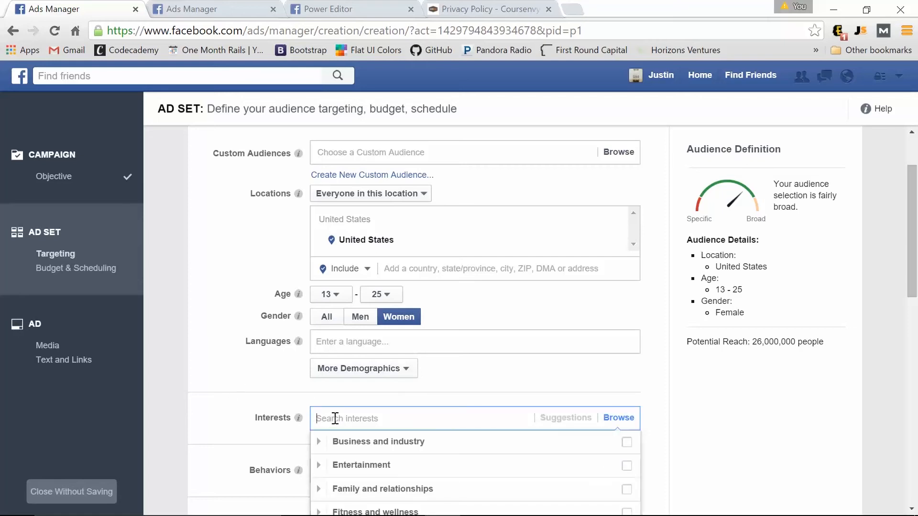
click(228, 429)
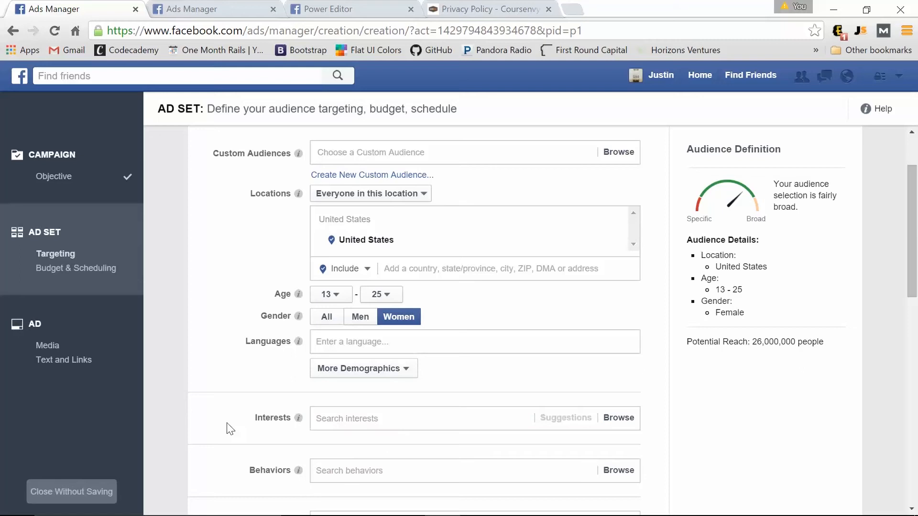
click(256, 7)
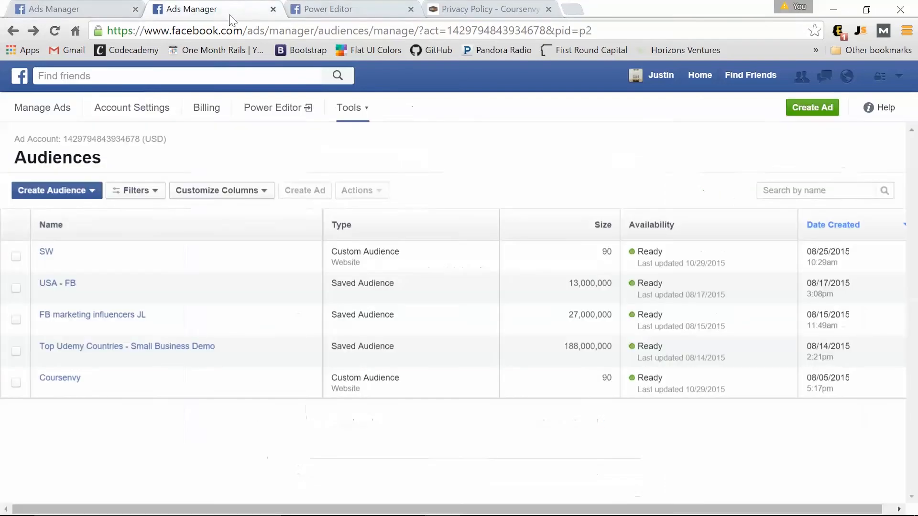
Search Facebook for Pages similar to revolveclothing.com, then return to the Ads Manager tab.
click(132, 76)
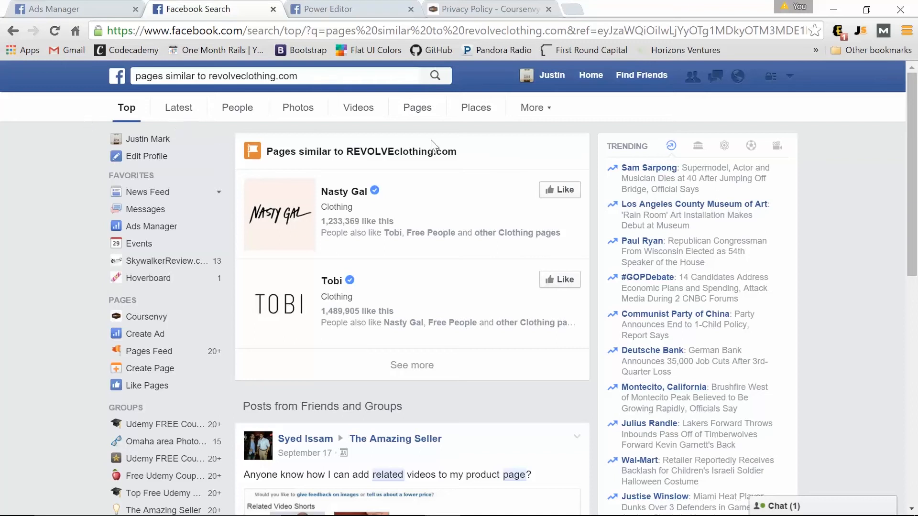
click(419, 117)
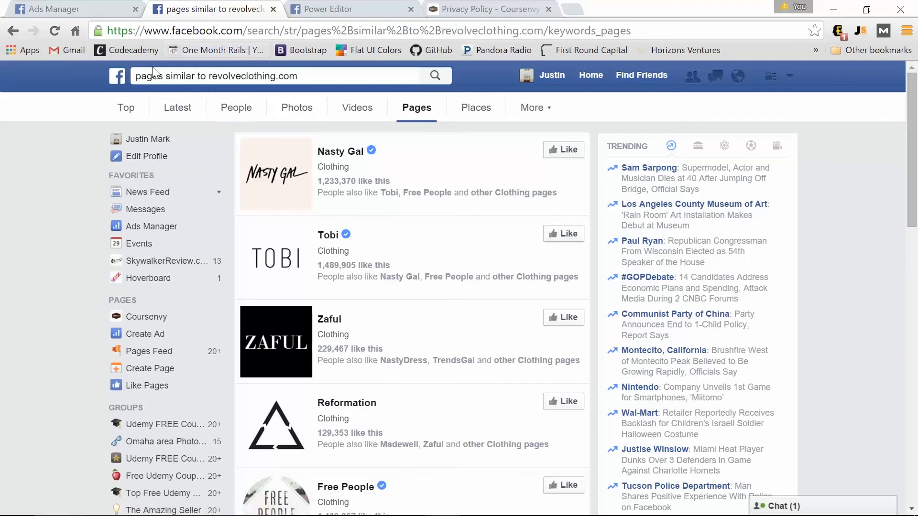
click(91, 9)
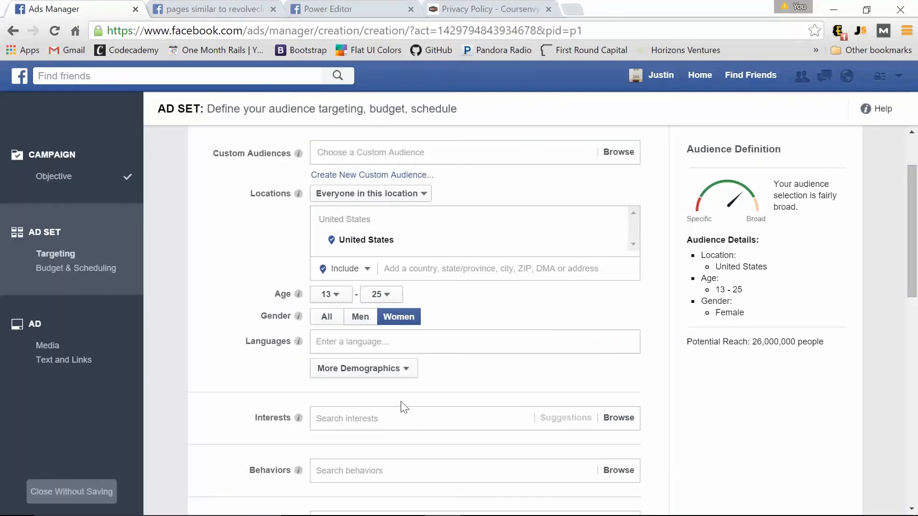
Add Nasty Gal as an interest, then type and clear 'reformation'.
click(353, 419)
text(nasty)
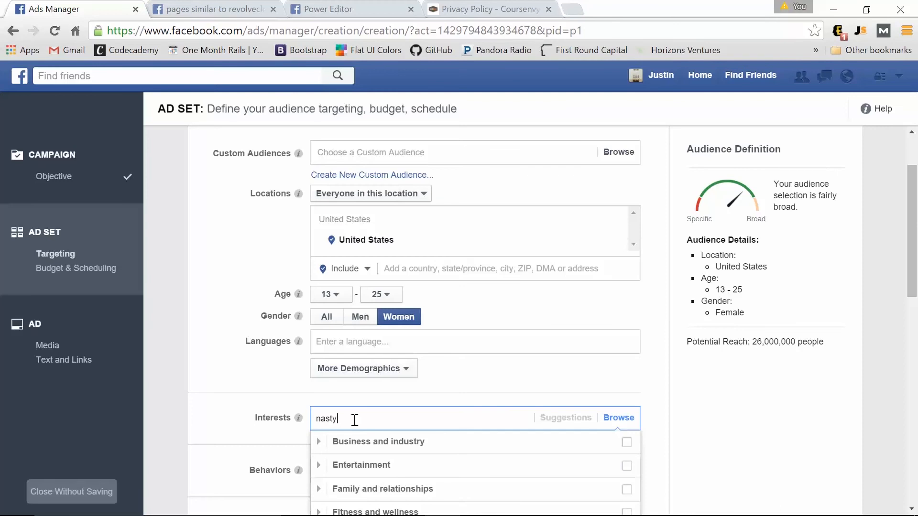
text( gal)
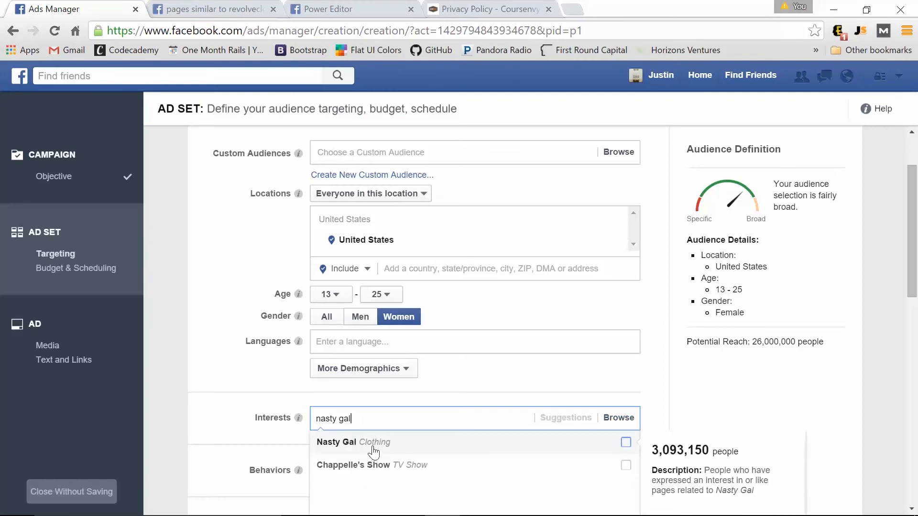
click(374, 450)
text(refo)
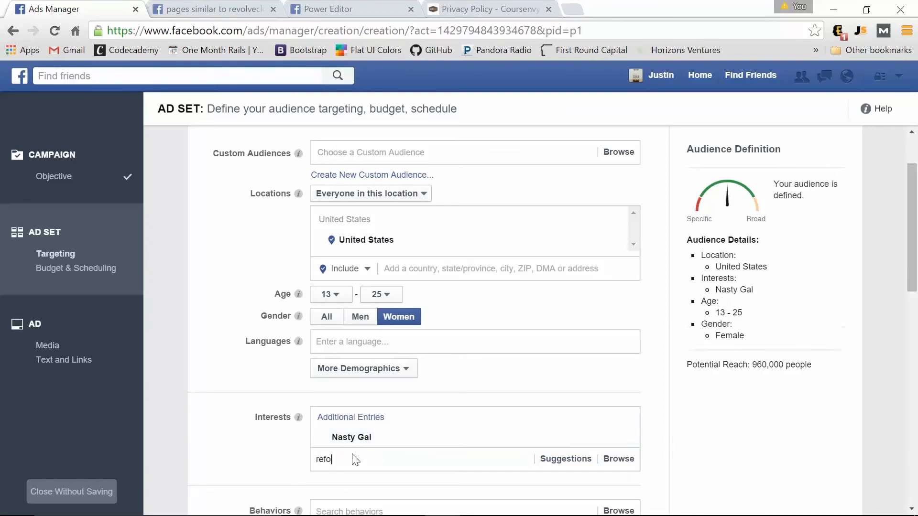
text(rmation)
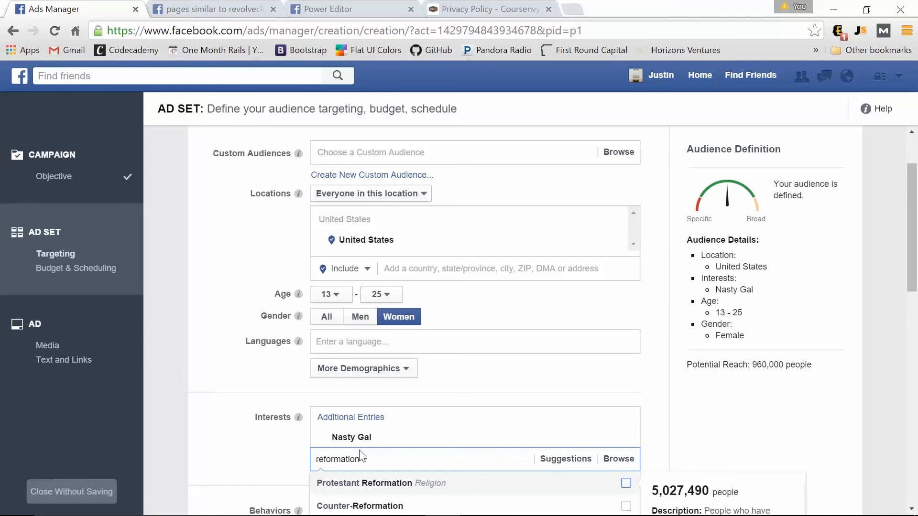
scroll(354, 459, down, 5)
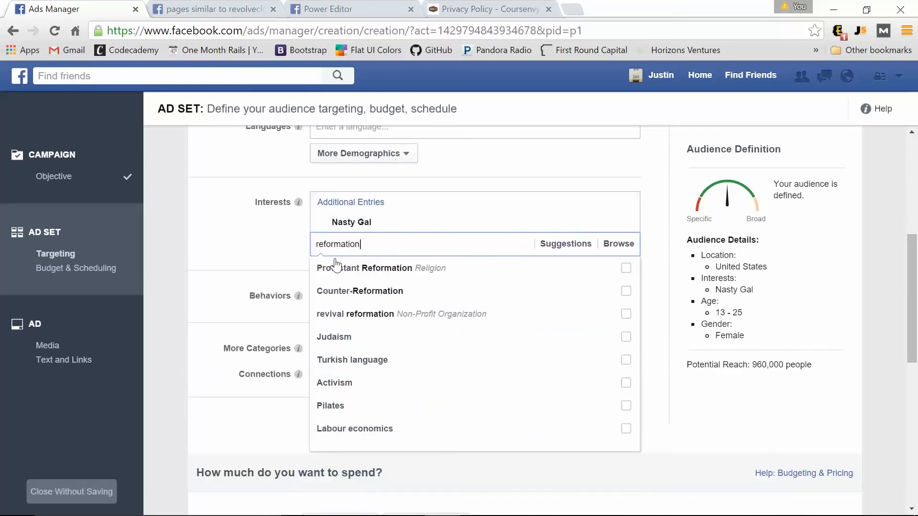
double_click(379, 244)
key(BackSpace)
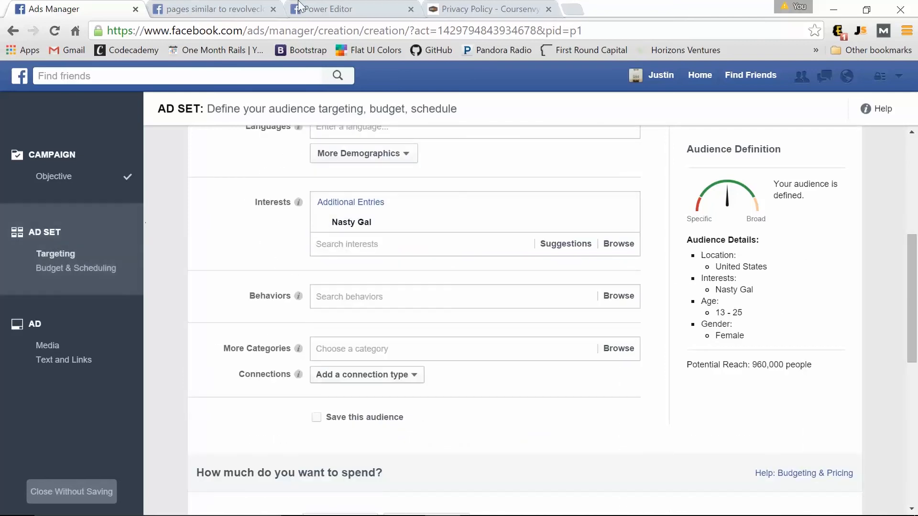
Check the similar-pages list and enter 'tobi' in the Interests search.
click(237, 8)
click(115, 7)
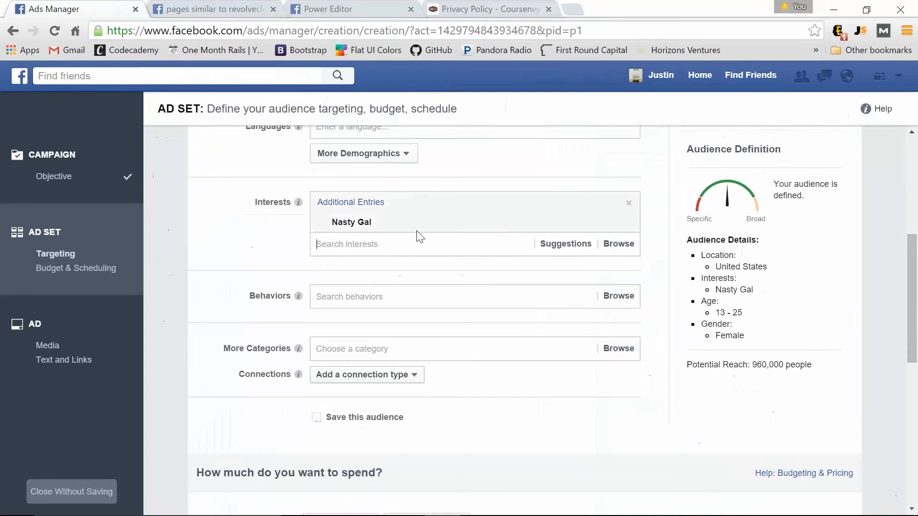
text(tobi)
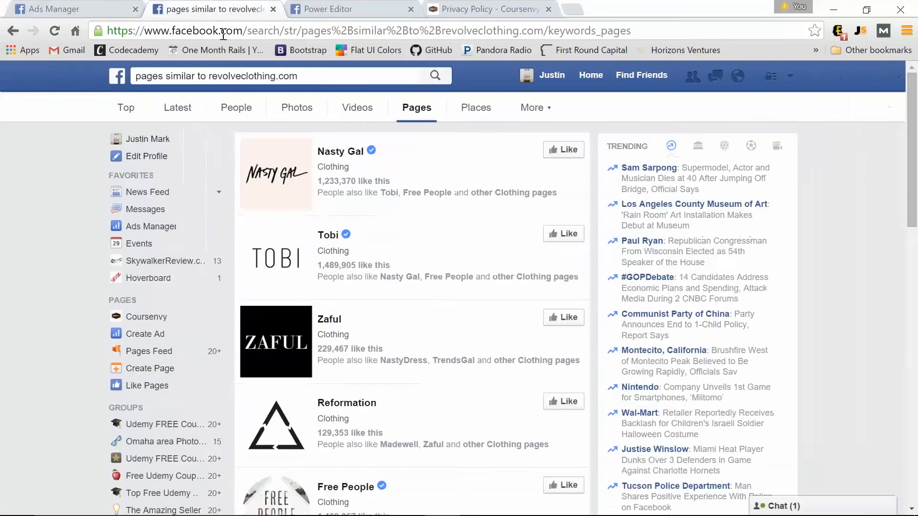
click(205, 7)
scroll(340, 381, down, 3)
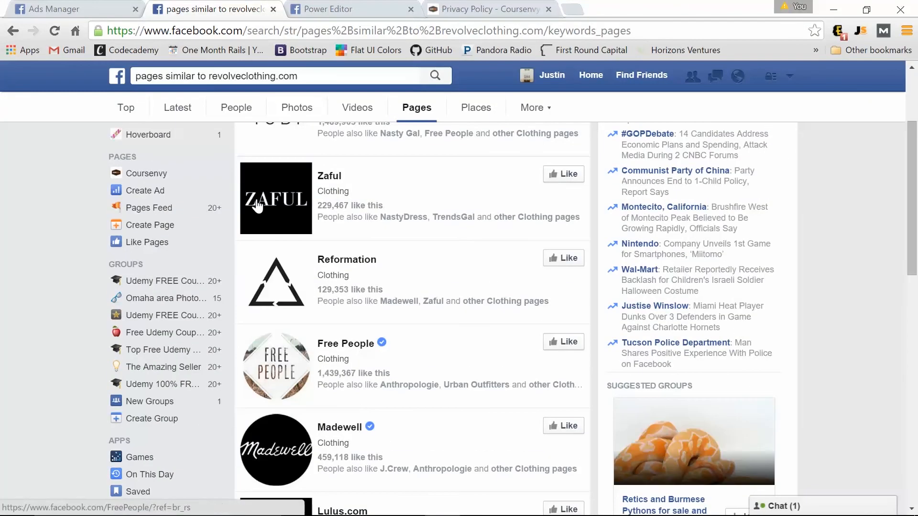
click(54, 10)
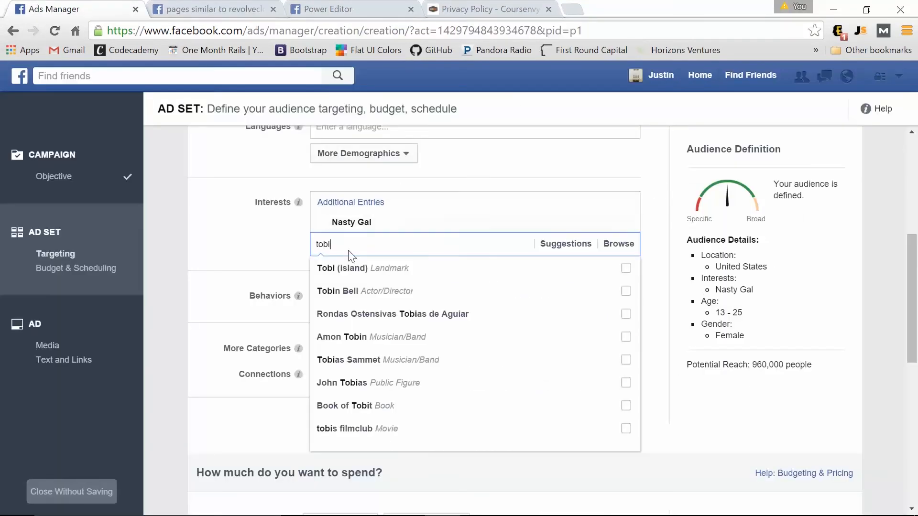
Search 'free people' to add Free People, then add Anthropologie and Urban Outfitters from Suggestions.
click(264, 241)
text(free )
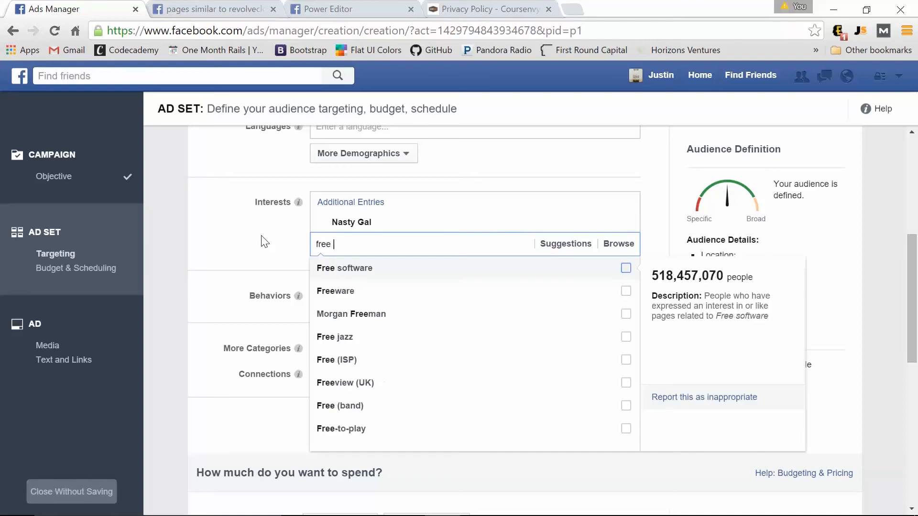
text(peopl)
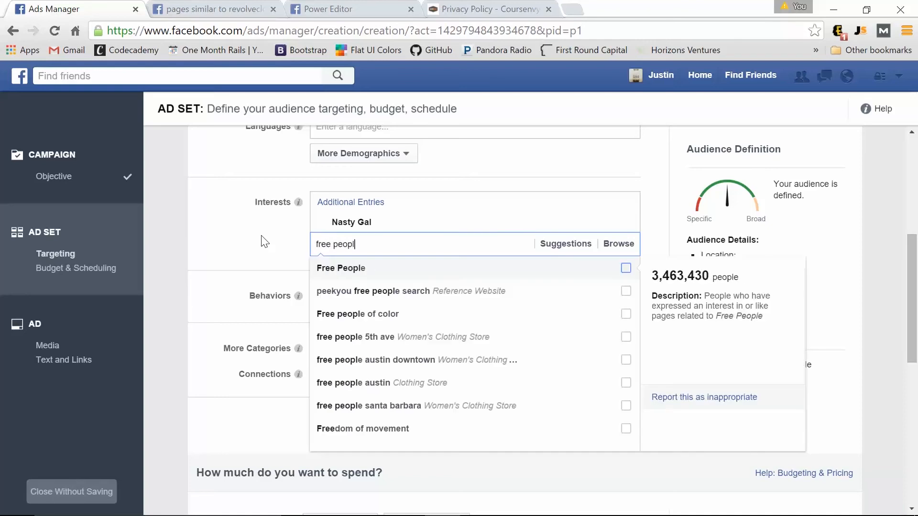
click(390, 268)
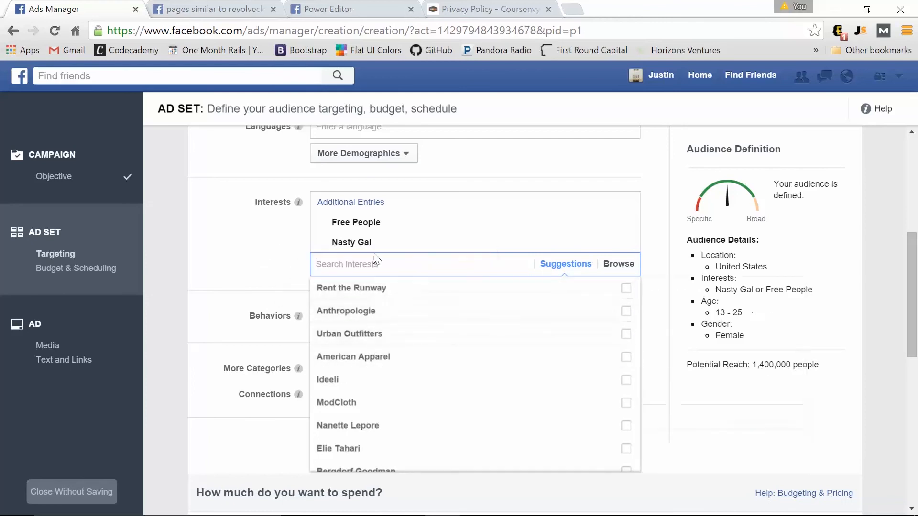
mouse_move(335, 228)
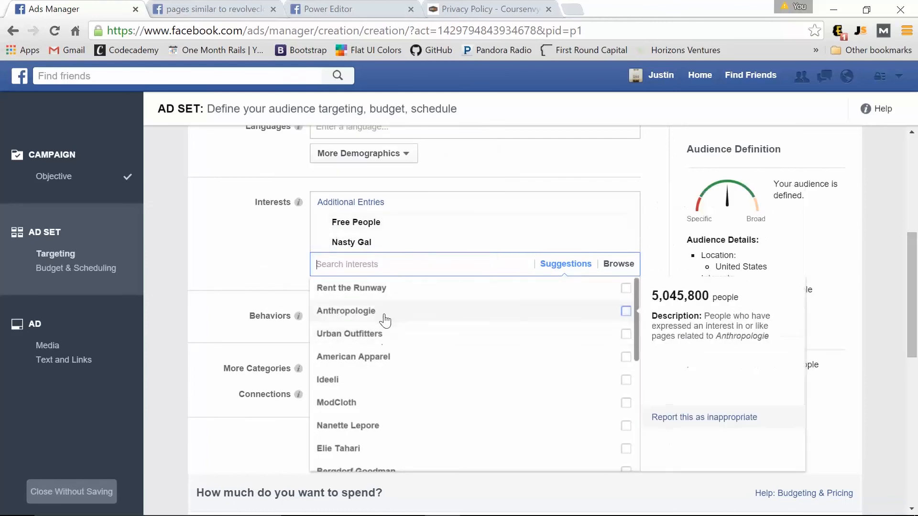
mouse_move(335, 361)
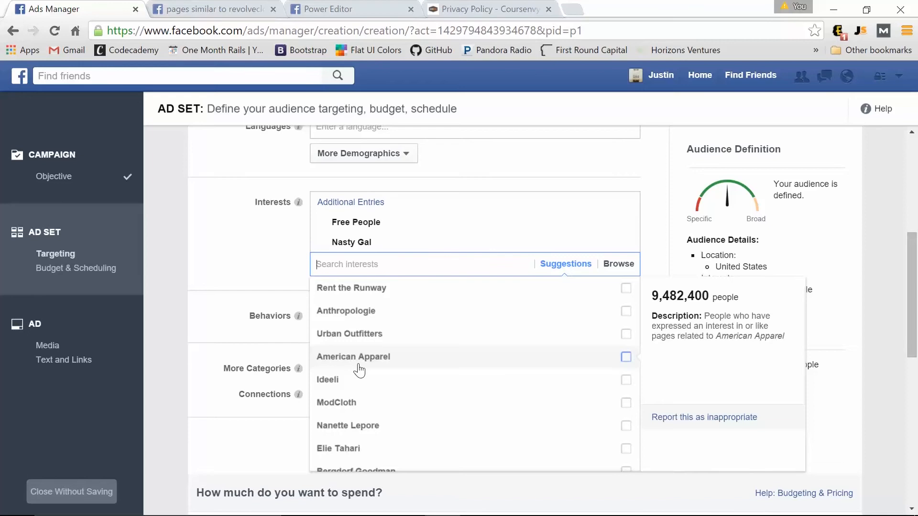
mouse_move(354, 311)
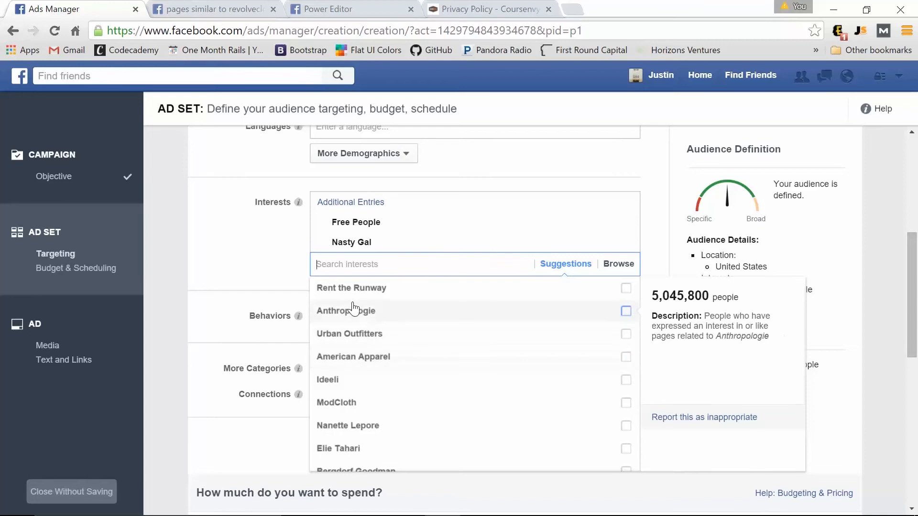
click(625, 311)
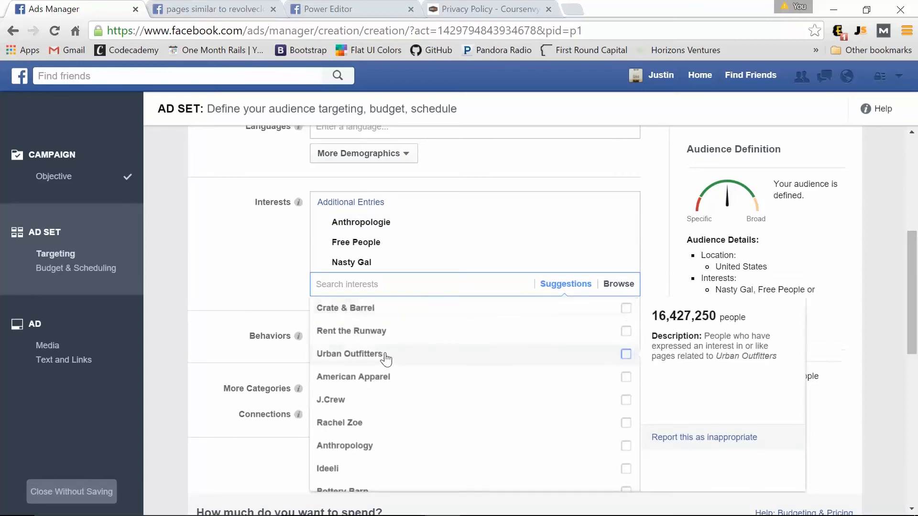
click(626, 355)
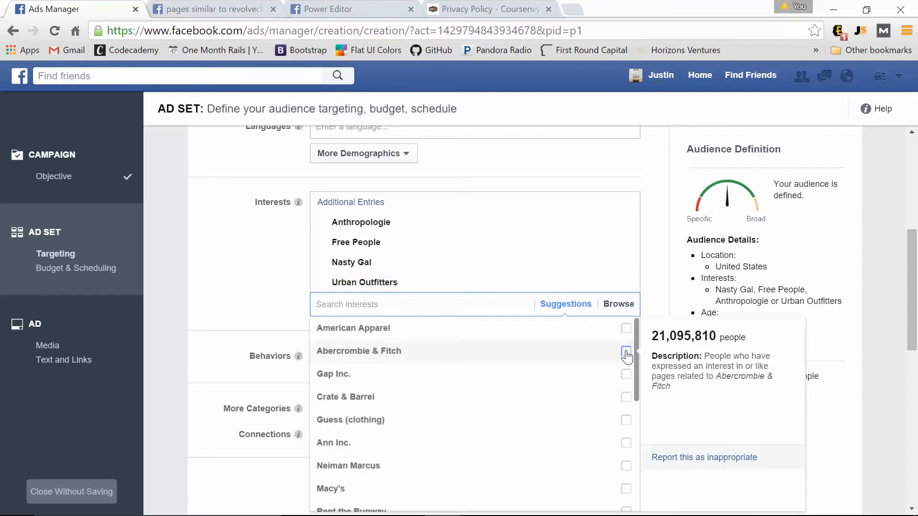
click(249, 250)
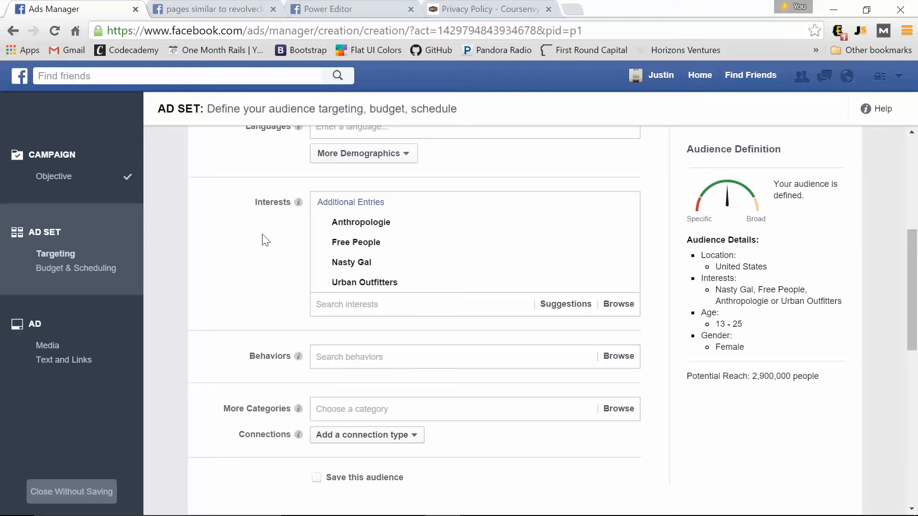
Target the Single relationship status under More Demographics, cutting reach to 1,300,000.
click(409, 154)
mouse_move(377, 175)
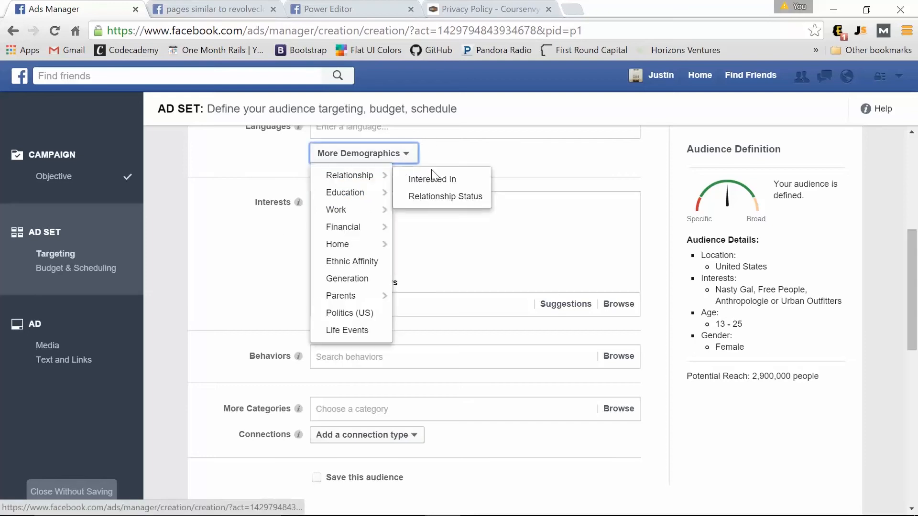
click(435, 196)
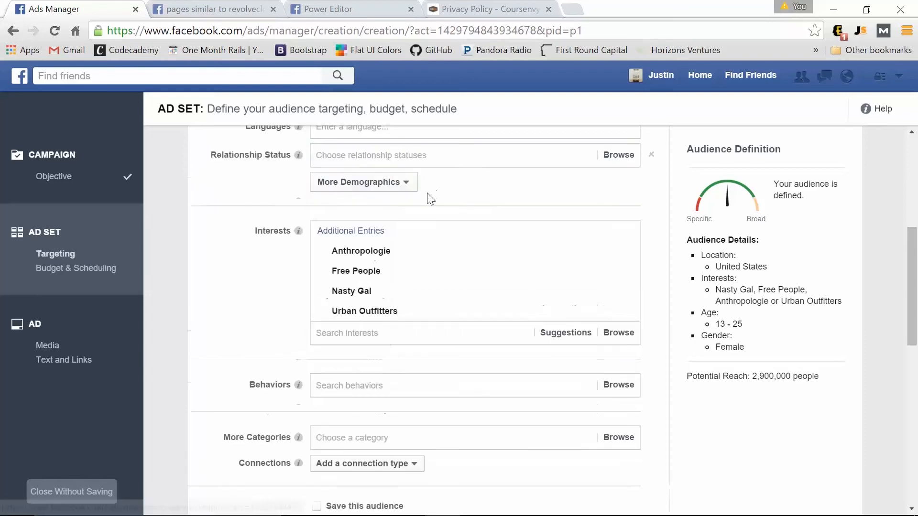
click(624, 180)
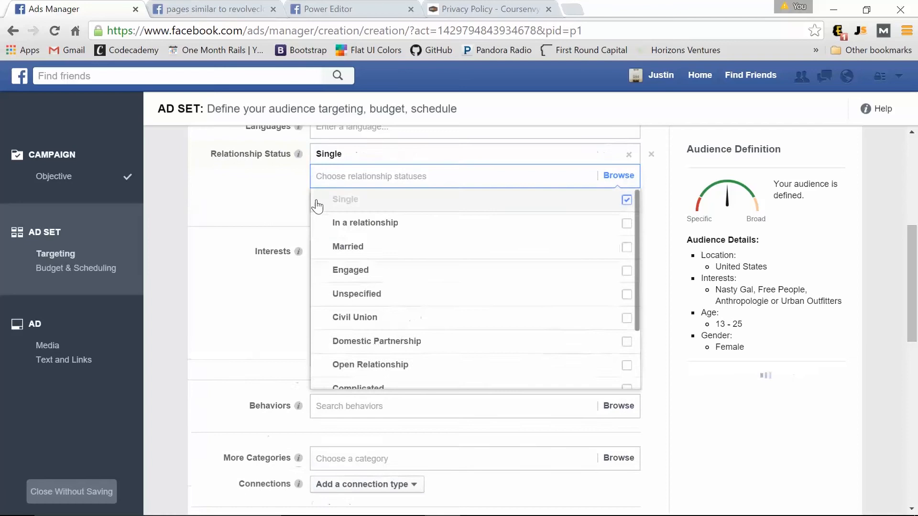
click(257, 196)
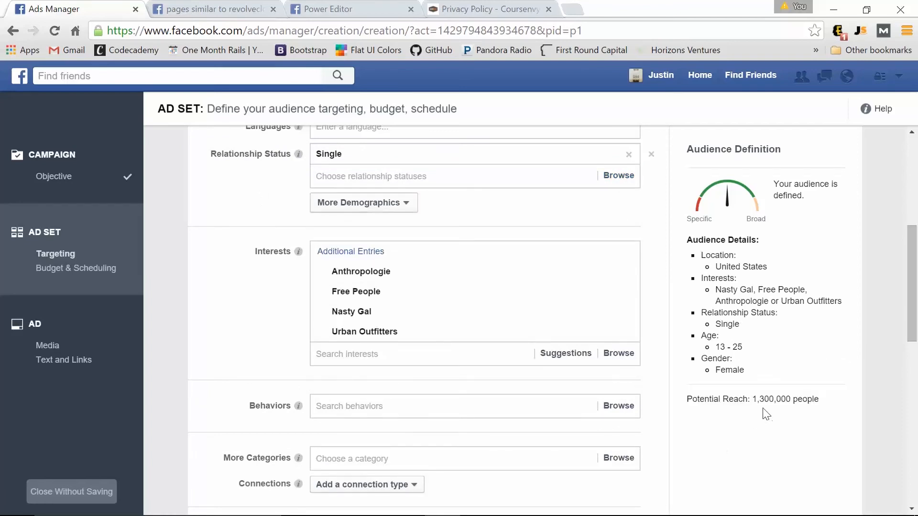
Browse the Behaviors targeting categories.
scroll(277, 335, down, 1)
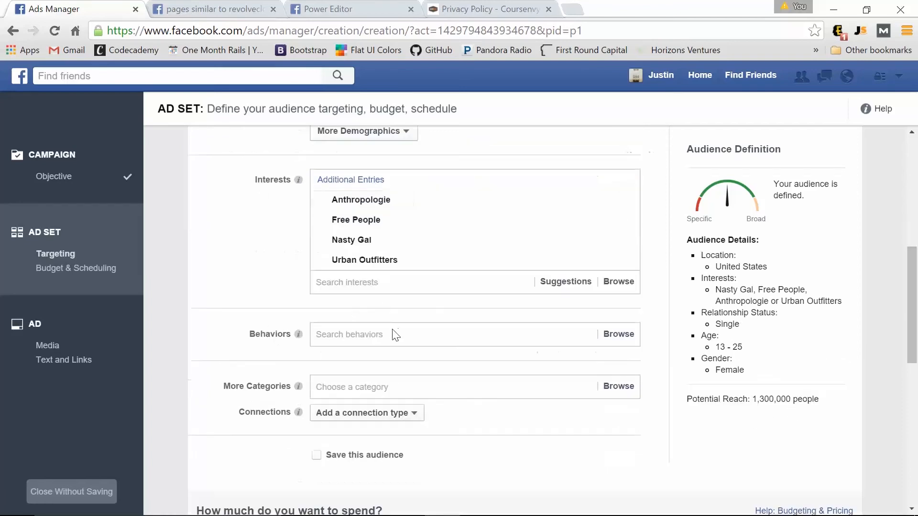
click(374, 333)
scroll(311, 333, down, 1)
scroll(402, 354, down, 3)
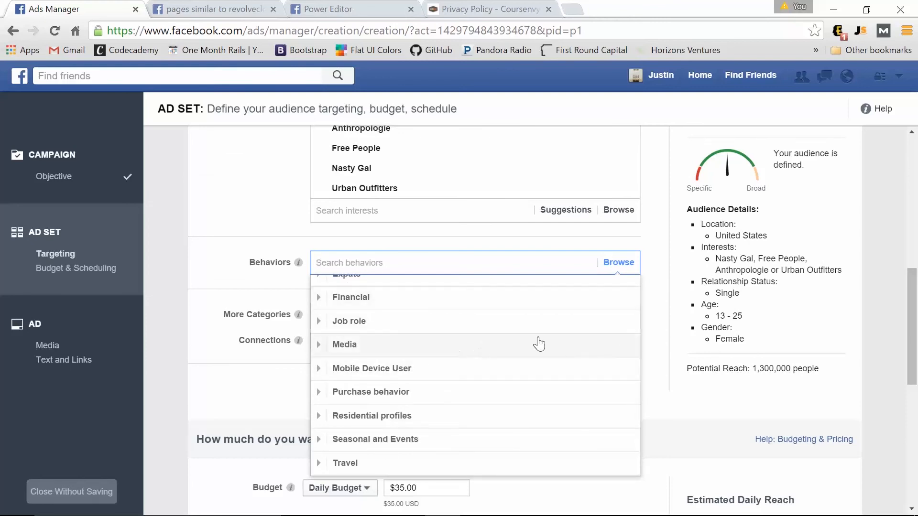
Lower the daily budget from $35 to $5.00.
click(218, 269)
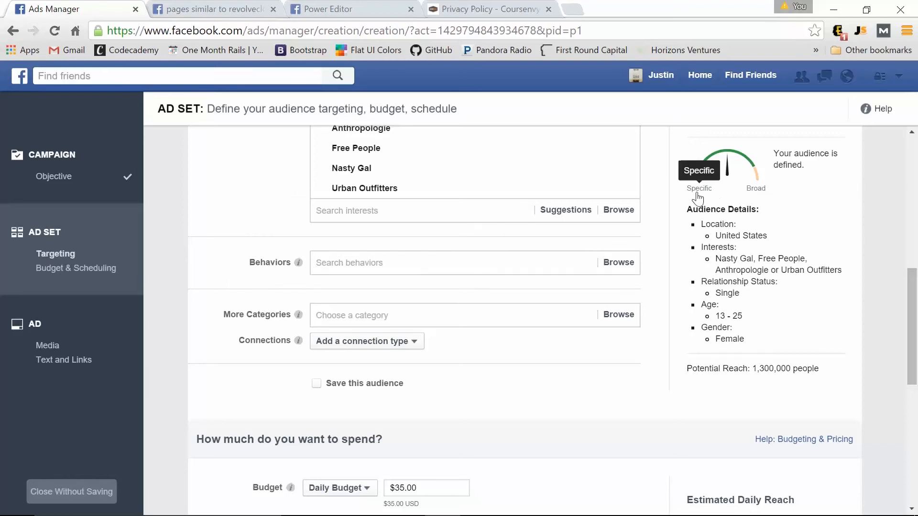
scroll(206, 274, down, 4)
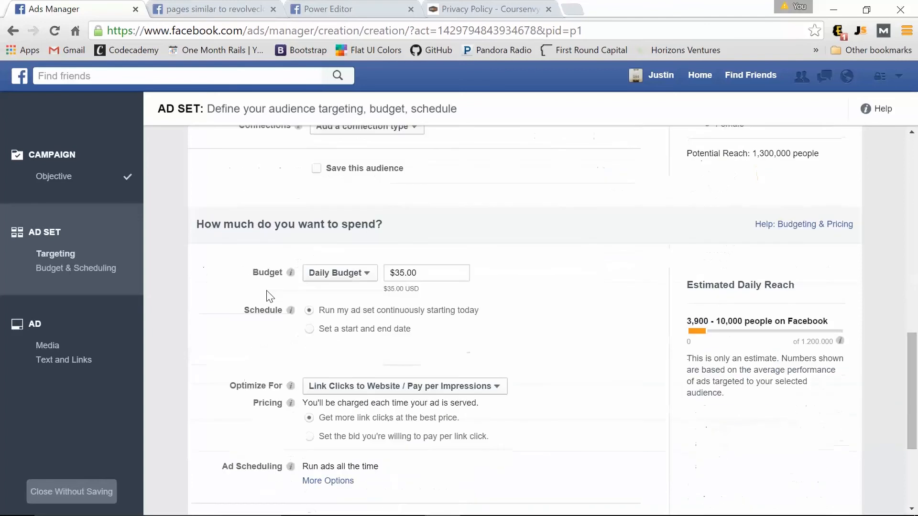
click(400, 273)
key(BackSpace)
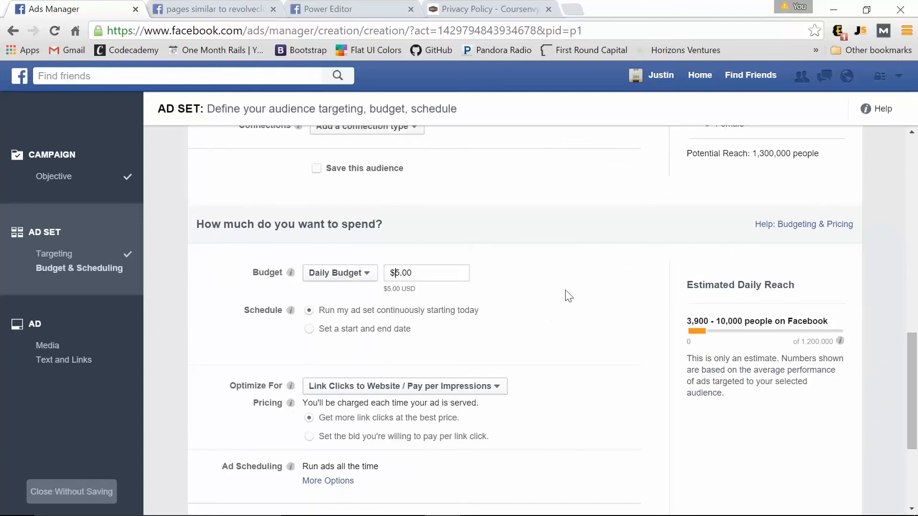
Name the ad set 'US - 13-25 -women - single' and proceed to the ad.
scroll(565, 297, down, 3)
scroll(562, 305, down, 1)
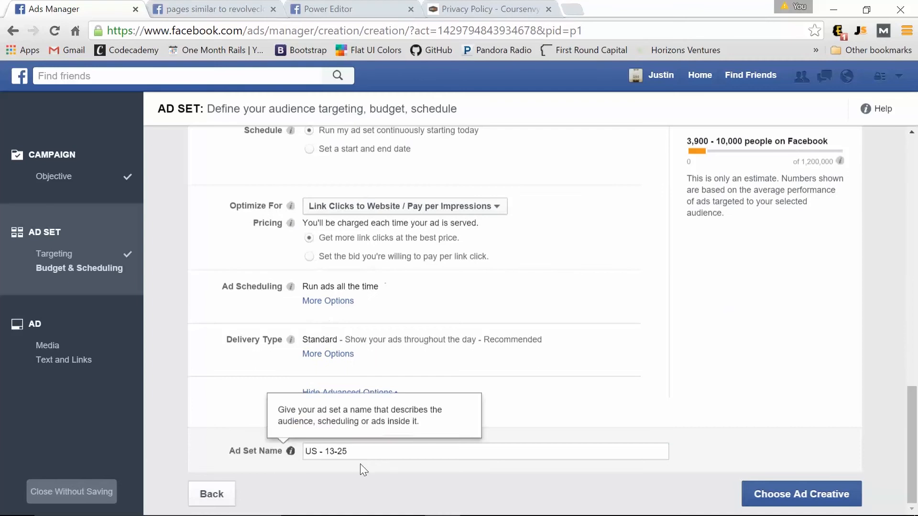
click(381, 452)
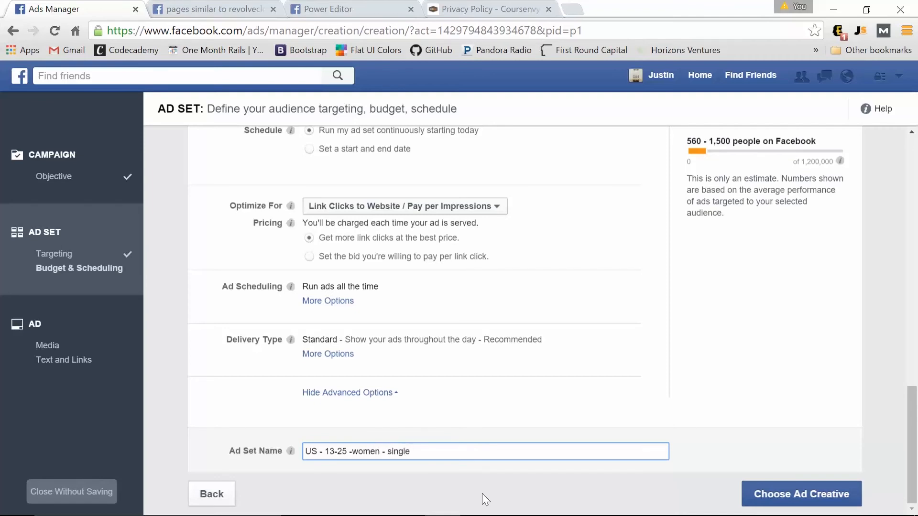
click(830, 494)
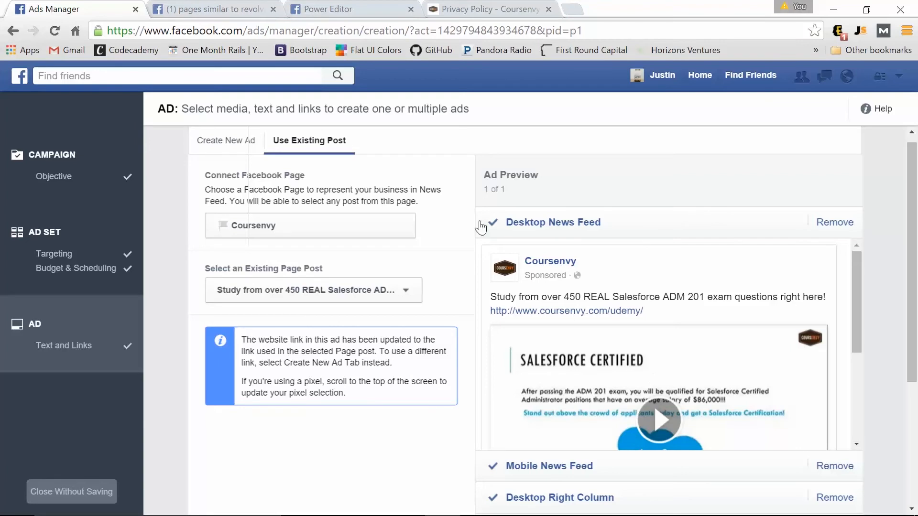
Switch to Create New Ad instead of using an existing post.
click(228, 143)
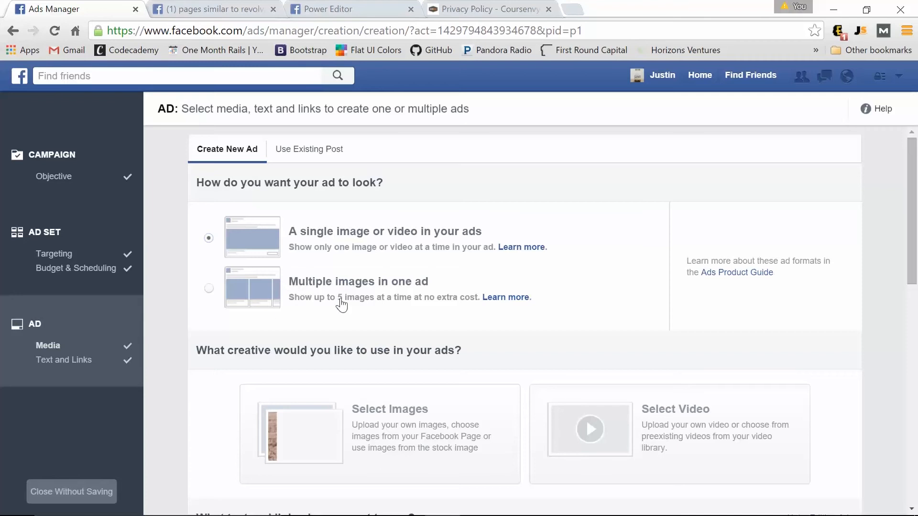
Switch the ad to multiple images and add fourth and fifth carousel cards.
click(209, 288)
scroll(209, 298, down, 3)
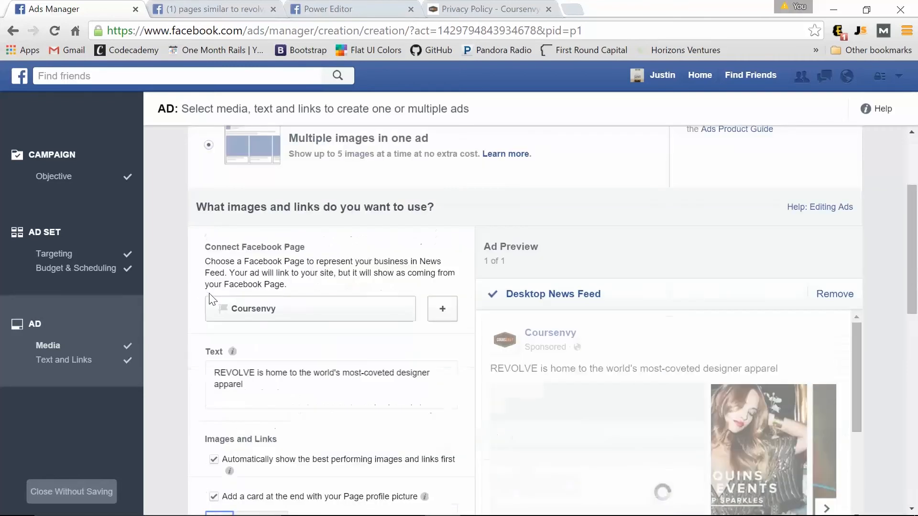
scroll(209, 297, down, 6)
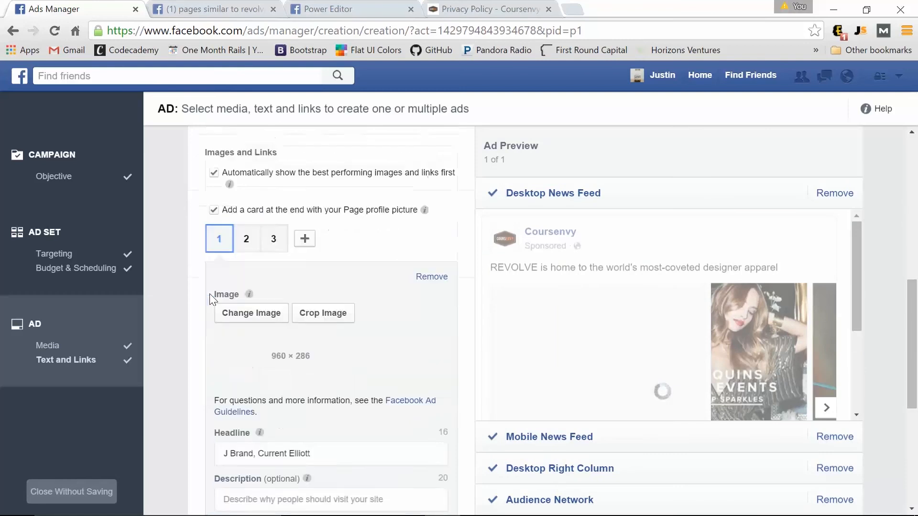
click(246, 241)
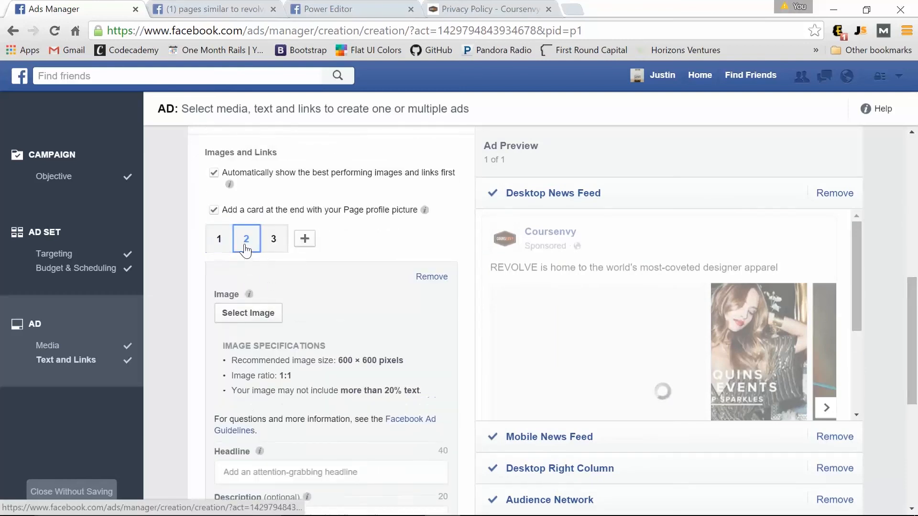
click(276, 242)
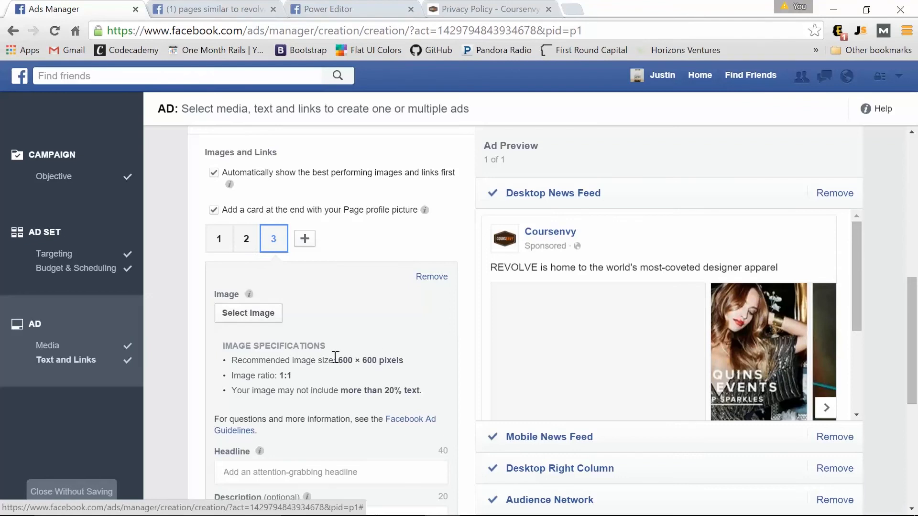
click(304, 240)
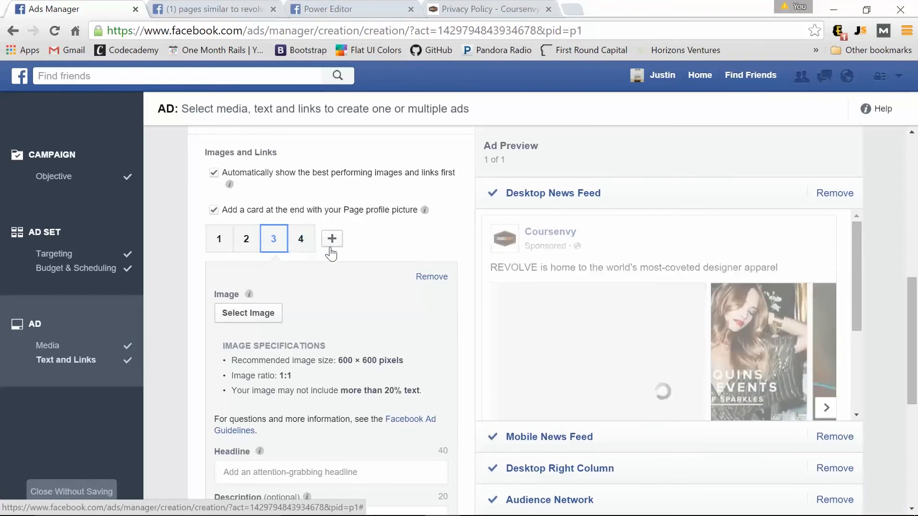
click(331, 239)
Enter 'Single Ladies Tee' as the first card's description.
scroll(300, 258, down, 2)
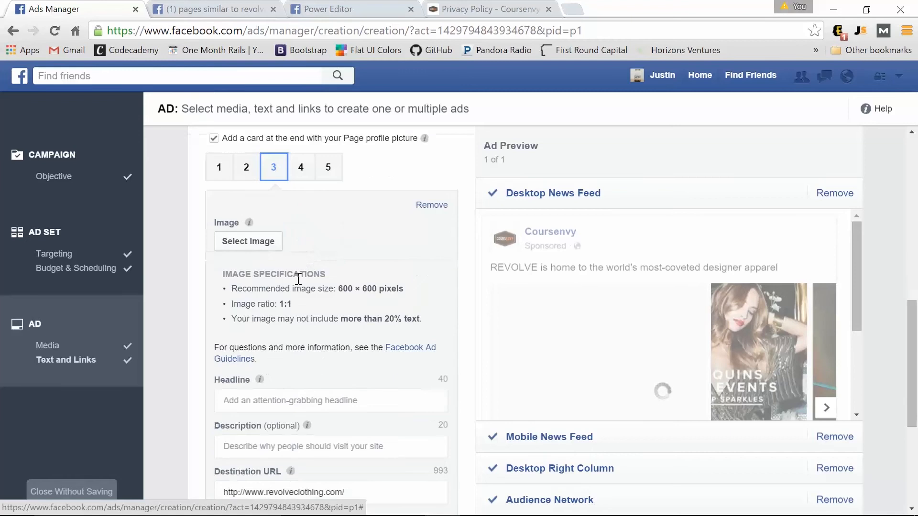
click(219, 170)
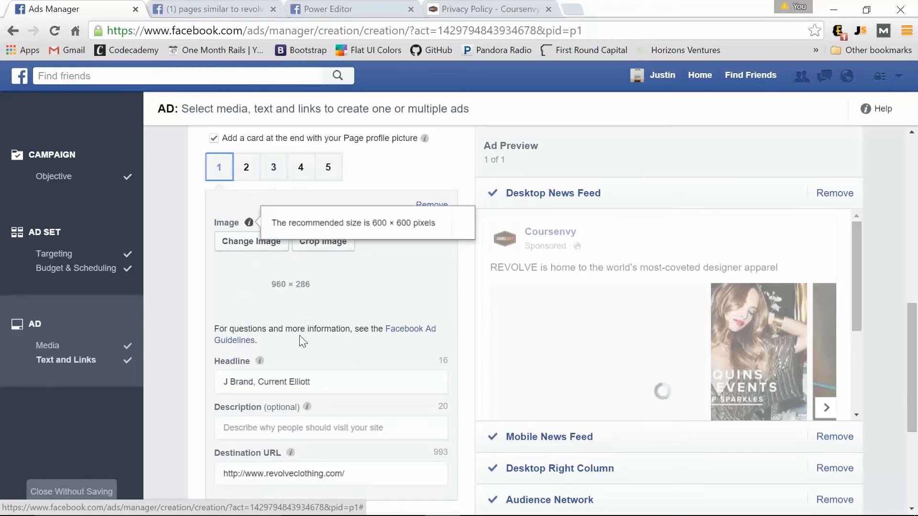
click(247, 427)
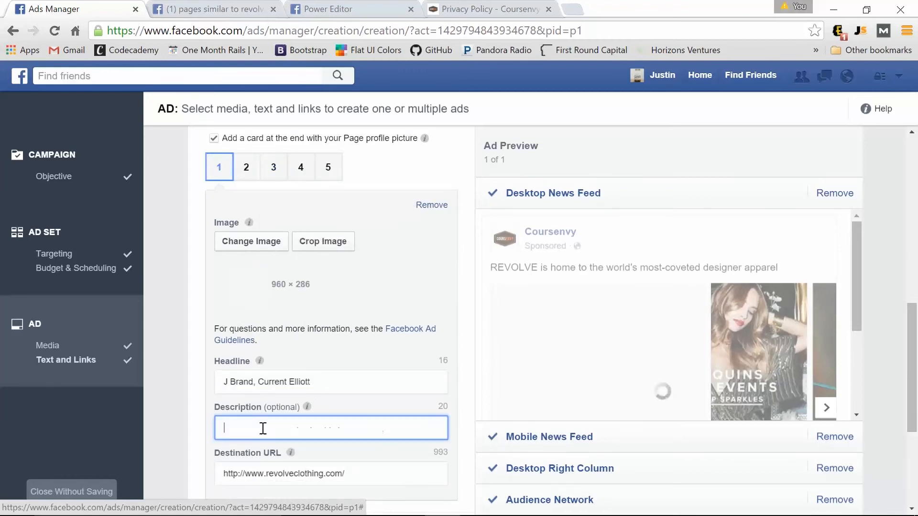
text(Single Ladies Tee)
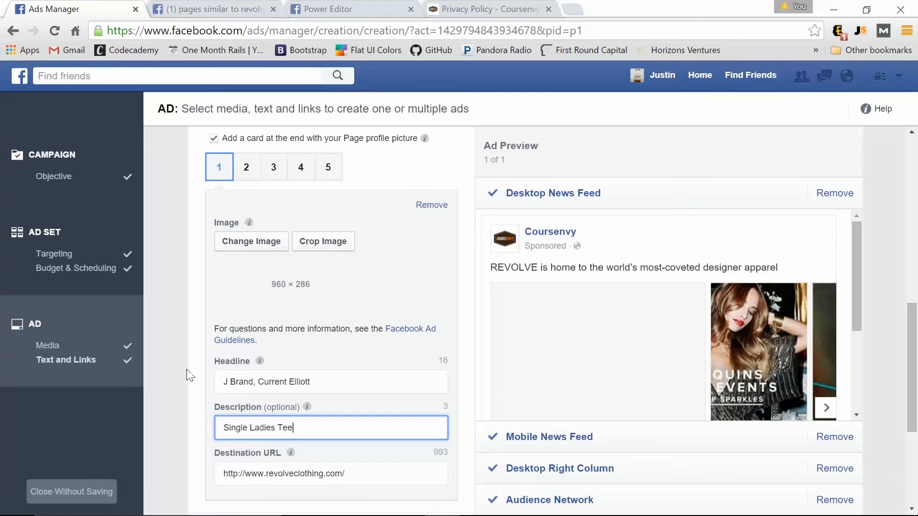
scroll(505, 383, down, 3)
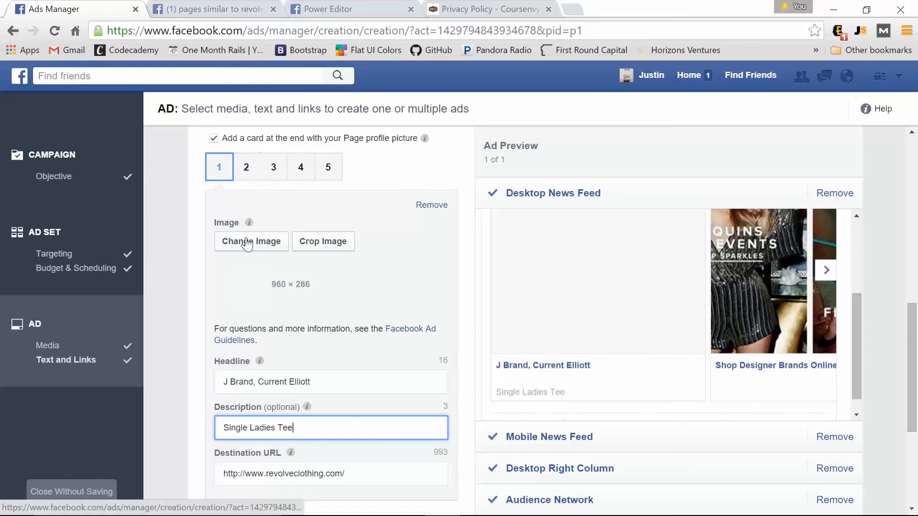
Check the second card's destination URL and set the call-to-action to Shop Now.
click(254, 174)
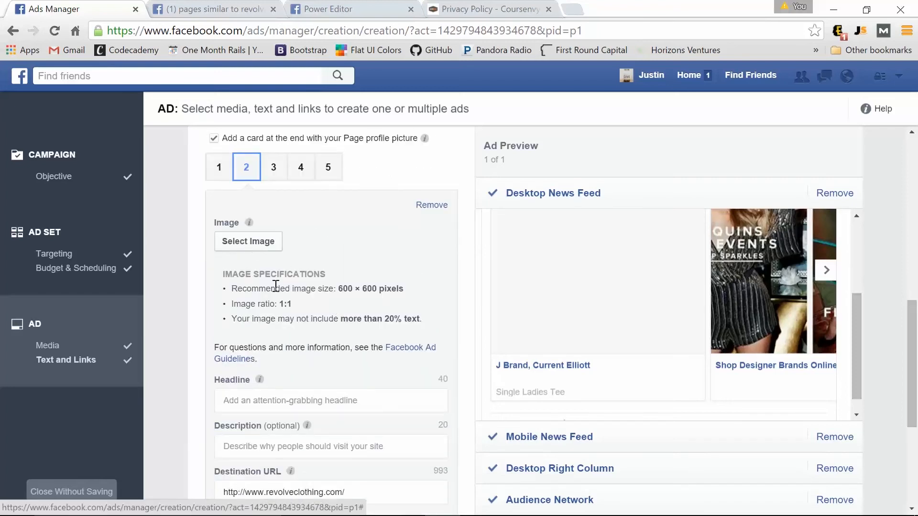
scroll(253, 268, down, 3)
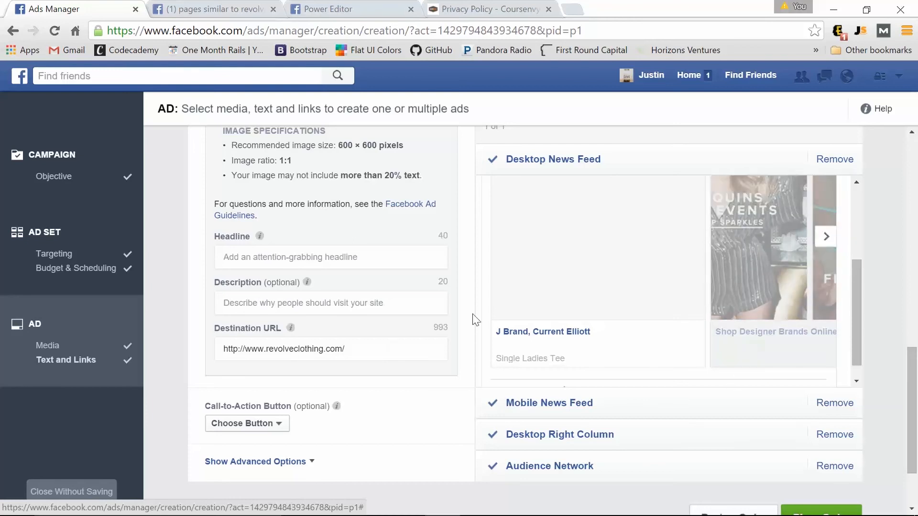
click(373, 347)
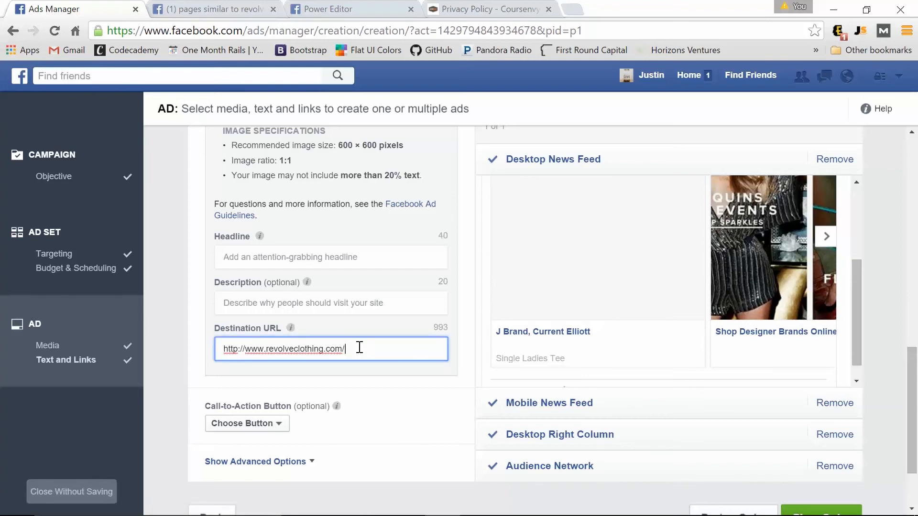
click(272, 426)
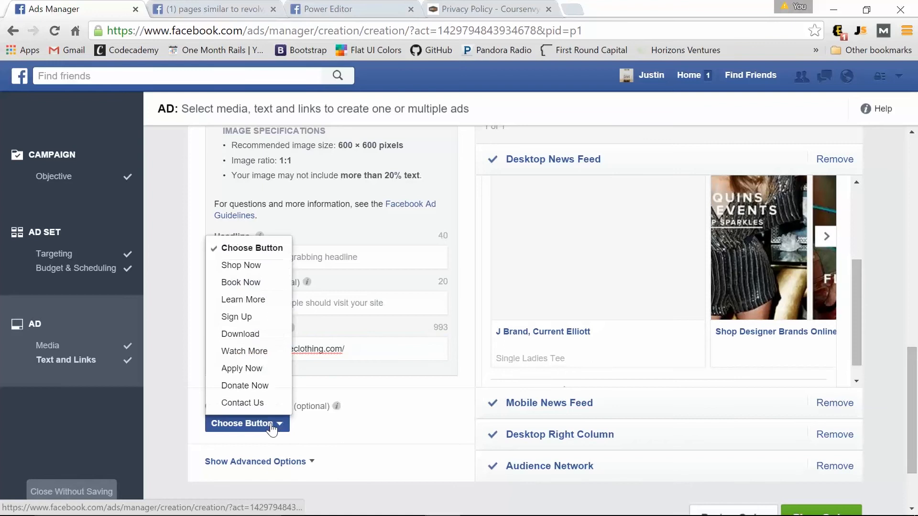
click(273, 269)
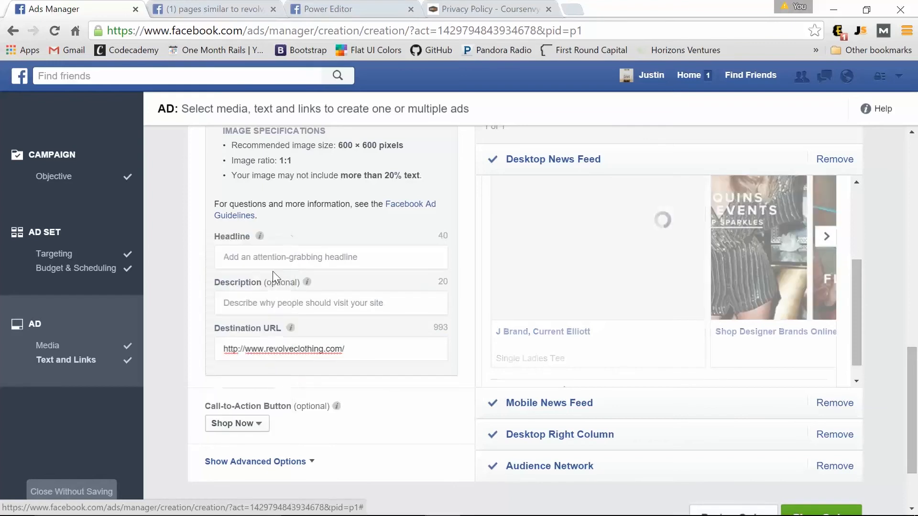
scroll(259, 244, up, 3)
click(223, 174)
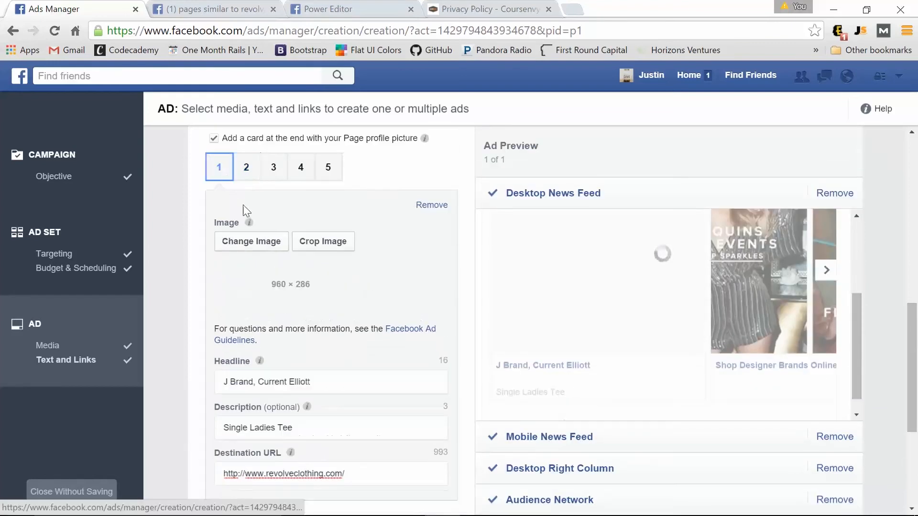
scroll(251, 258, down, 4)
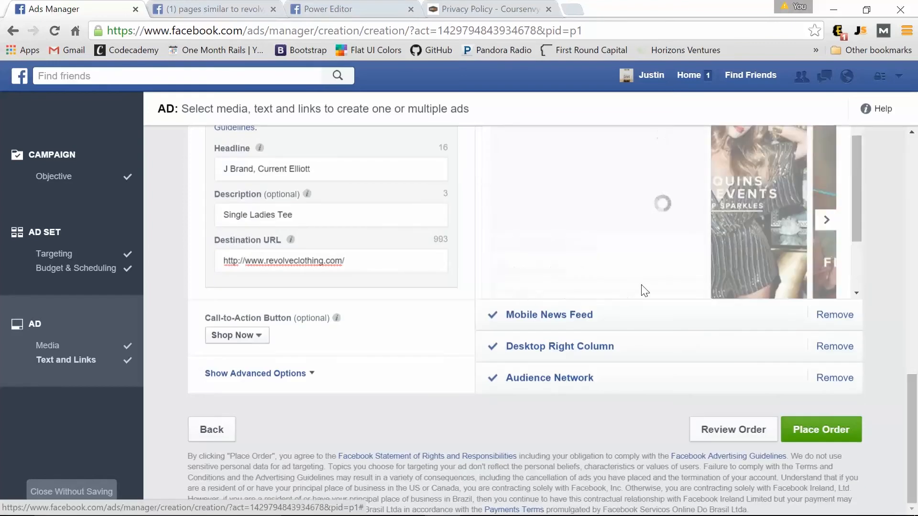
scroll(449, 264, up, 5)
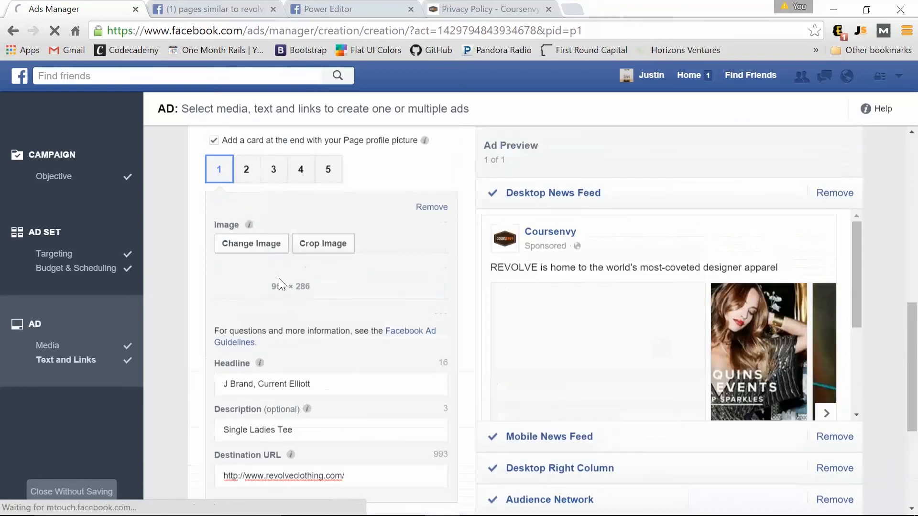
scroll(284, 291, up, 3)
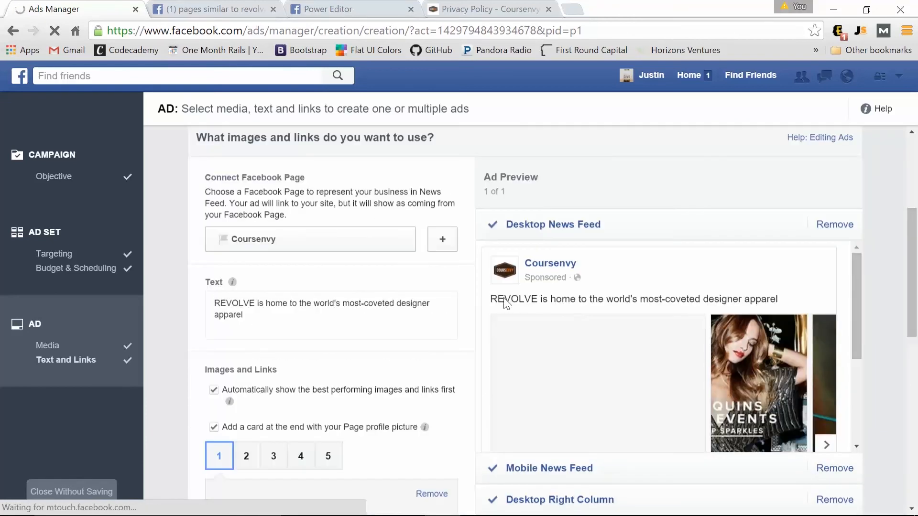
Replace the ad text with 'Are you a single lady? REP it now!' and check the preview.
drag(241, 327, 201, 303)
key(BackSpace)
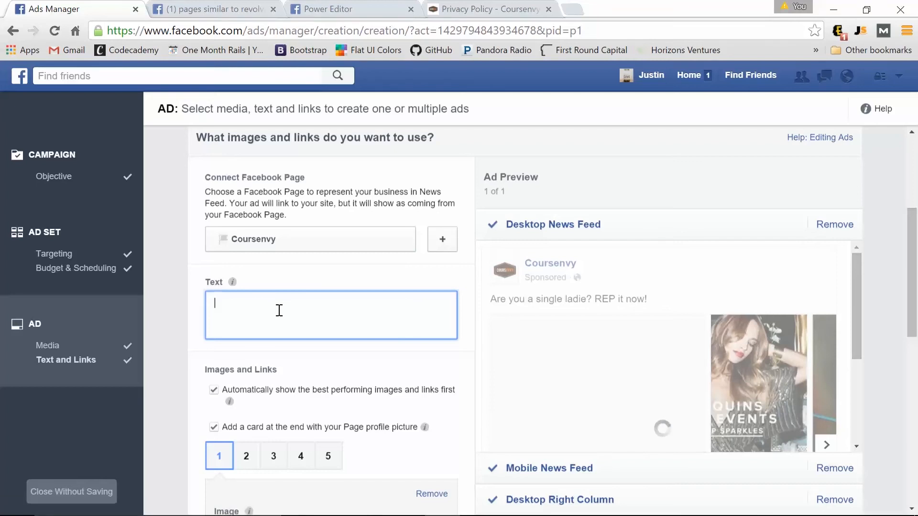
text(Are you a single lady?)
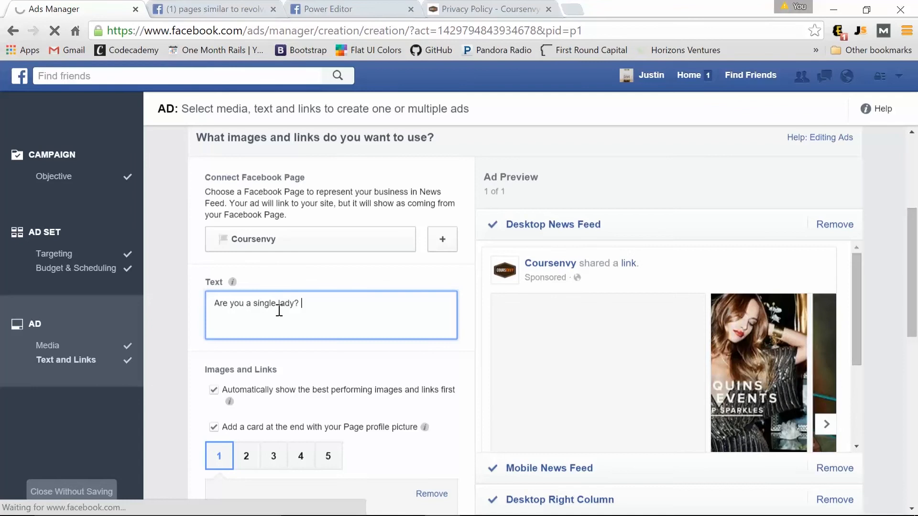
text( REP it now!)
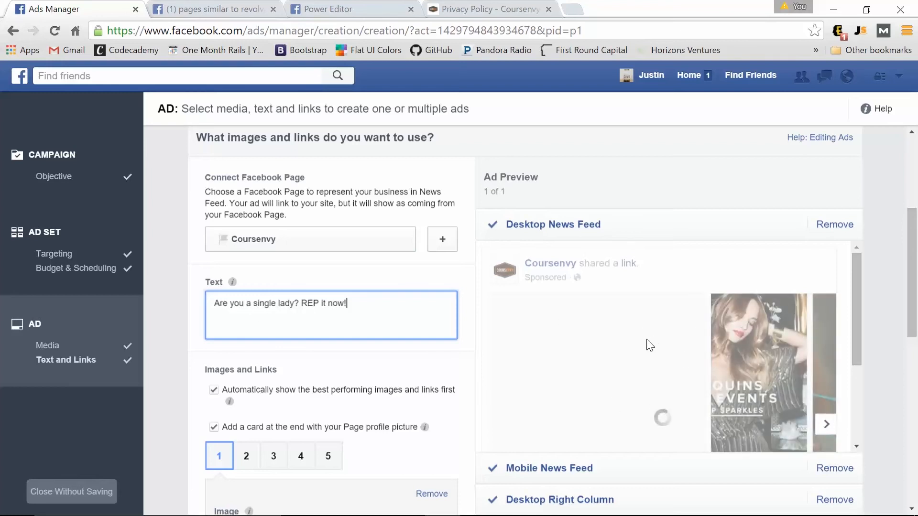
click(834, 431)
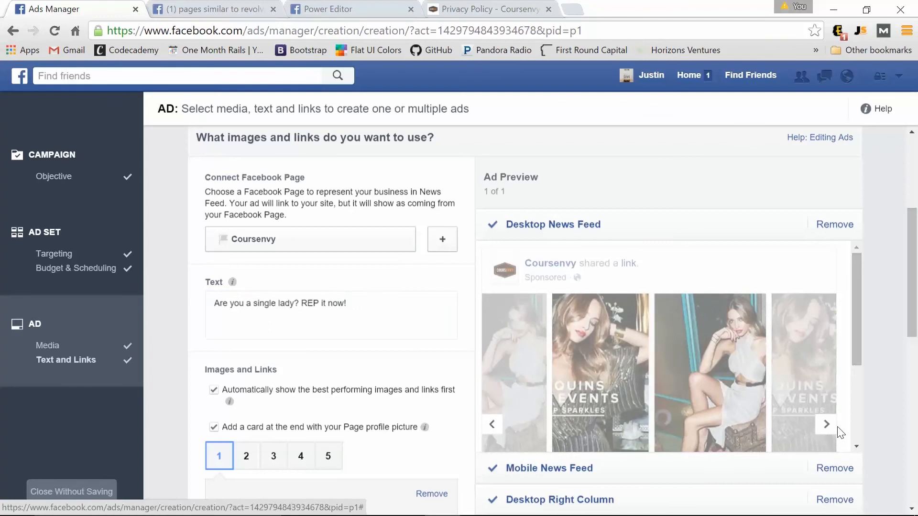
scroll(307, 410, down, 7)
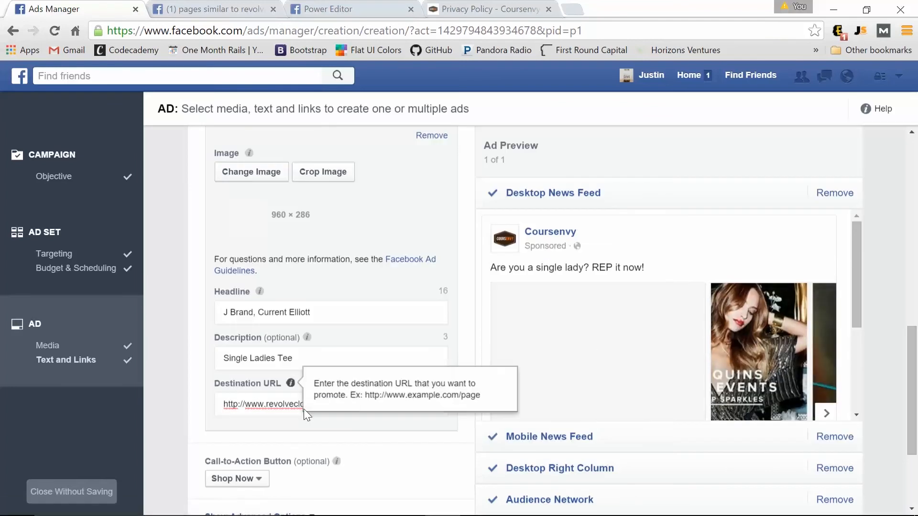
scroll(297, 364, up, 1)
Review the remaining carousel cards, then place the ad order.
click(244, 174)
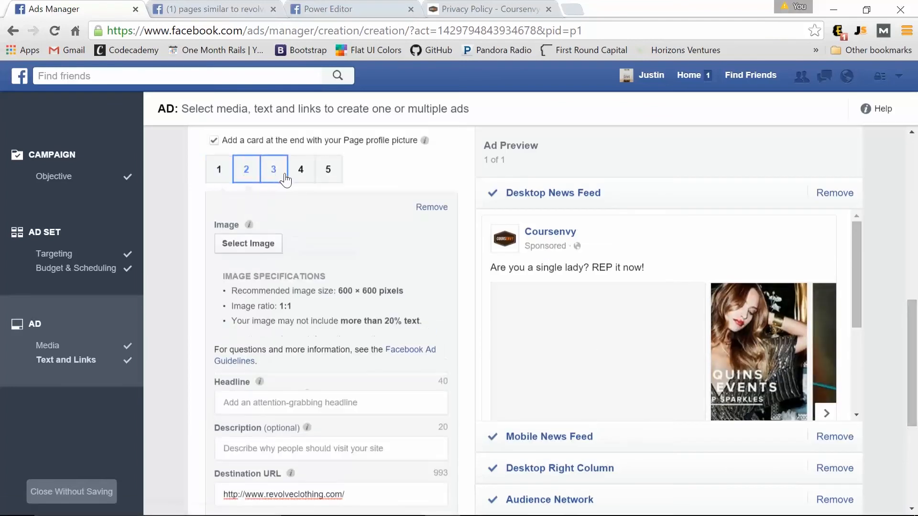
click(302, 175)
scroll(392, 260, up, 3)
scroll(362, 282, up, 2)
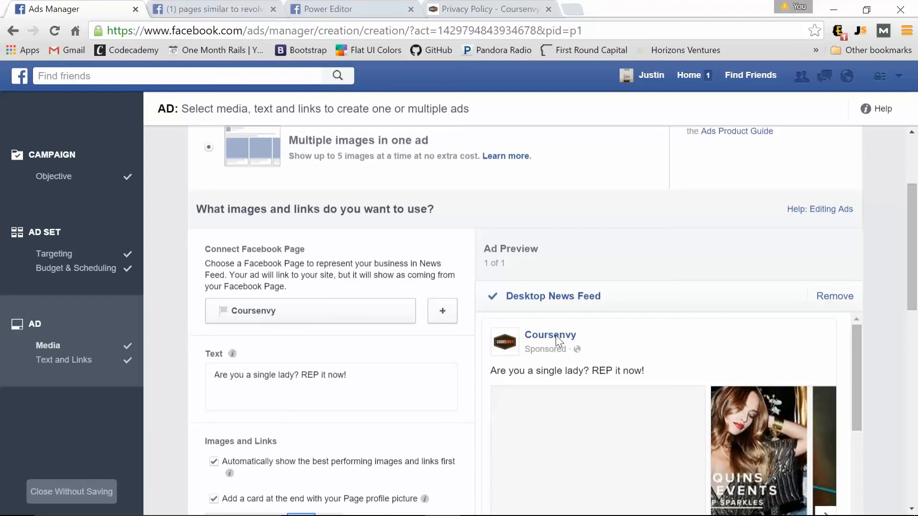
scroll(618, 395, down, 1)
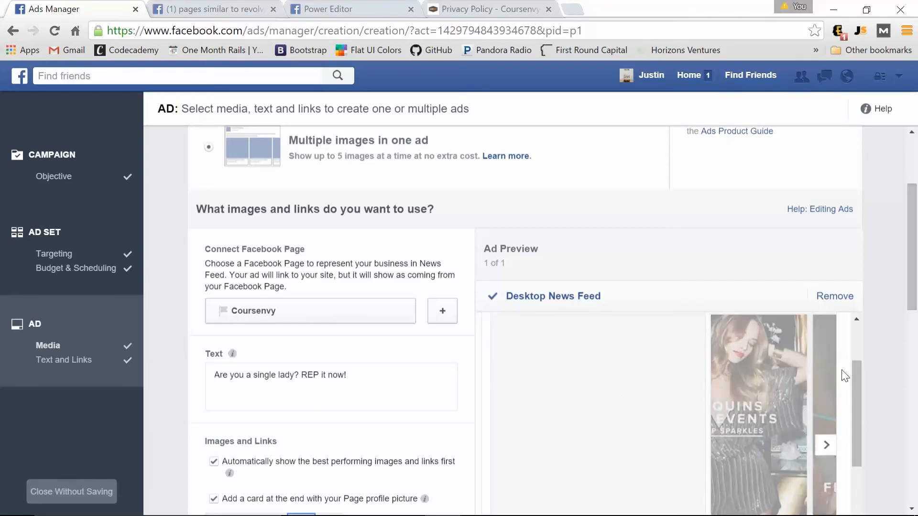
scroll(787, 388, down, 1)
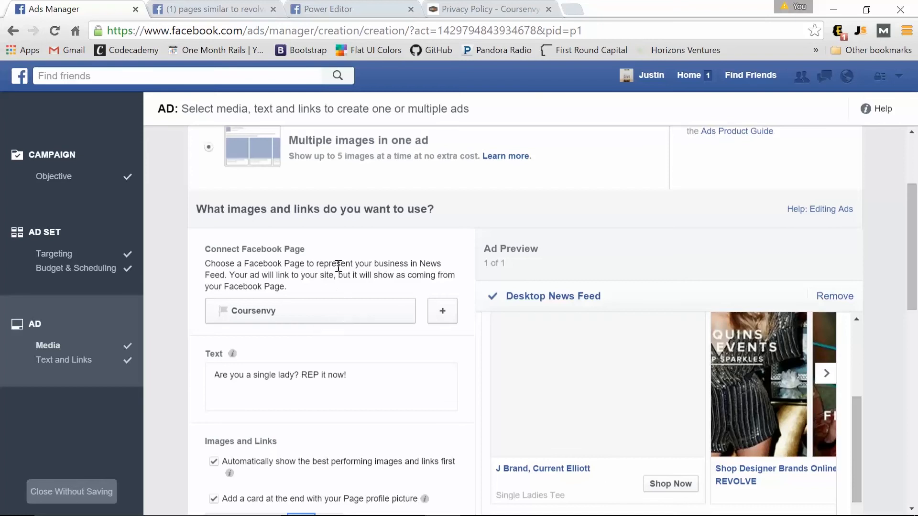
scroll(338, 297, down, 15)
click(831, 444)
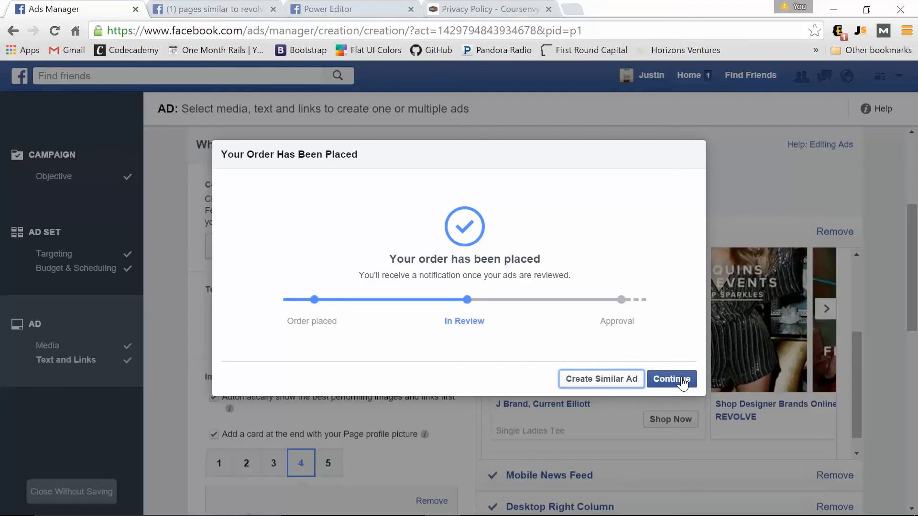
Dismiss the order confirmation and go to the ads management overview.
click(682, 380)
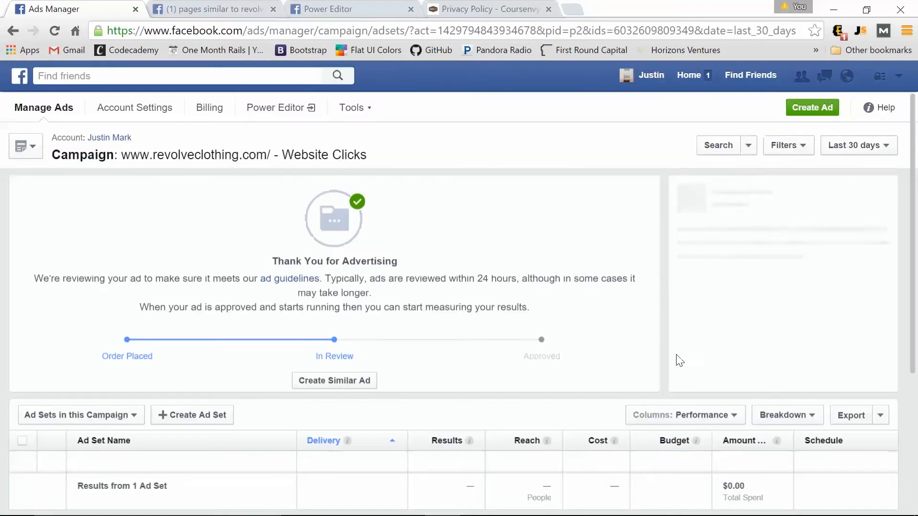
click(899, 76)
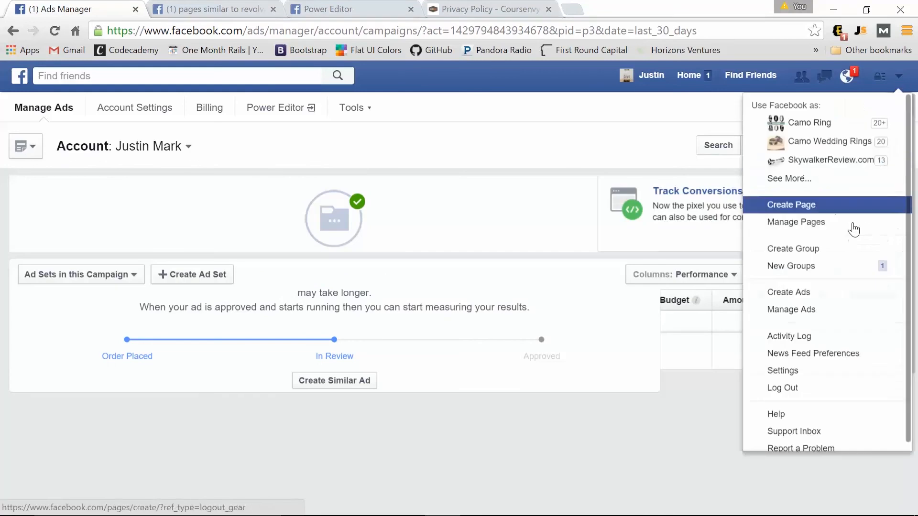
click(808, 311)
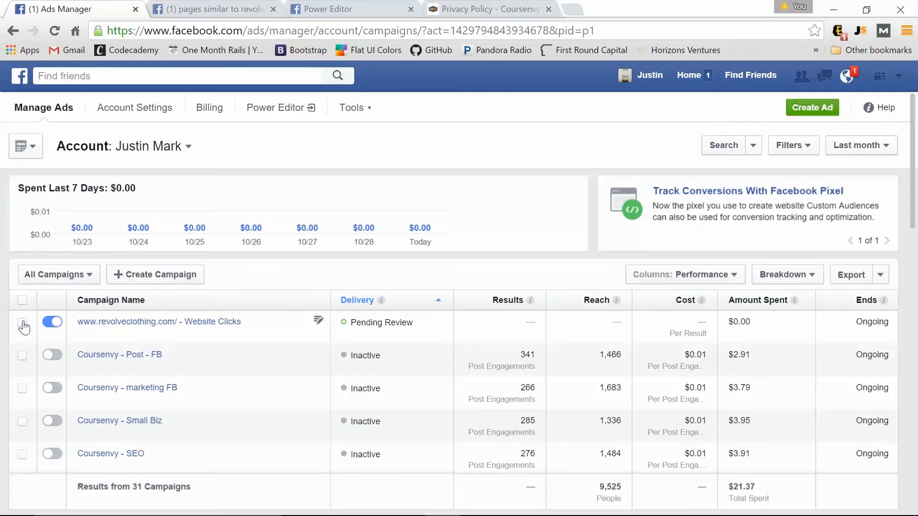
Cancel deleting the revolveclothing.com Website Clicks campaign and open it in the campaign editor.
click(22, 323)
click(450, 281)
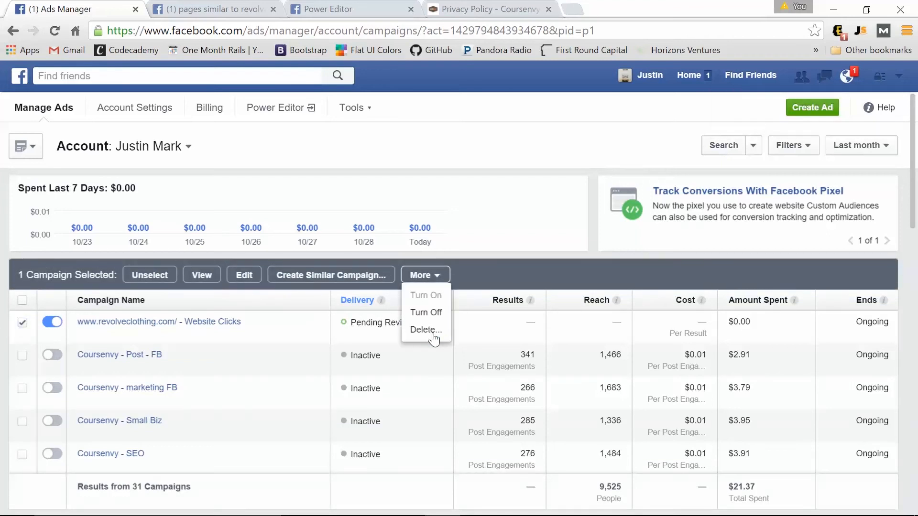
click(432, 330)
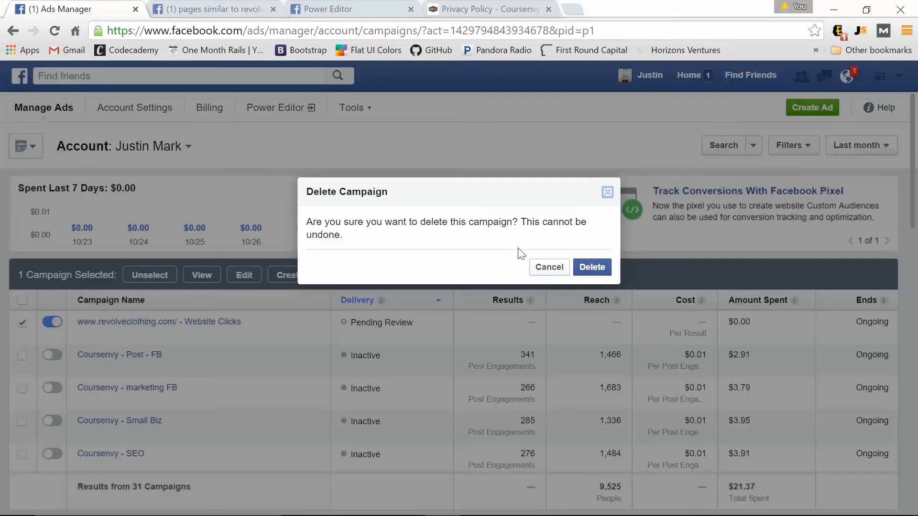
click(550, 268)
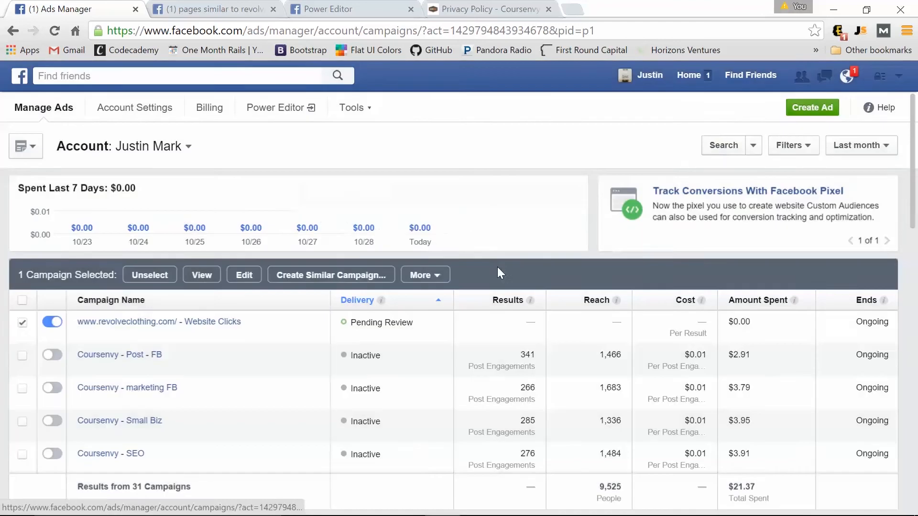
click(123, 323)
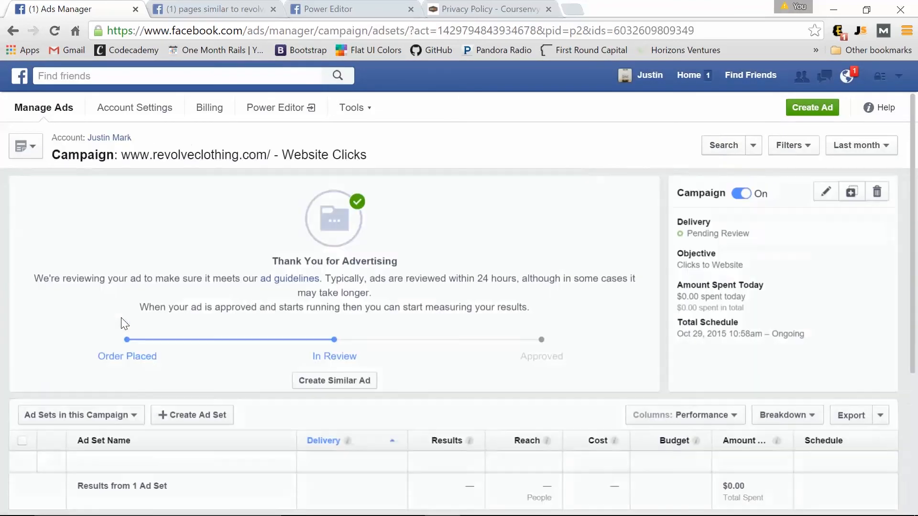
click(823, 196)
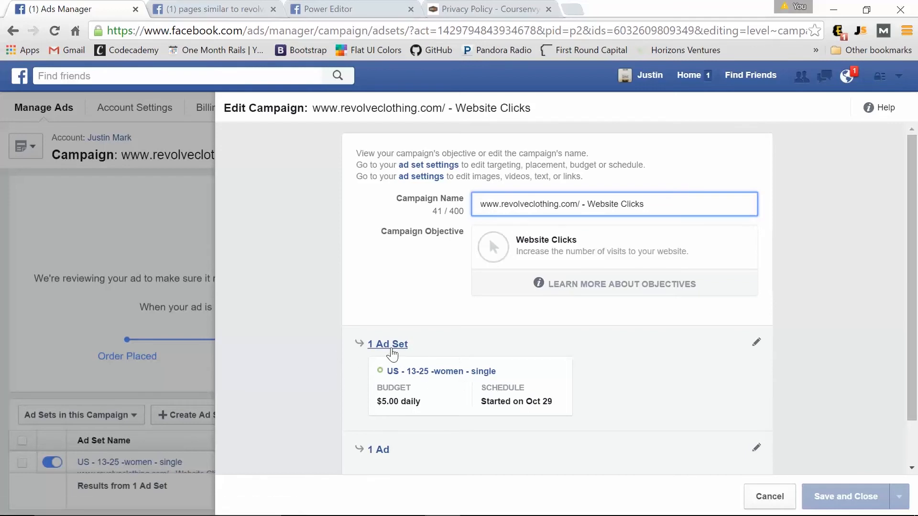
Open the campaign's ad, view the Change Image options, and close the editor without saving.
scroll(391, 353, down, 1)
click(381, 400)
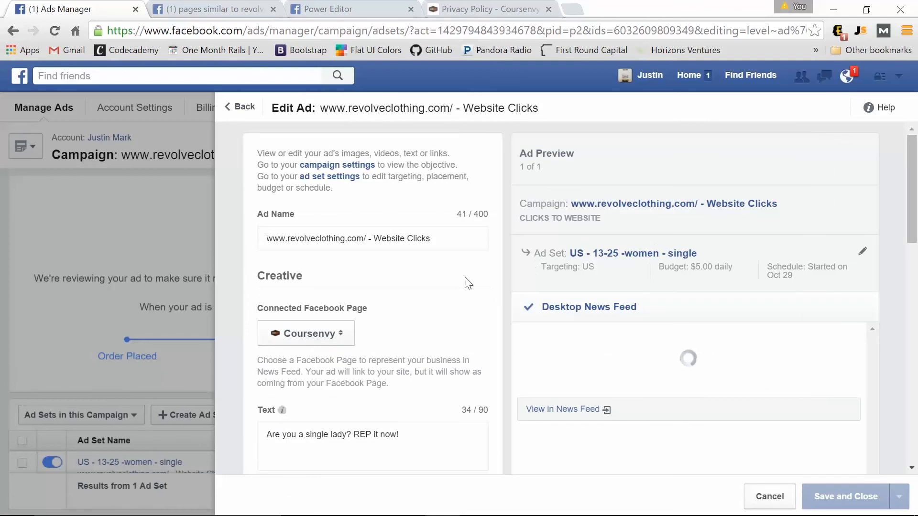
scroll(450, 287, down, 4)
scroll(450, 287, down, 3)
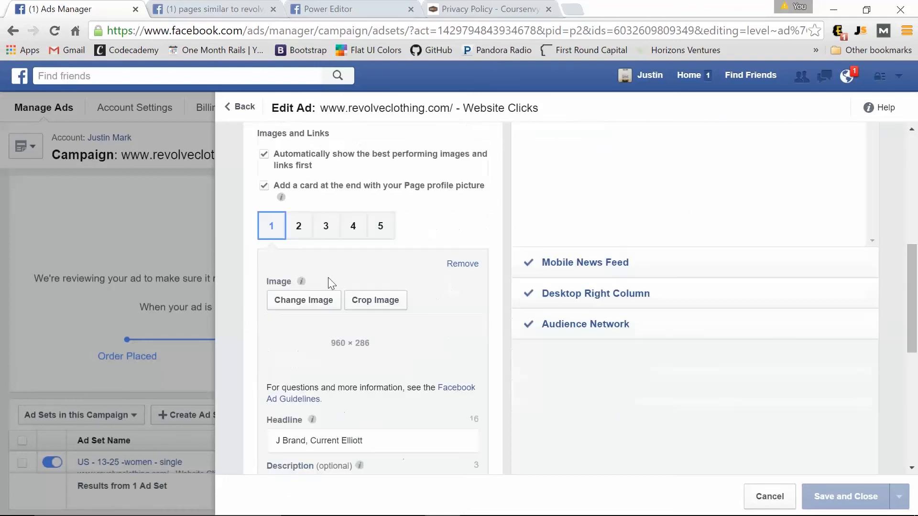
click(305, 301)
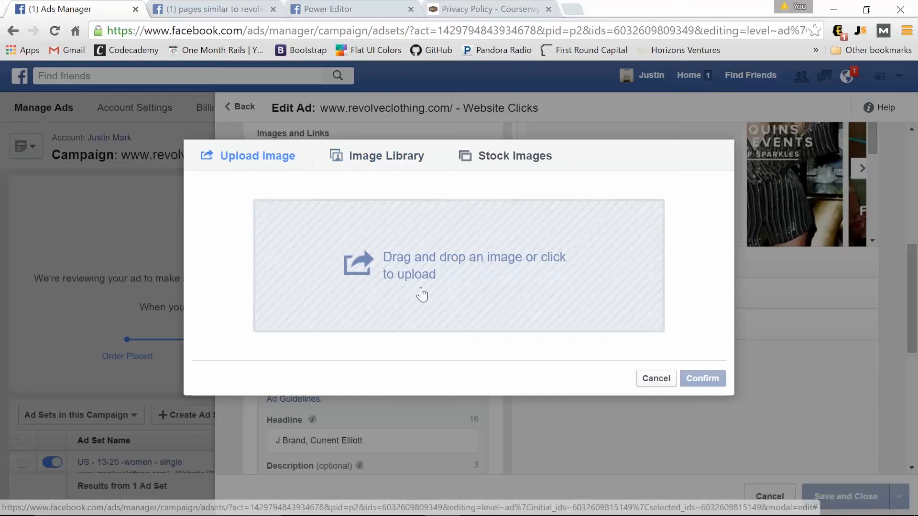
click(657, 380)
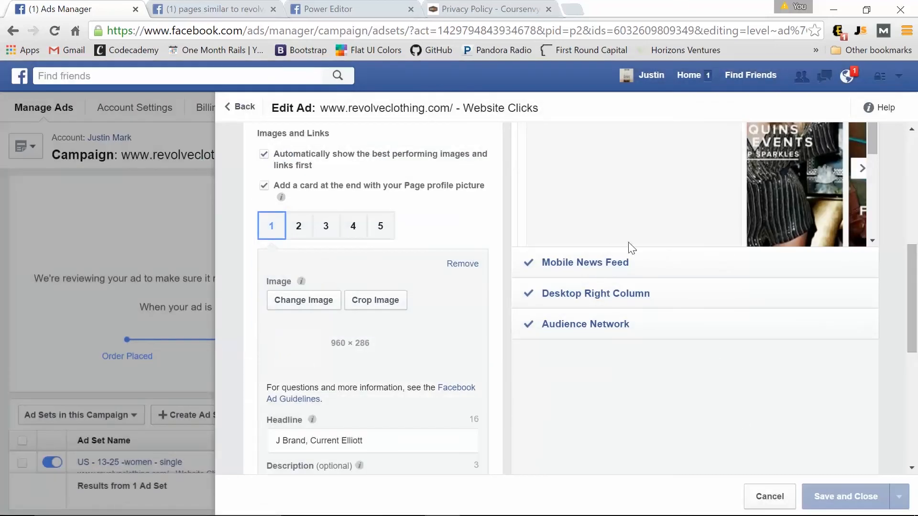
scroll(628, 242, up, 5)
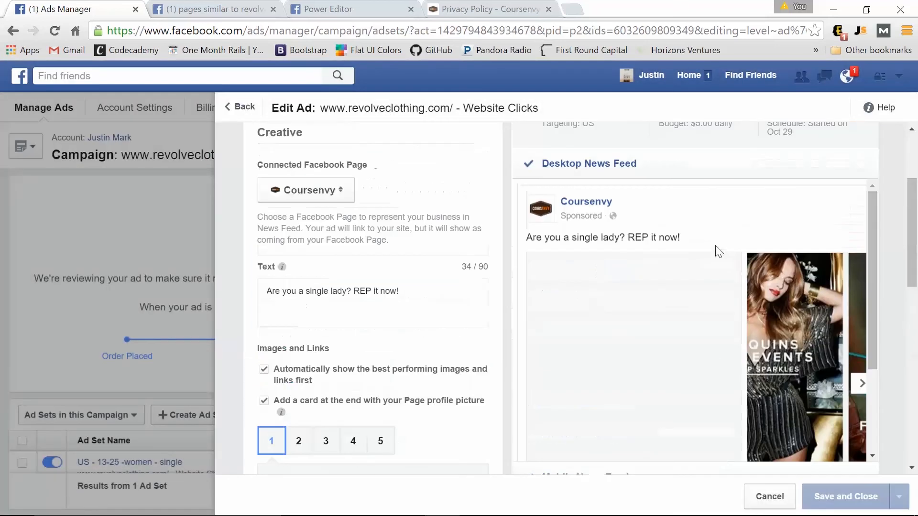
click(769, 498)
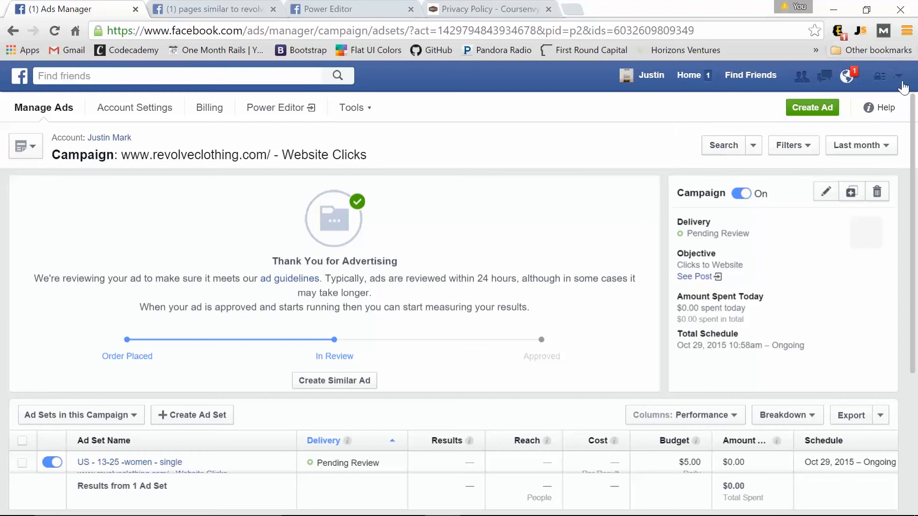
From the campaign list, delete the revolveclothing.com Website Clicks campaign.
click(899, 75)
click(789, 310)
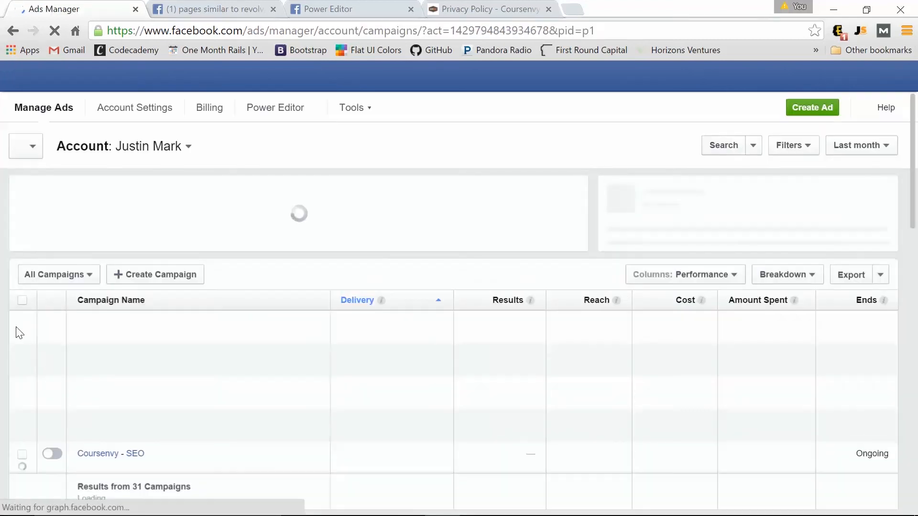
click(21, 324)
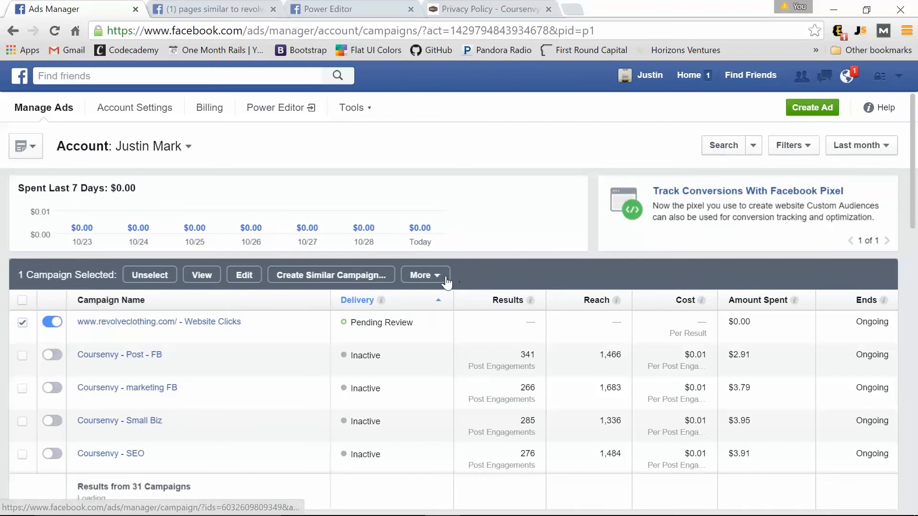
click(426, 275)
click(431, 326)
click(591, 267)
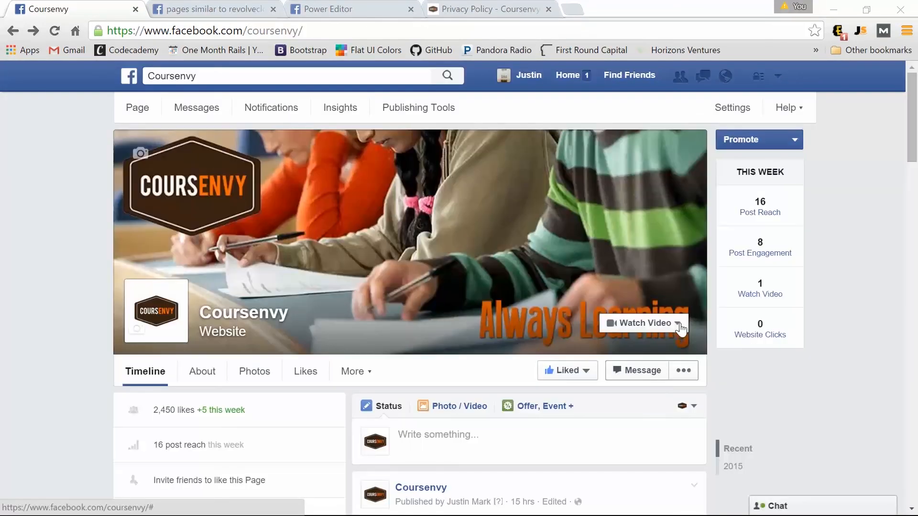
Choose Create Ads from the account menu on the Coursenvy Page.
click(778, 76)
click(677, 292)
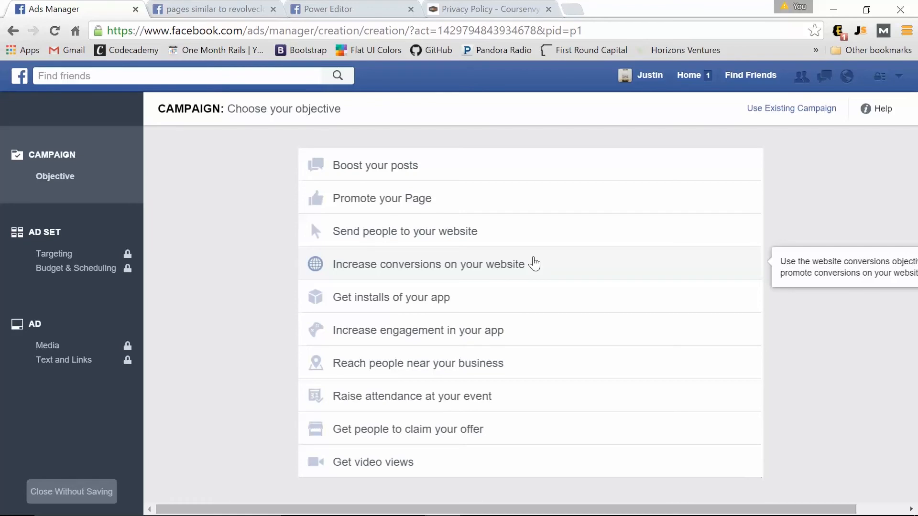
click(534, 264)
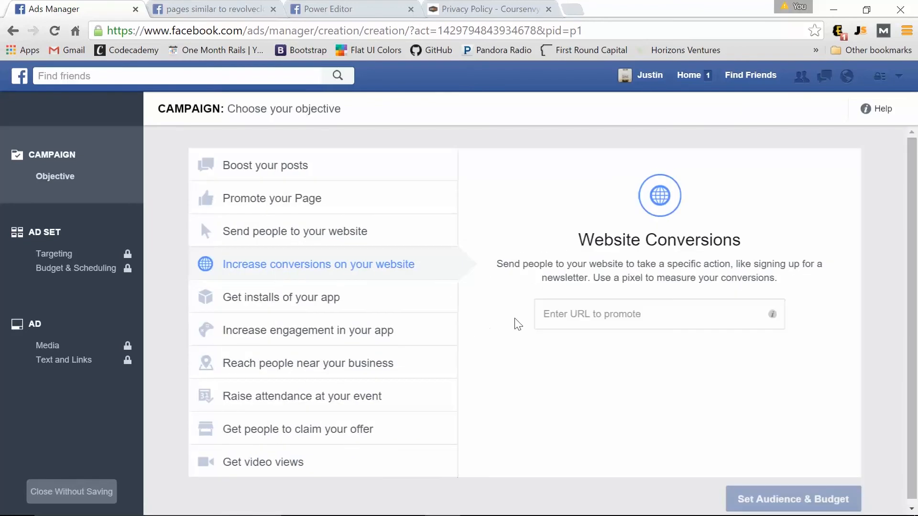
click(565, 314)
text(http://www.coursenvy.com/)
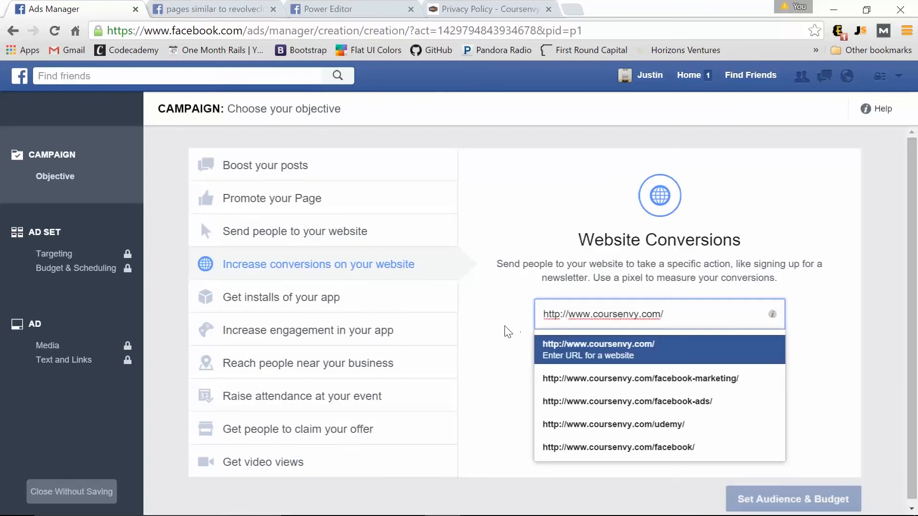
click(631, 346)
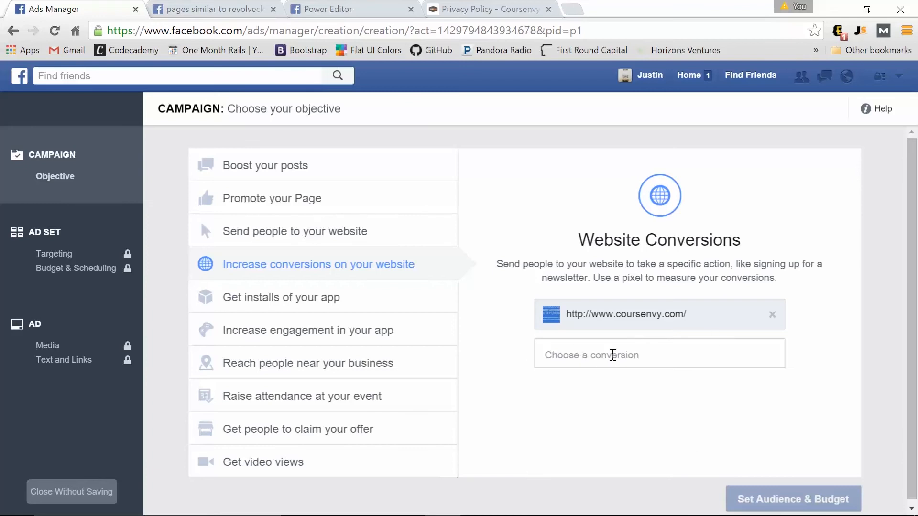
Select the coursenvy consult conversion pixel.
click(612, 355)
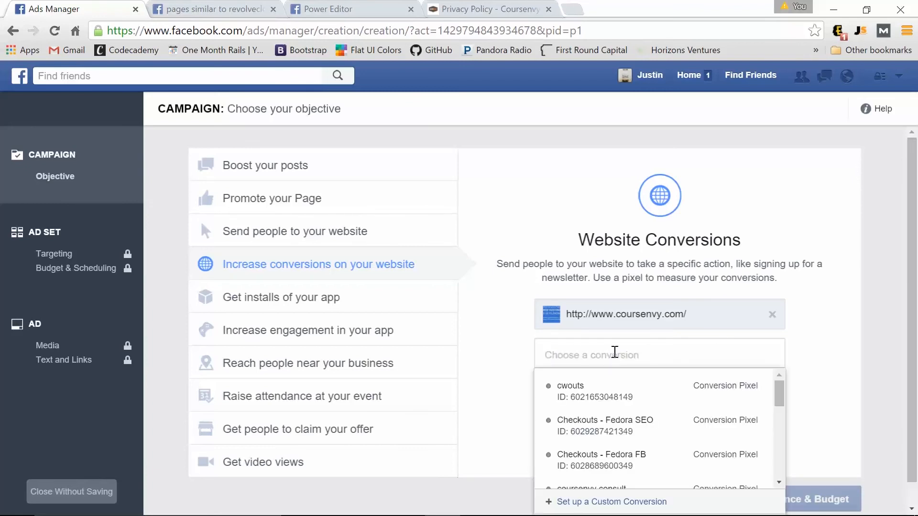
scroll(621, 382, down, 2)
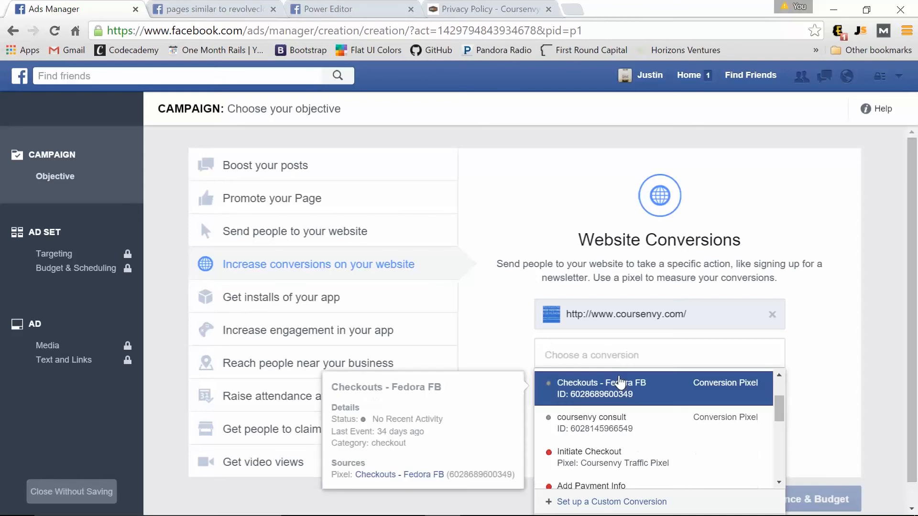
scroll(636, 425, up, 2)
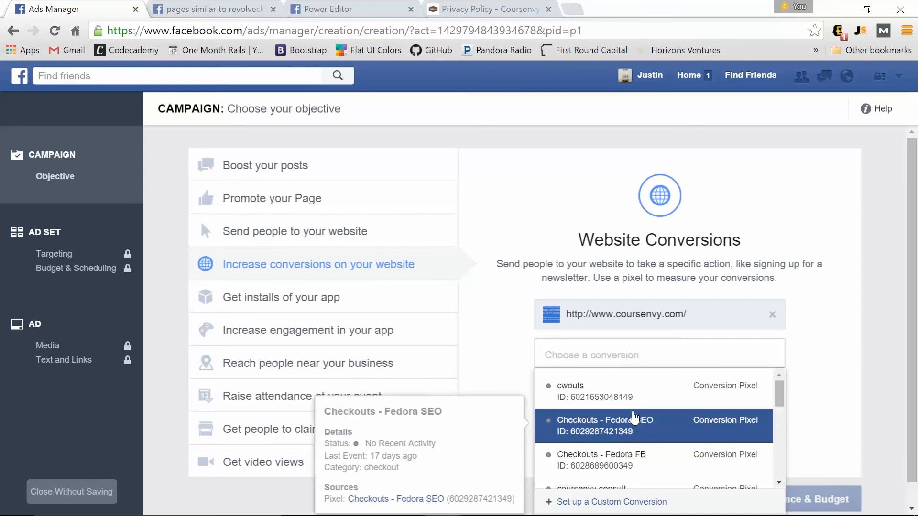
scroll(632, 421, down, 2)
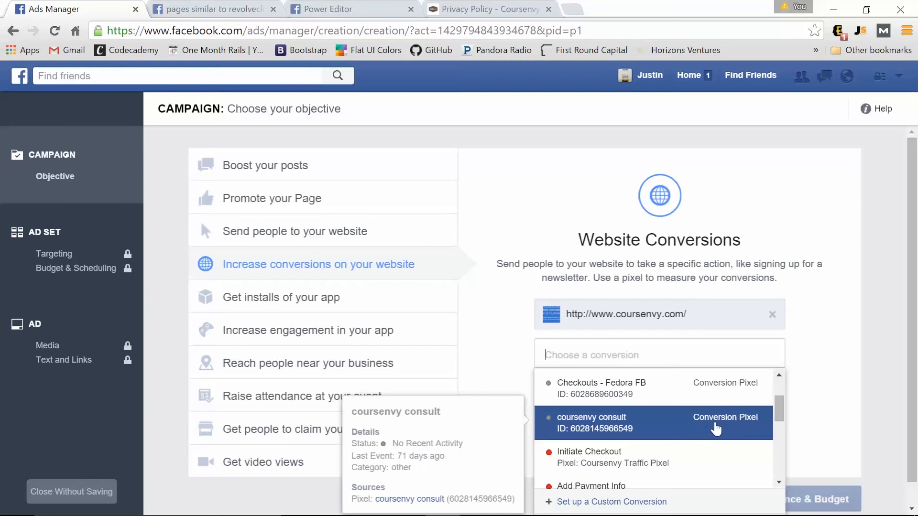
click(656, 431)
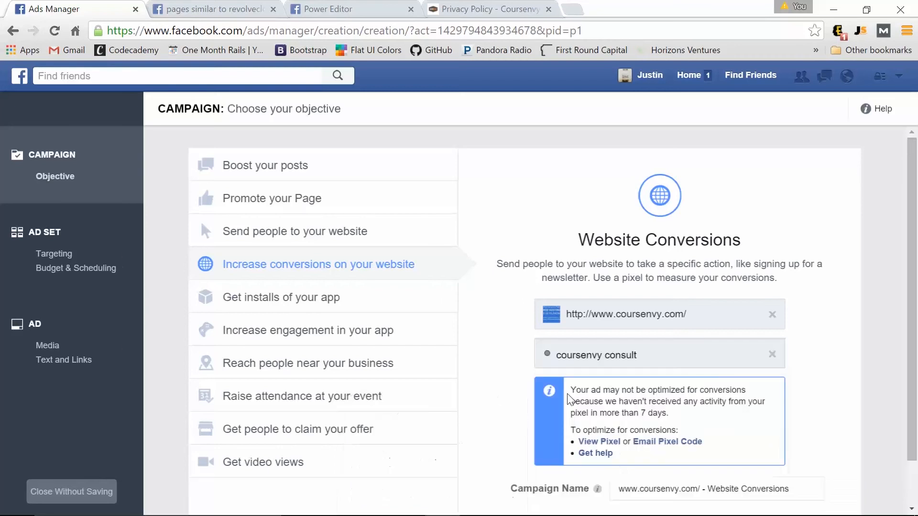
scroll(617, 395, down, 1)
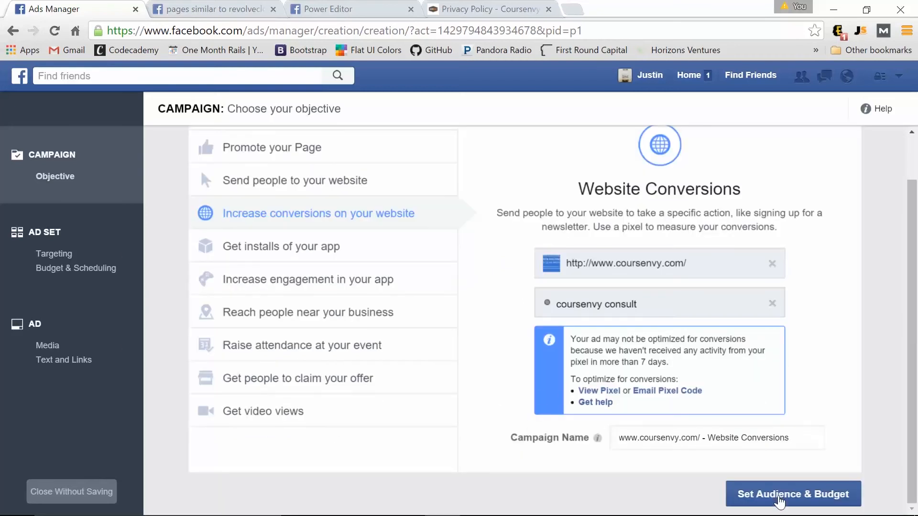
In Audience & Budget, set Gender to Men and add the Marketing interest (reach 14,000,000).
click(780, 497)
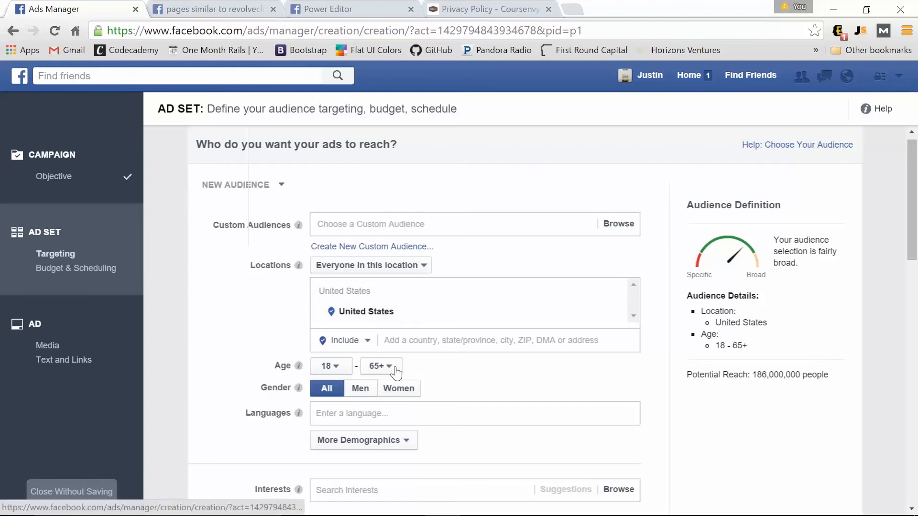
click(362, 390)
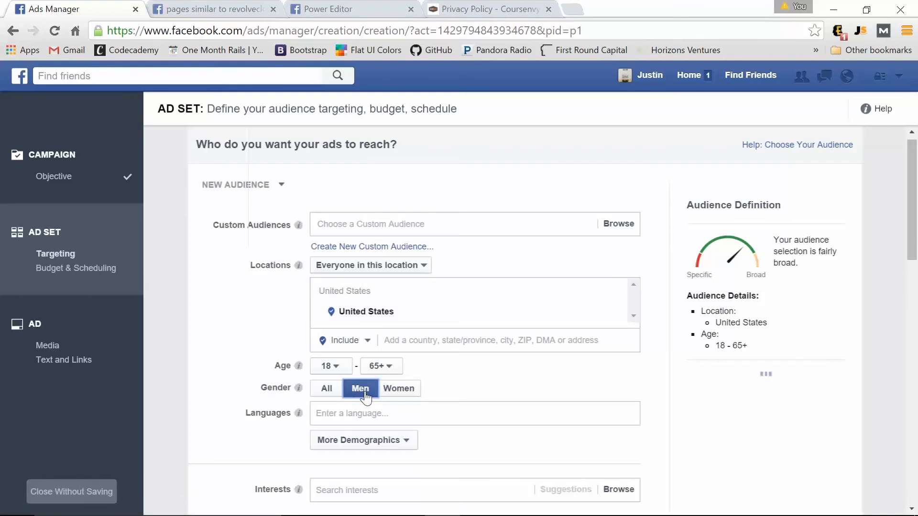
click(341, 492)
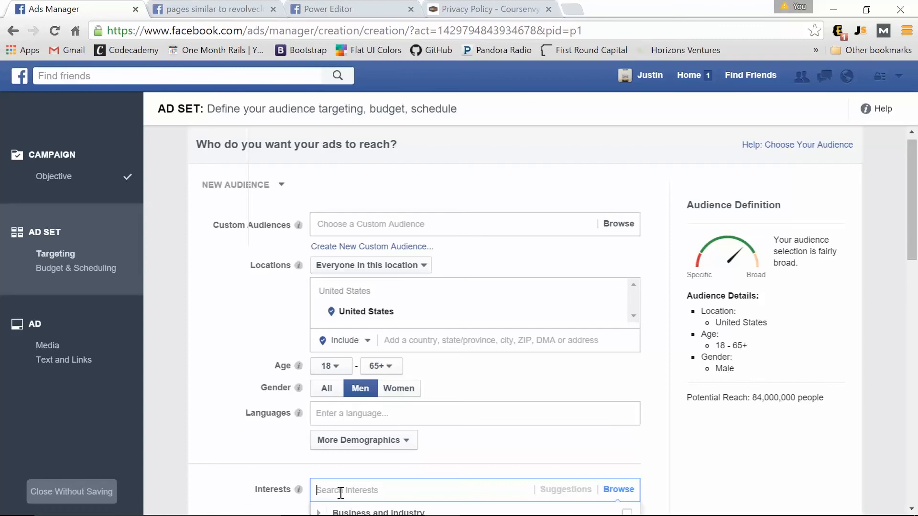
text(marketing)
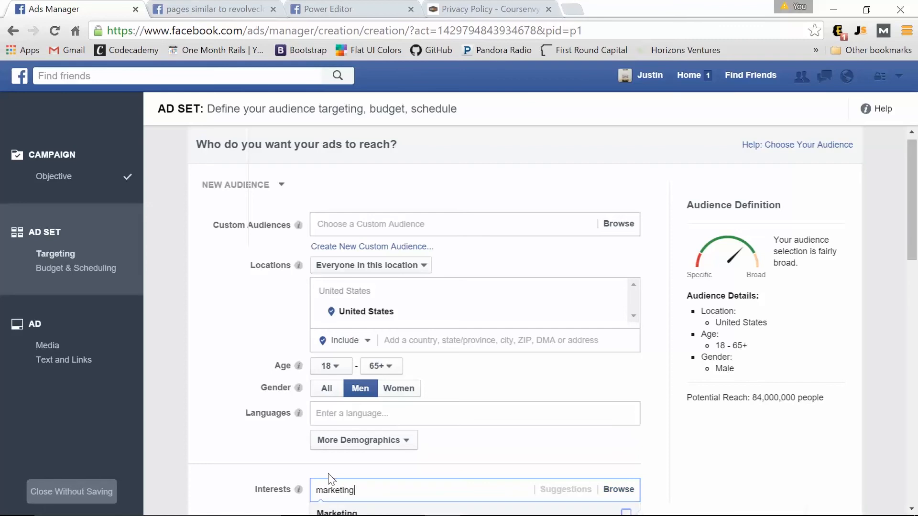
scroll(328, 478, down, 2)
click(352, 440)
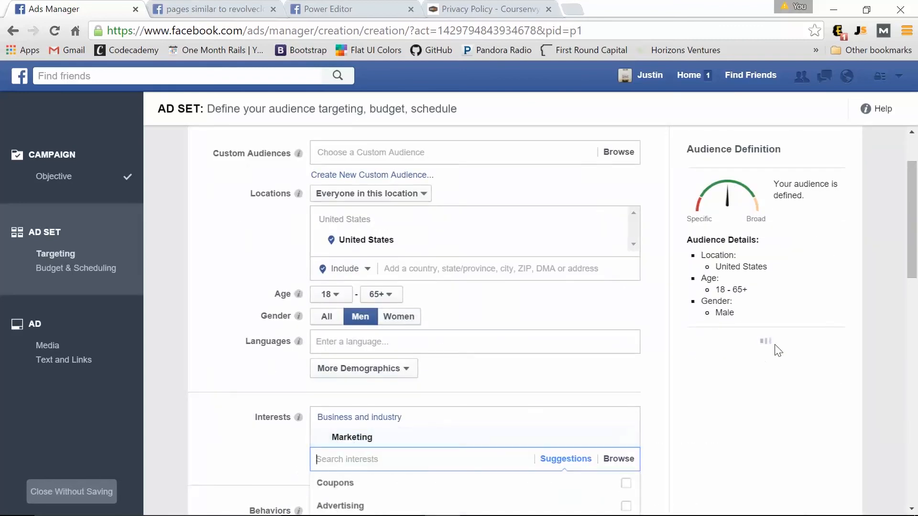
scroll(780, 397, up, 2)
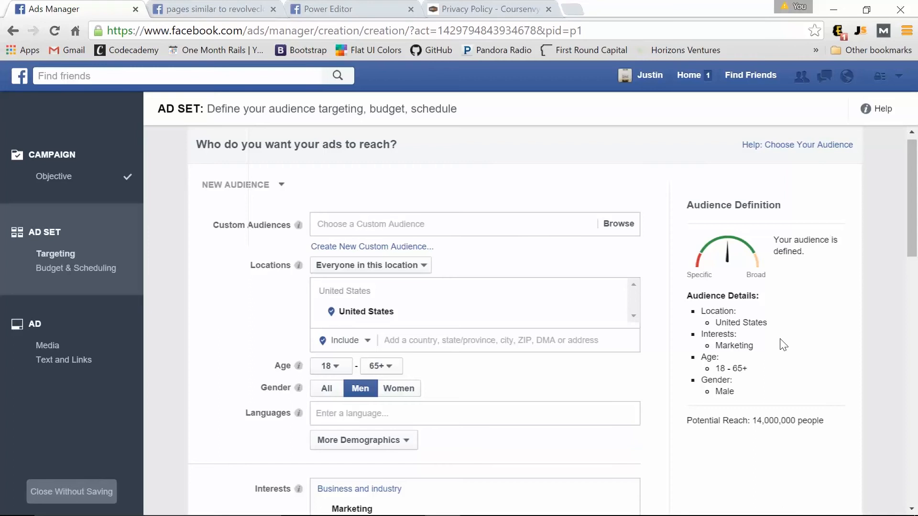
scroll(451, 393, down, 1)
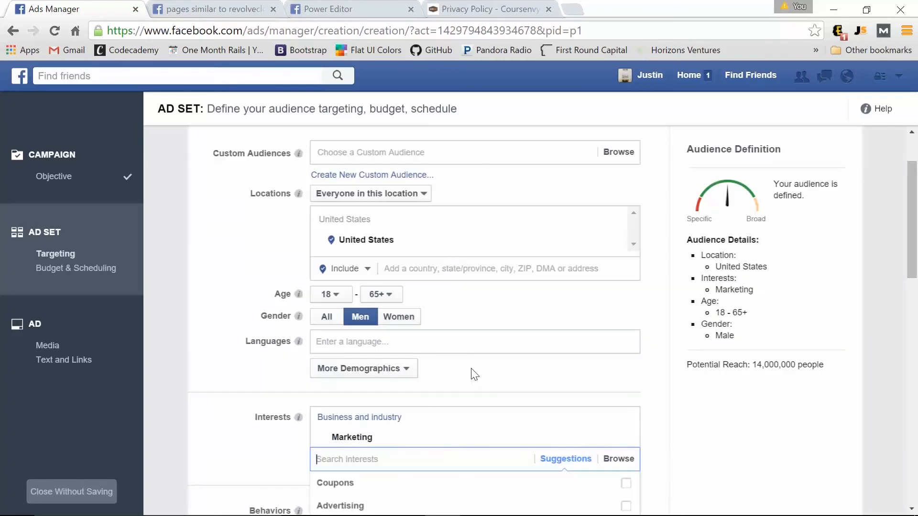
Remove the Marketing interest, reset gender to All, and add the Coursenvy custom audience.
click(629, 439)
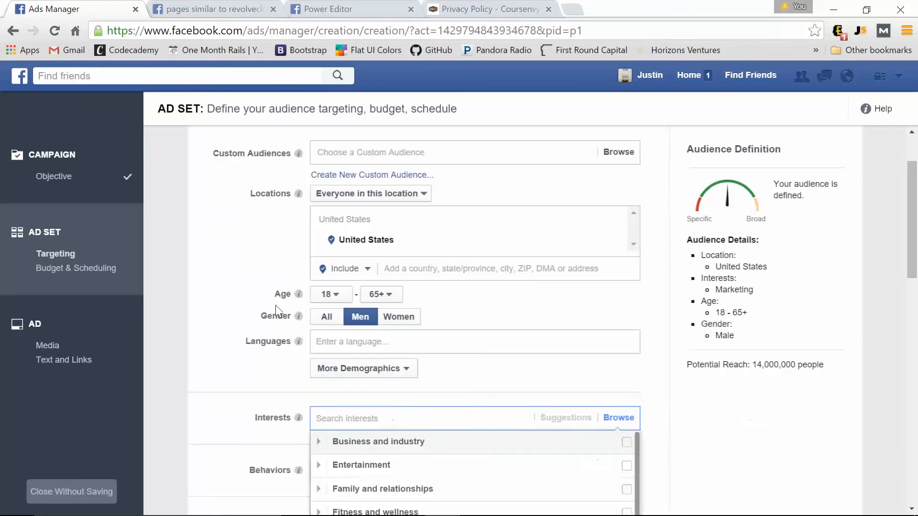
click(327, 316)
scroll(234, 310, up, 1)
mouse_move(298, 274)
click(572, 234)
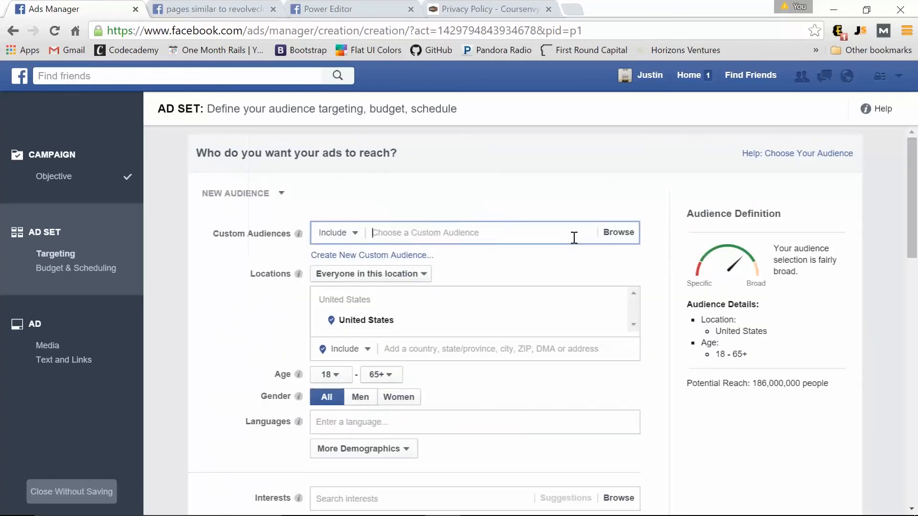
click(436, 259)
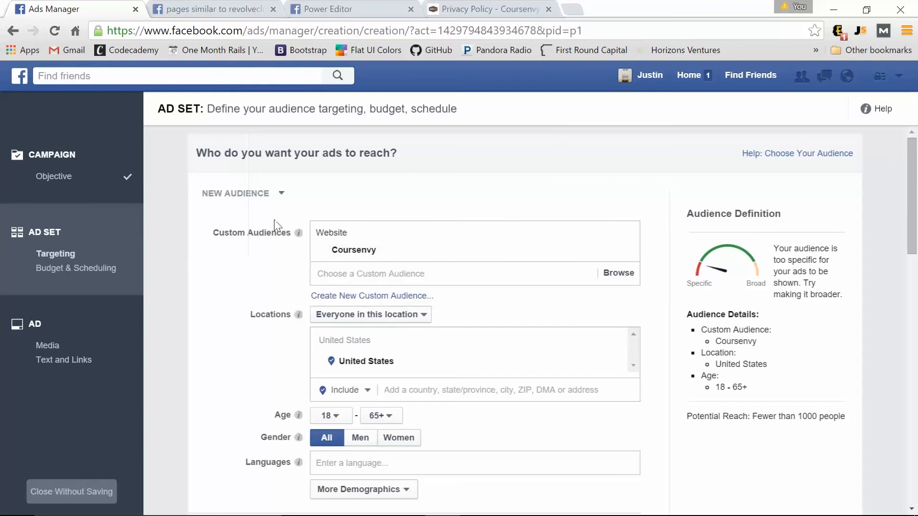
Lower the ad set's daily budget to $5.00.
scroll(266, 301, down, 15)
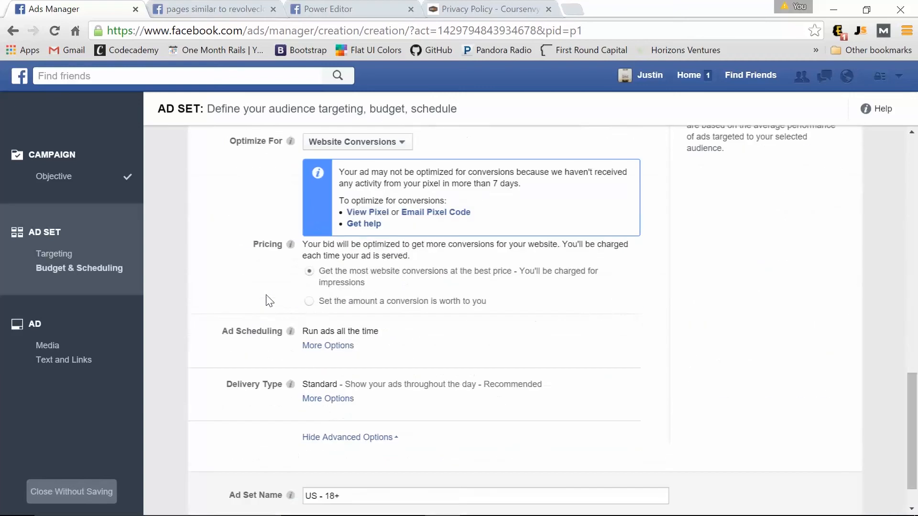
scroll(266, 301, up, 3)
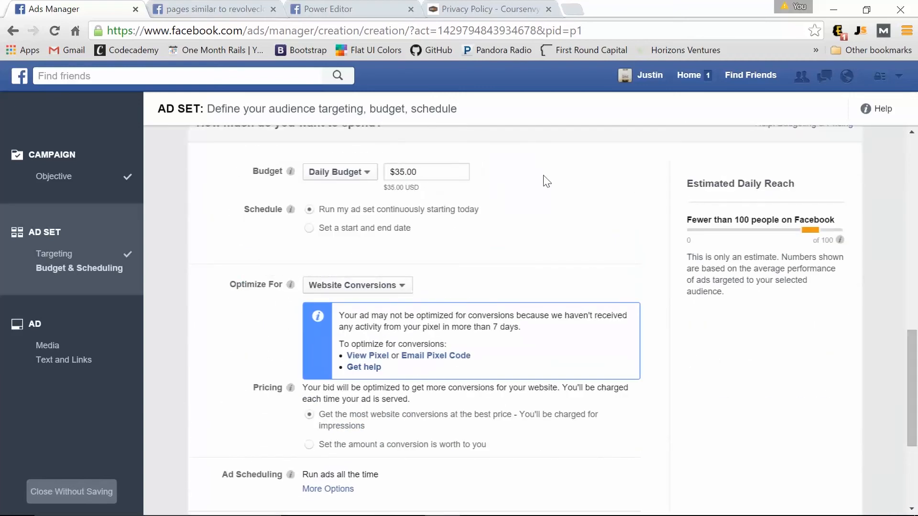
key(Delete)
scroll(309, 275, down, 3)
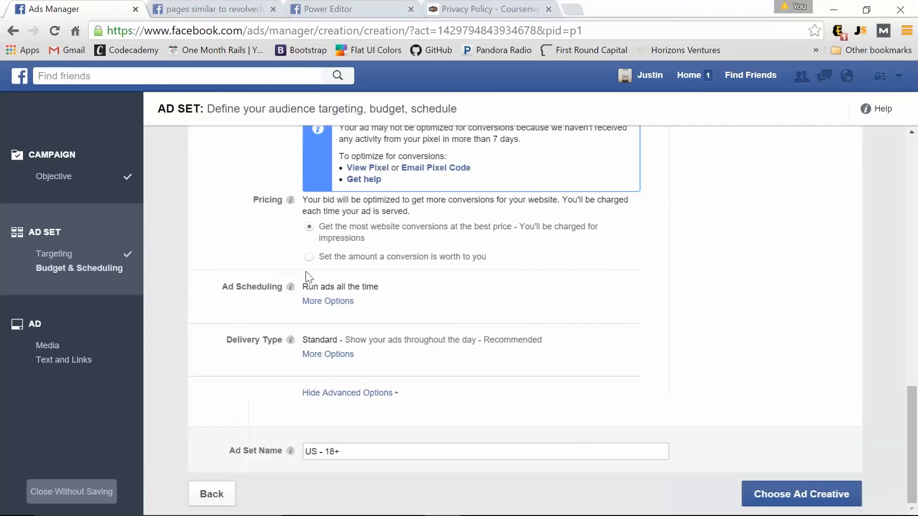
Choose a single-image ad and replace the ad text with the discount web-hosting line.
click(805, 500)
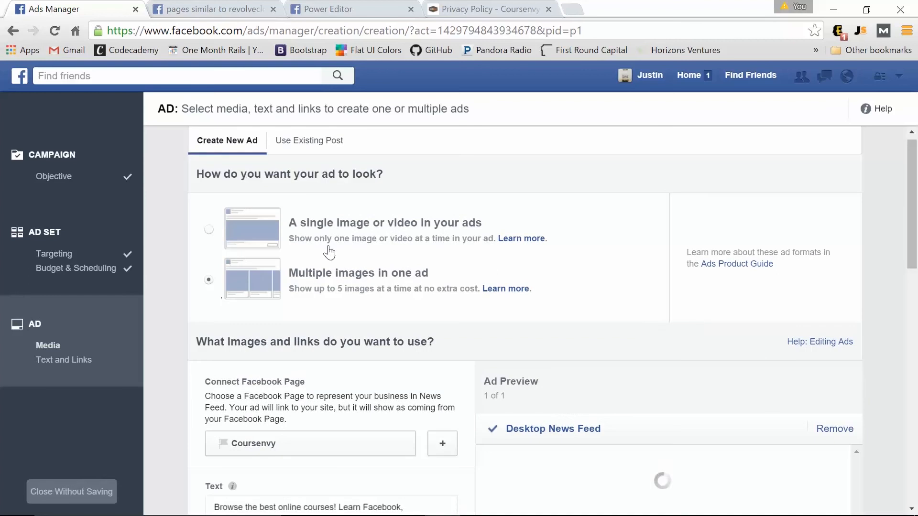
click(208, 230)
scroll(205, 282, down, 3)
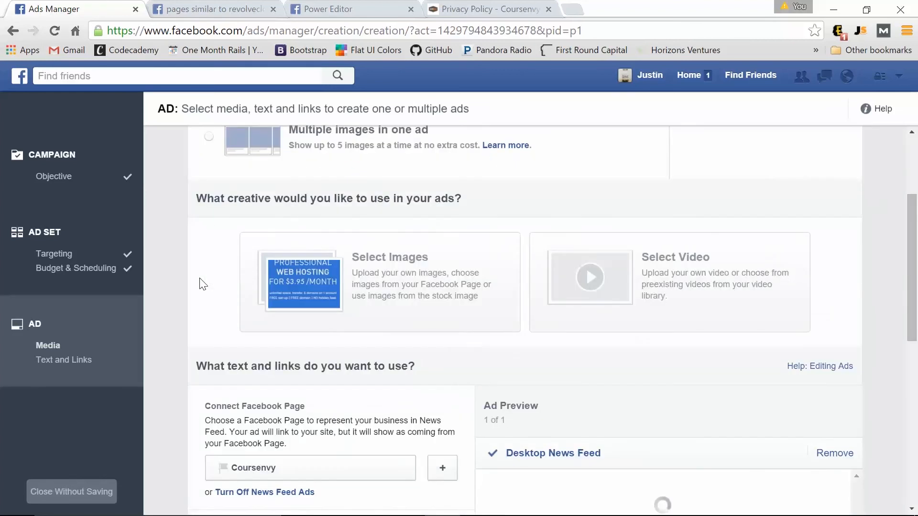
scroll(203, 283, down, 5)
scroll(203, 283, down, 2)
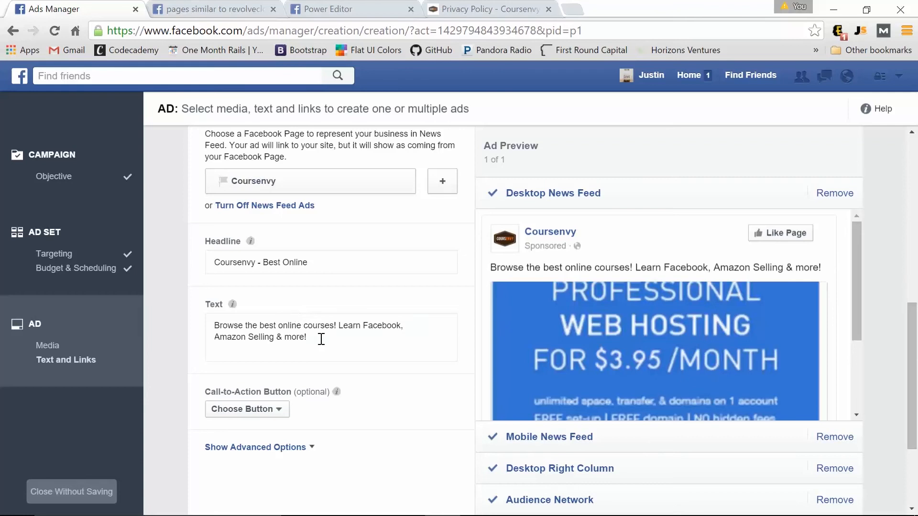
drag(317, 338, 200, 317)
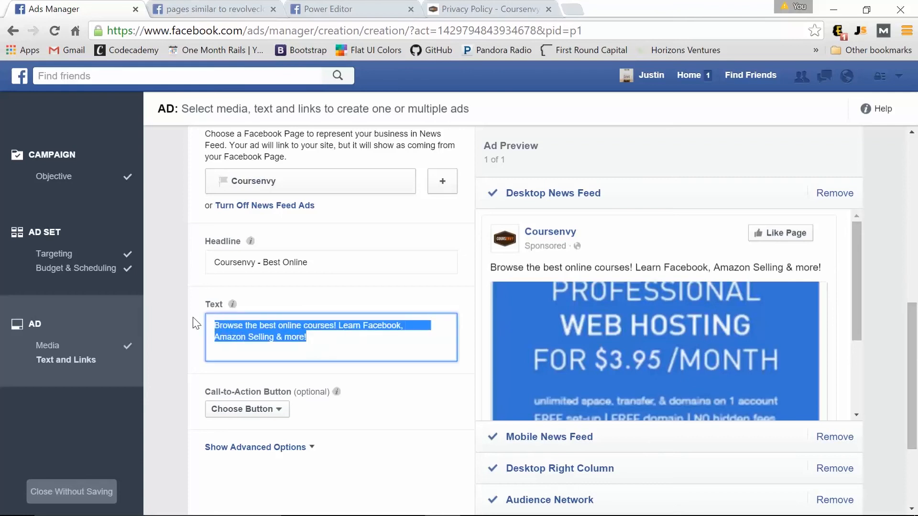
text(Get discount web hosting for $3.95 a month!)
Set the headline to '$6 OFF PER MONTH!', choose Learn More as call-to-action, and pick the image.
triple_click(210, 262)
text($6)
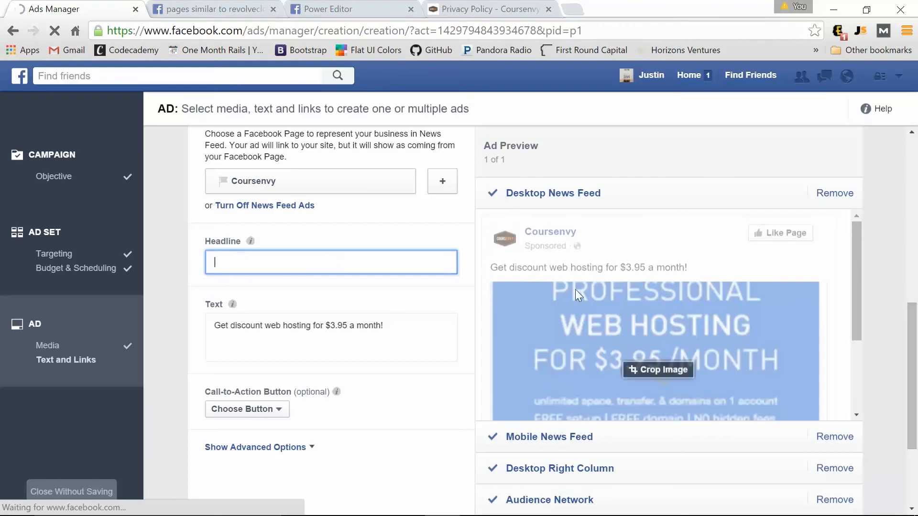
scroll(612, 288, down, 1)
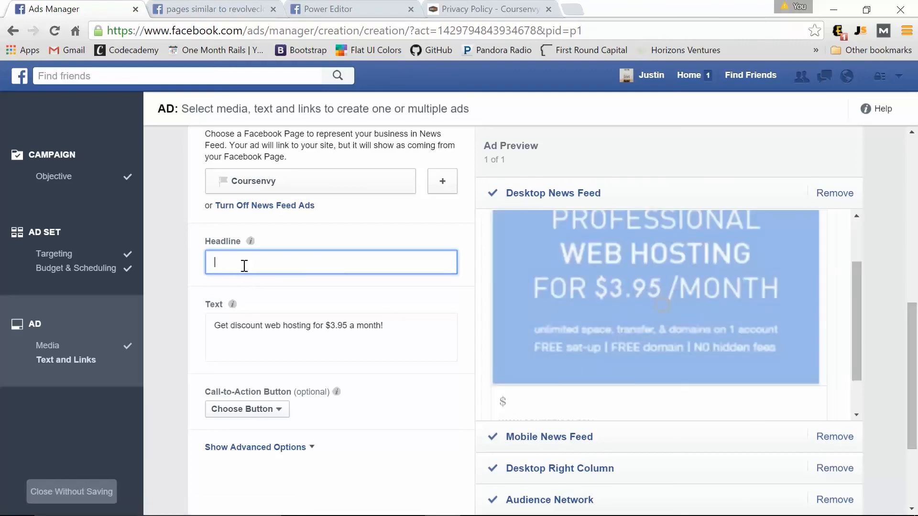
text($)
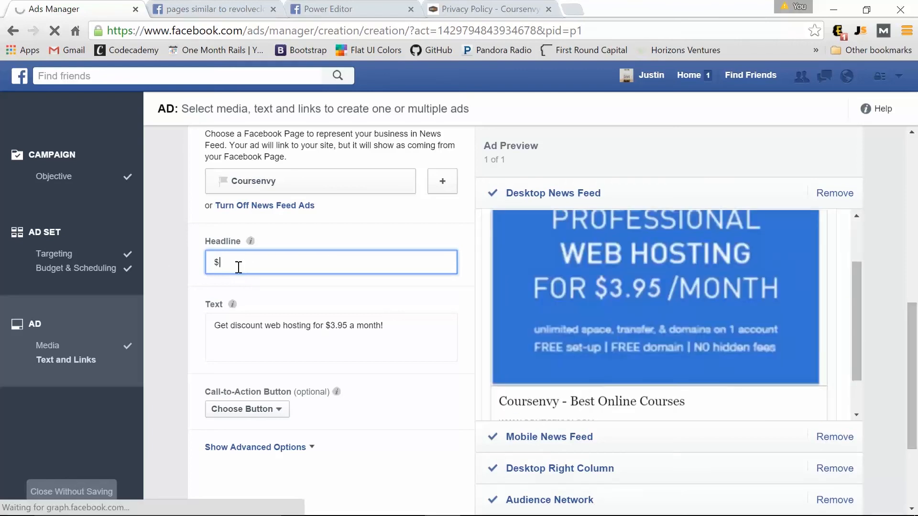
text(6 OFF )
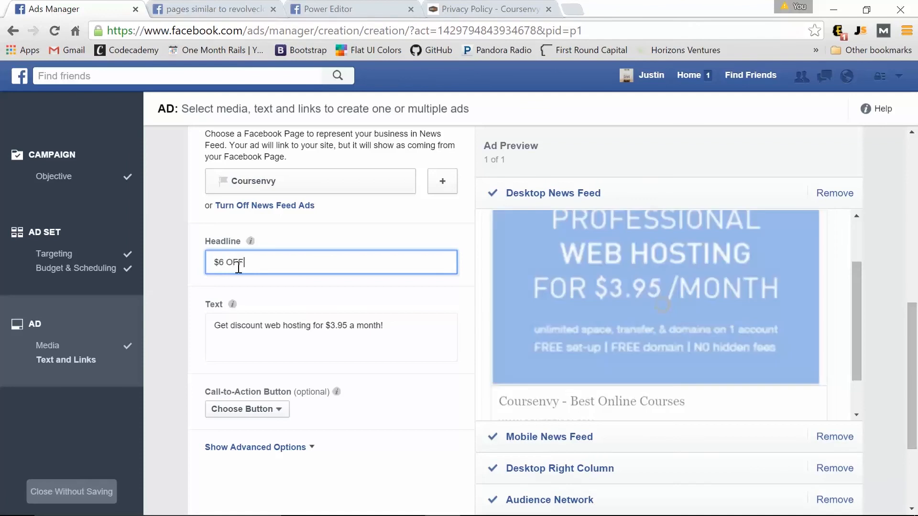
text(PER MONTH!)
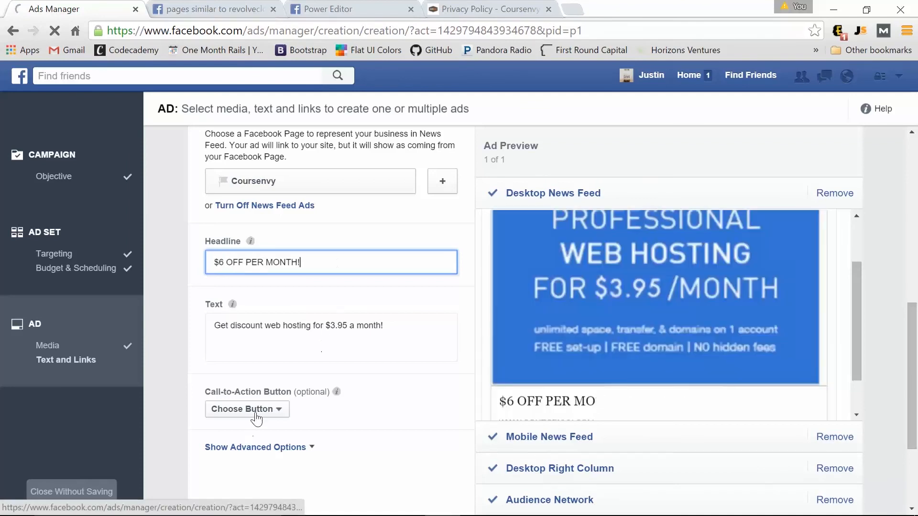
click(257, 411)
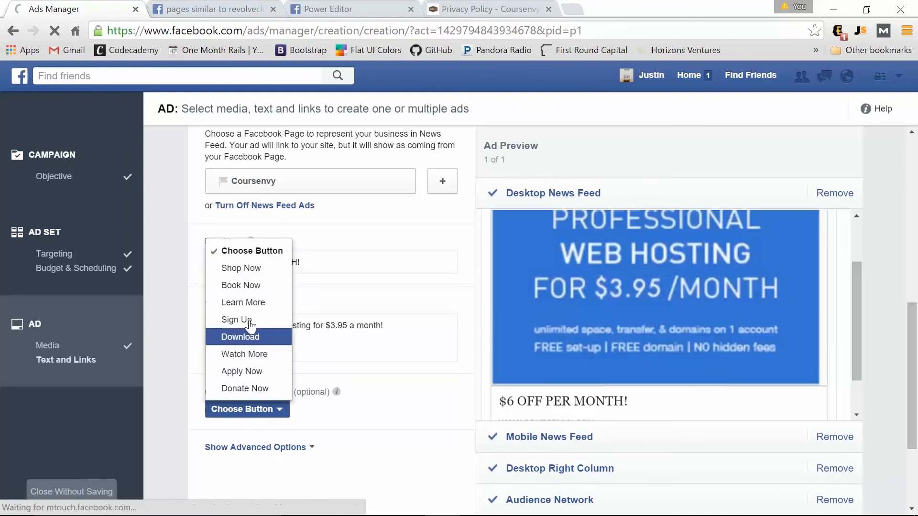
click(243, 303)
scroll(389, 313, up, 7)
click(389, 314)
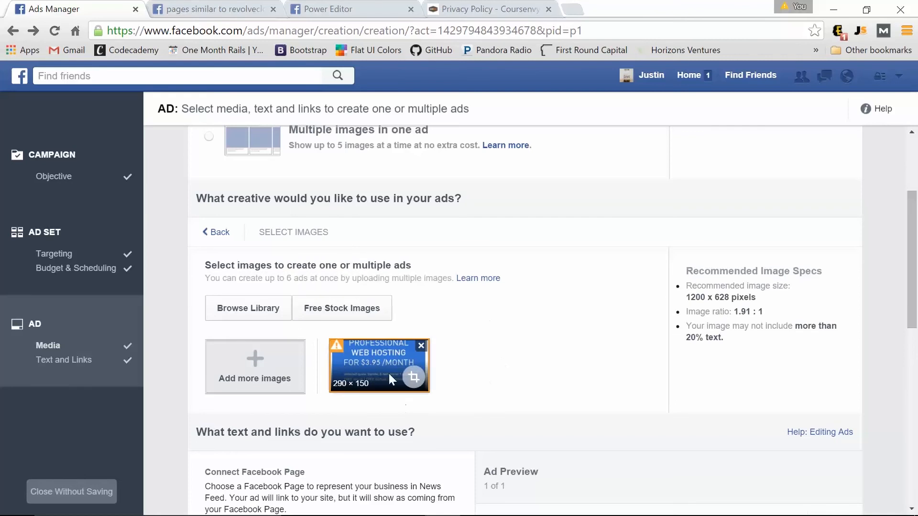
Go back and scroll through the ad preview to check its Learn More button.
click(220, 232)
scroll(344, 314, down, 4)
scroll(380, 355, down, 1)
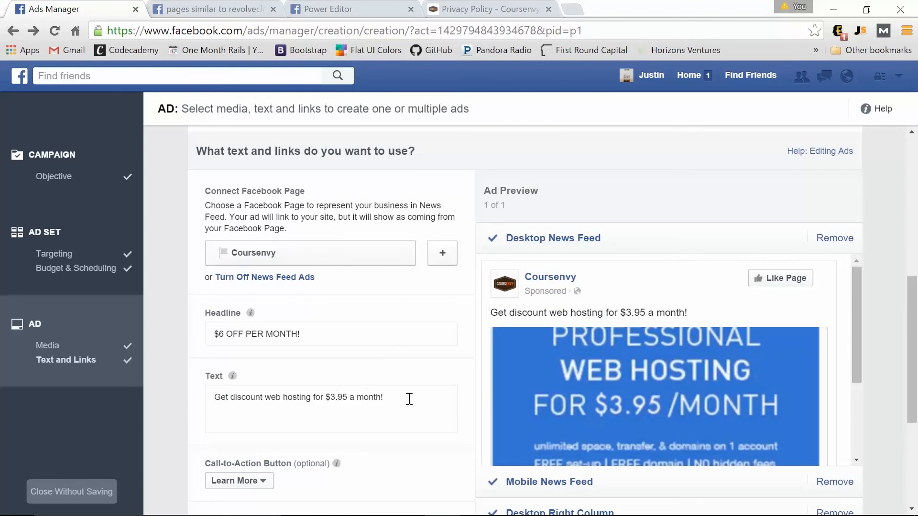
scroll(713, 325, down, 3)
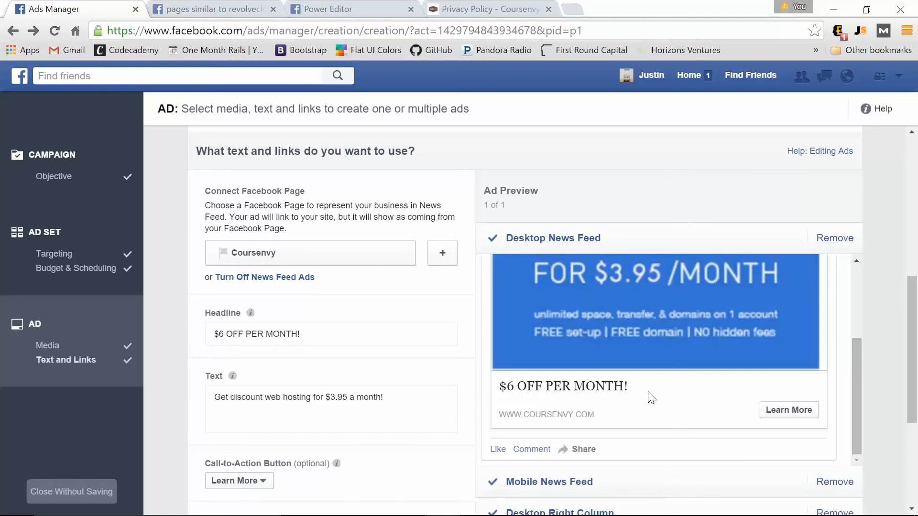
scroll(661, 426, up, 3)
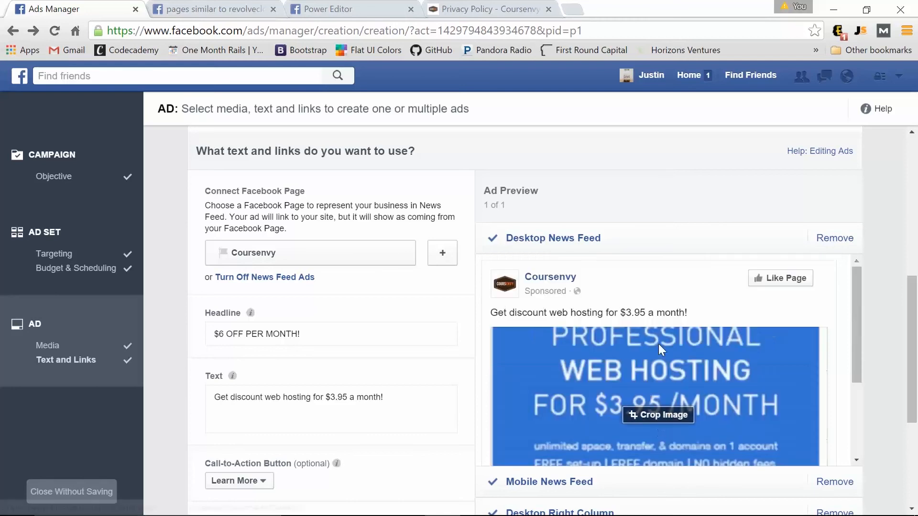
scroll(660, 345, down, 3)
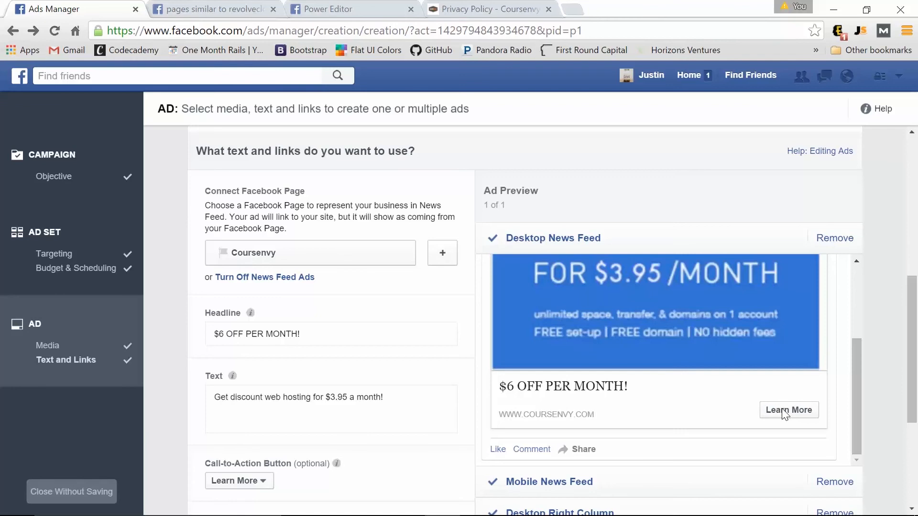
scroll(801, 269, down, 4)
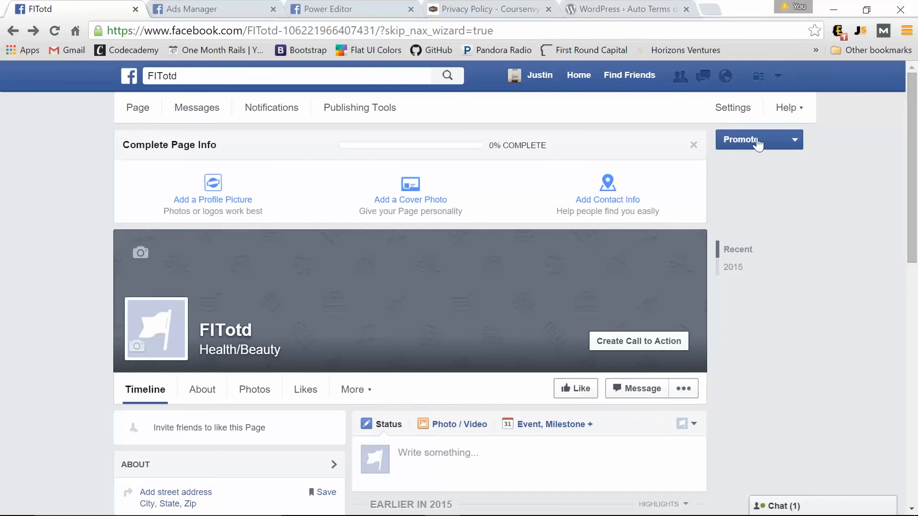
Open the FITotd Page's Instagram Ads settings and start adding an account.
click(735, 109)
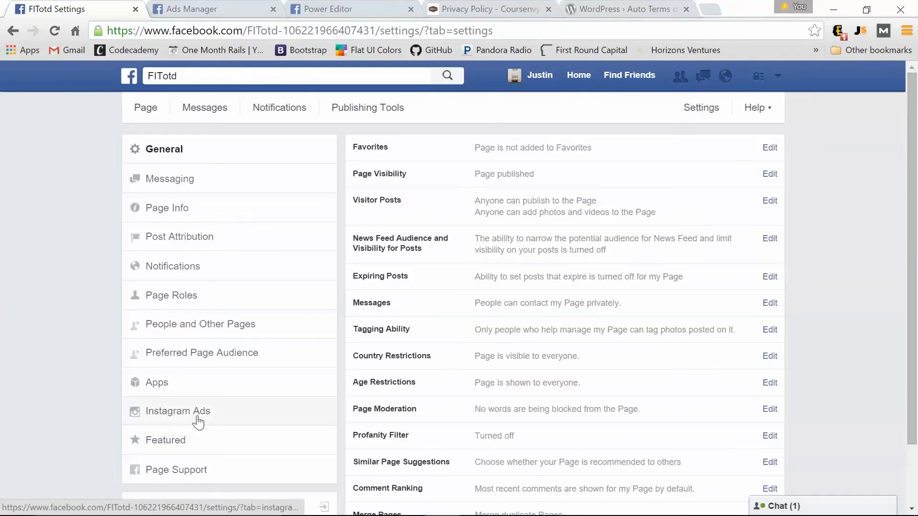
click(198, 422)
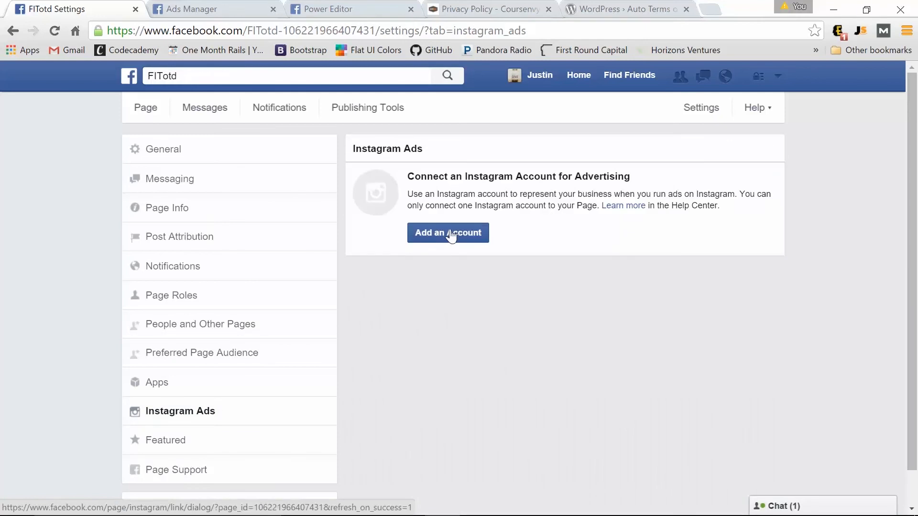
click(450, 234)
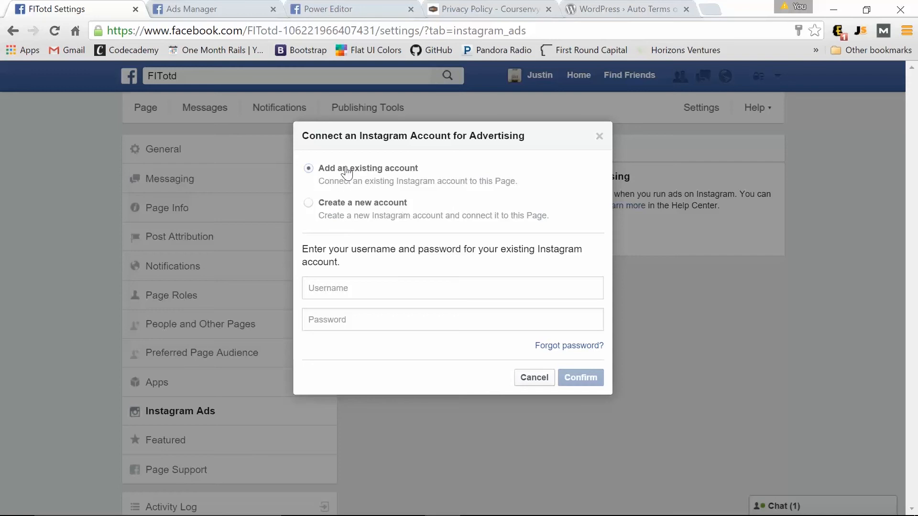
Enter the Instagram username and password to link the account, then advance the slides.
click(373, 287)
text(fitotd)
key(Tab)
text(•)
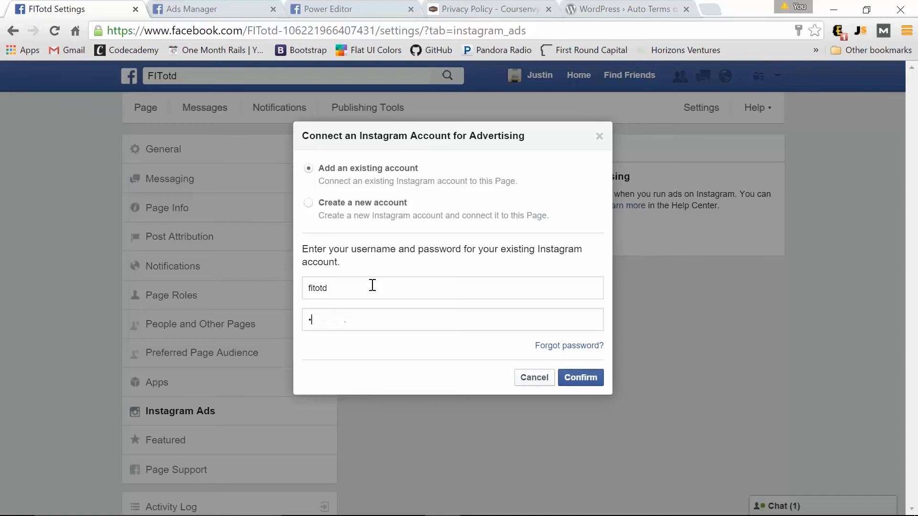
key(Return)
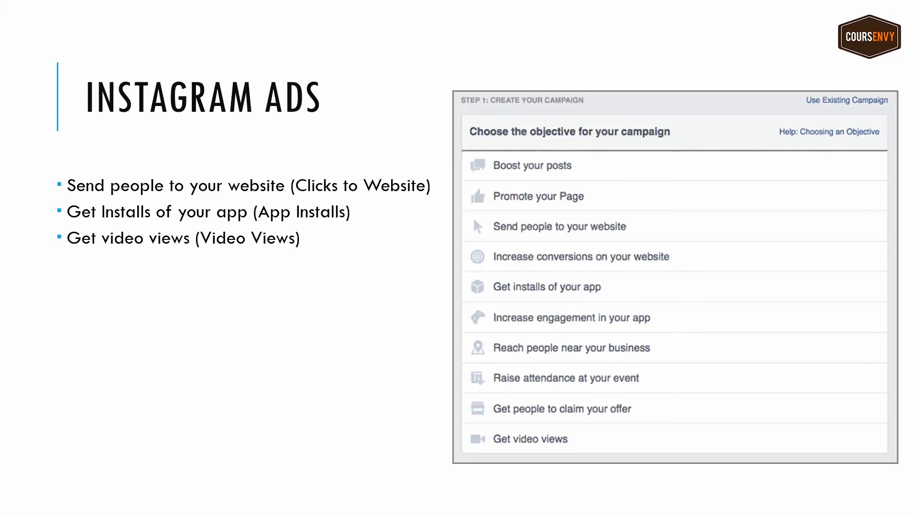
key(Right)
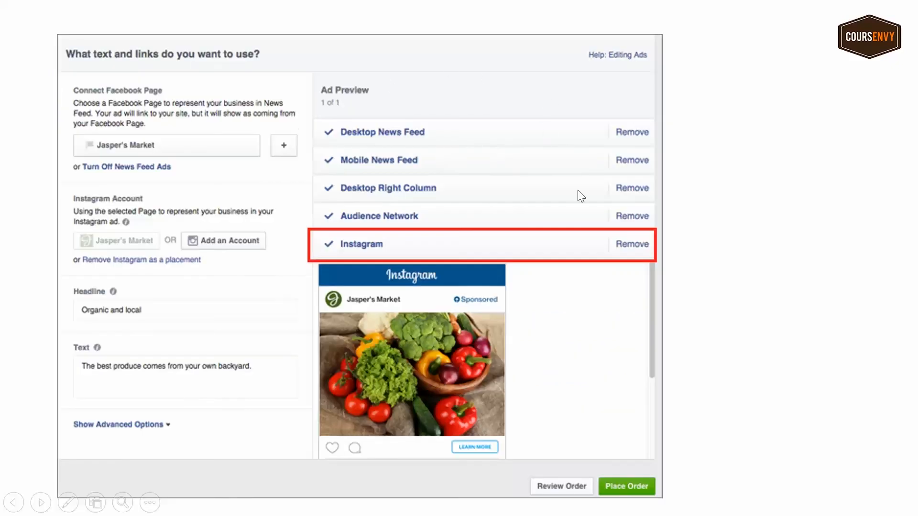
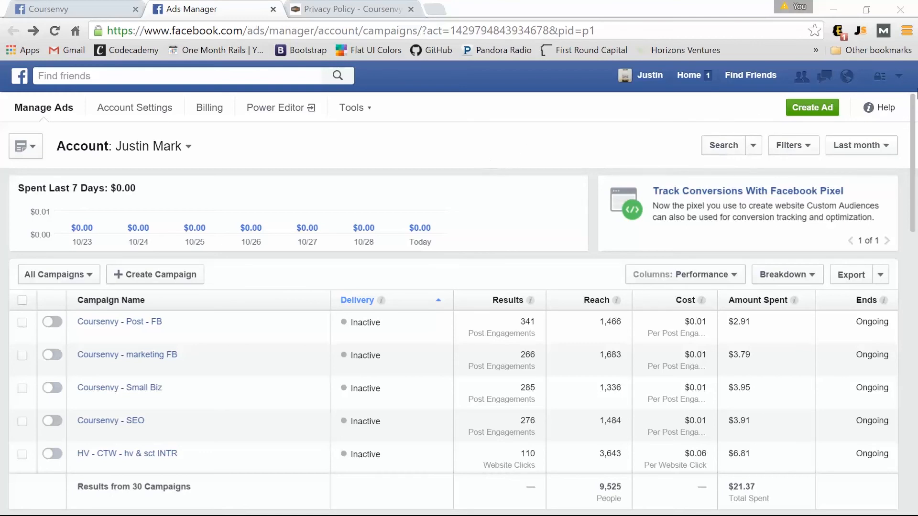
Go to Create Ads from the account menu and open Power Editor in a new tab.
click(901, 79)
click(790, 292)
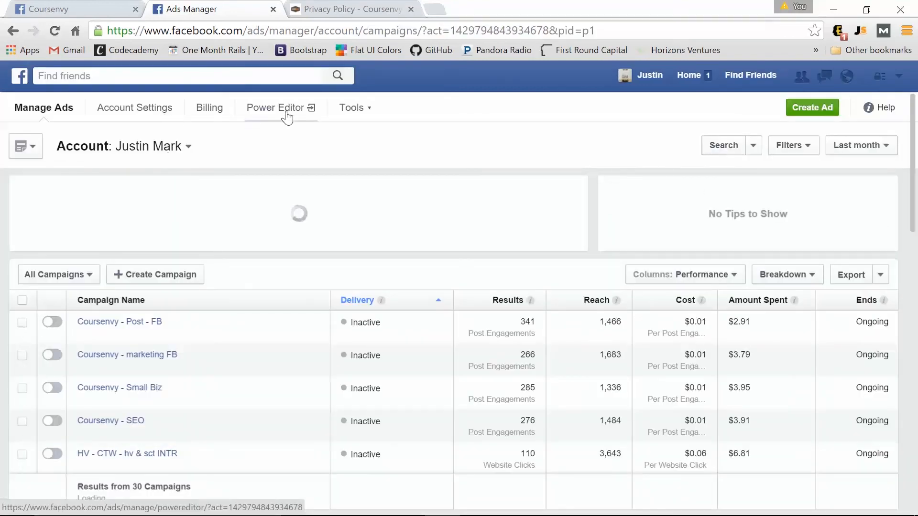
click(288, 110)
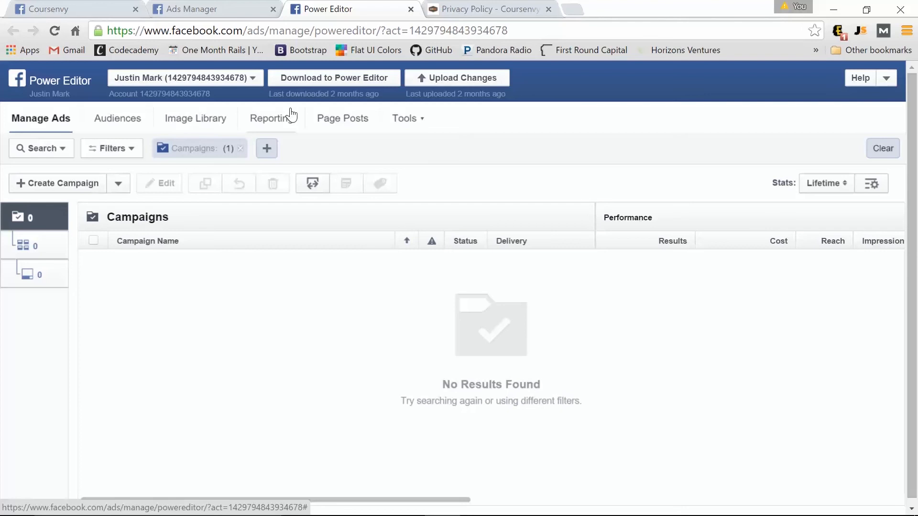
Start a new campaign named 'lead gen' with the Lead Generation objective.
click(69, 186)
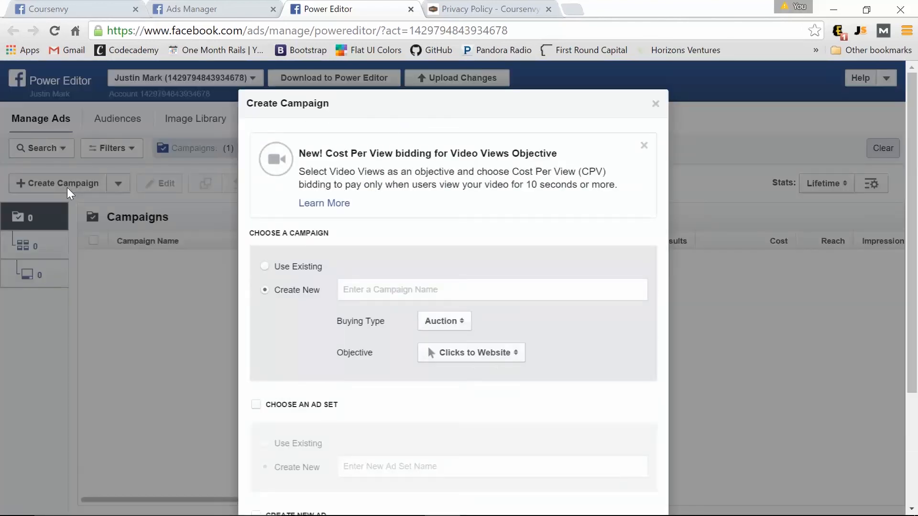
text(lead gen)
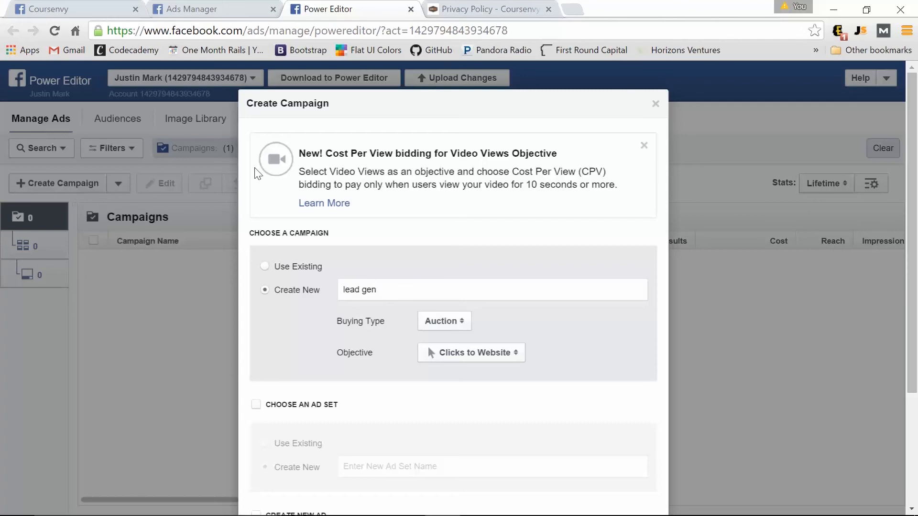
click(461, 353)
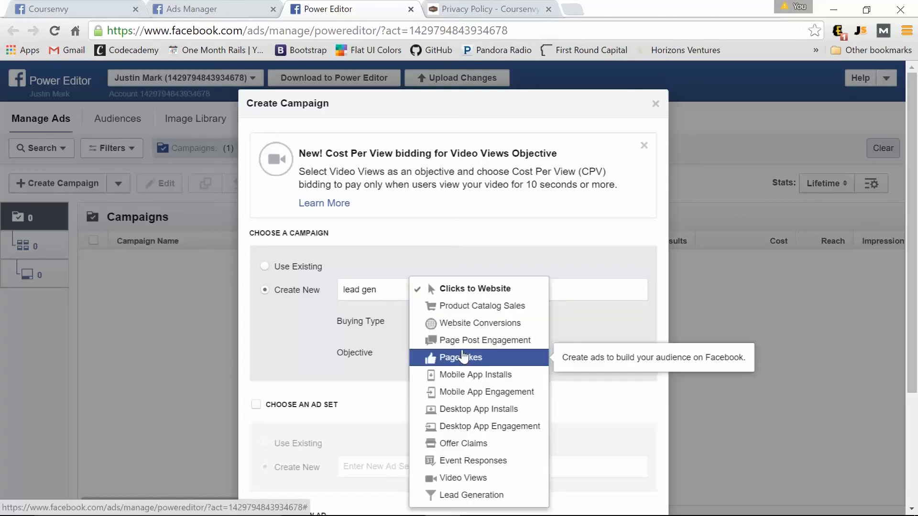
click(521, 503)
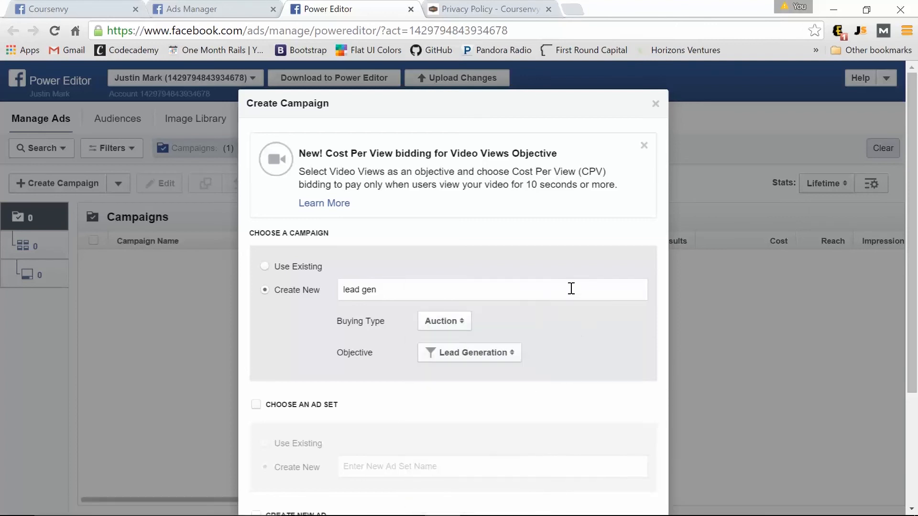
scroll(543, 287, down, 3)
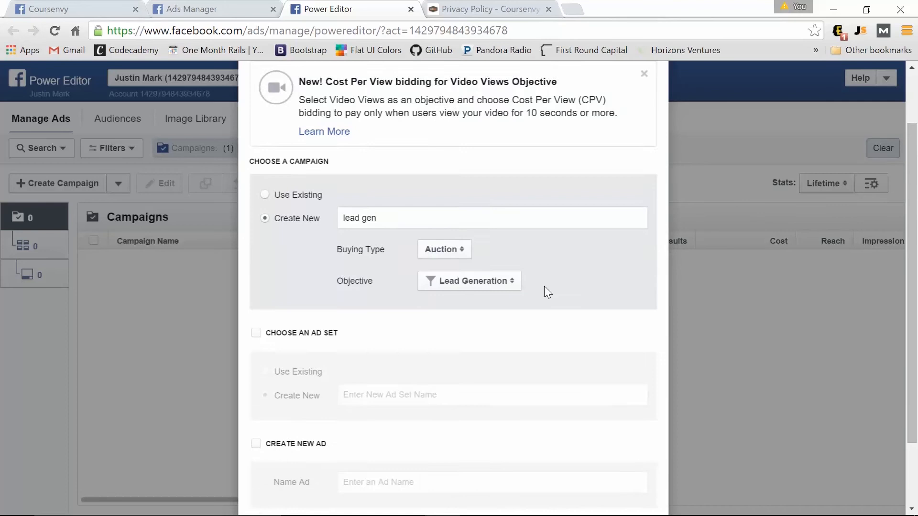
Add ad set 'email leads' and ad 'email form', then create all three.
click(255, 247)
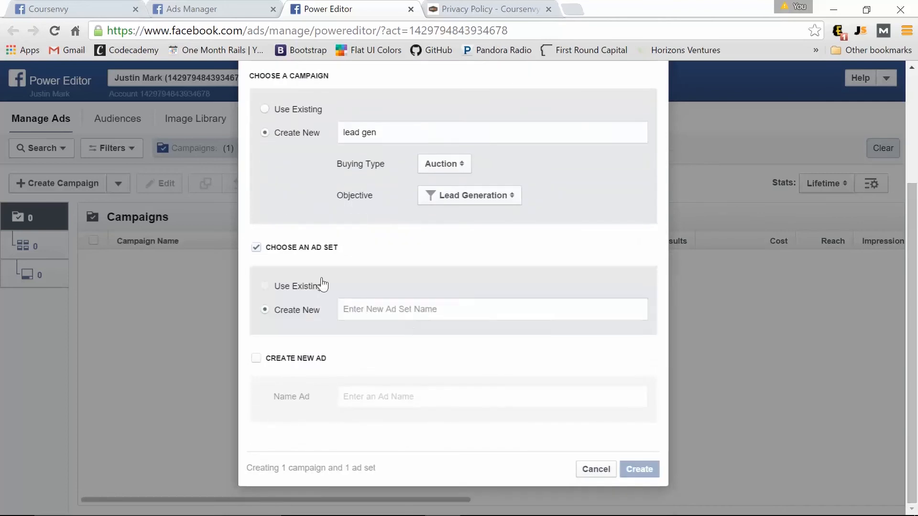
click(409, 311)
text(email leads)
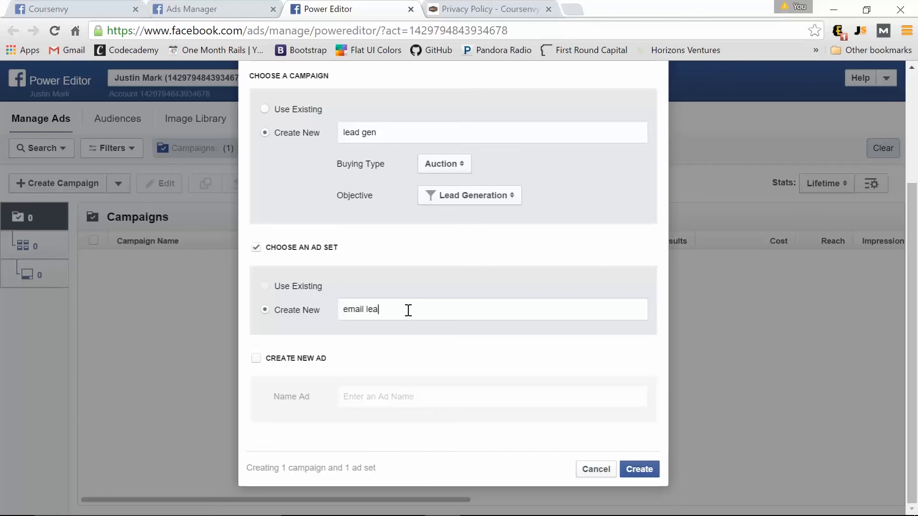
click(255, 362)
click(412, 397)
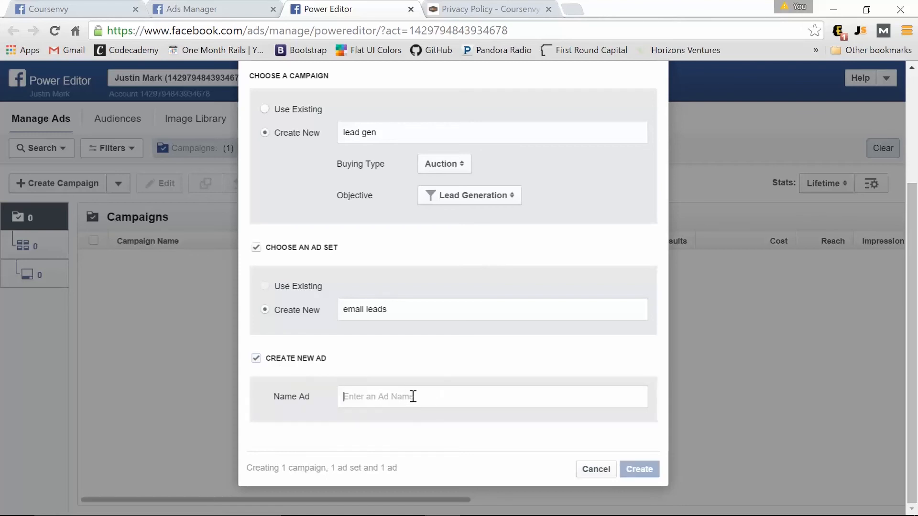
text(5)
key(BackSpace)
text(e)
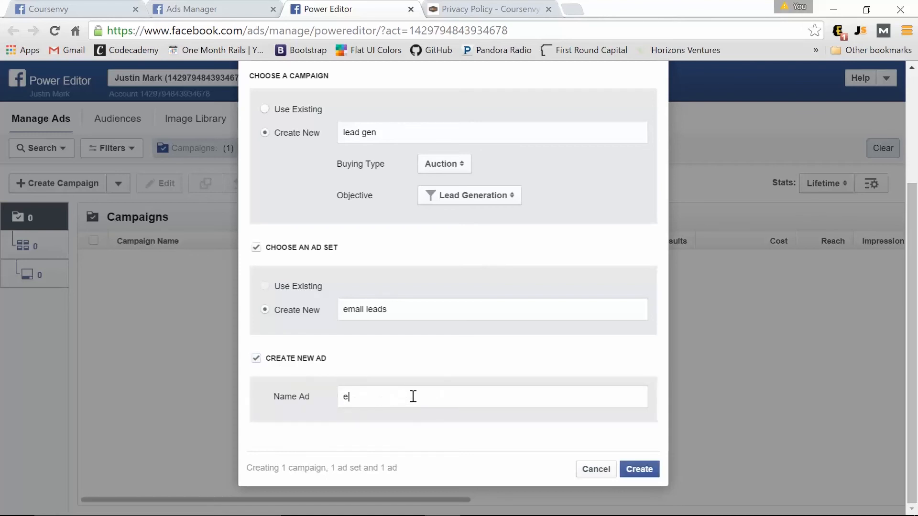
key(BackSpace)
text(email form)
click(648, 467)
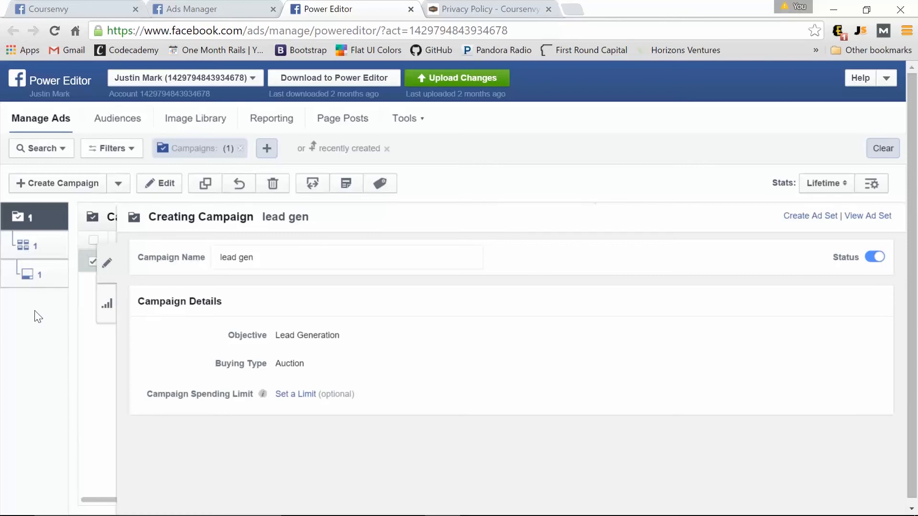
Open the 'email leads' ad set, agree to the Lead Ad Terms and pick the Coursenvy Page.
click(32, 256)
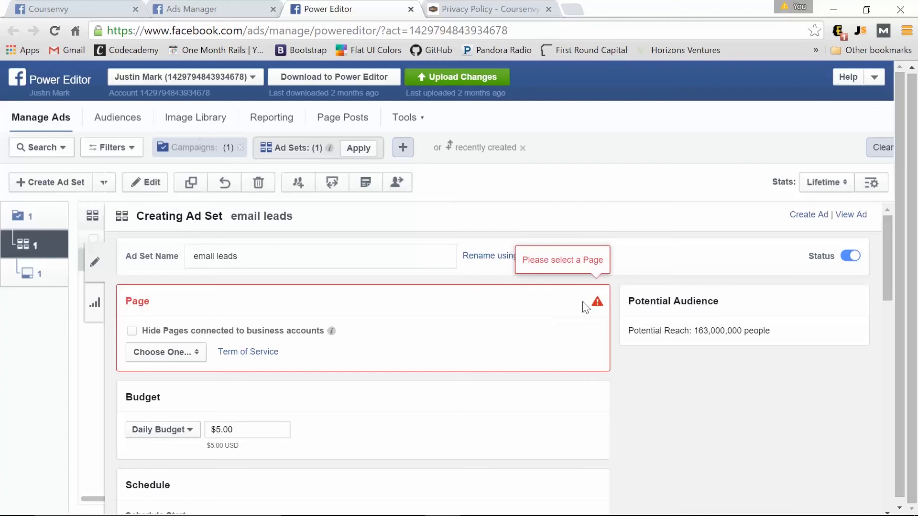
click(162, 355)
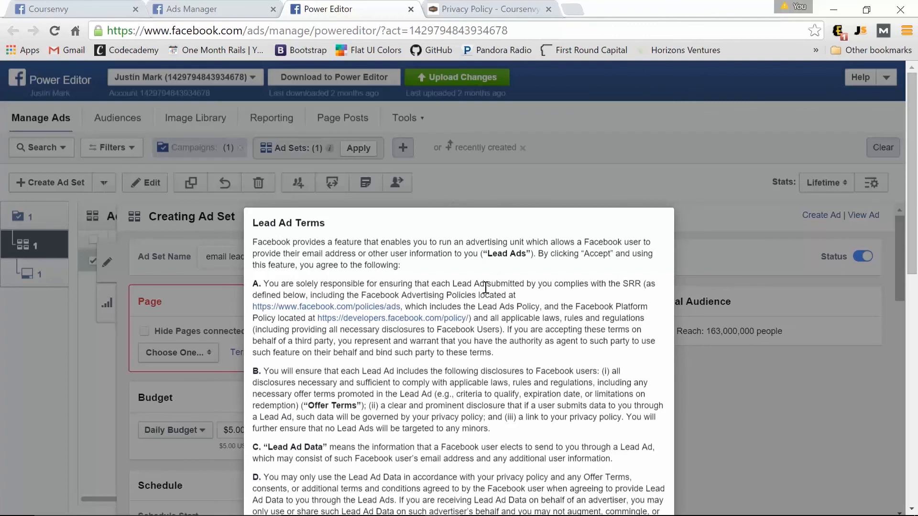
scroll(485, 286, down, 10)
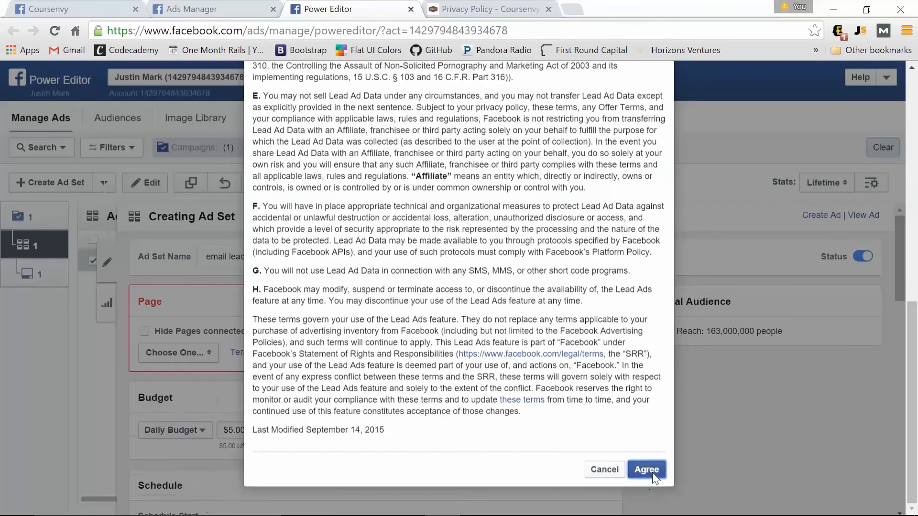
click(646, 469)
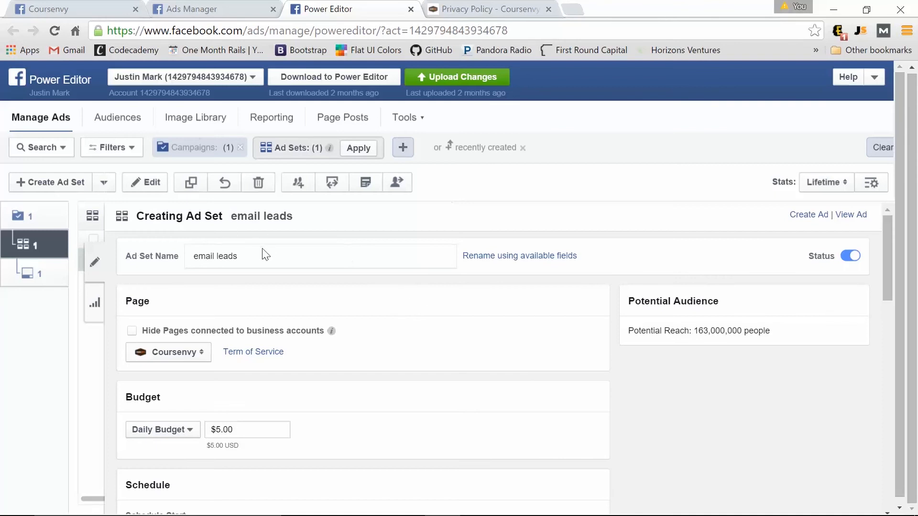
Review the ad set's budget and audience, cancelling out of Edit Audience without changes.
scroll(148, 349, down, 3)
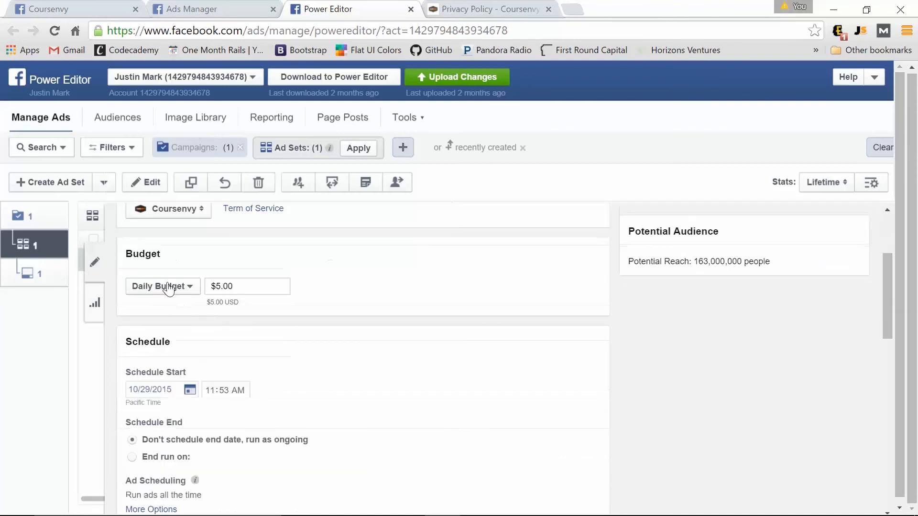
scroll(180, 349, down, 2)
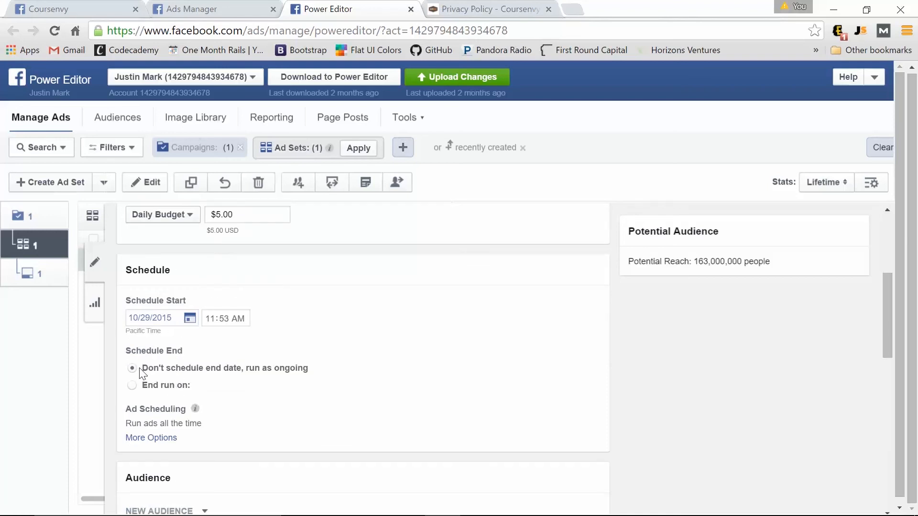
scroll(277, 373, down, 3)
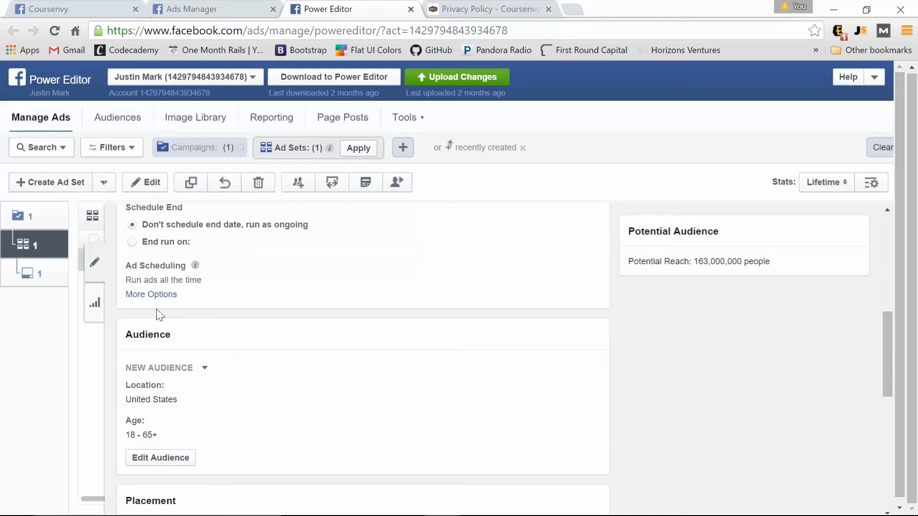
click(205, 370)
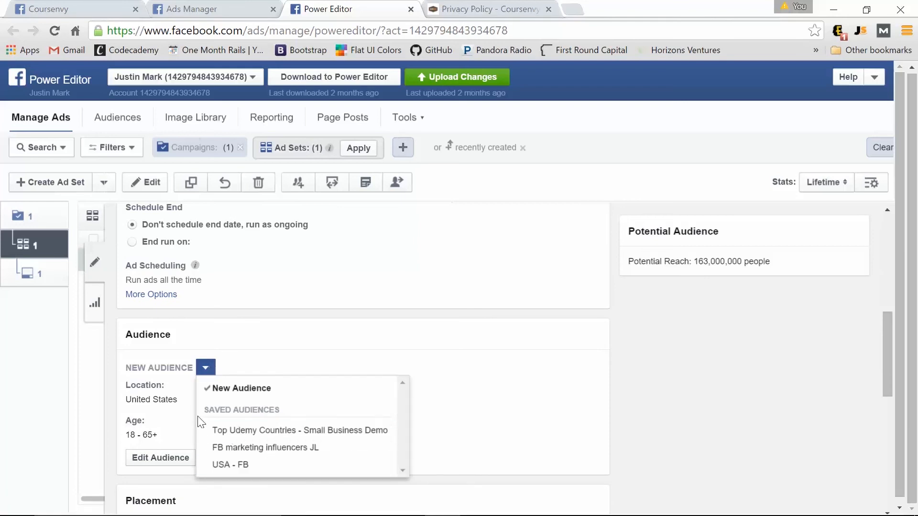
click(182, 407)
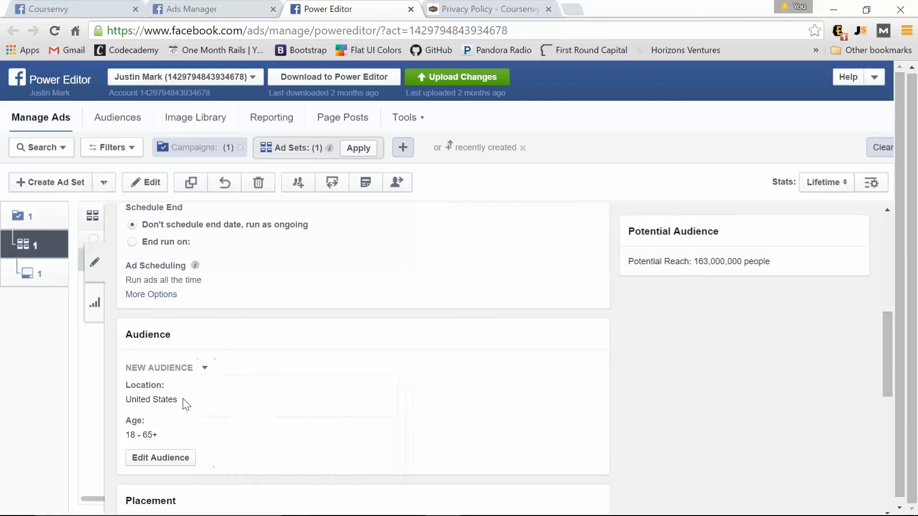
click(161, 458)
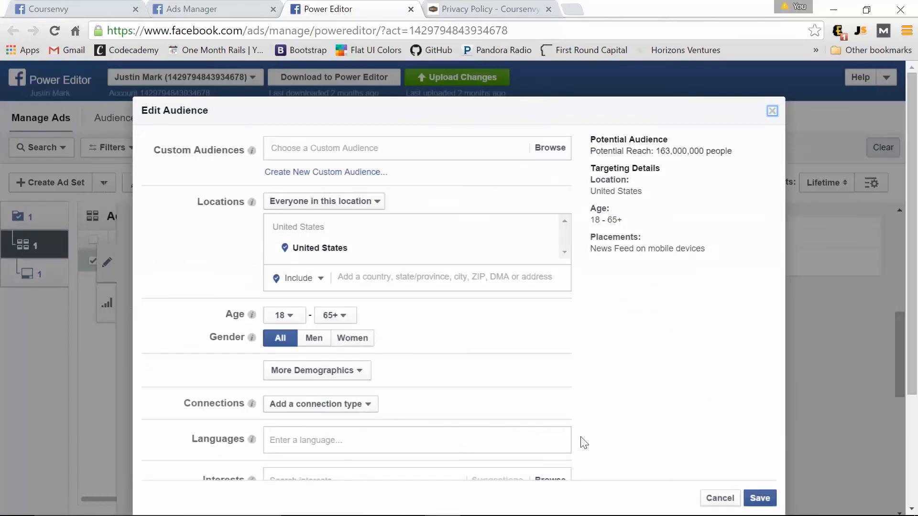
click(720, 499)
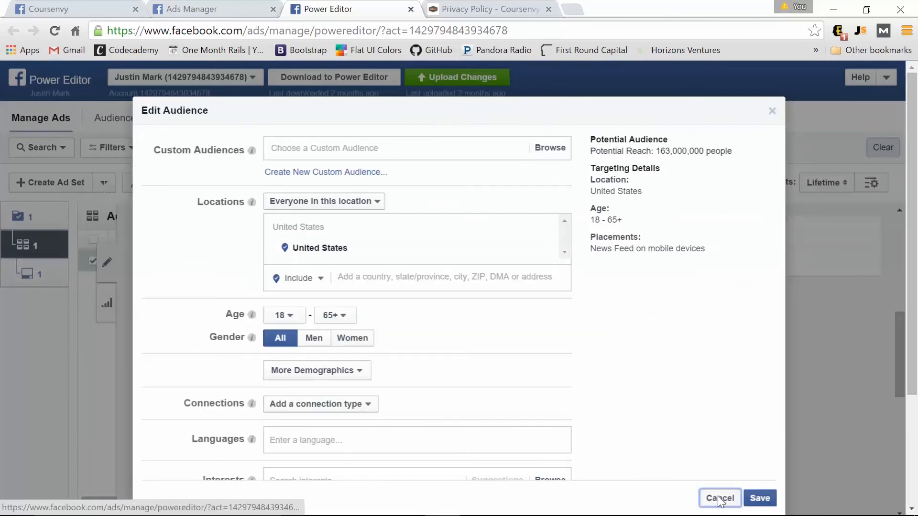
Scroll past the placement settings and open the 'email form' ad.
scroll(292, 387, down, 5)
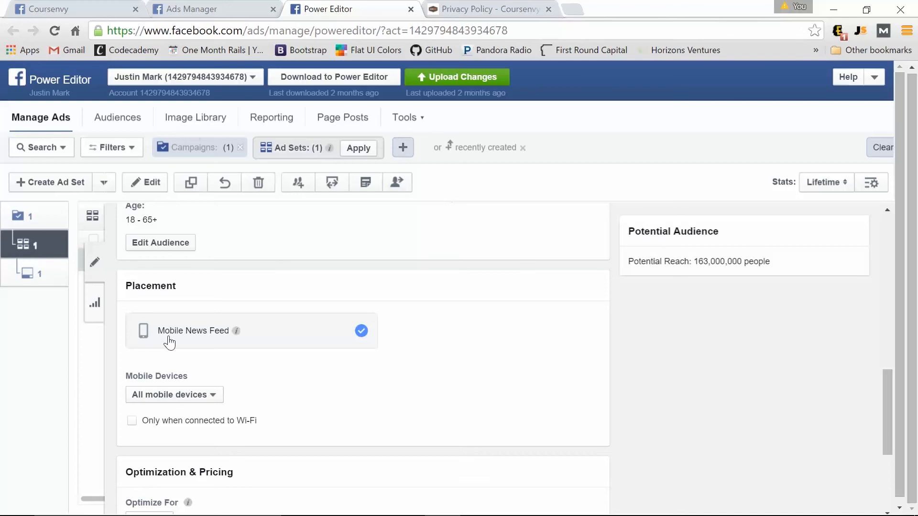
scroll(169, 342, down, 4)
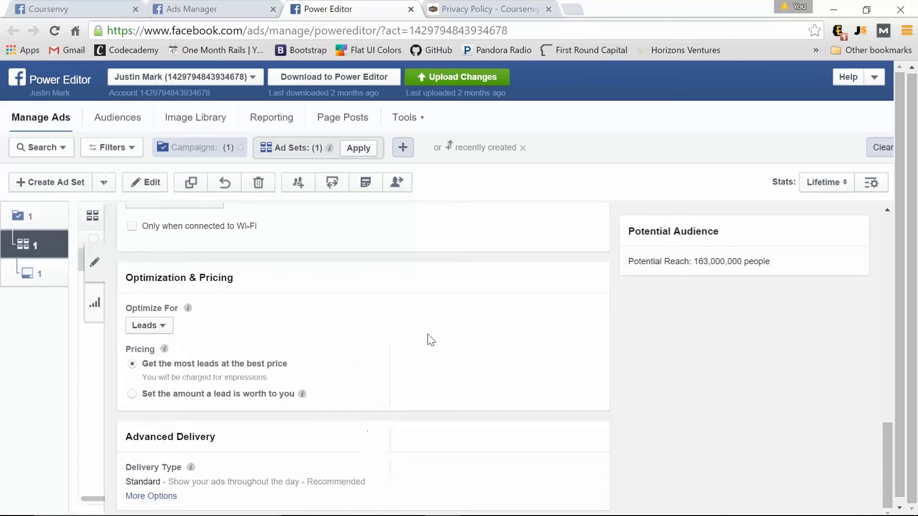
scroll(281, 338, down, 1)
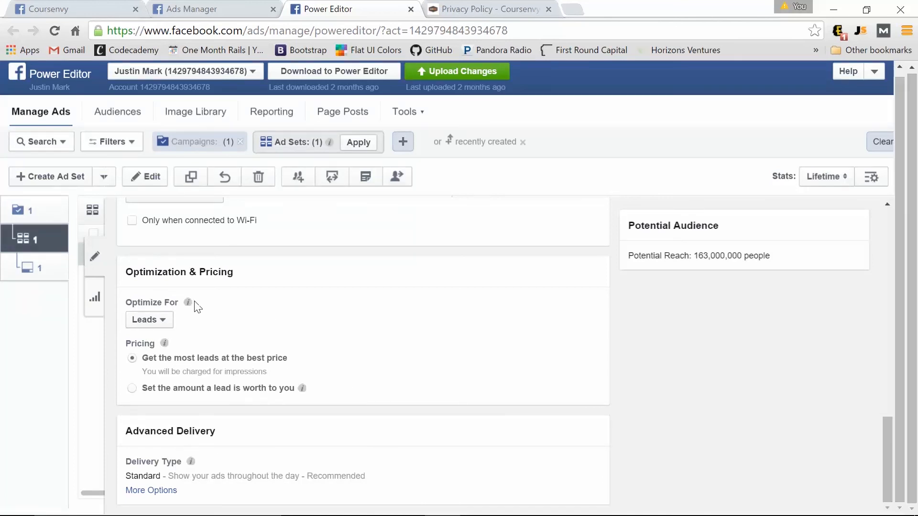
click(41, 271)
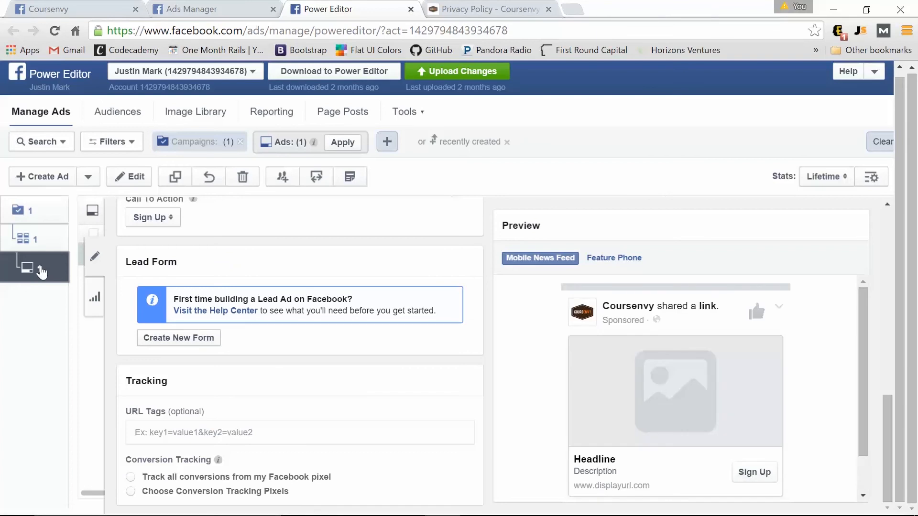
Create a new English (US) lead form named 'email capture' and continue to its questions.
click(173, 340)
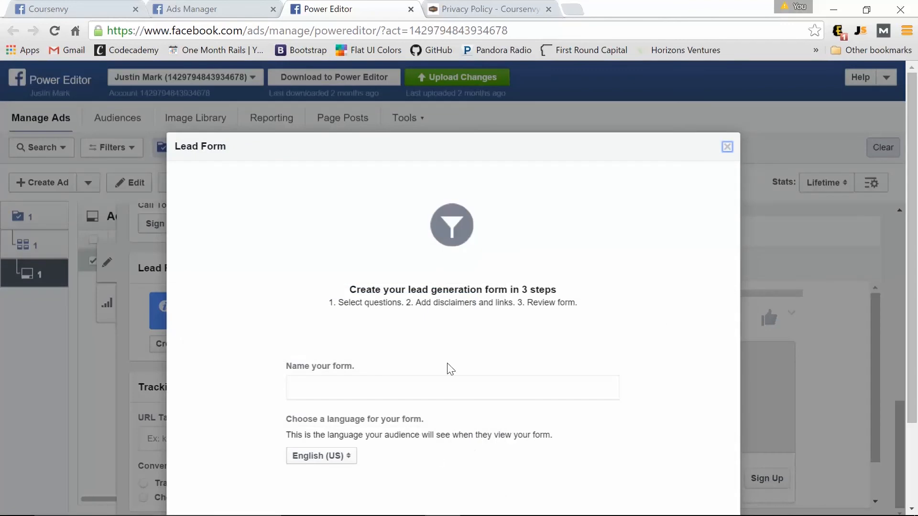
click(396, 389)
text(em)
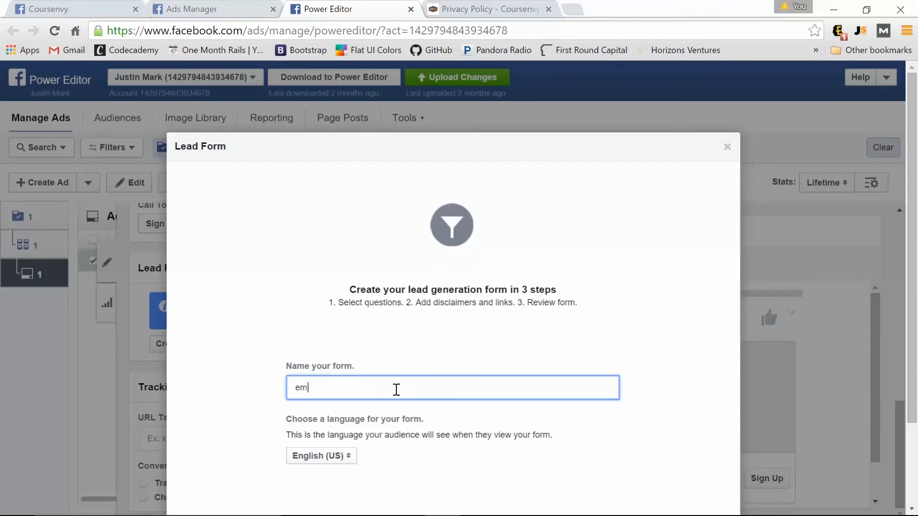
text(ail capture)
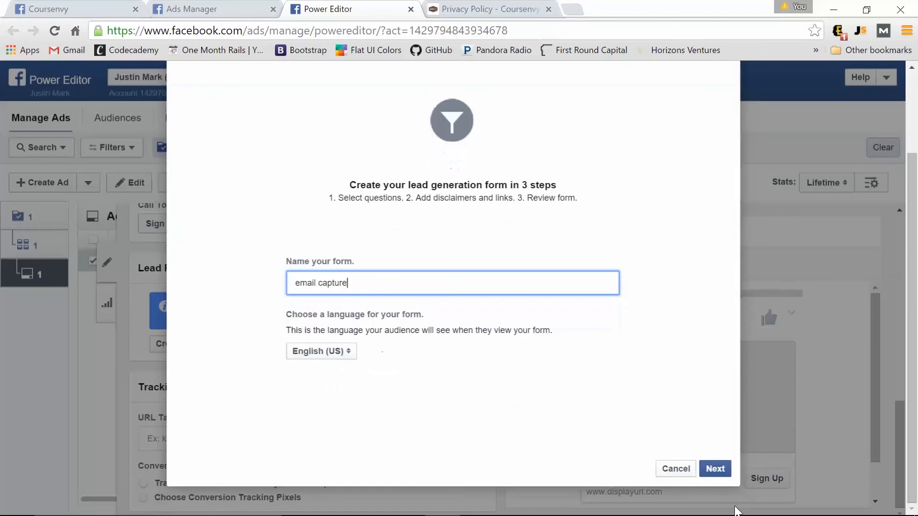
click(721, 469)
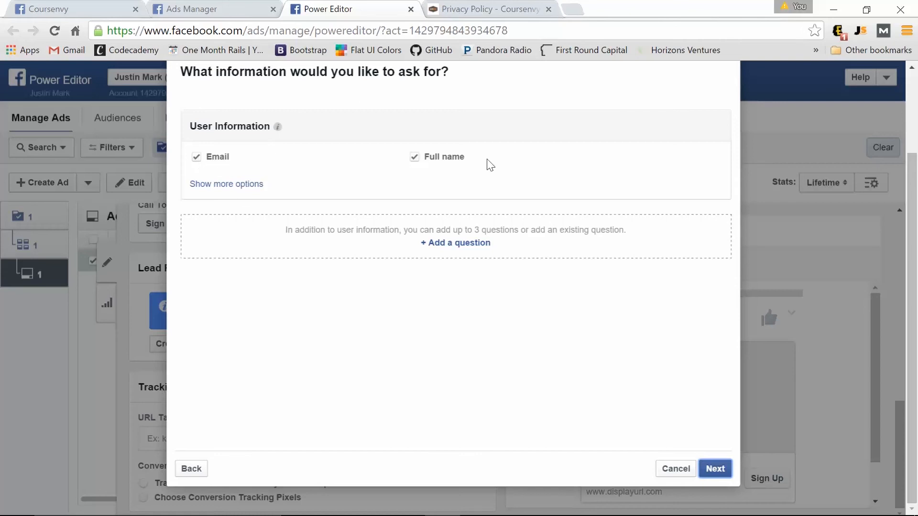
Keep only the Email and Full name questions, reach disclaimers and links, and view the privacy policy tab.
click(242, 187)
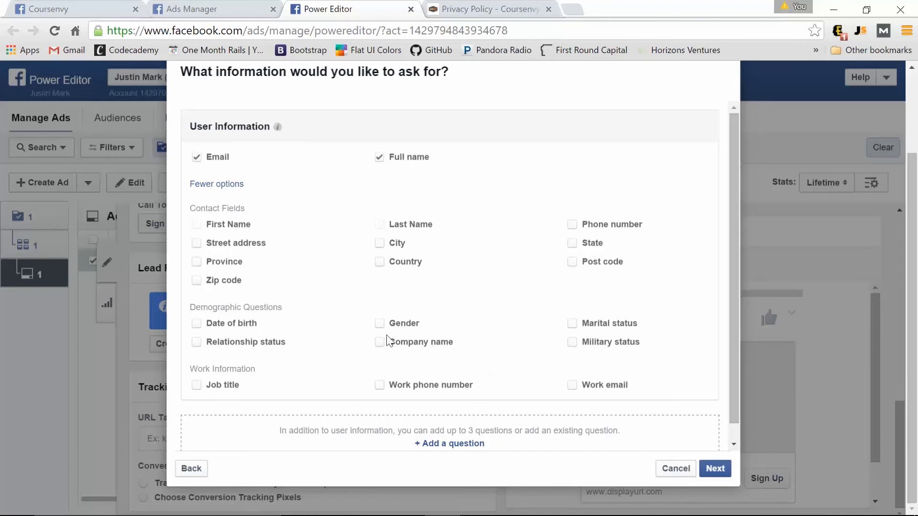
scroll(388, 346, down, 1)
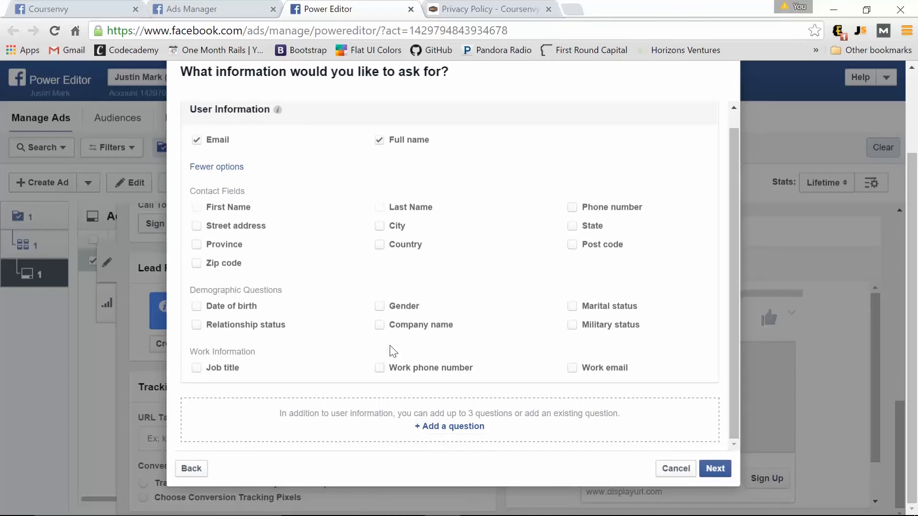
click(448, 427)
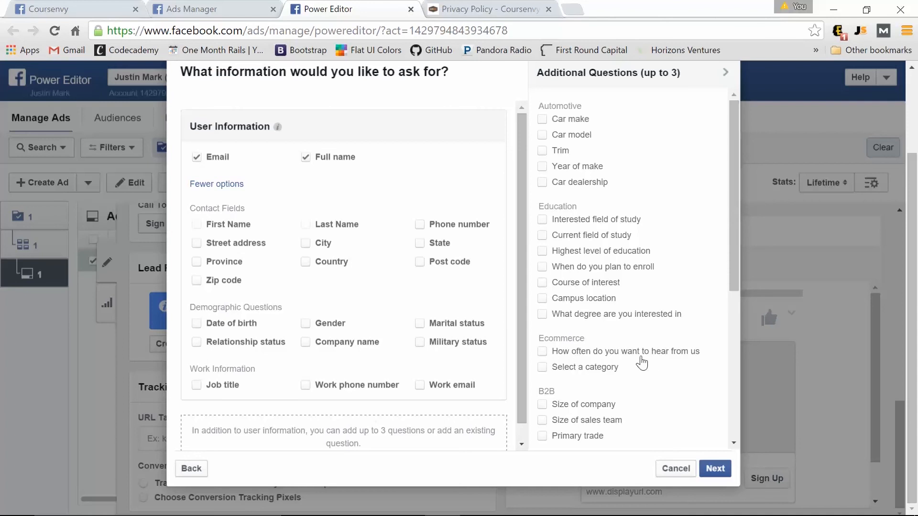
scroll(641, 363, down, 6)
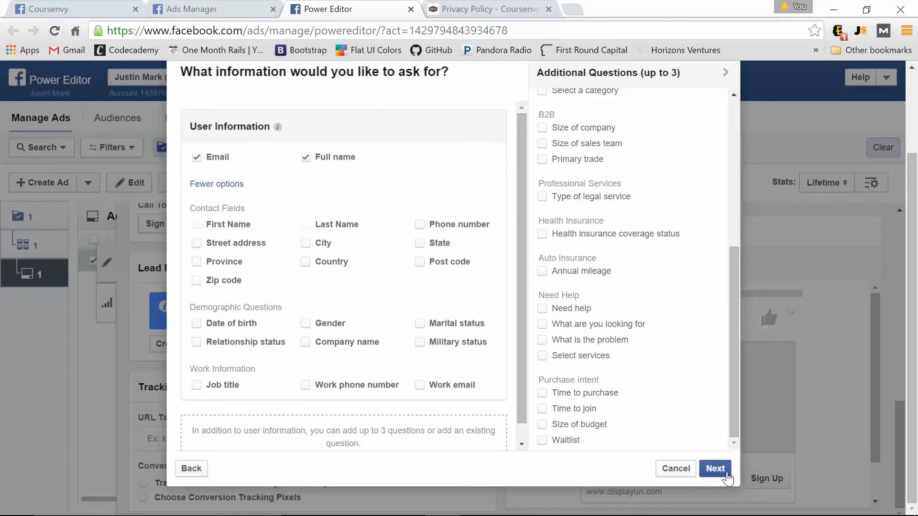
click(716, 468)
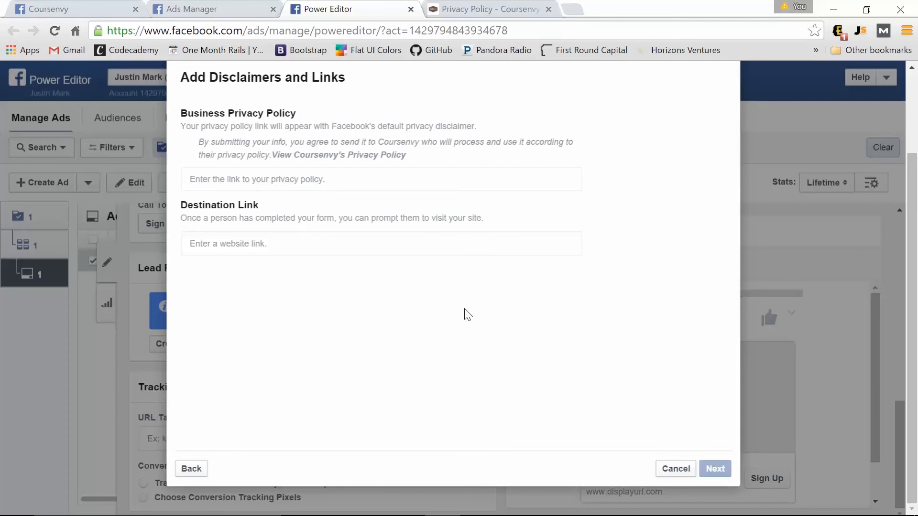
click(484, 8)
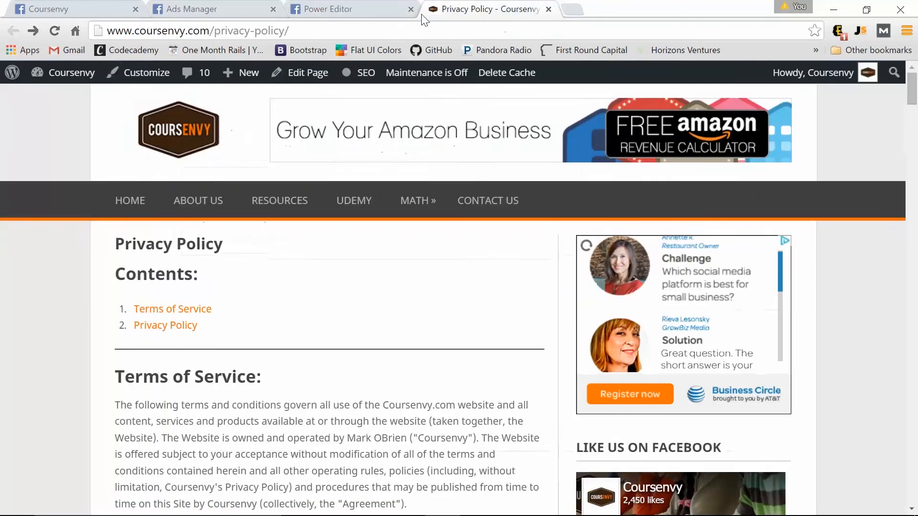
Copy the Coursenvy privacy policy page URL and return to the Power Editor tab.
right_click(157, 32)
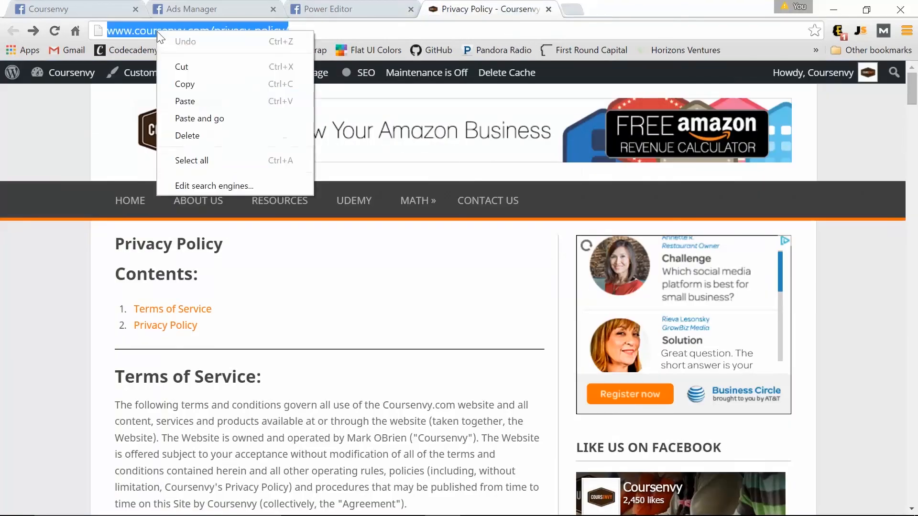
click(198, 86)
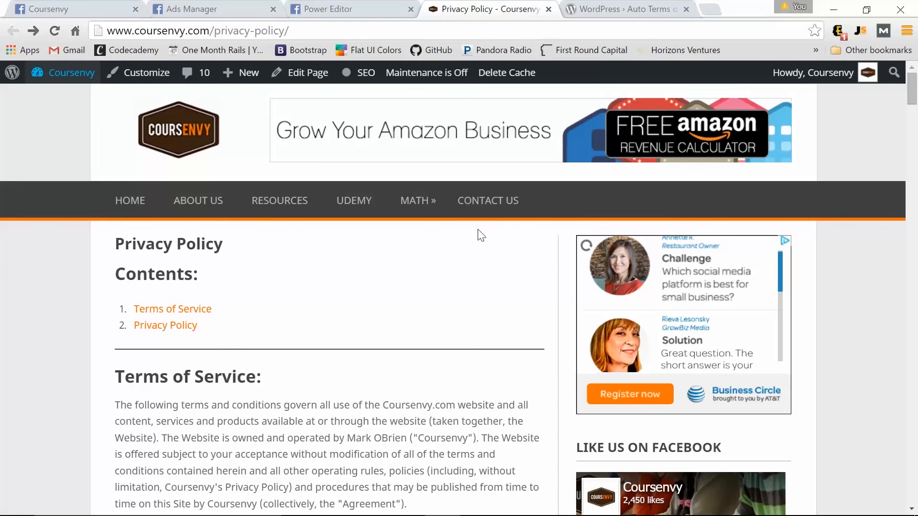
click(644, 6)
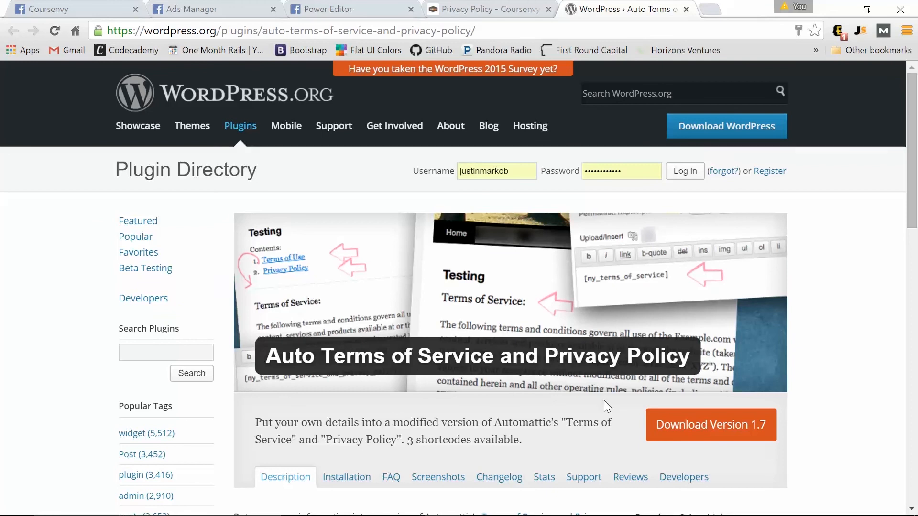
scroll(604, 400, down, 5)
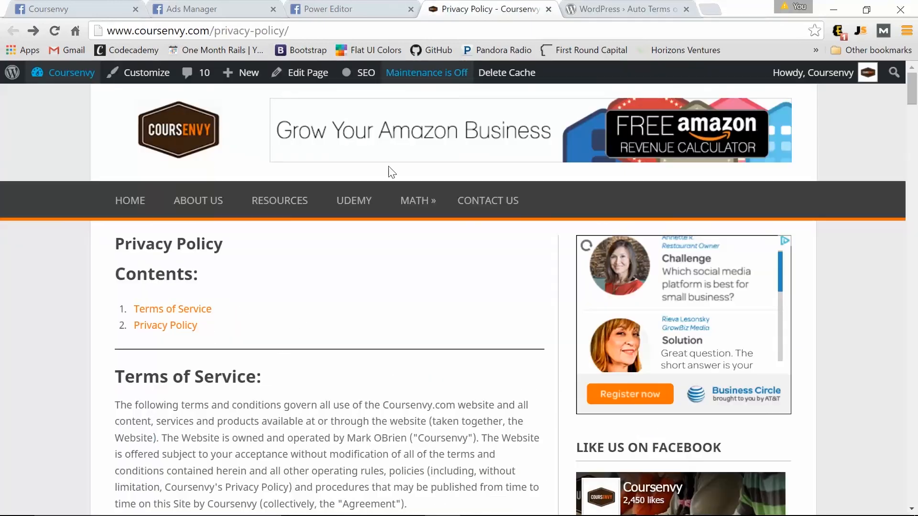
click(466, 8)
scroll(435, 282, down, 7)
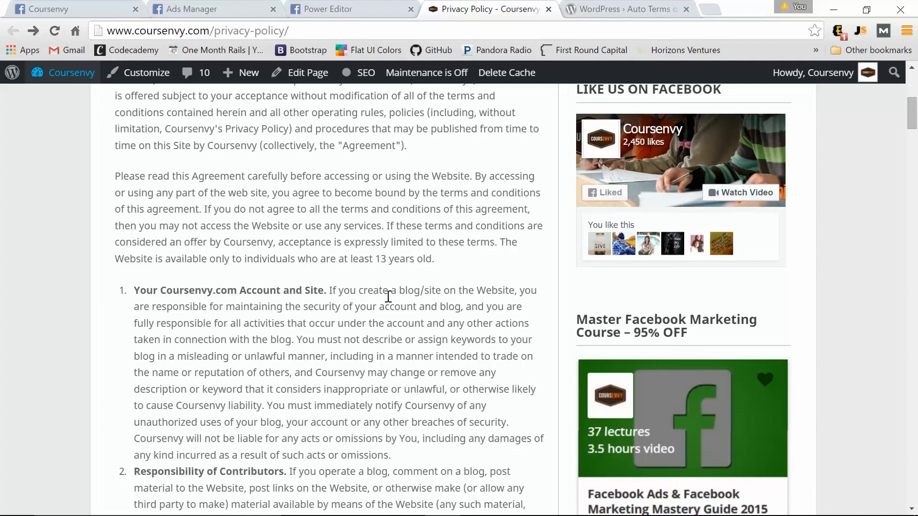
scroll(291, 349, down, 2)
scroll(291, 349, down, 2)
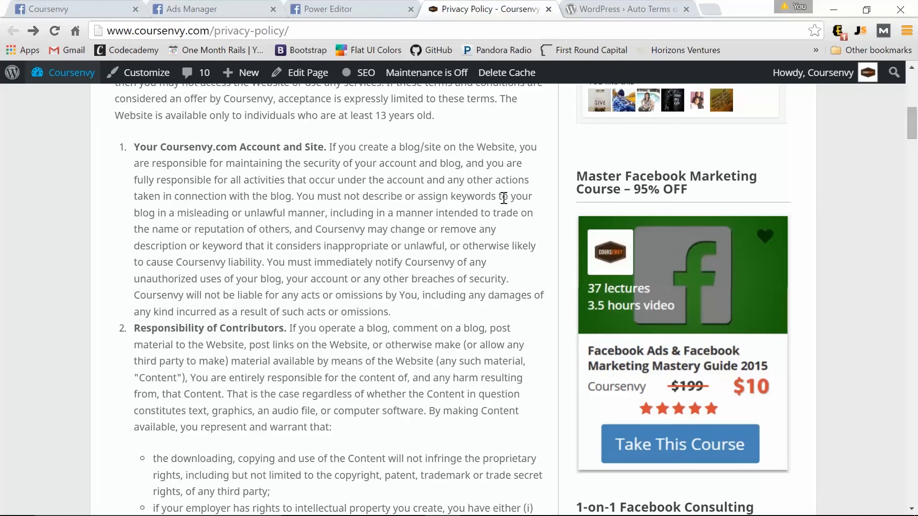
click(225, 30)
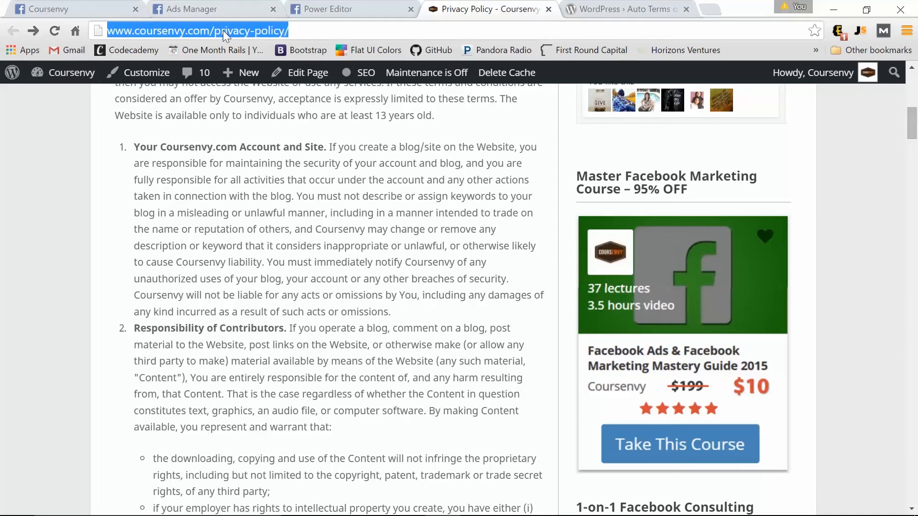
click(375, 6)
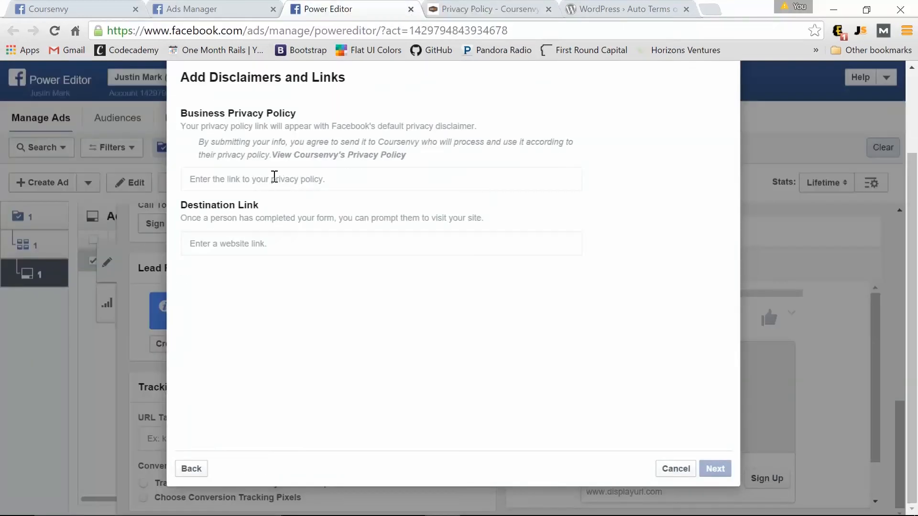
click(274, 179)
key(ctrl+v)
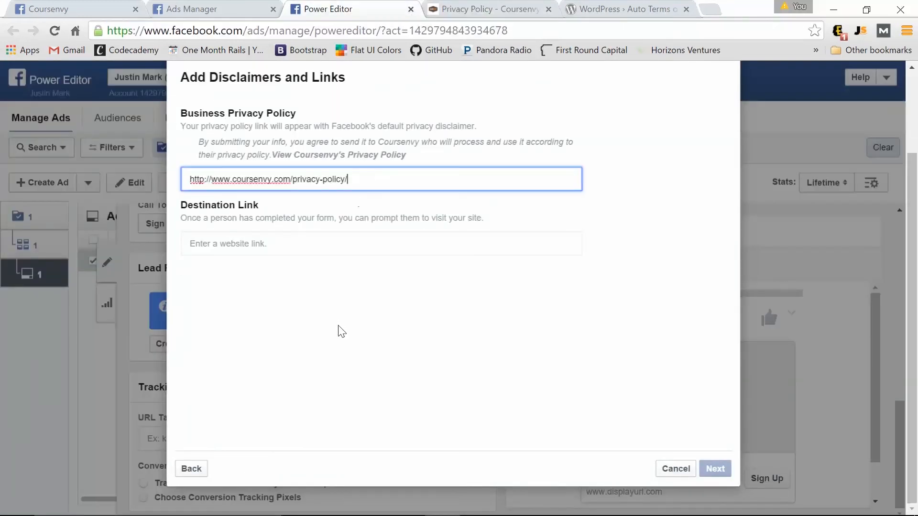
click(340, 328)
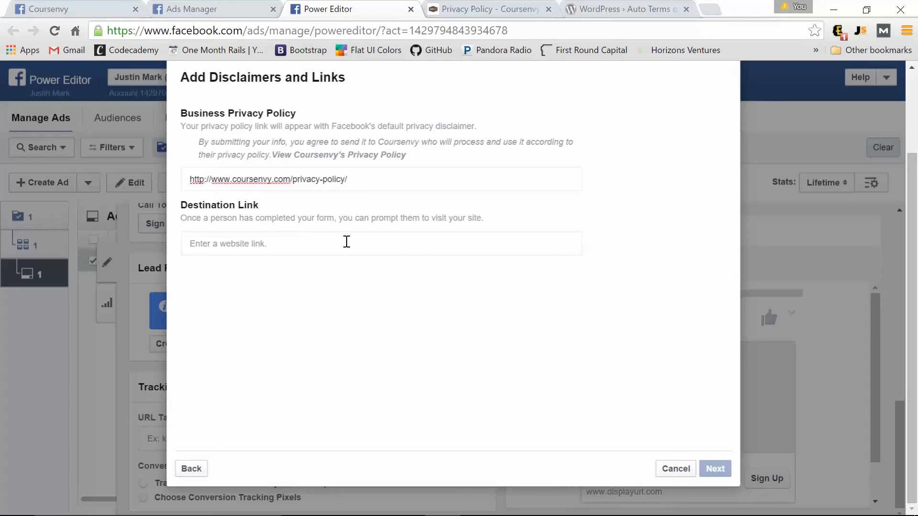
click(300, 240)
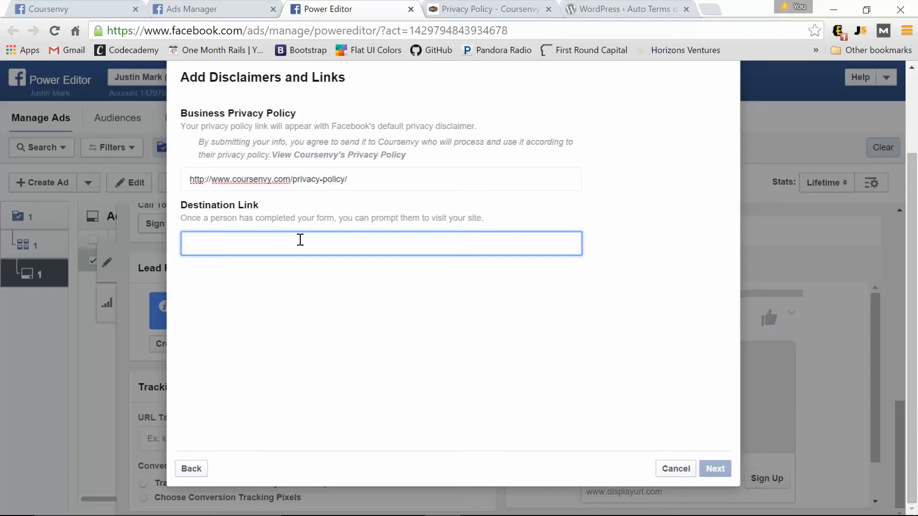
key(ctrl+v)
click(716, 468)
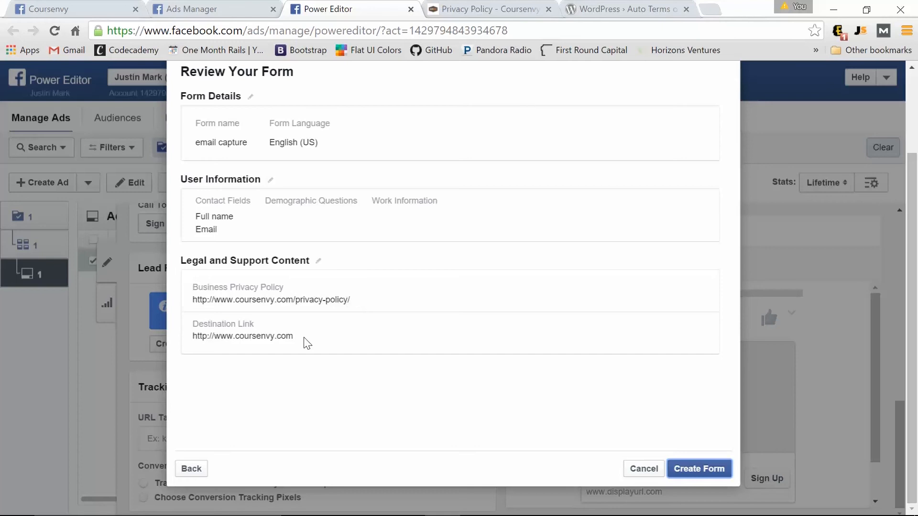
Create the 'email capture' form and paste the ad's promotional main text.
click(708, 470)
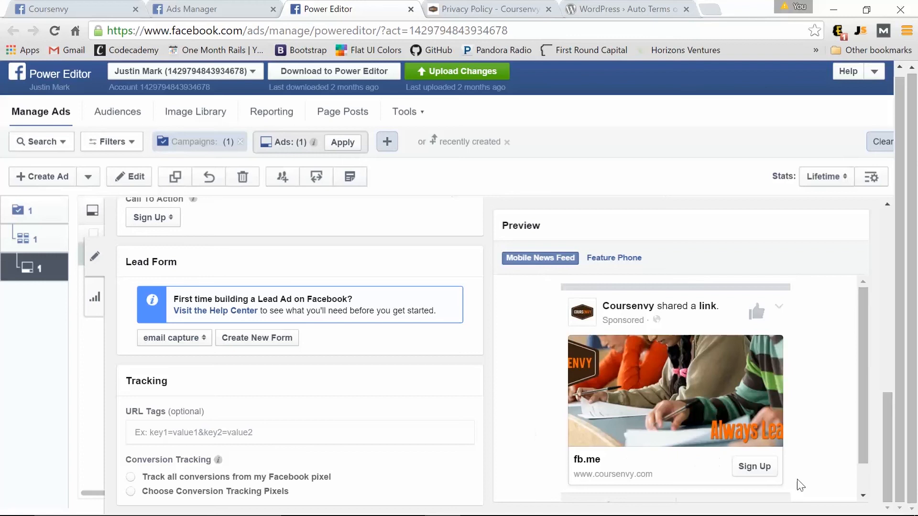
scroll(426, 451, up, 6)
scroll(396, 450, up, 2)
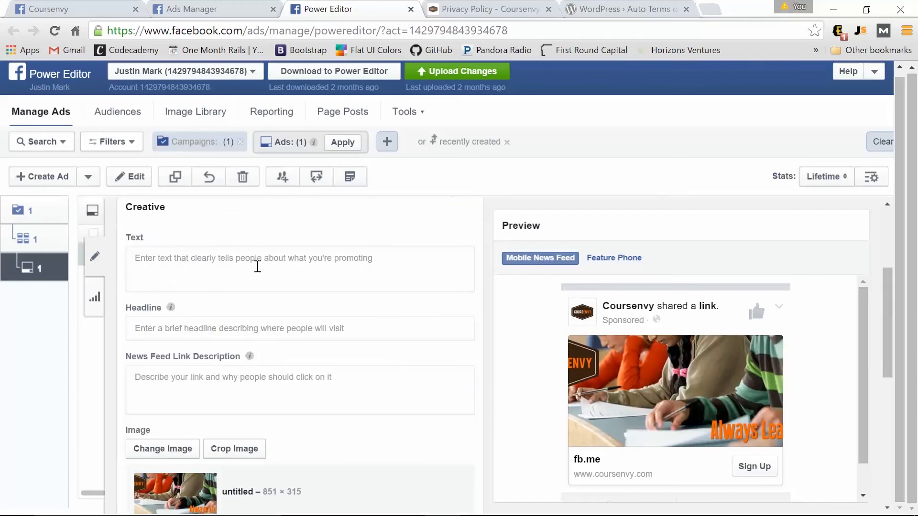
click(330, 269)
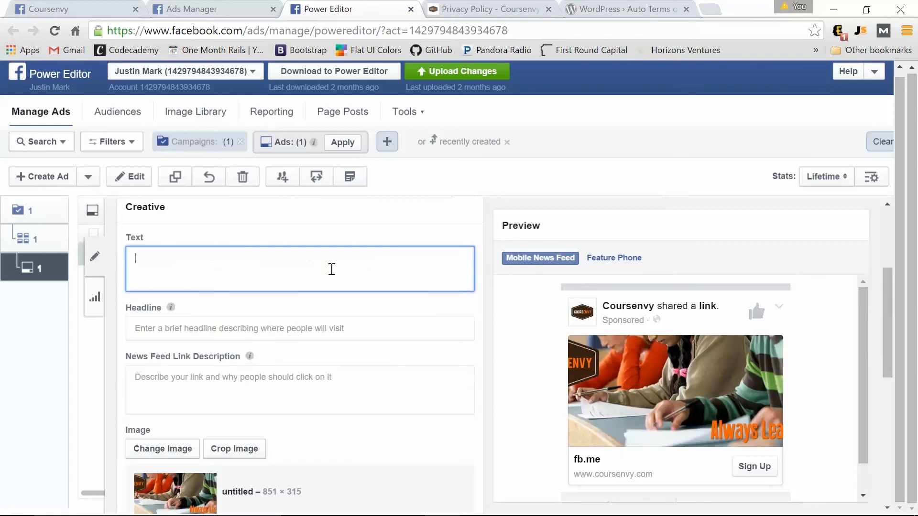
key(ctrl+v)
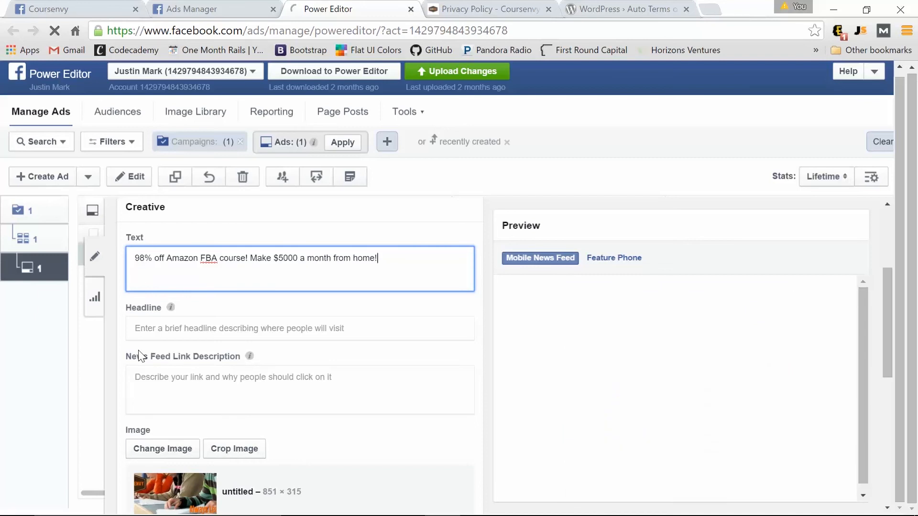
Set the headline 'Get your FREE coupon!' and link description 'Sign up now!'.
click(174, 332)
click(162, 331)
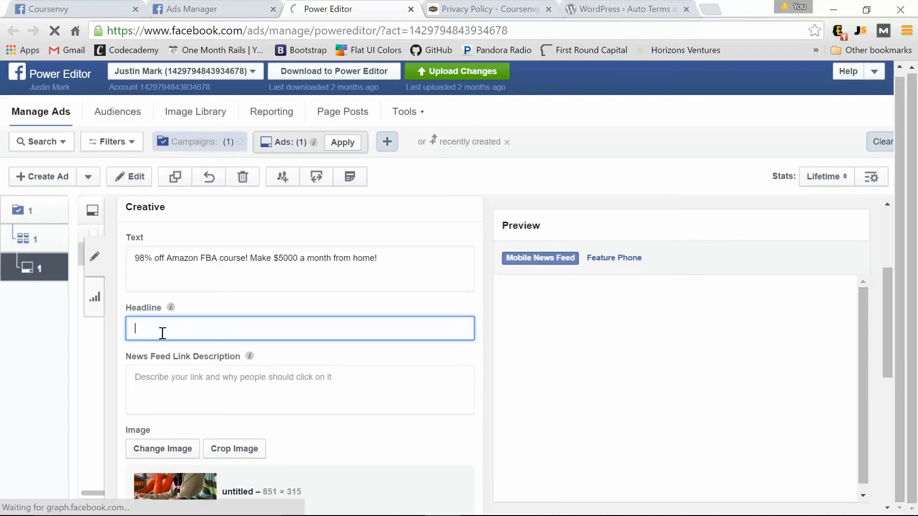
text(Ge)
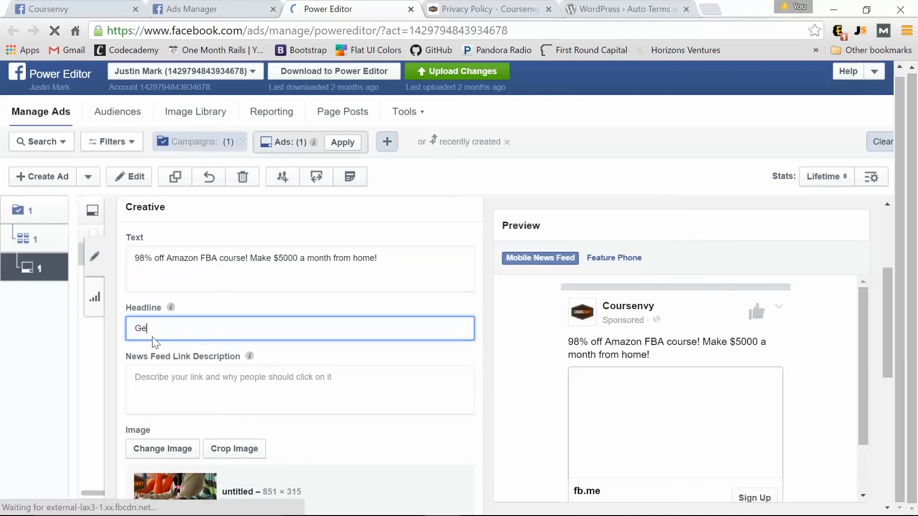
text(t your FREE coupon!)
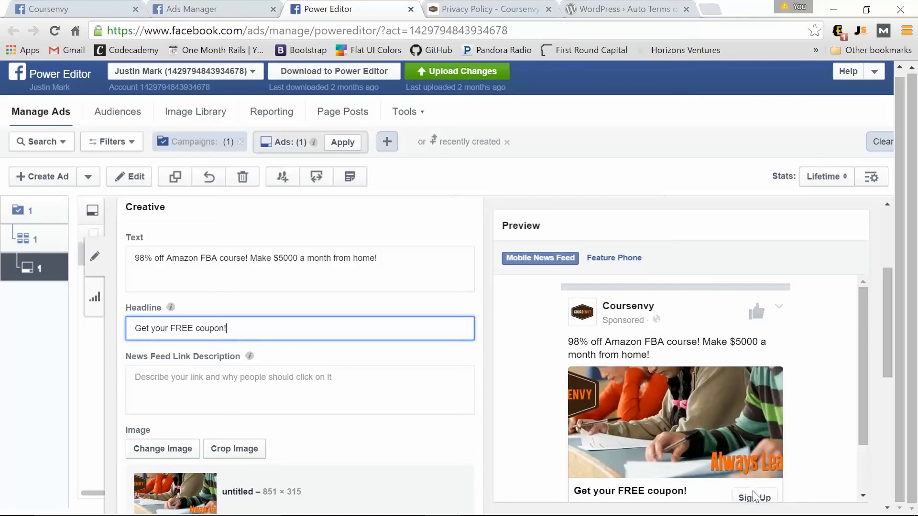
click(166, 390)
text(Sign up now!)
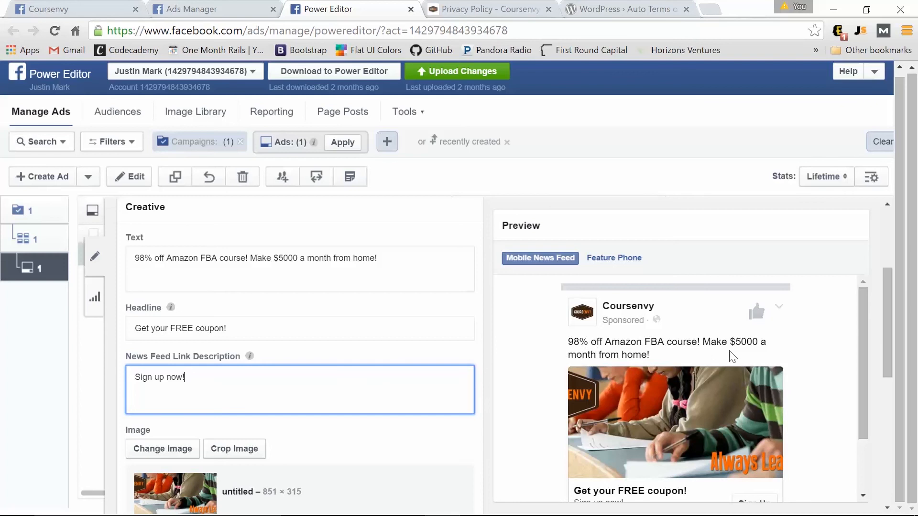
scroll(666, 334, down, 2)
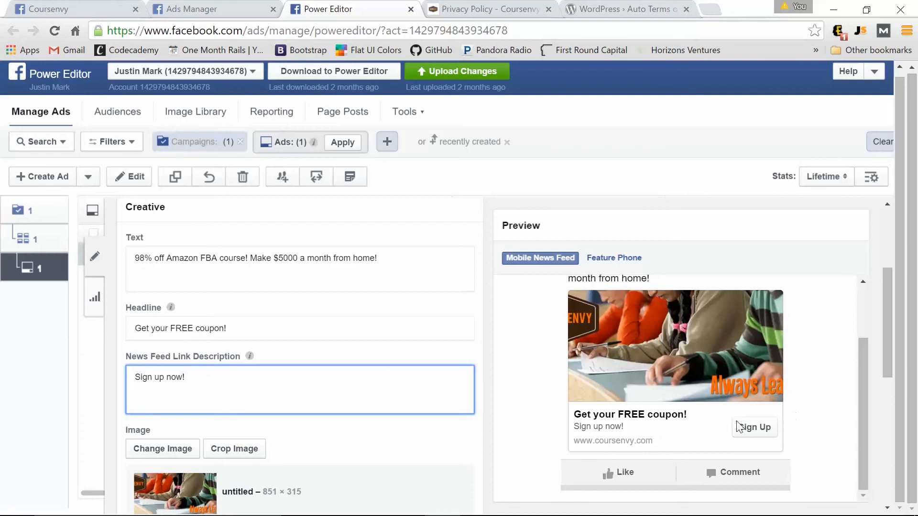
scroll(416, 378, down, 8)
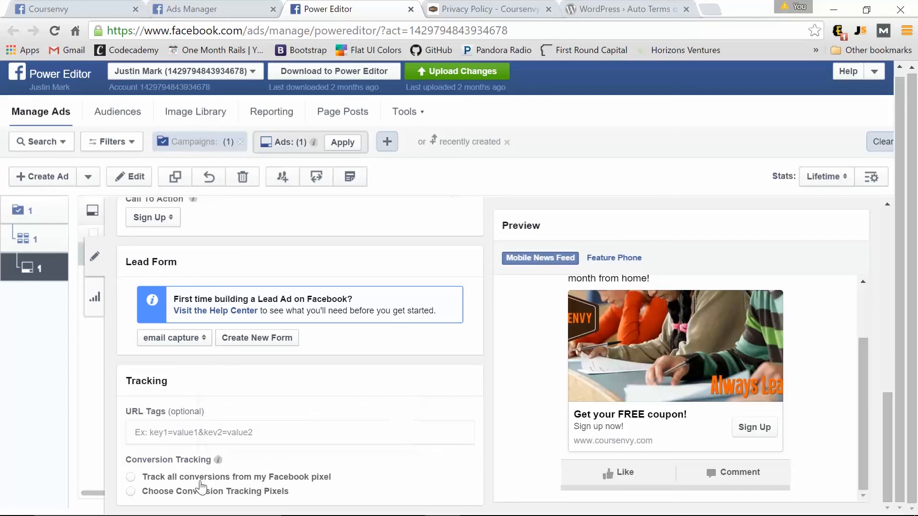
Under Conversion Tracking, select the existing 'Checkouts - Fedora SEO' pixel.
mouse_move(218, 460)
click(130, 492)
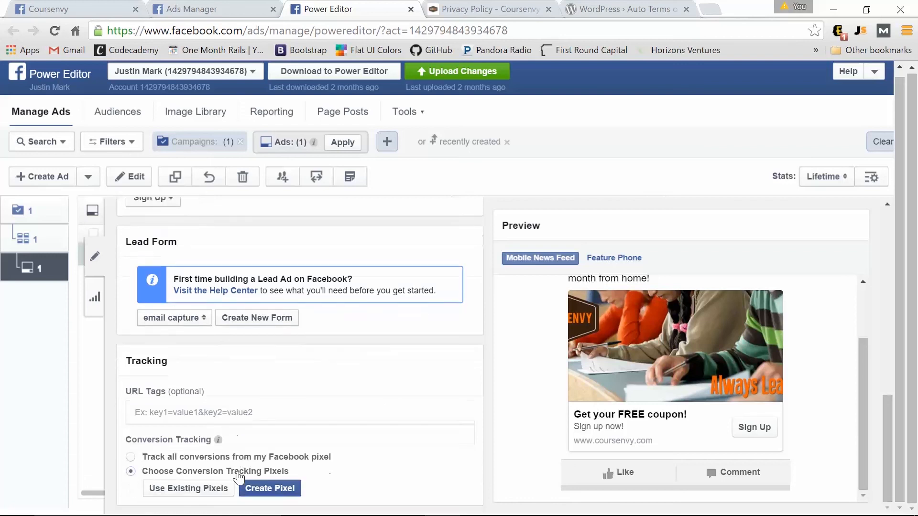
click(184, 489)
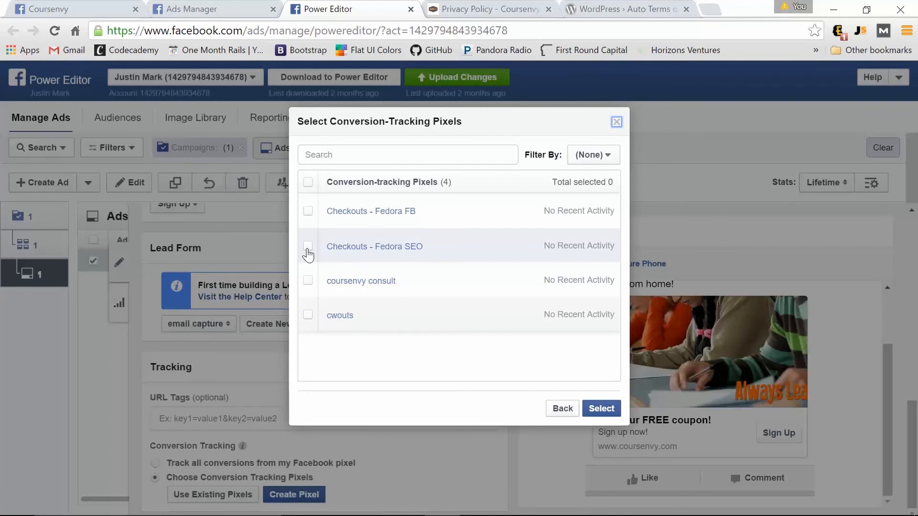
click(308, 247)
click(602, 409)
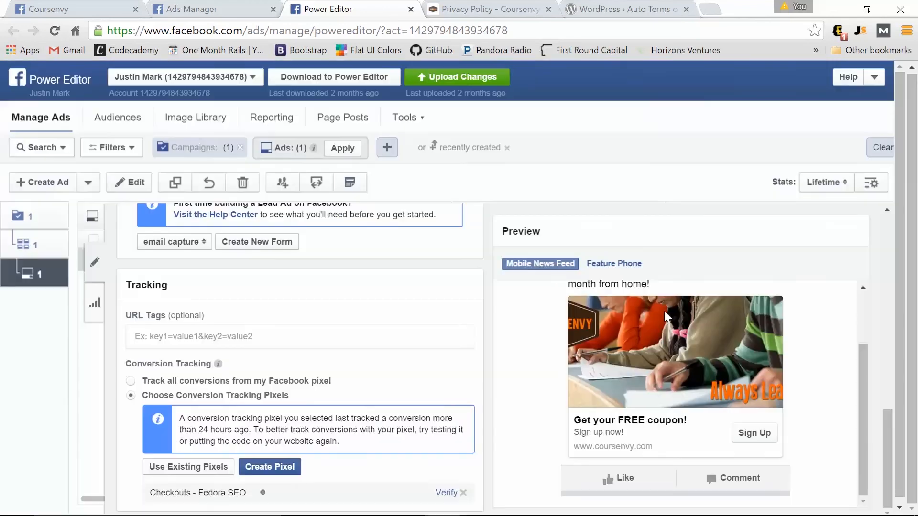
scroll(664, 311, down, 2)
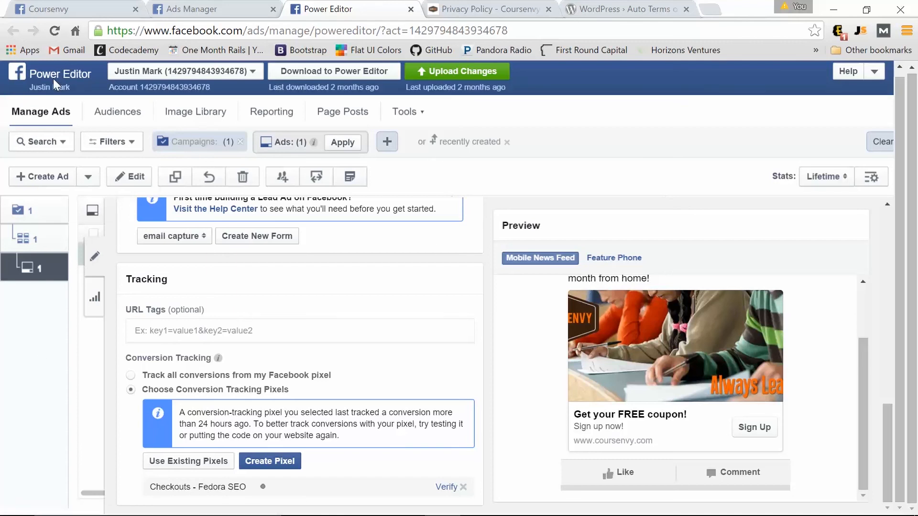
Upload the new lead gen campaign, ad set and ad from Power Editor, then return to Ads Manager.
click(253, 7)
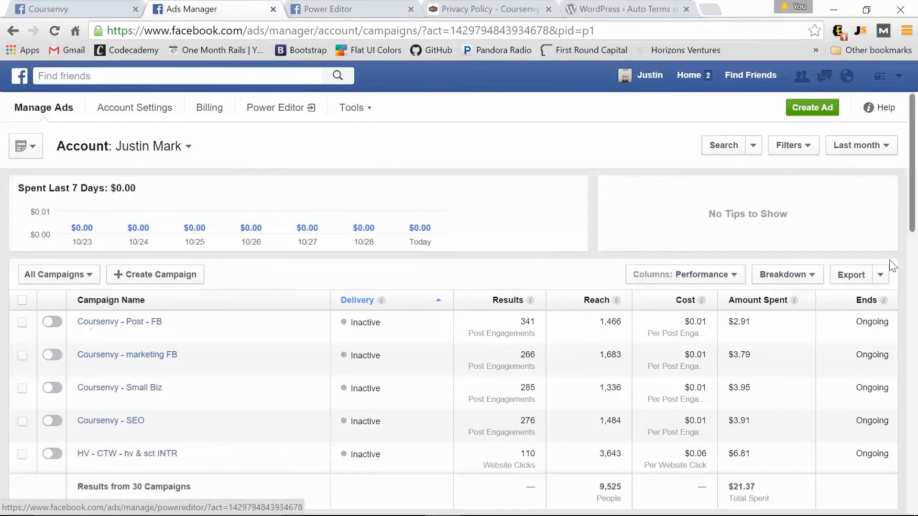
click(335, 8)
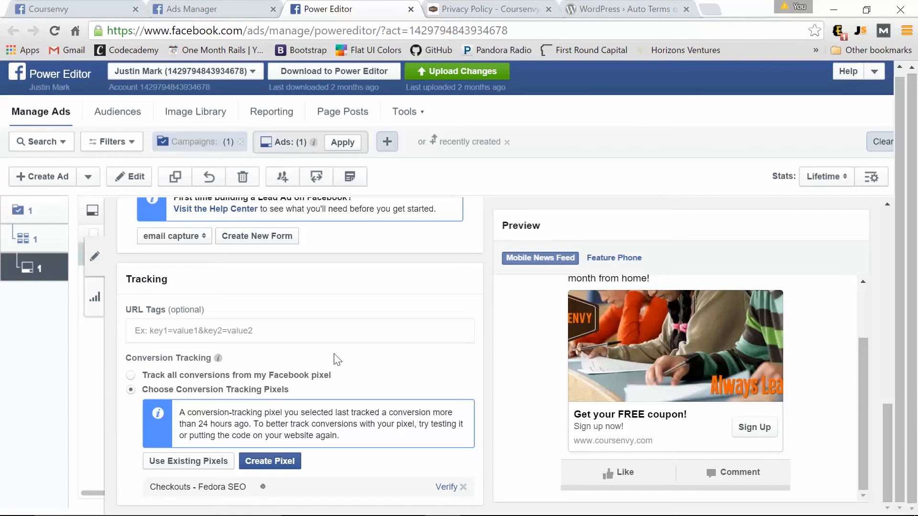
click(460, 76)
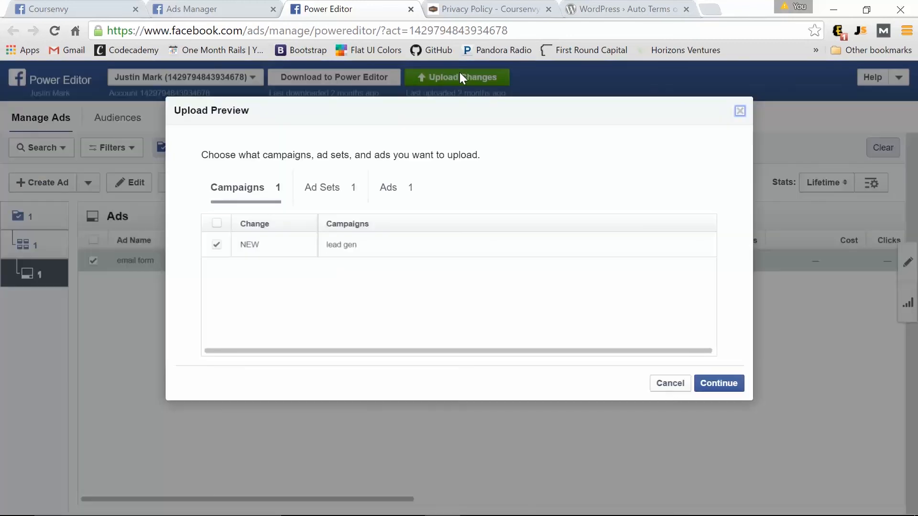
click(710, 386)
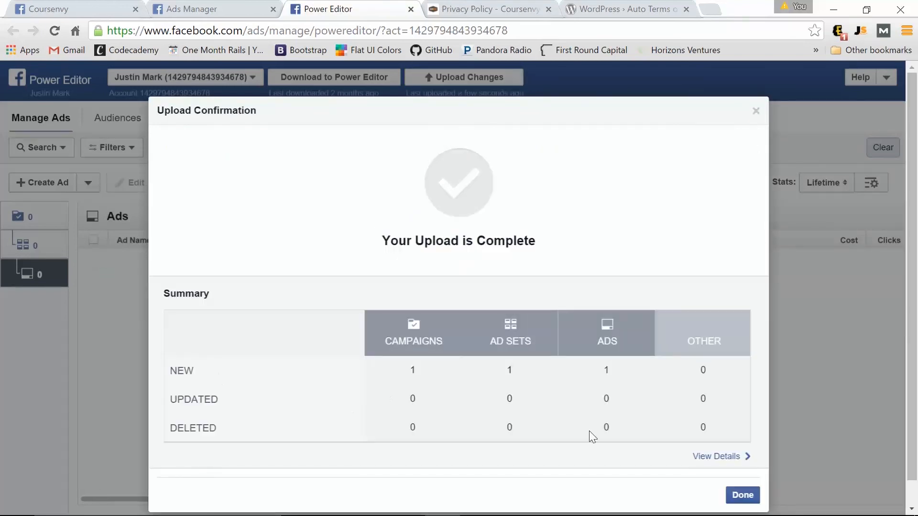
click(746, 495)
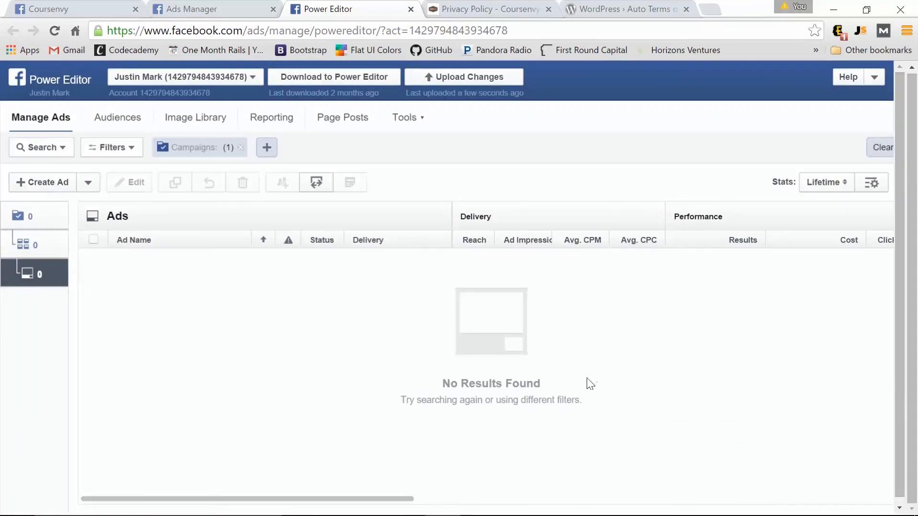
click(170, 9)
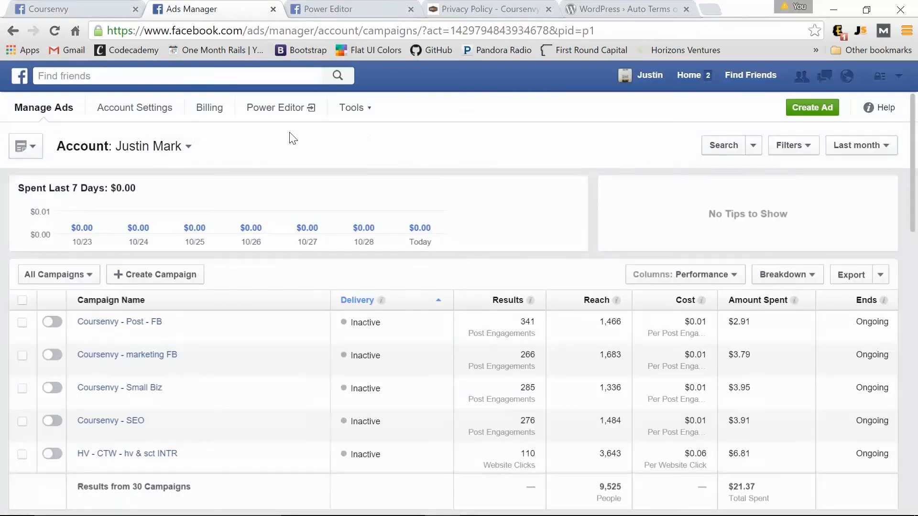
Reload the Ads Manager page and choose Create Ads from the account menu.
click(899, 76)
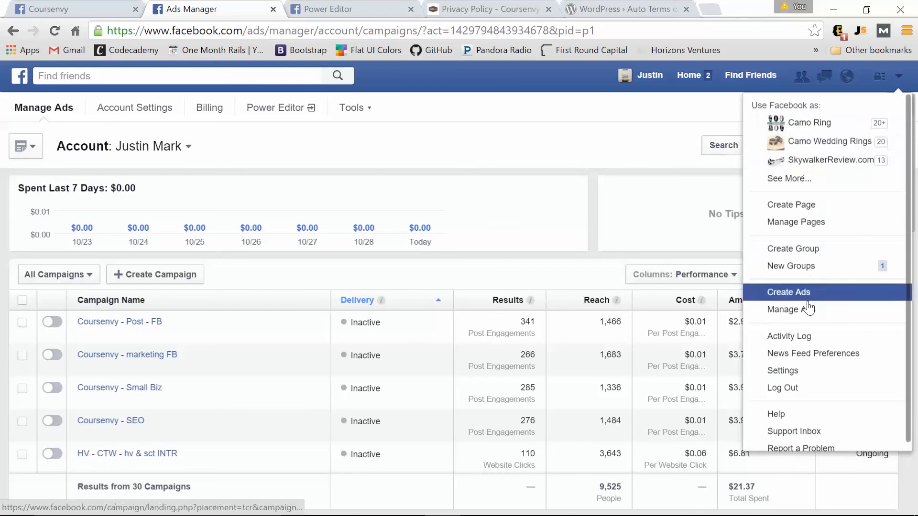
click(792, 315)
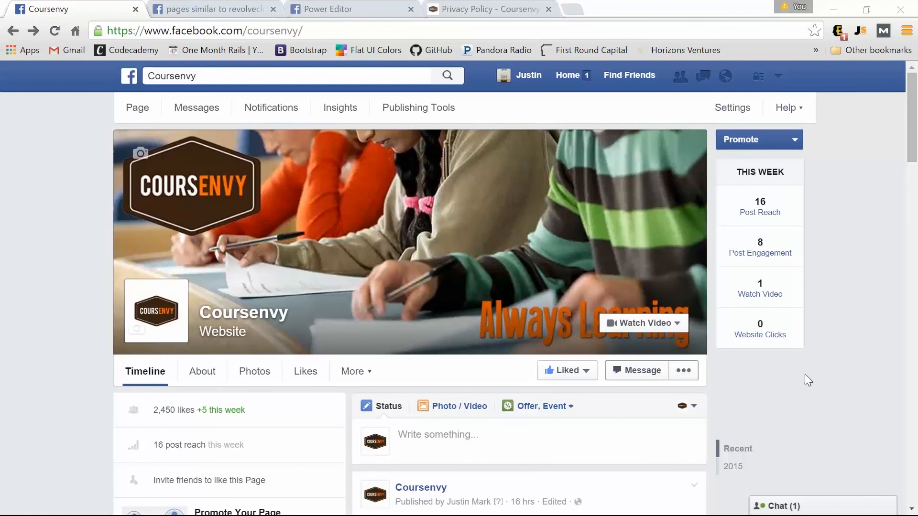
click(778, 76)
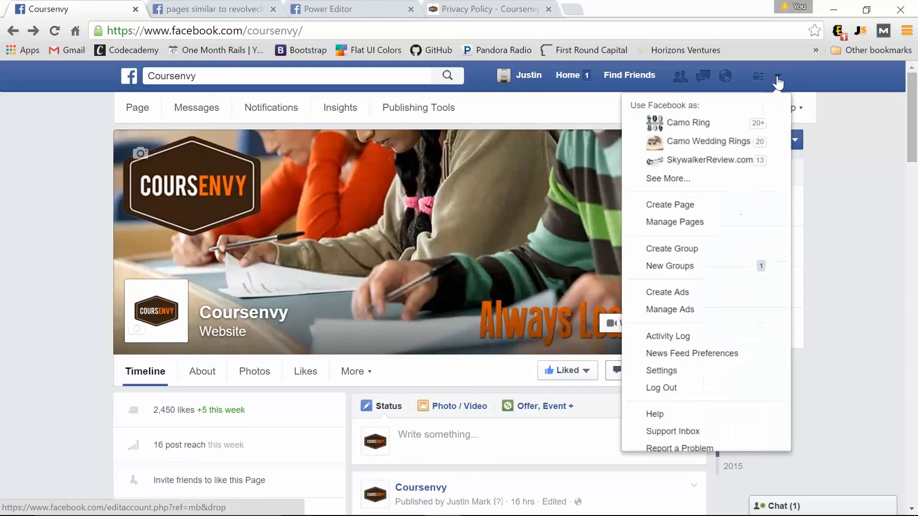
click(664, 291)
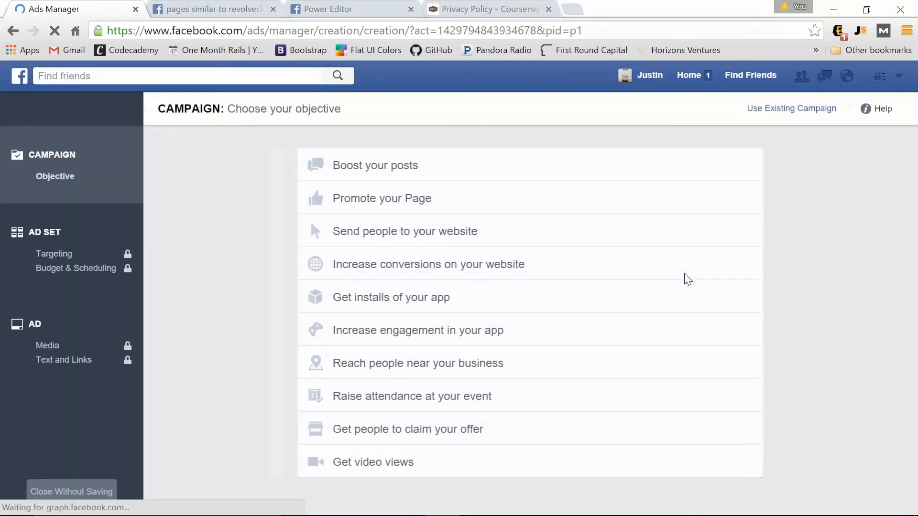
Pick 'Reach people near your business' for Coursenvy and continue to audience and budget.
click(459, 364)
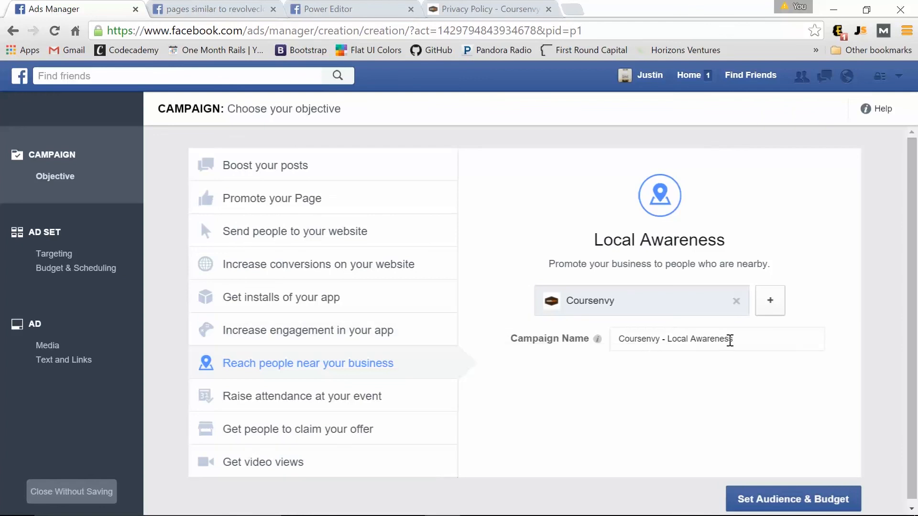
click(767, 505)
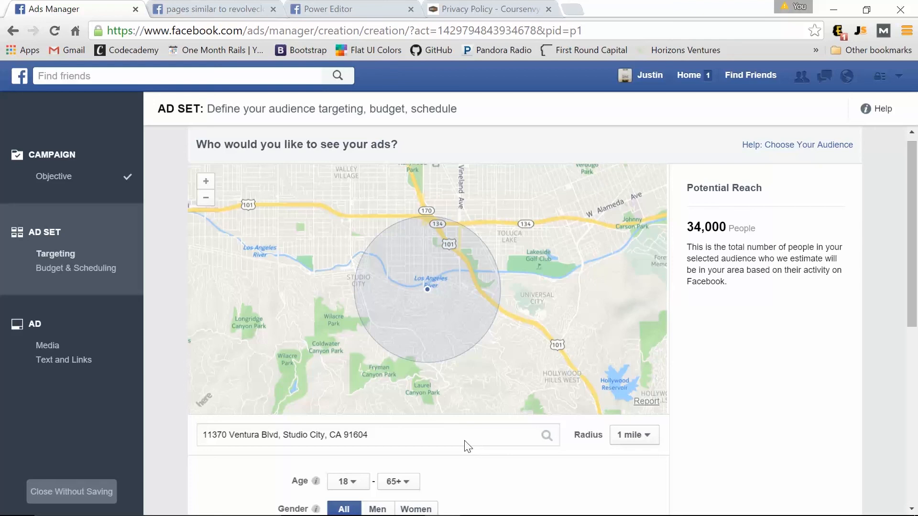
Widen the target radius to 3 miles and limit the audience to men.
click(630, 441)
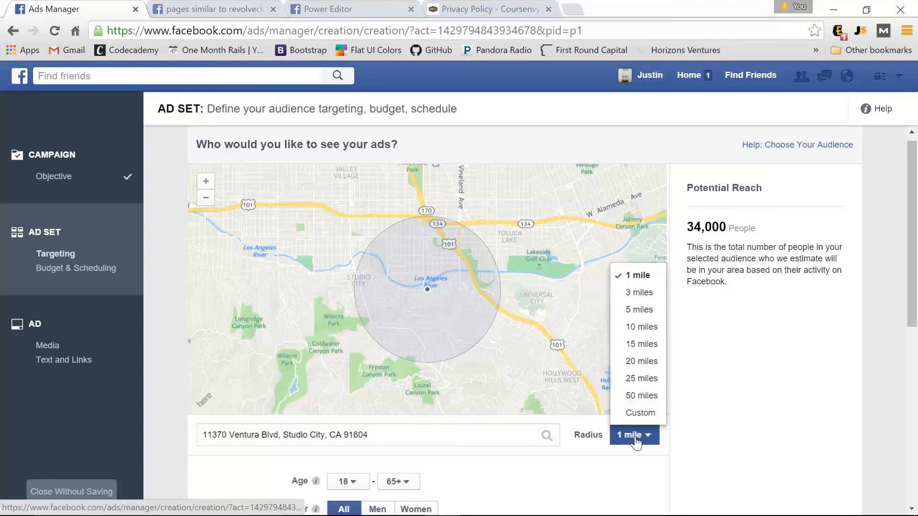
click(648, 299)
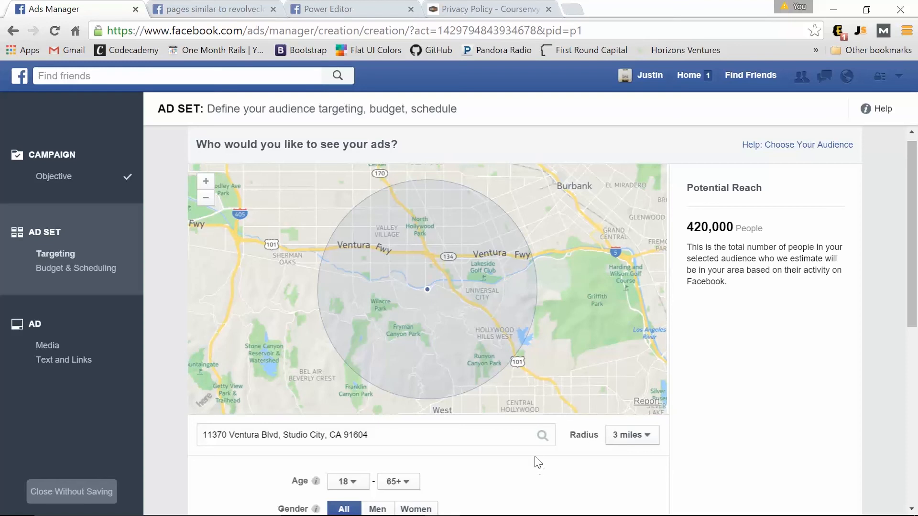
scroll(536, 462, down, 2)
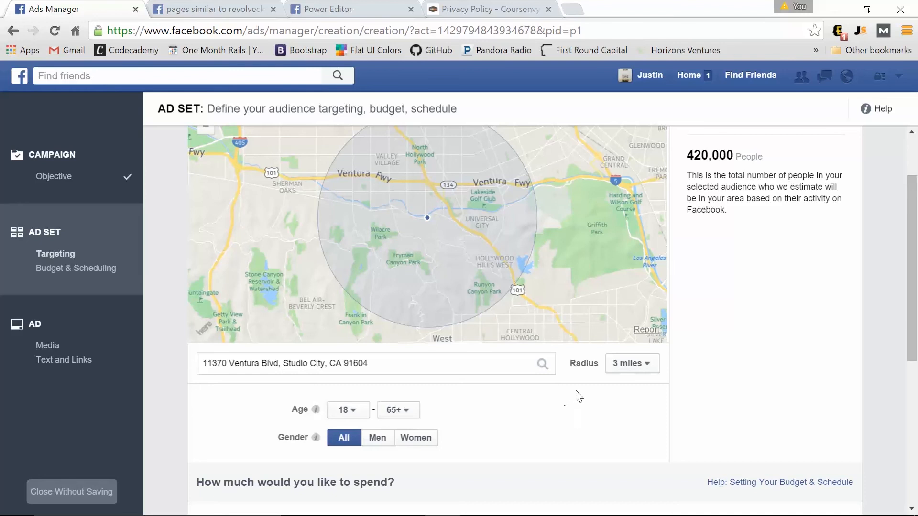
click(383, 445)
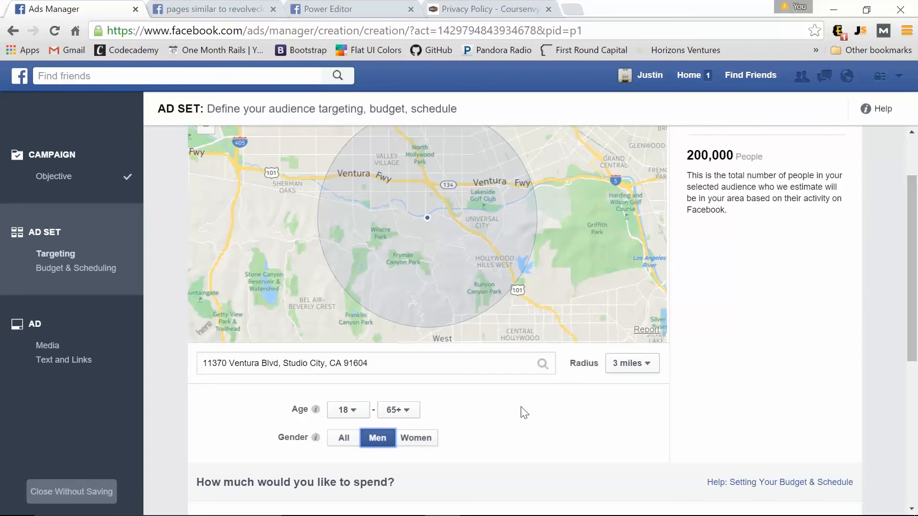
Set the ad set's daily budget to $5.00.
scroll(524, 413, down, 5)
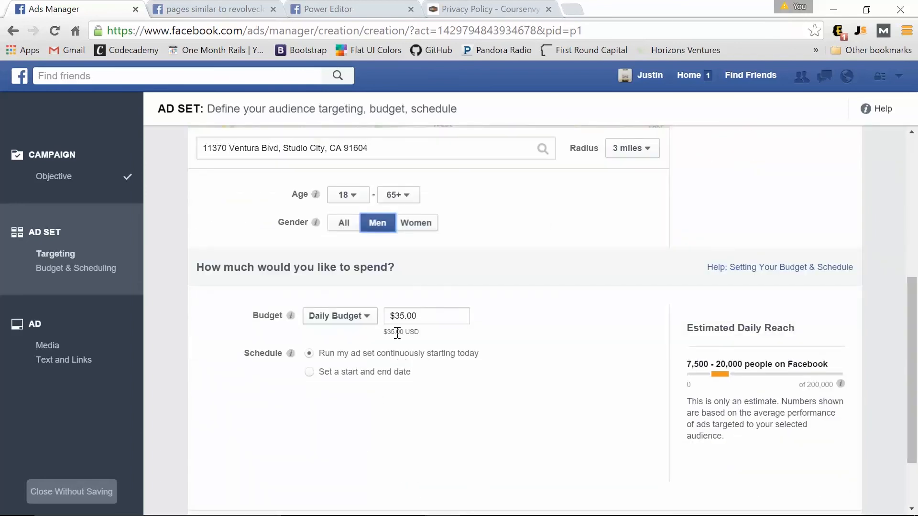
click(400, 316)
key(BackSpace)
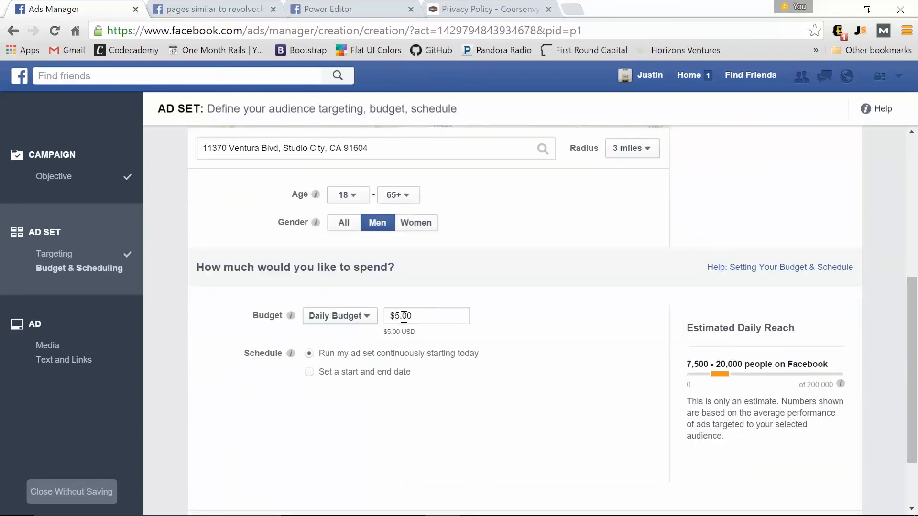
double_click(564, 330)
scroll(568, 330, down, 1)
click(571, 323)
scroll(570, 321, down, 1)
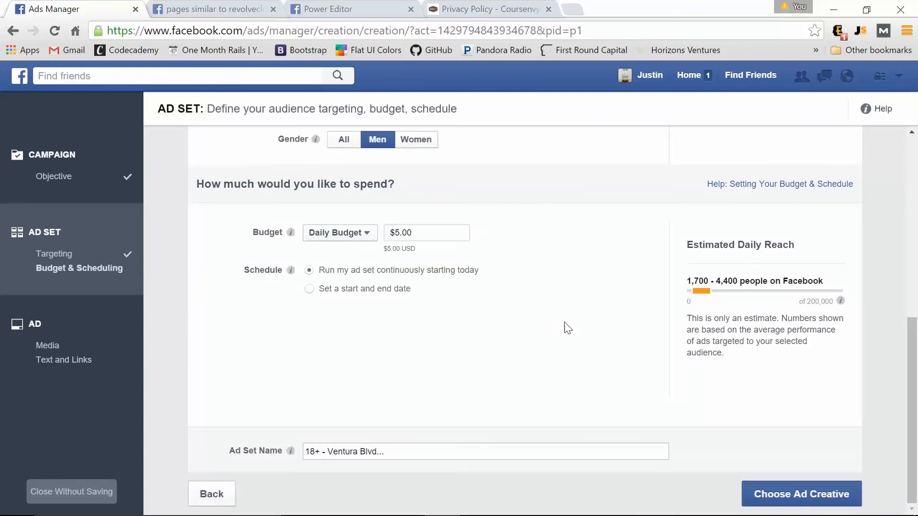
Move on to the ad creative and set the ad text to '$10 Mens Haircuts!'.
click(796, 498)
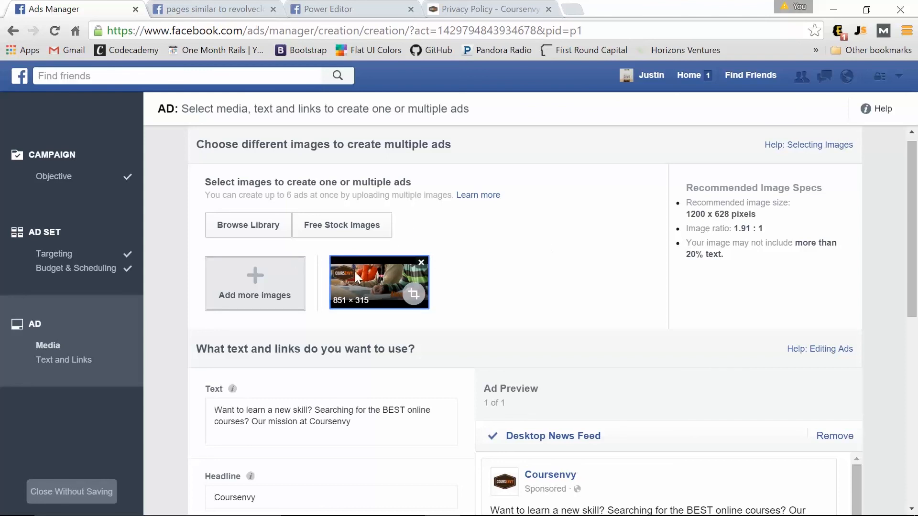
scroll(484, 276, down, 3)
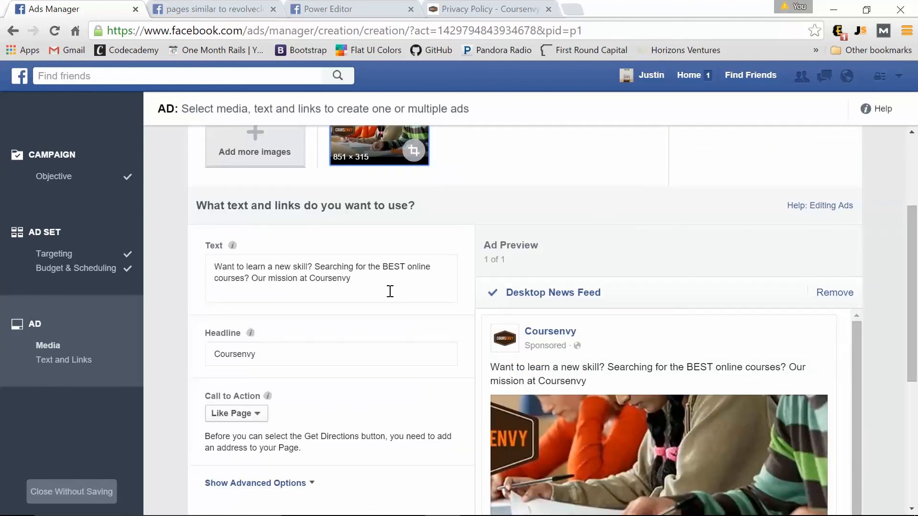
drag(373, 287, 195, 260)
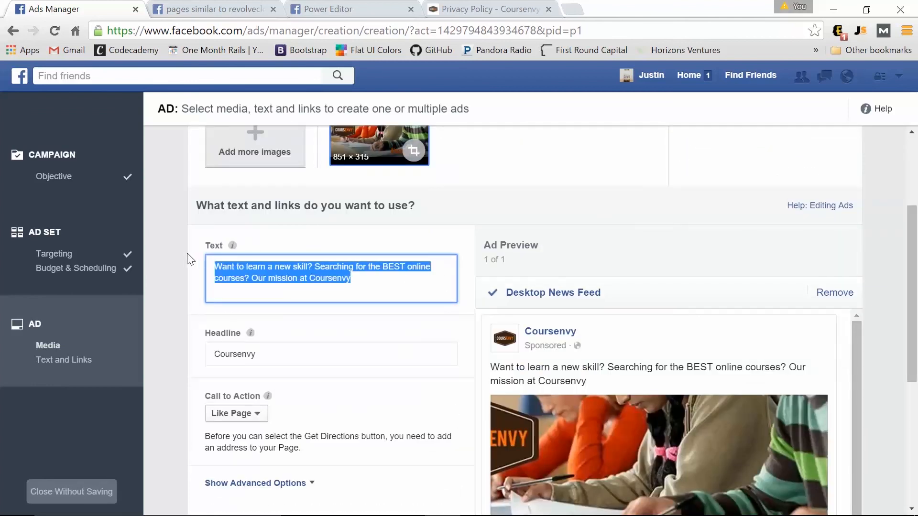
text($10 )
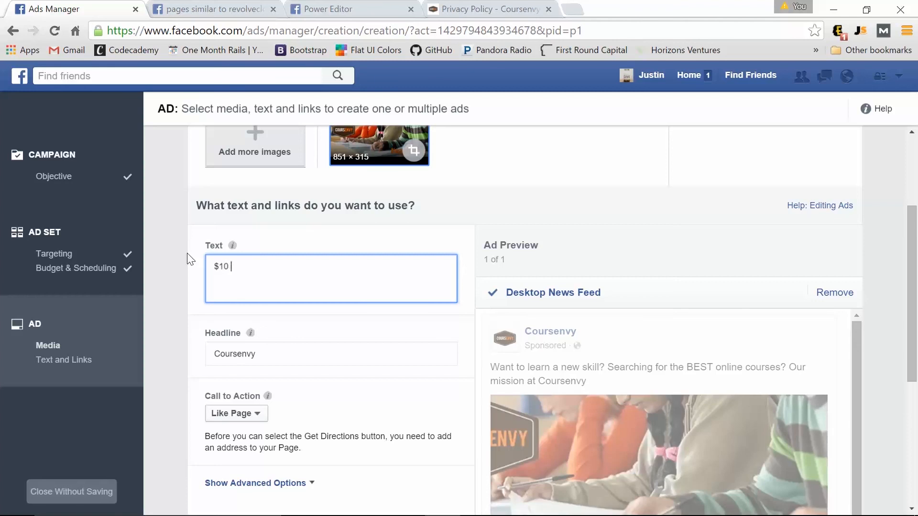
text(Mens Haircuts!)
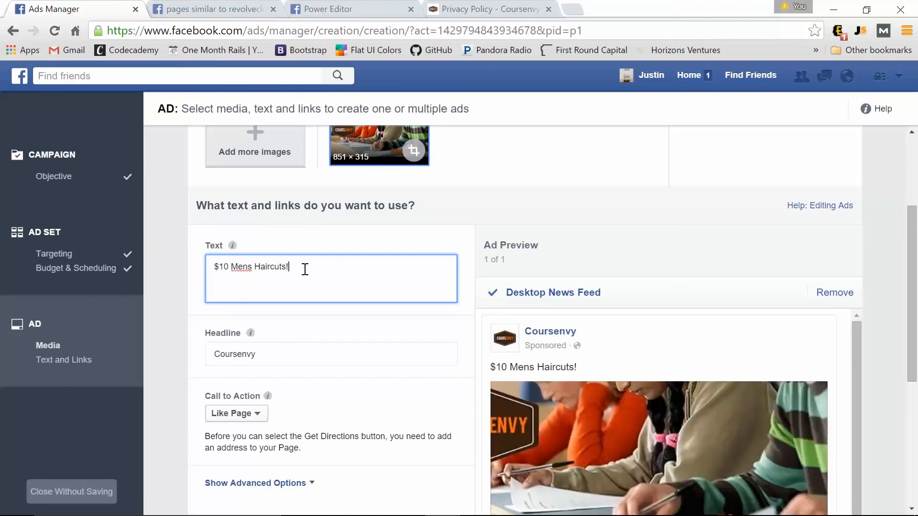
Replace the Coursenvy headline with 'Top Barber on Yelp Studio City!'.
scroll(318, 328, down, 3)
scroll(416, 313, up, 3)
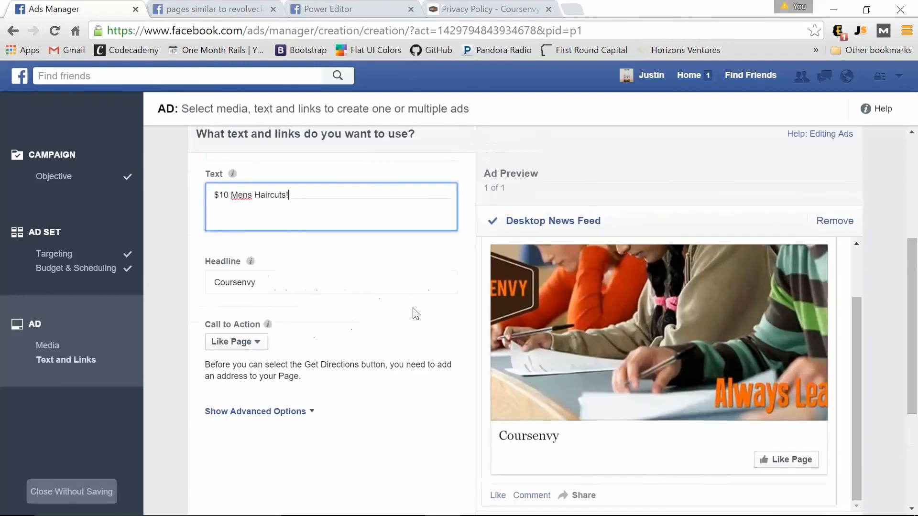
drag(274, 283, 196, 282)
key(BackSpace)
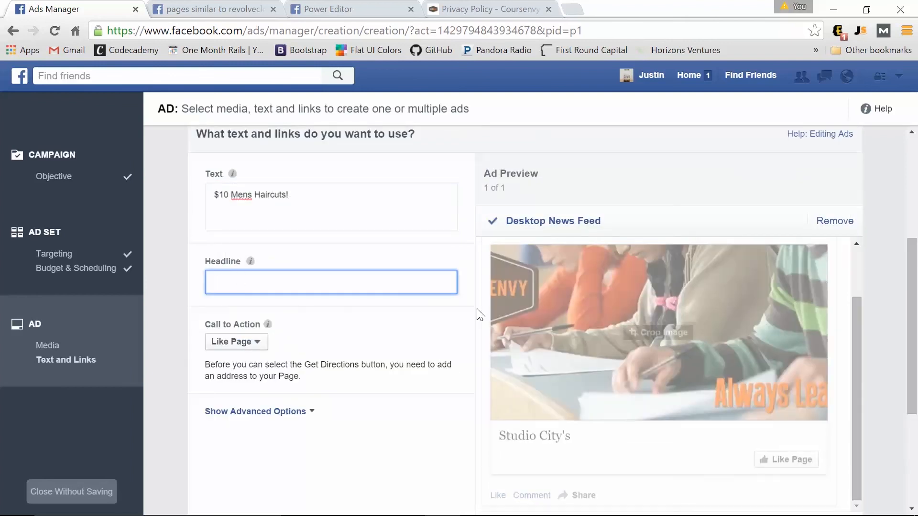
text(#1)
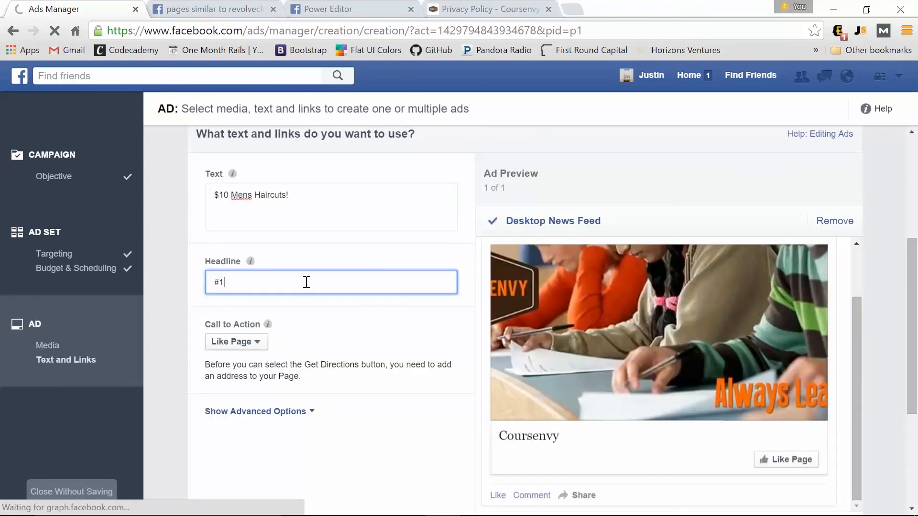
text( Barbe)
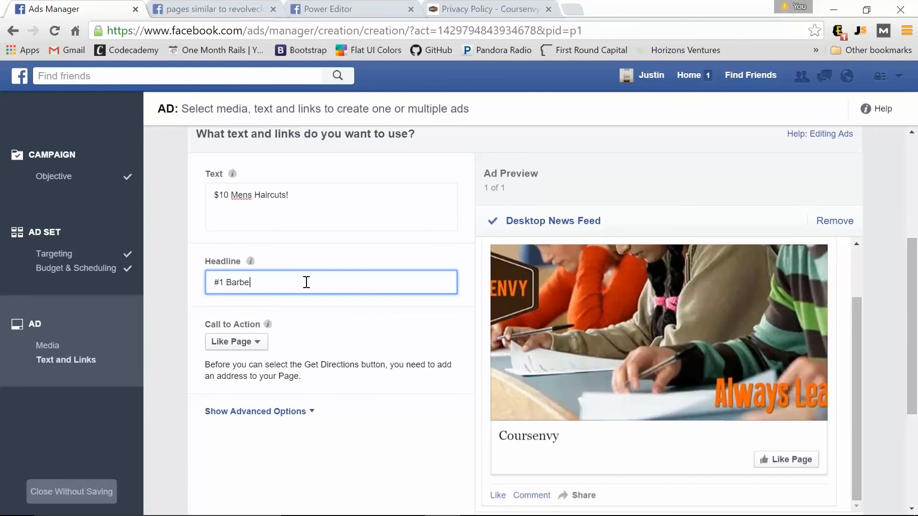
text(r on)
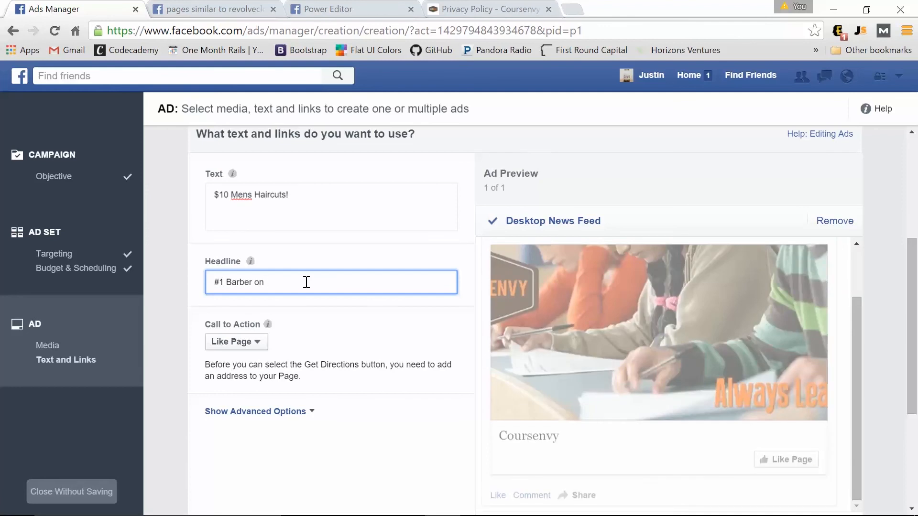
text( Yelp Studio City!)
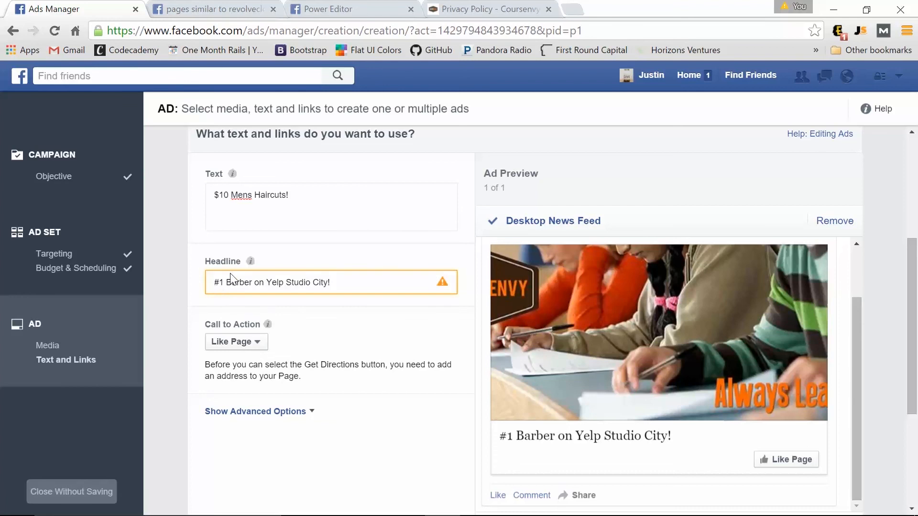
key(BackSpace)
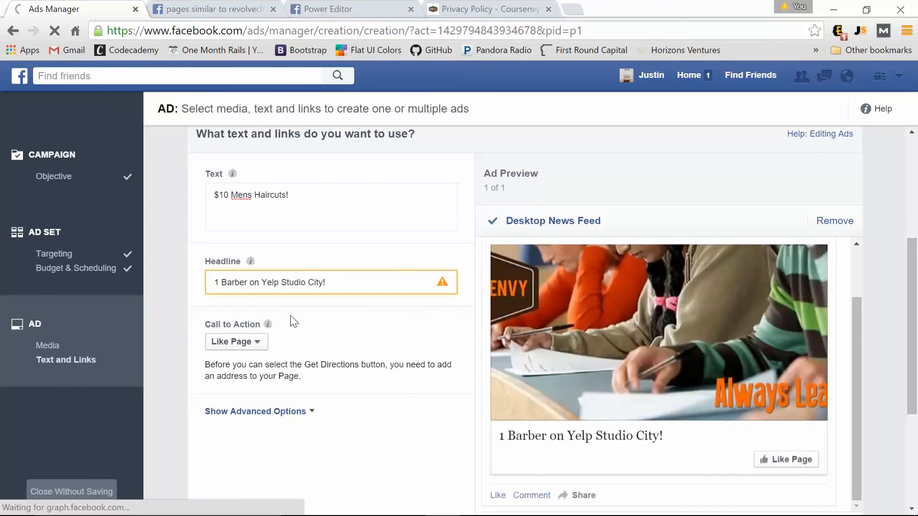
key(Delete)
text(Top)
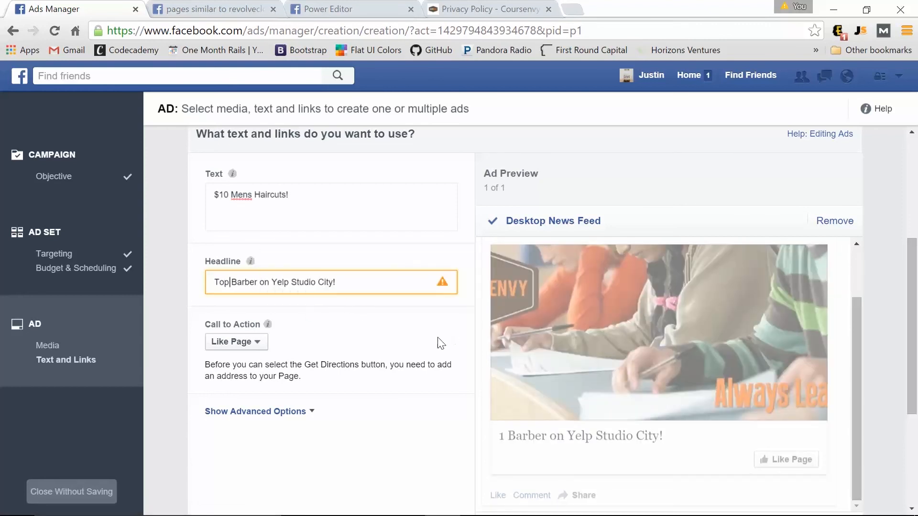
Refresh the ad preview and bring up the call-to-action choices.
scroll(290, 299, up, 2)
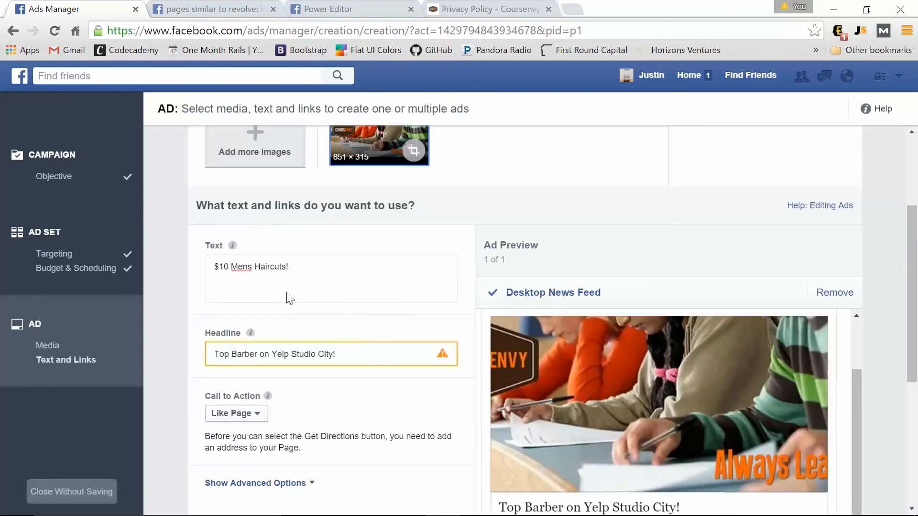
scroll(550, 439, up, 2)
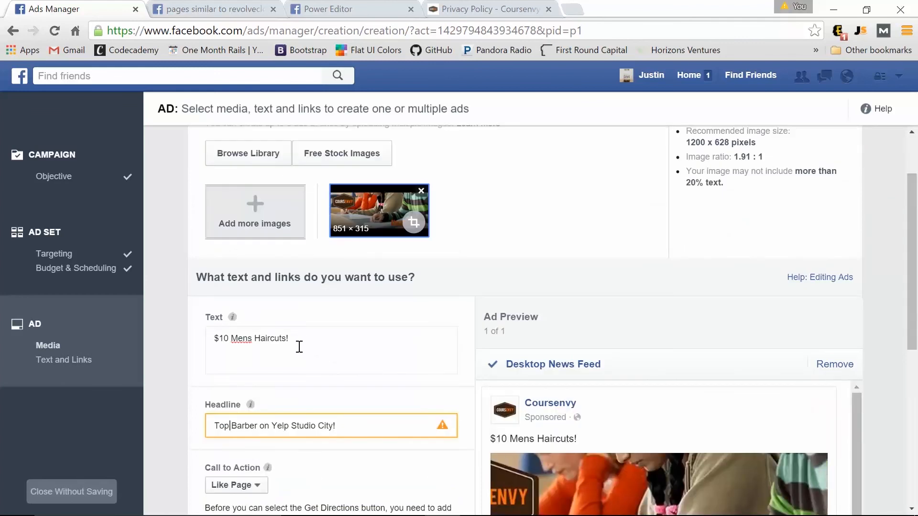
click(299, 347)
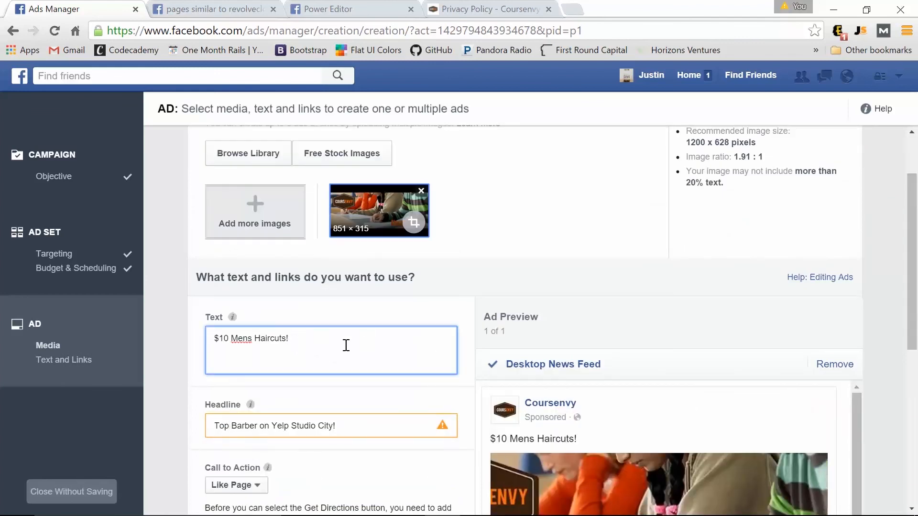
scroll(678, 349, down, 5)
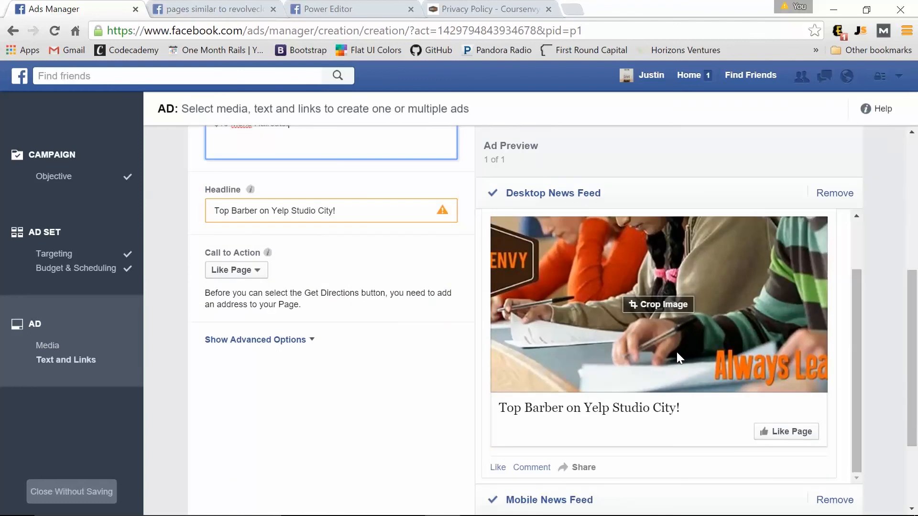
click(249, 286)
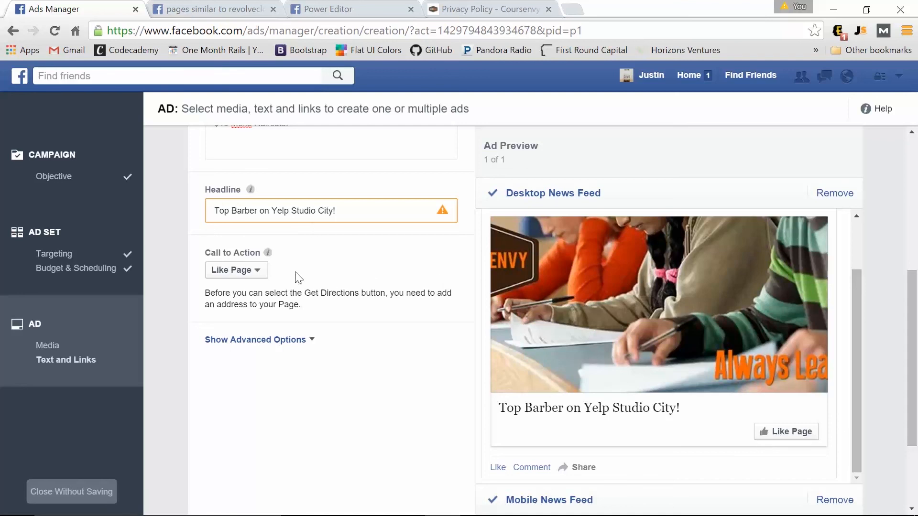
click(265, 271)
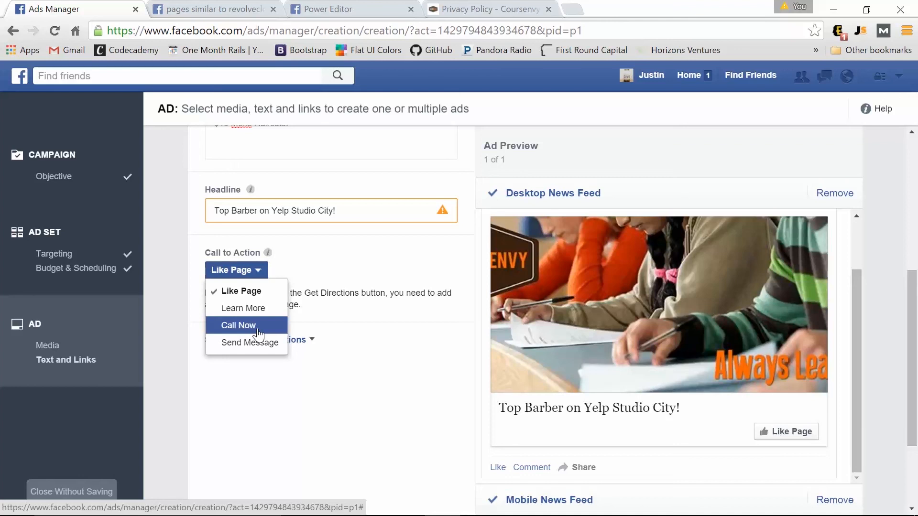
click(257, 329)
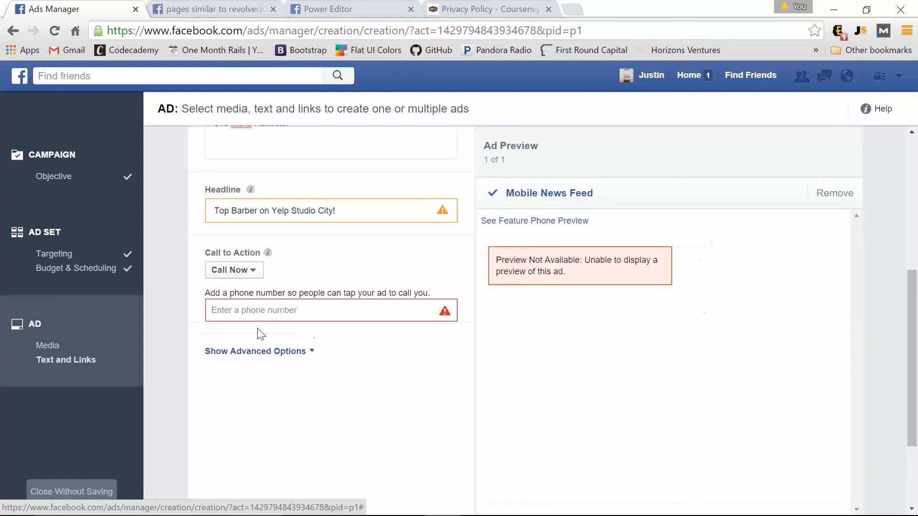
click(244, 279)
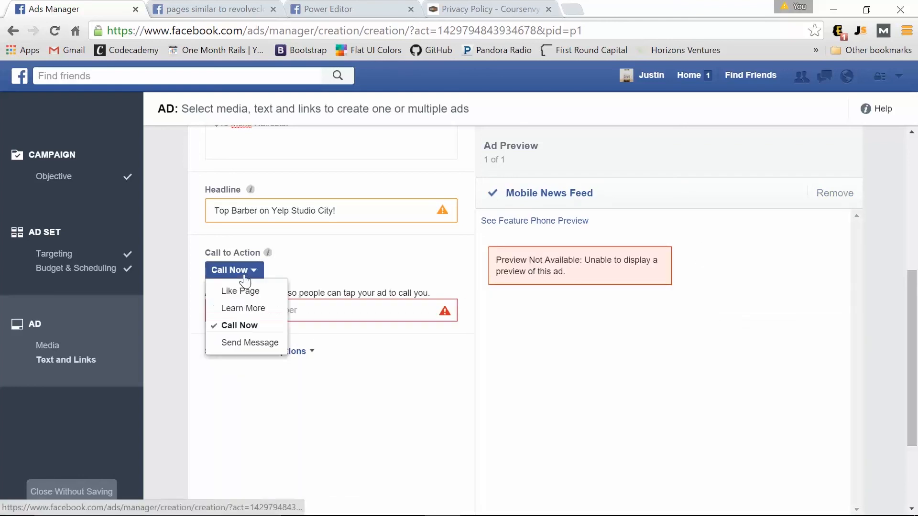
click(248, 308)
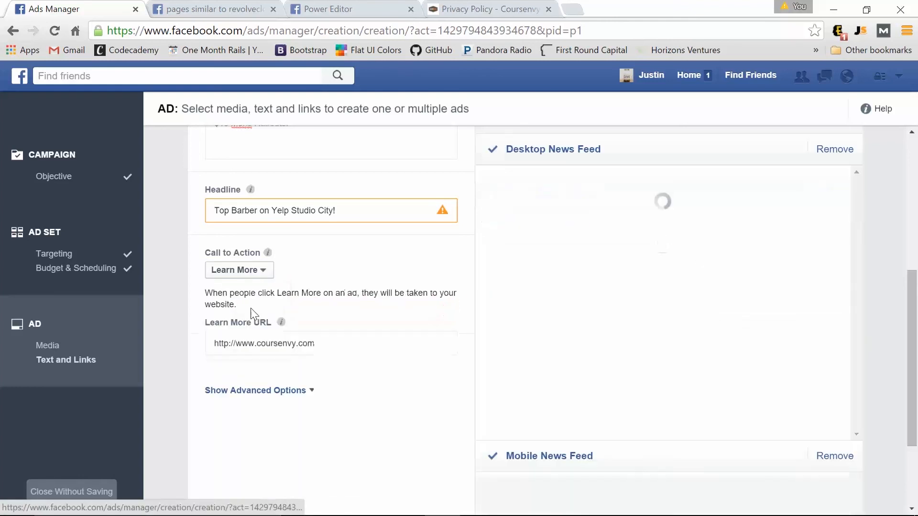
click(330, 347)
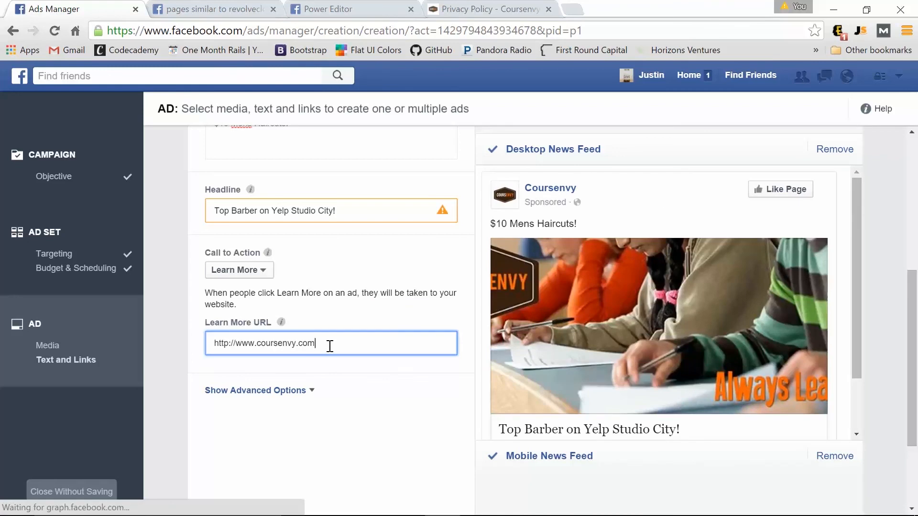
text(/)
text(1)
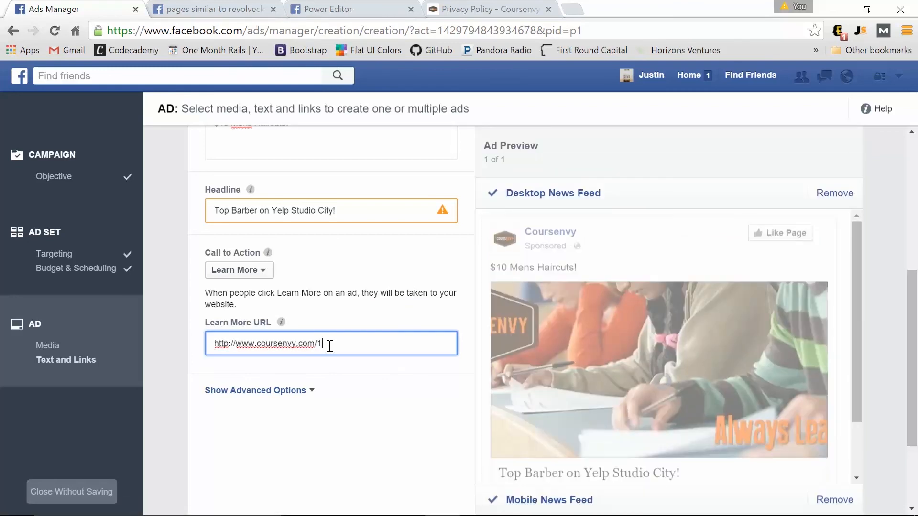
text(0-cut)
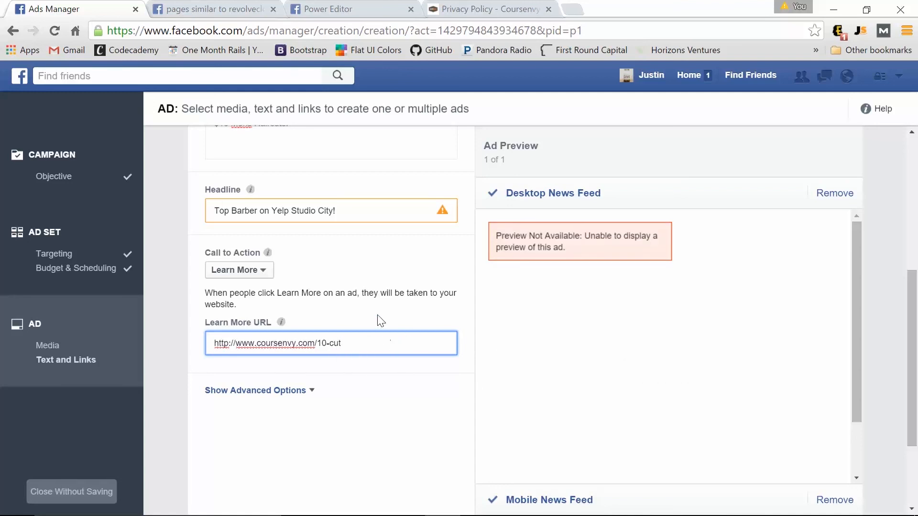
scroll(376, 335, up, 3)
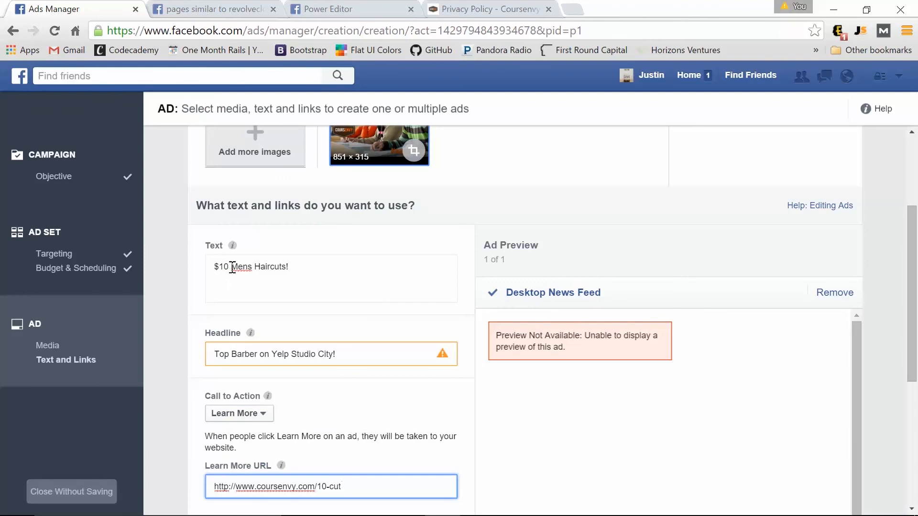
Change the ad text to '$10 Mens Haircut Coupon!' and scroll down to the preview.
click(231, 268)
click(303, 265)
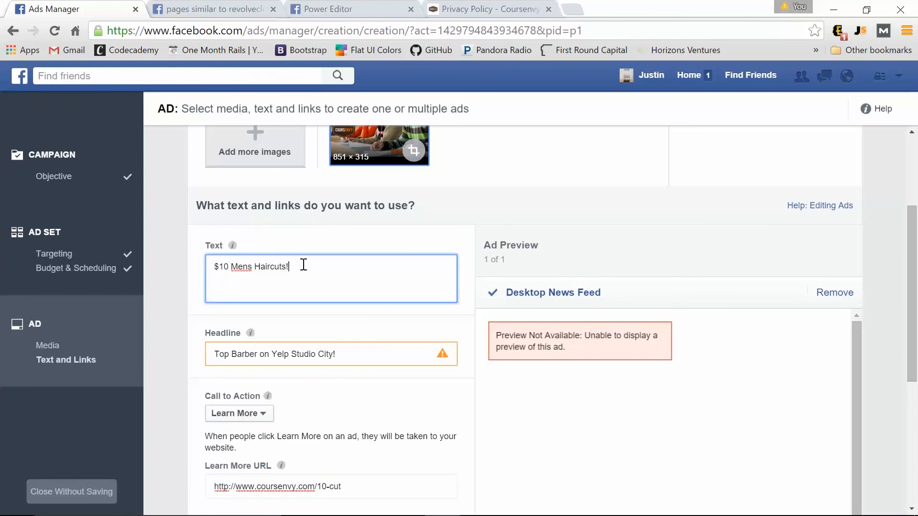
key(BackSpace)
key(BackSpace)
text(Coupon!)
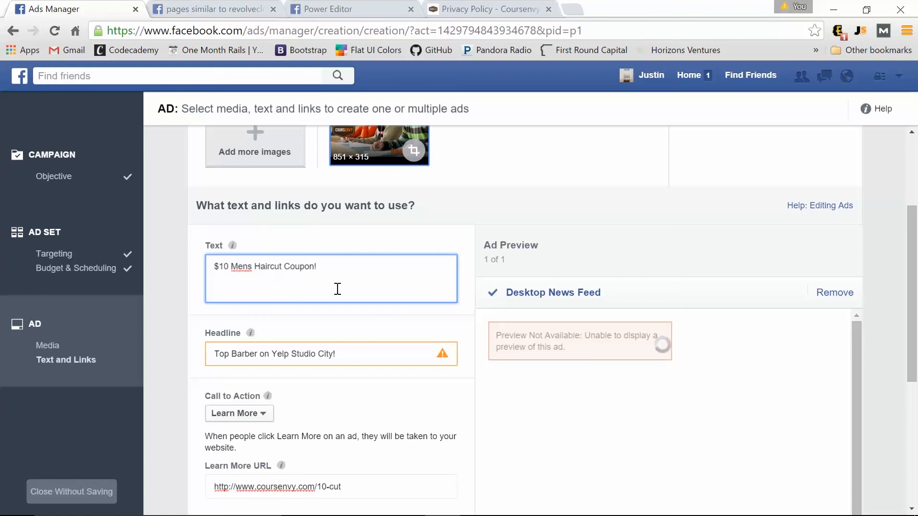
scroll(302, 330, down, 2)
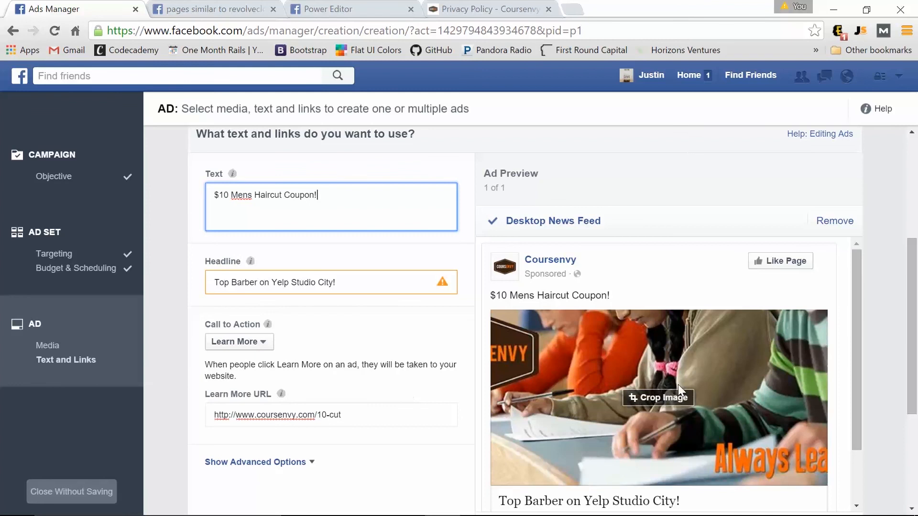
scroll(352, 383, down, 2)
scroll(725, 328, down, 2)
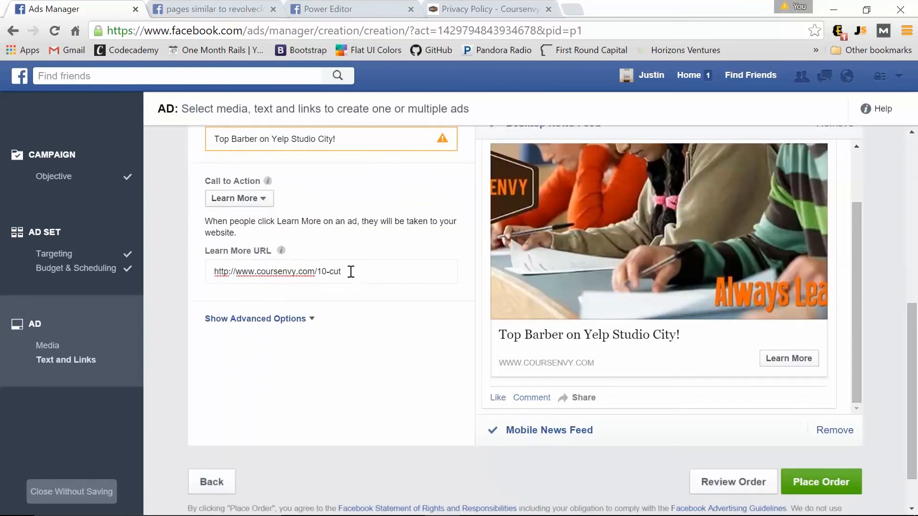
mouse_move(647, 294)
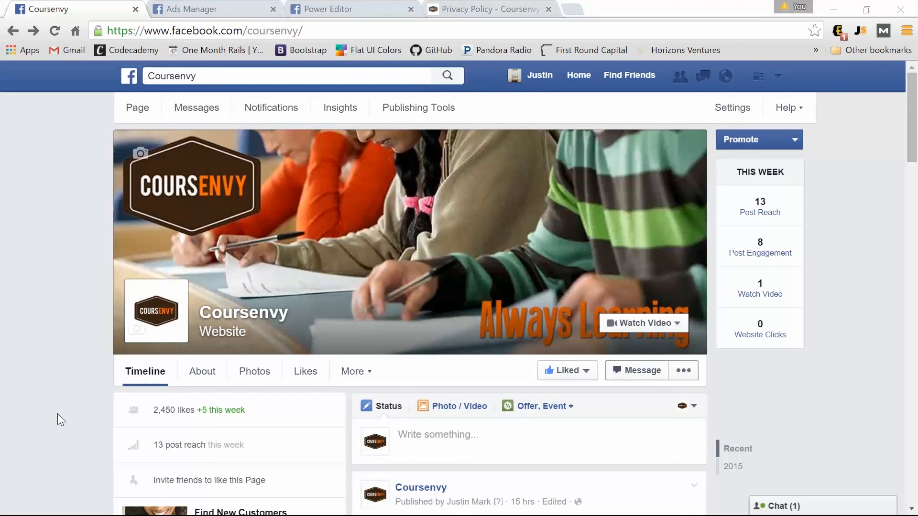
Scroll the Coursenvy page timeline and open the account dropdown in the top bar.
scroll(510, 443, down, 2)
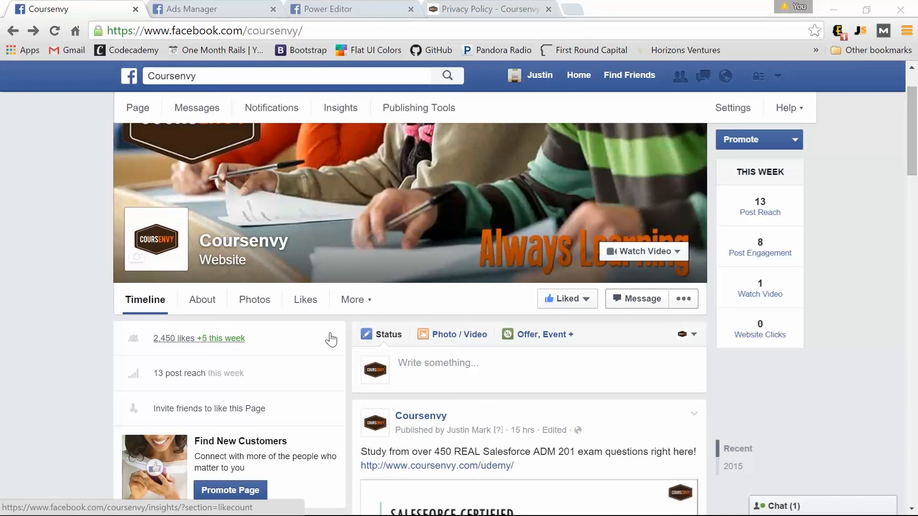
click(778, 76)
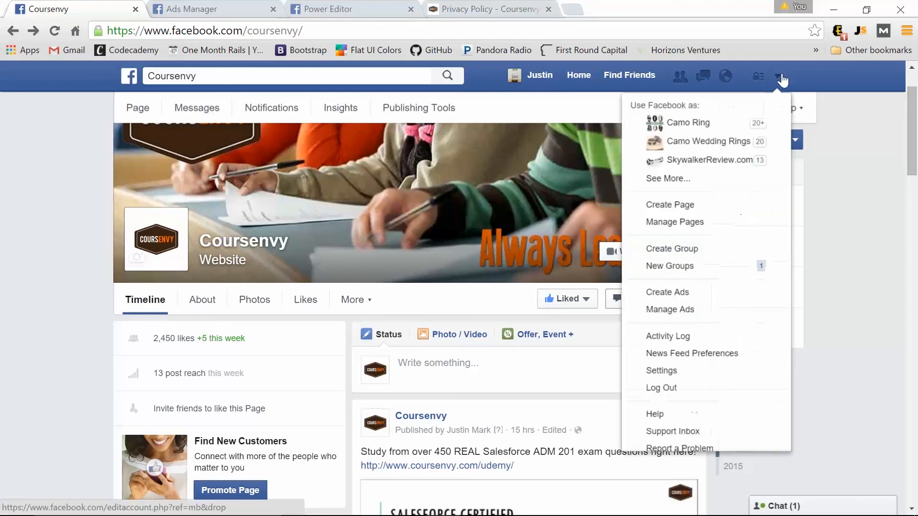
Start a new ad with the Promote your Page objective and continue to audience and budget.
click(675, 291)
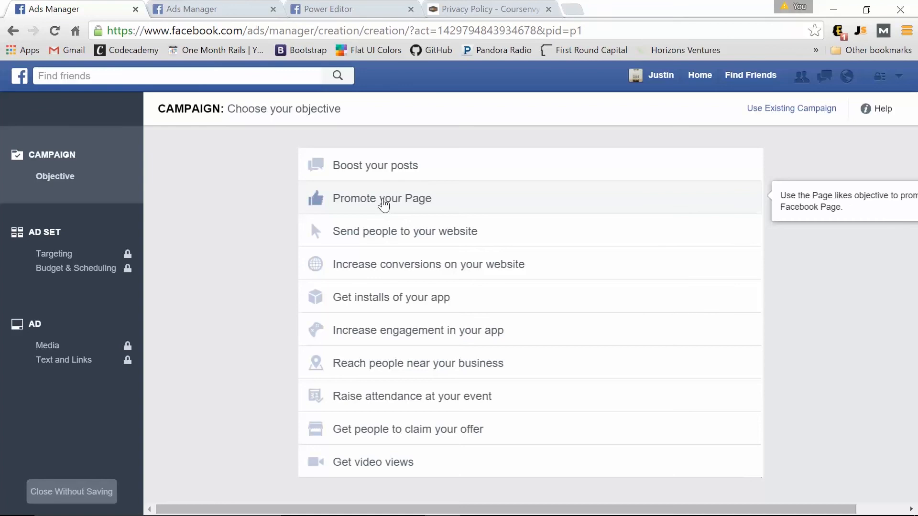
click(382, 205)
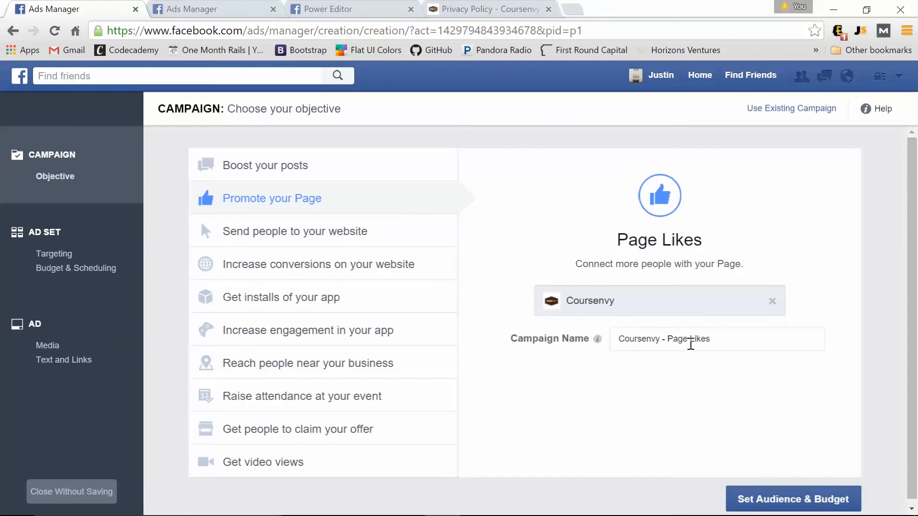
click(798, 499)
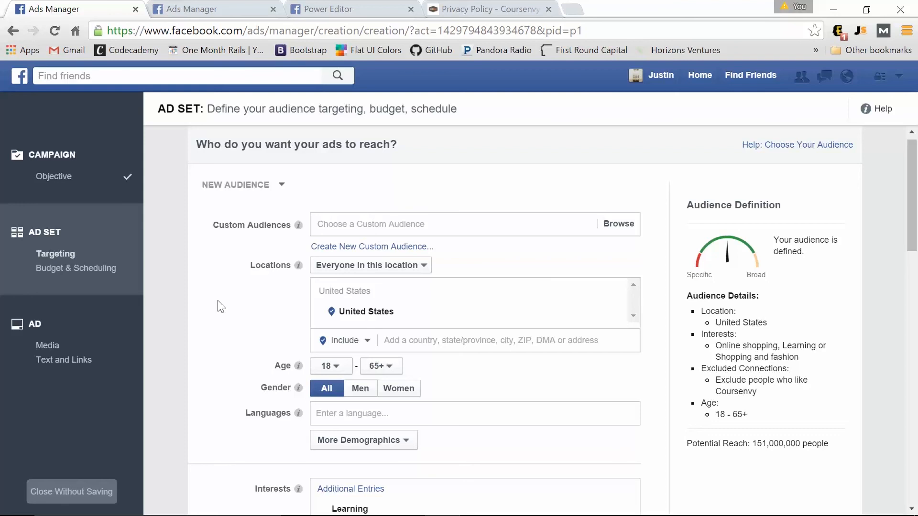
Replace United States with Pakistan and India as the ad set's target locations.
scroll(221, 307, down, 2)
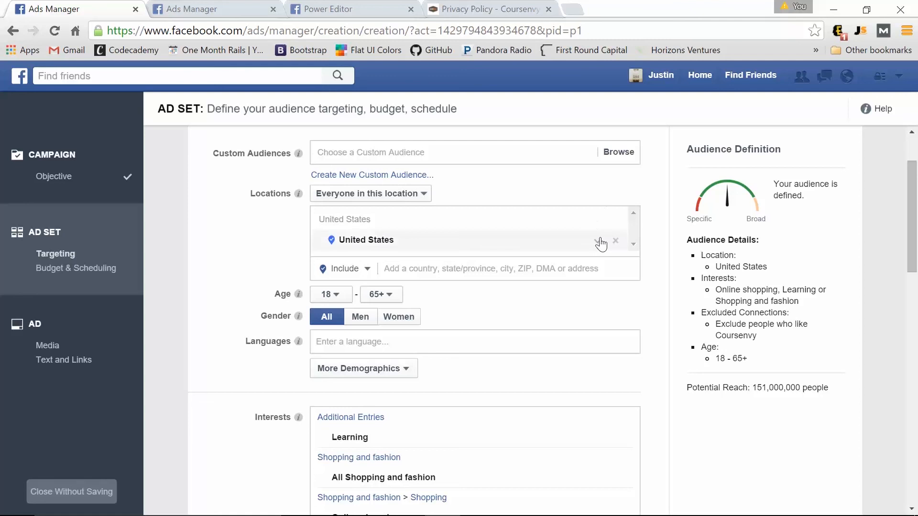
click(616, 240)
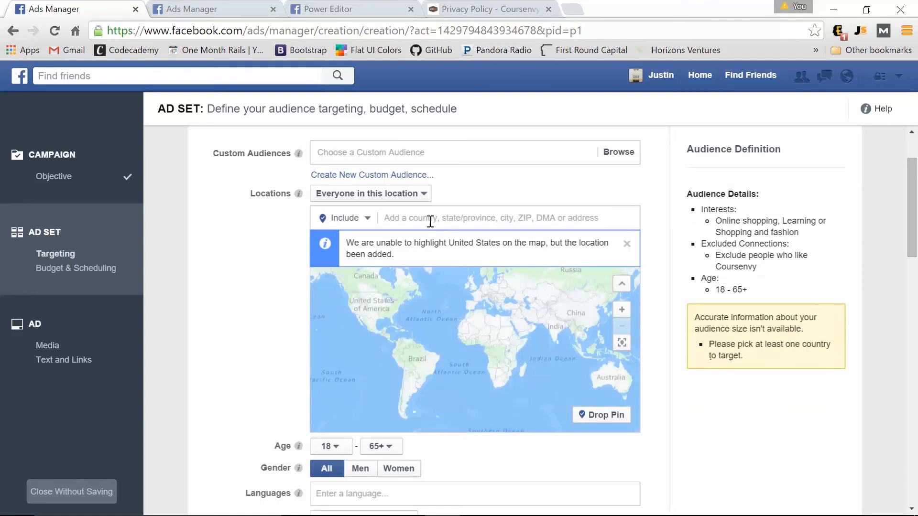
click(430, 220)
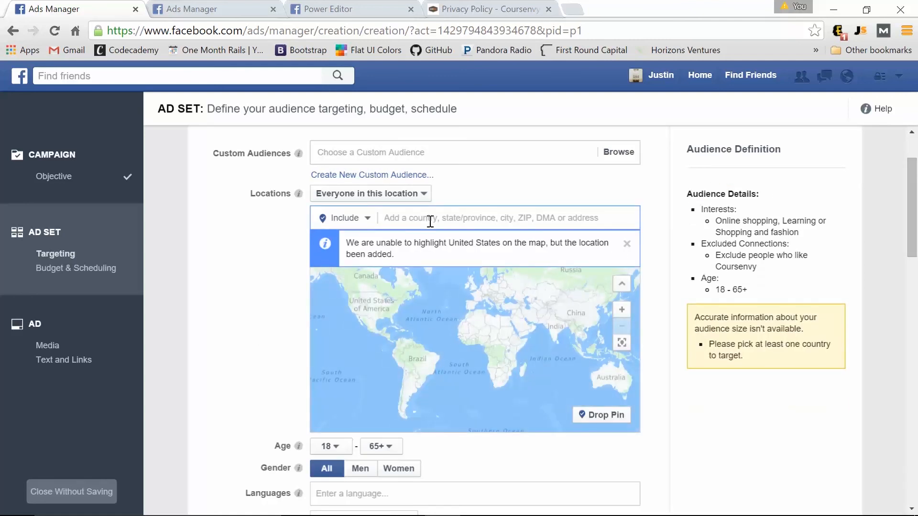
text(pakistan)
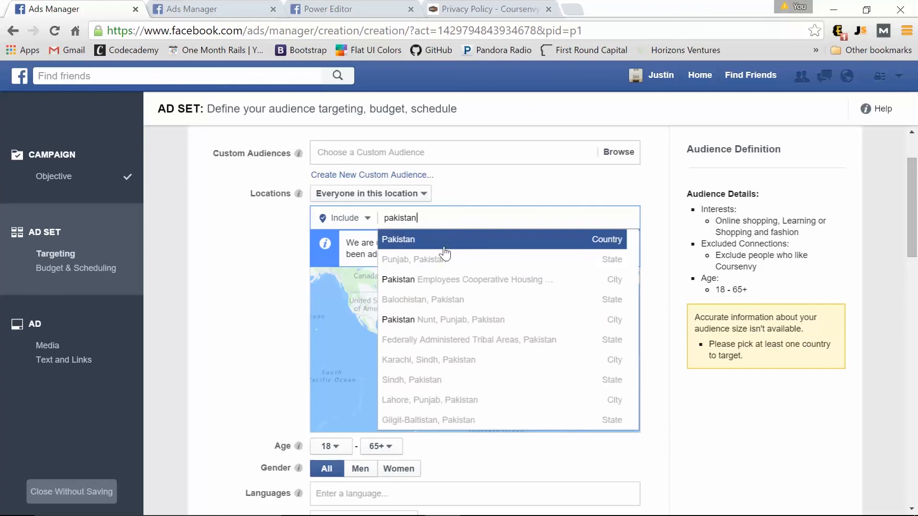
click(445, 250)
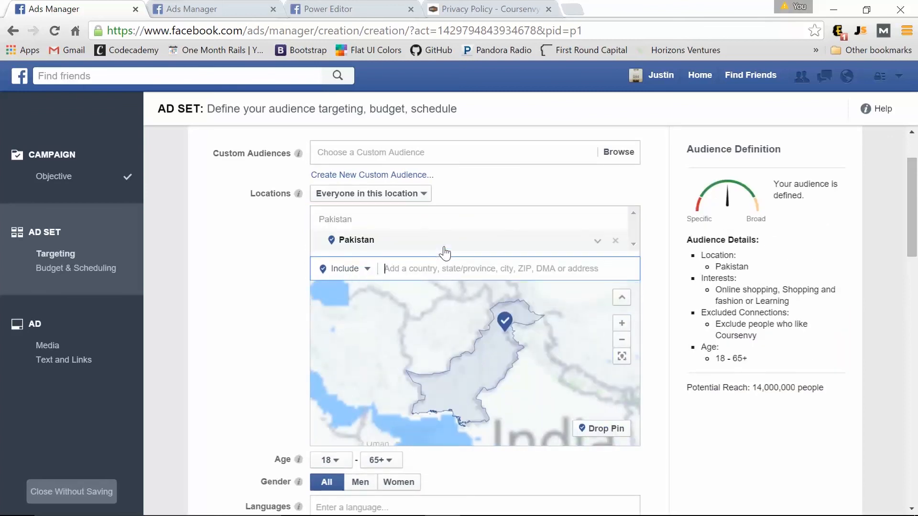
text(india)
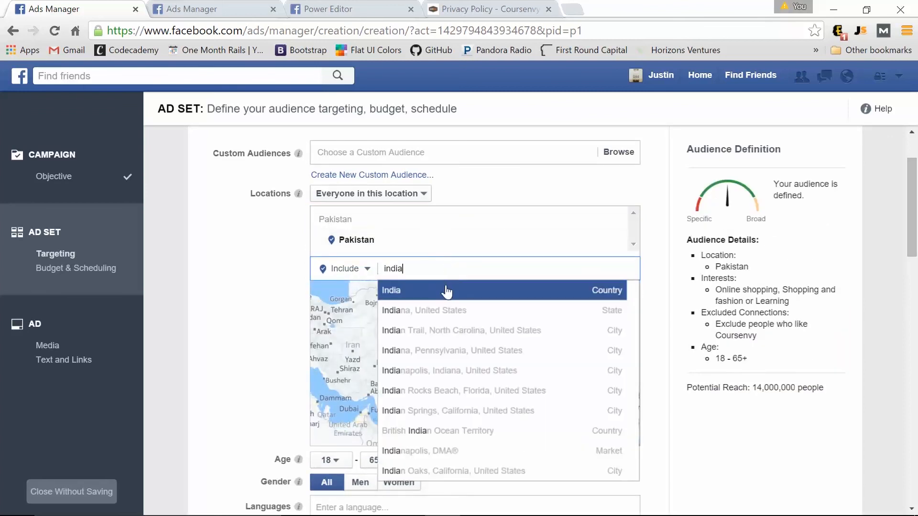
click(444, 289)
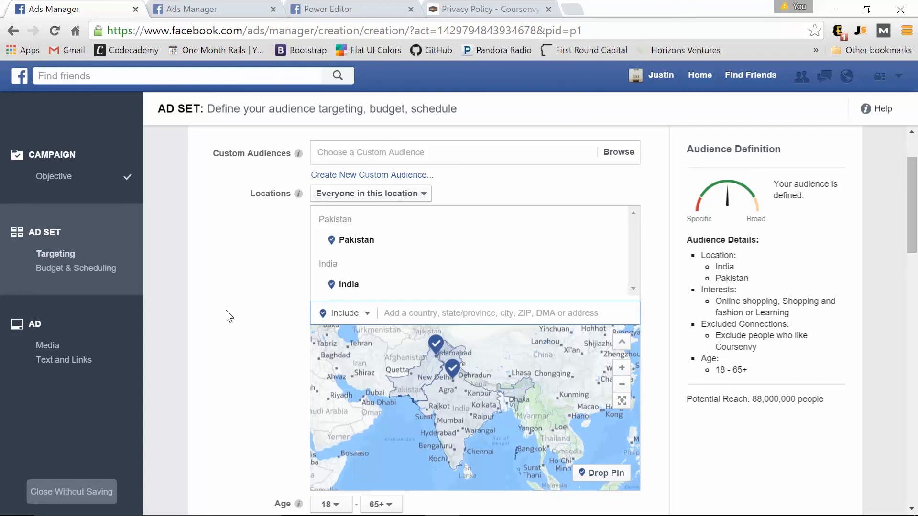
scroll(242, 427, up, 2)
scroll(243, 427, down, 7)
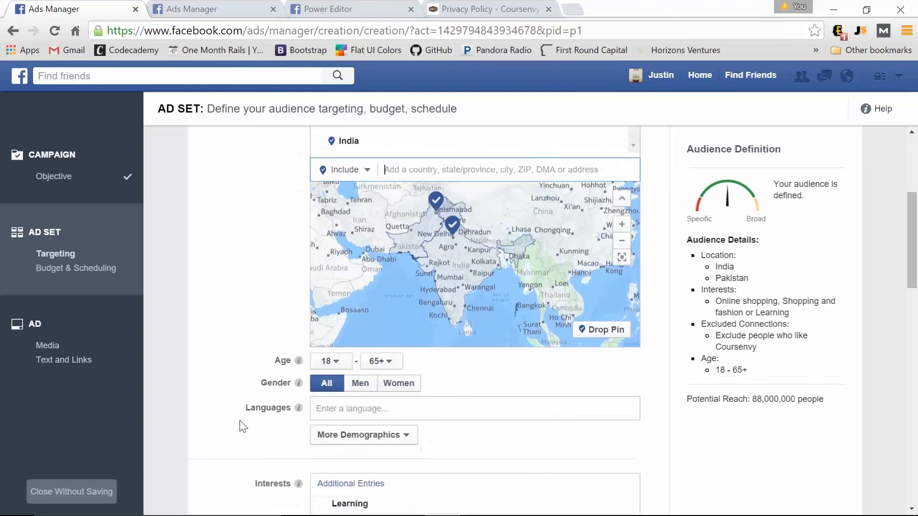
Replace the shopping interests with E-learning, found by searching 'online course'.
mouse_move(353, 367)
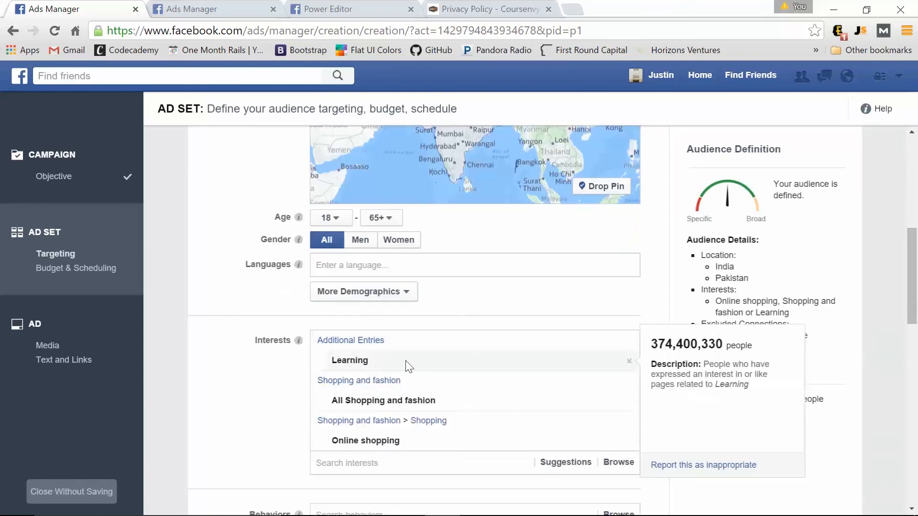
click(629, 401)
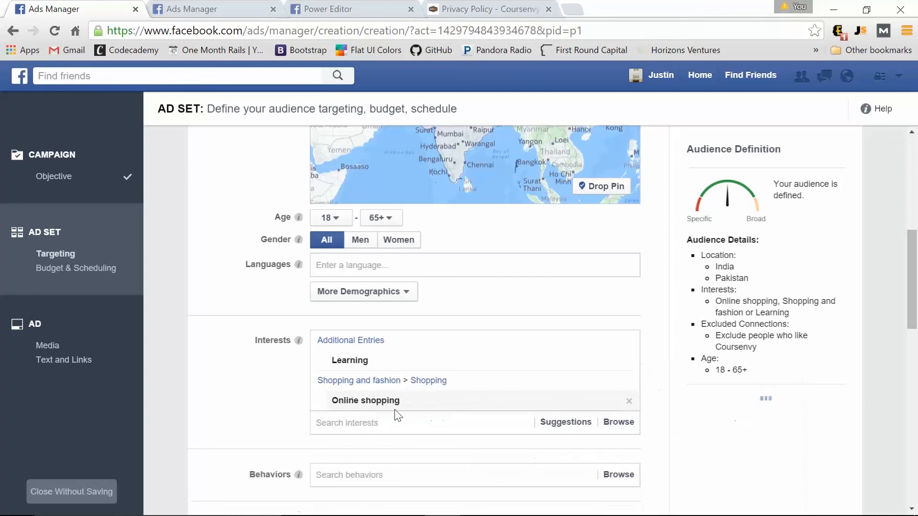
click(630, 401)
click(384, 383)
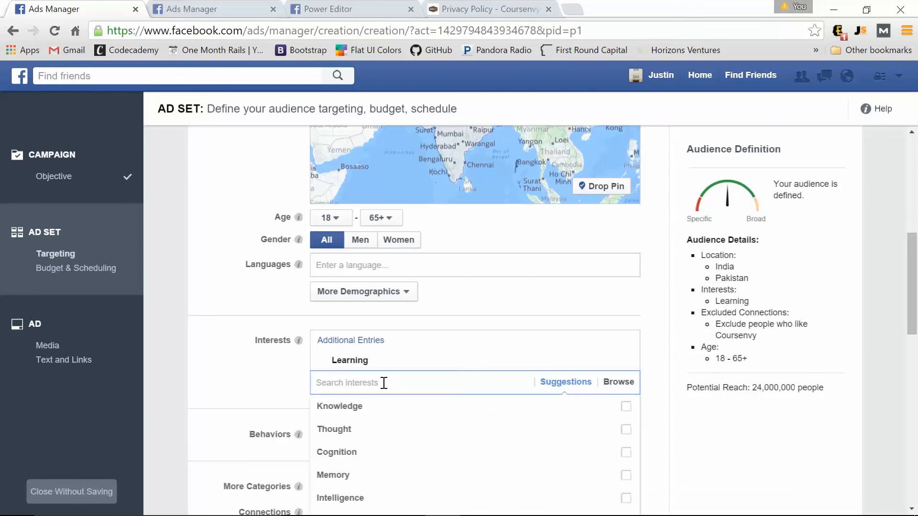
text(online cou)
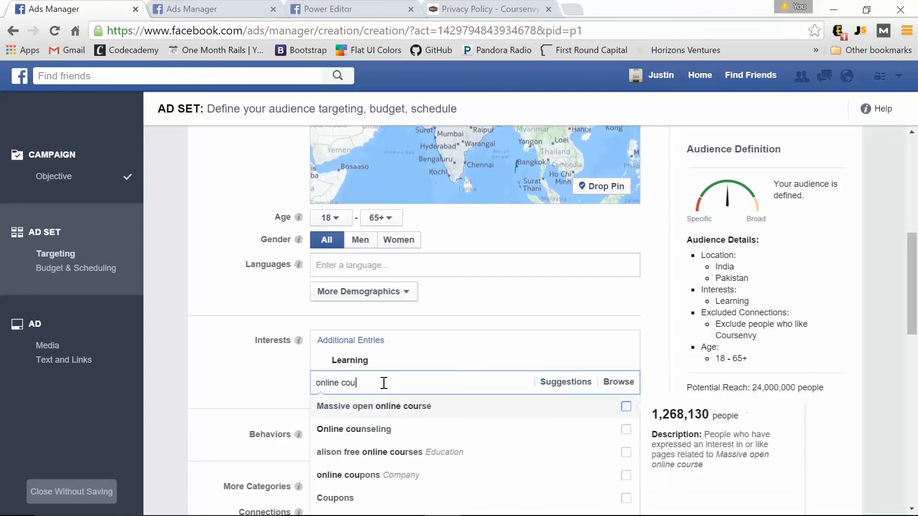
text(rses)
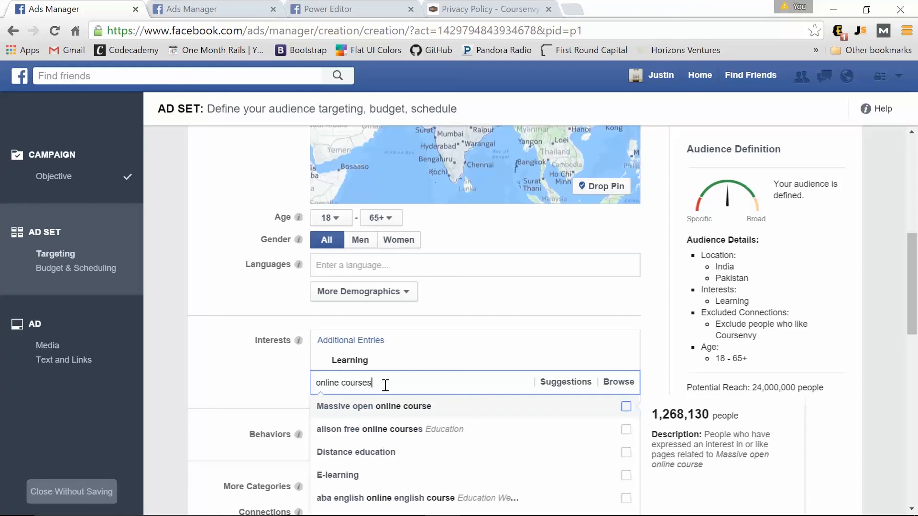
scroll(385, 386, down, 1)
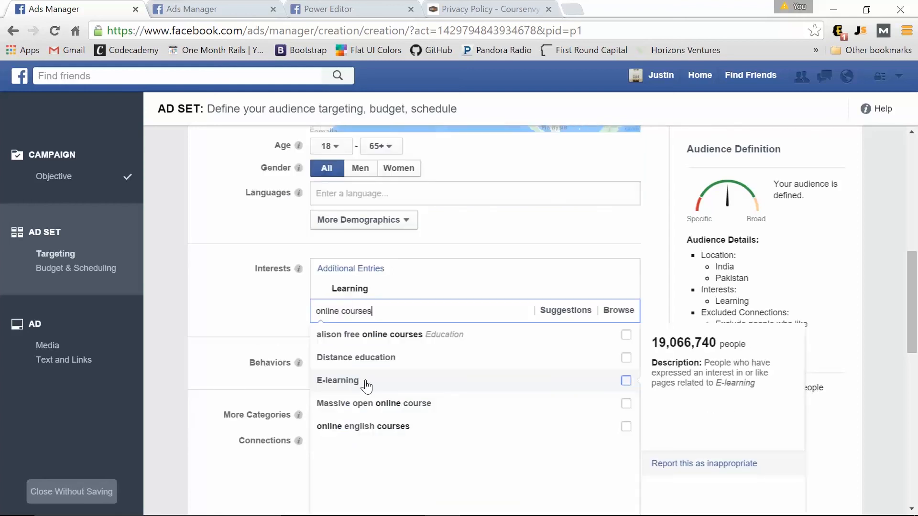
click(366, 382)
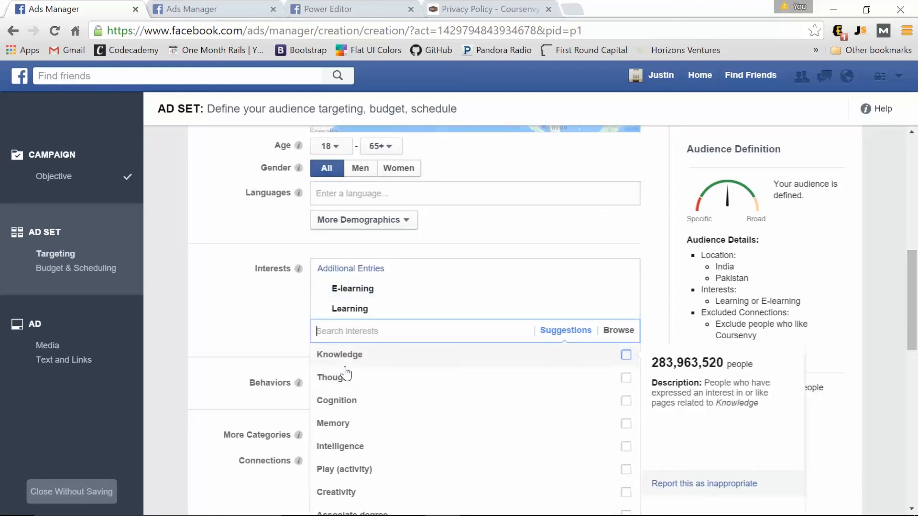
click(273, 332)
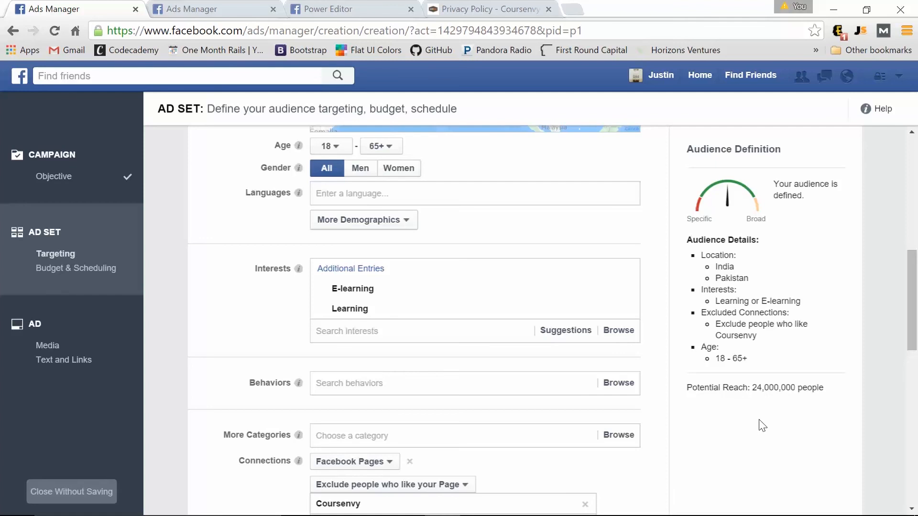
scroll(763, 428, up, 2)
scroll(763, 429, up, 5)
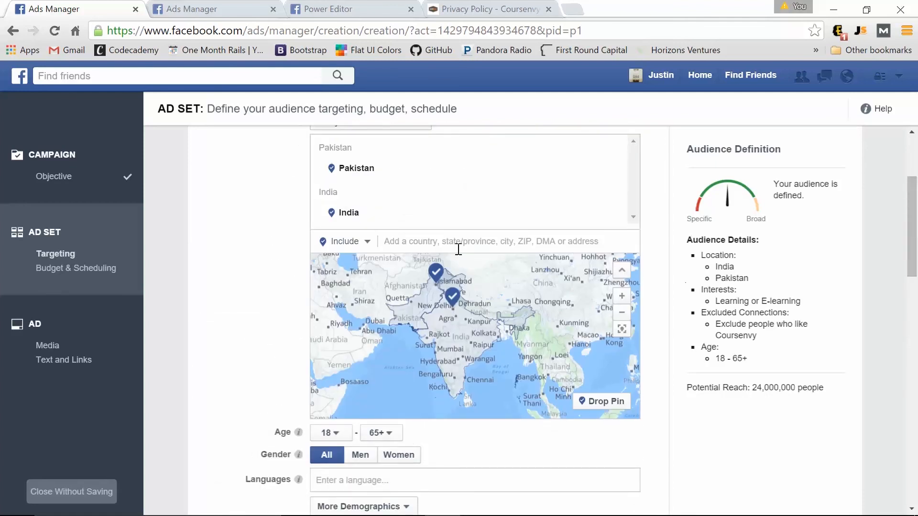
scroll(476, 380, down, 4)
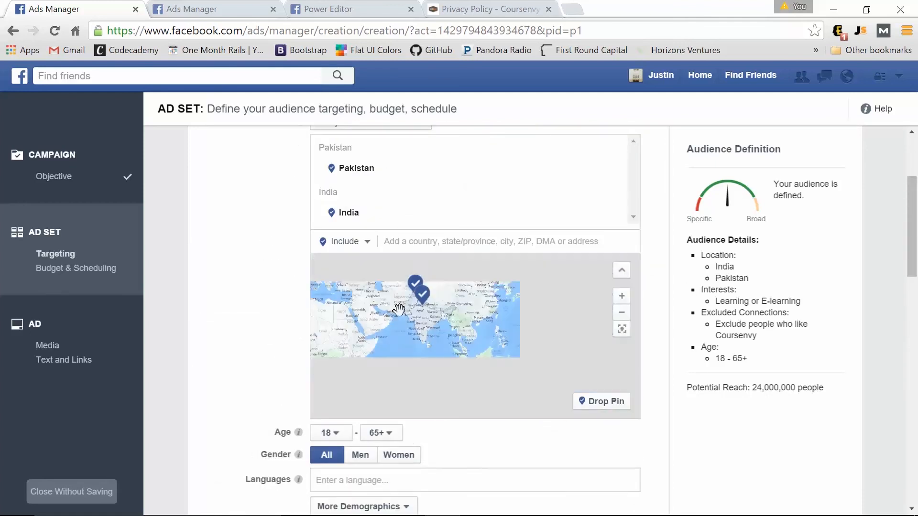
scroll(303, 387, down, 3)
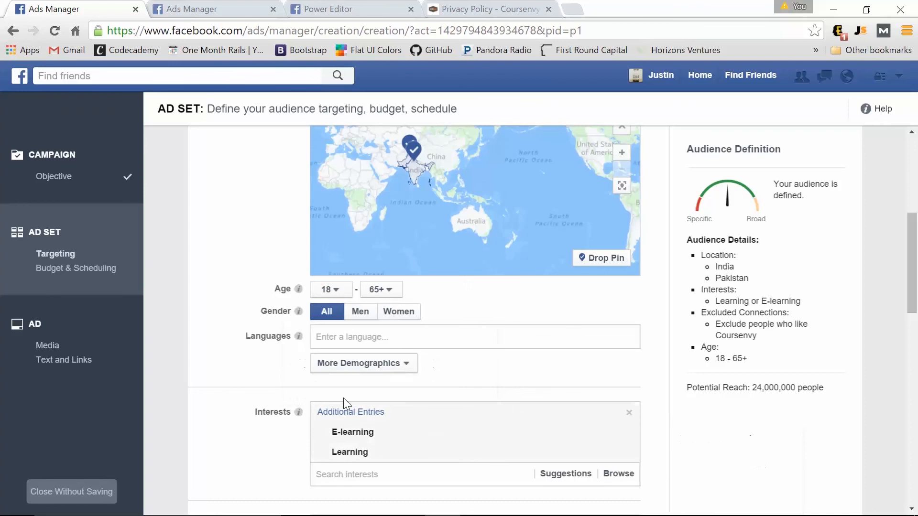
scroll(223, 408, up, 3)
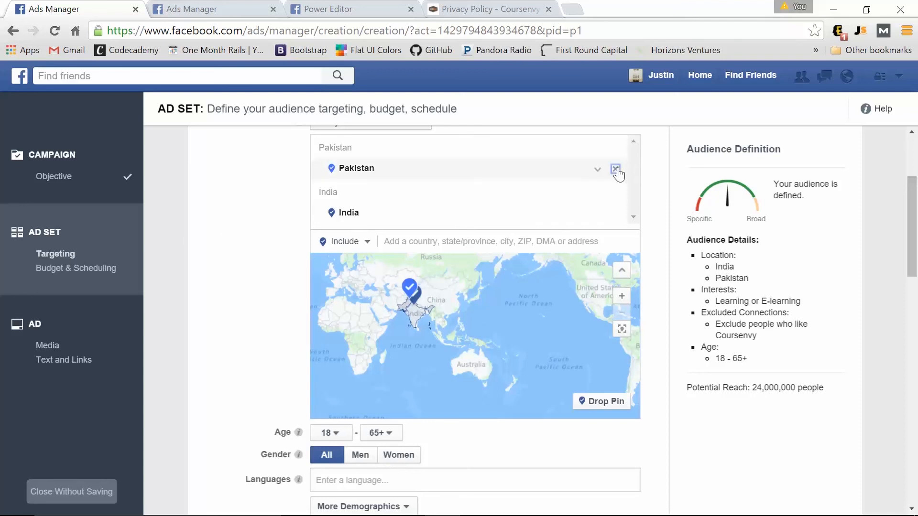
Swap Pakistan and India for the United States, United Kingdom and Australia as target locations.
click(616, 170)
click(618, 171)
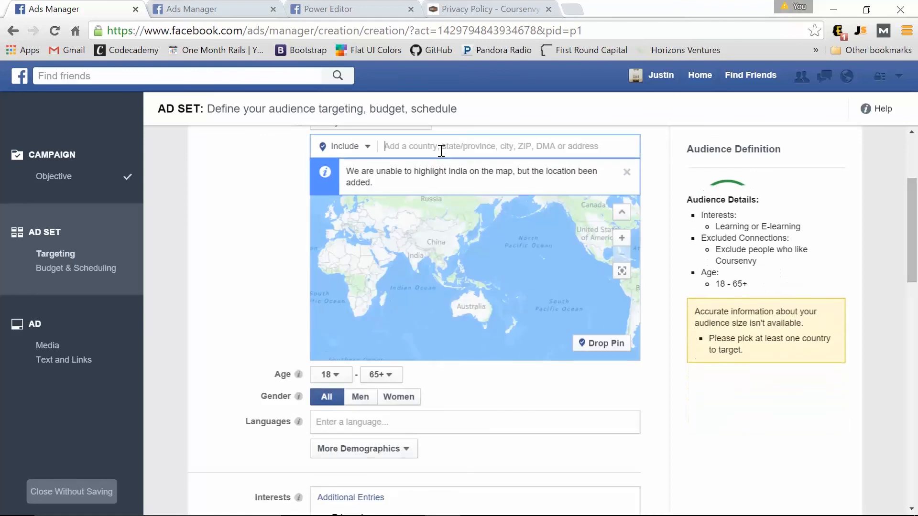
text(united)
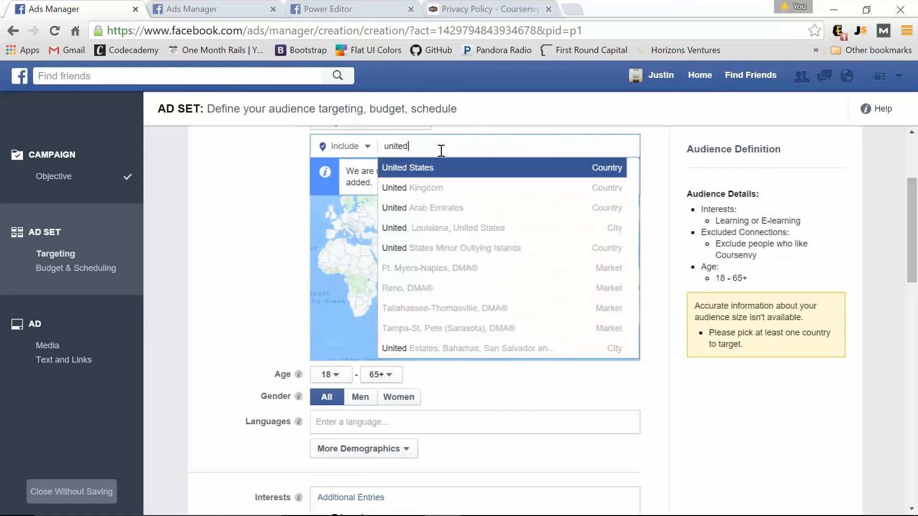
click(441, 172)
text(united)
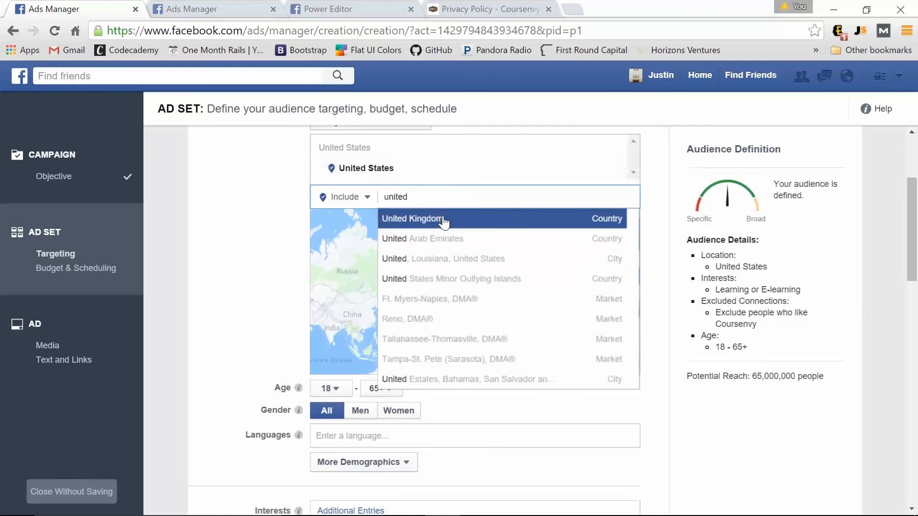
click(441, 219)
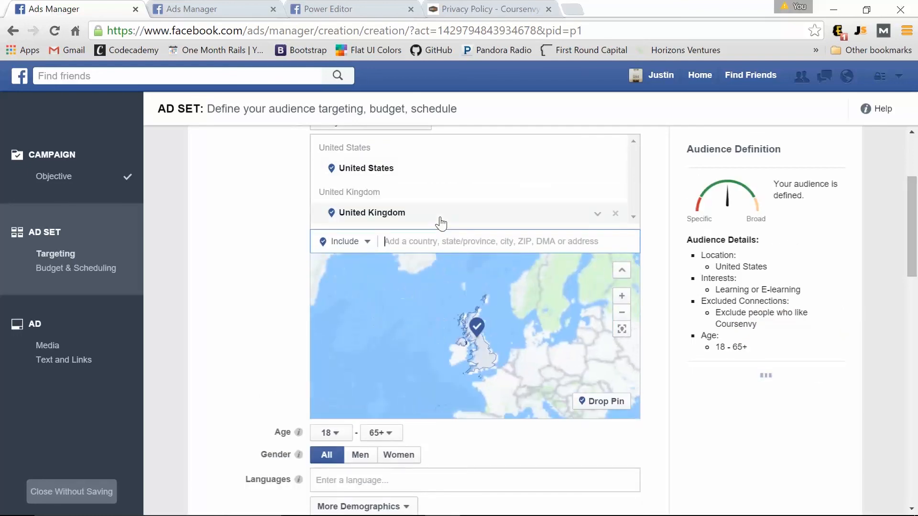
text(austr)
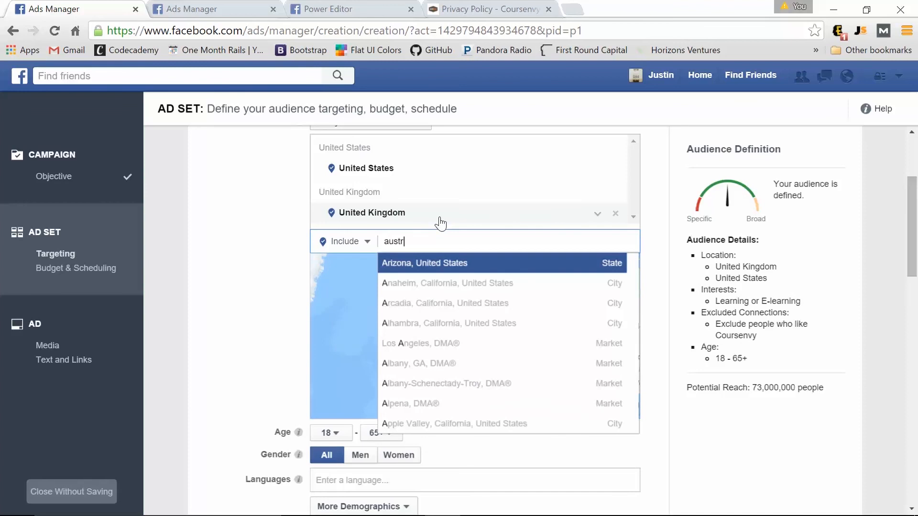
click(440, 262)
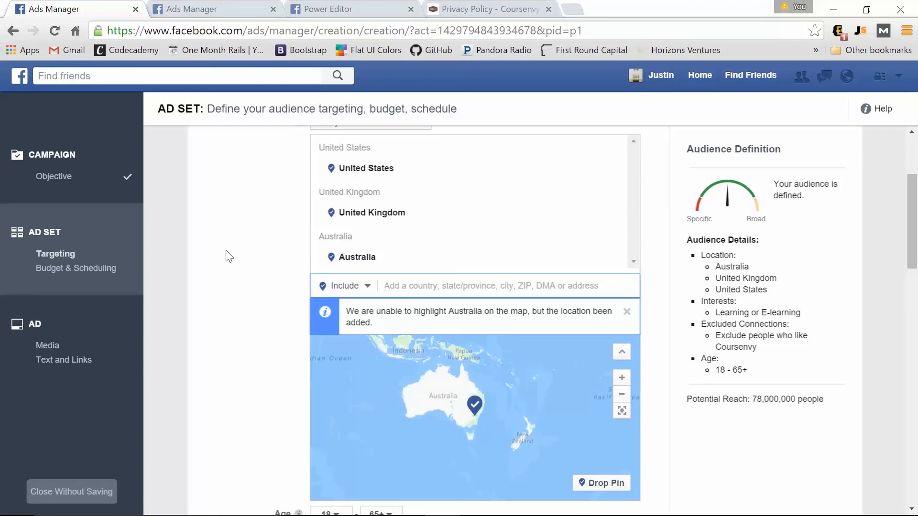
scroll(229, 253, down, 5)
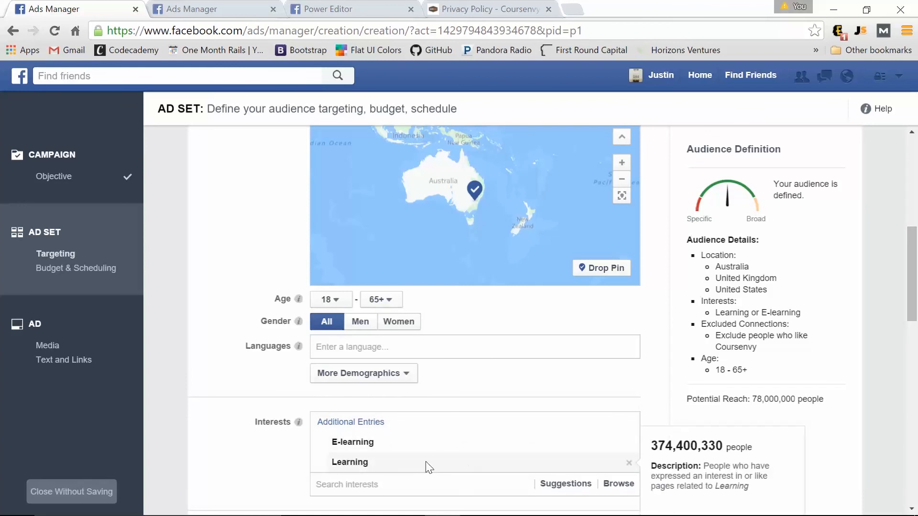
Search 'udemy' and add the Udemy website as a targeted interest.
click(371, 483)
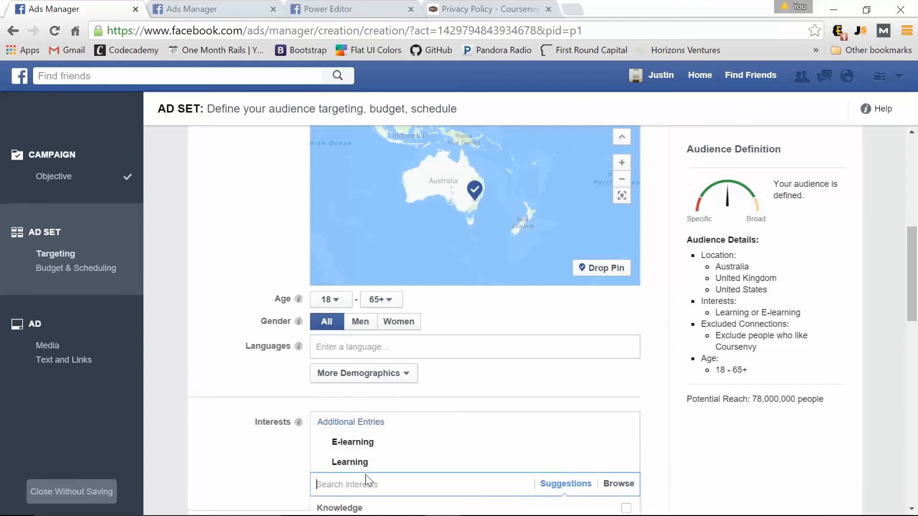
text(udemy)
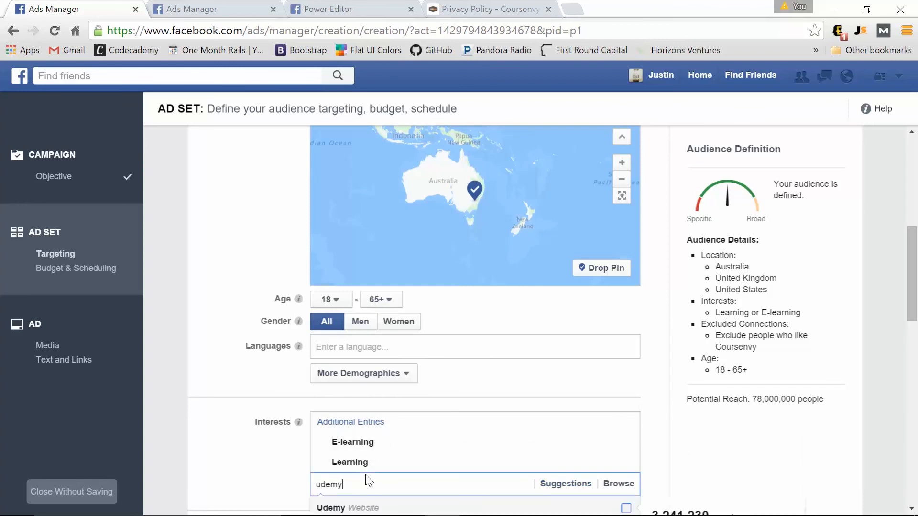
click(371, 509)
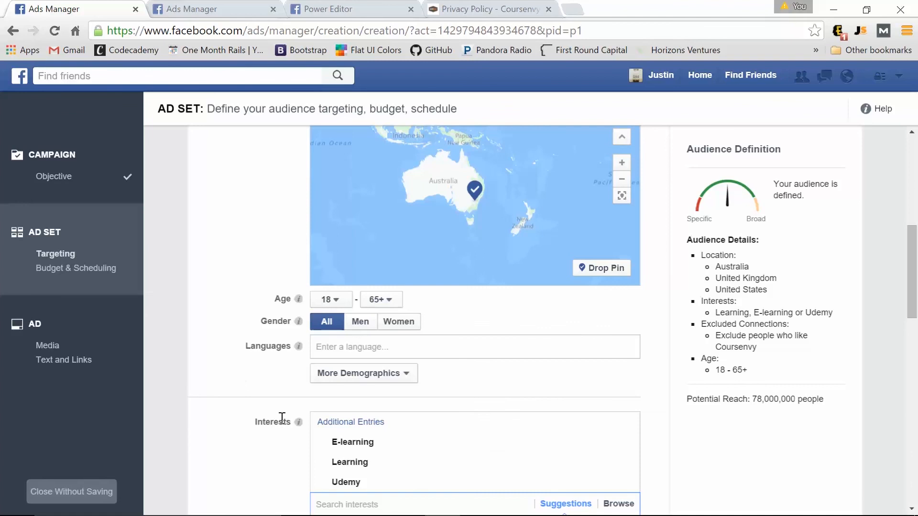
Try men-only gender targeting, then set gender back to All.
mouse_move(298, 422)
click(360, 323)
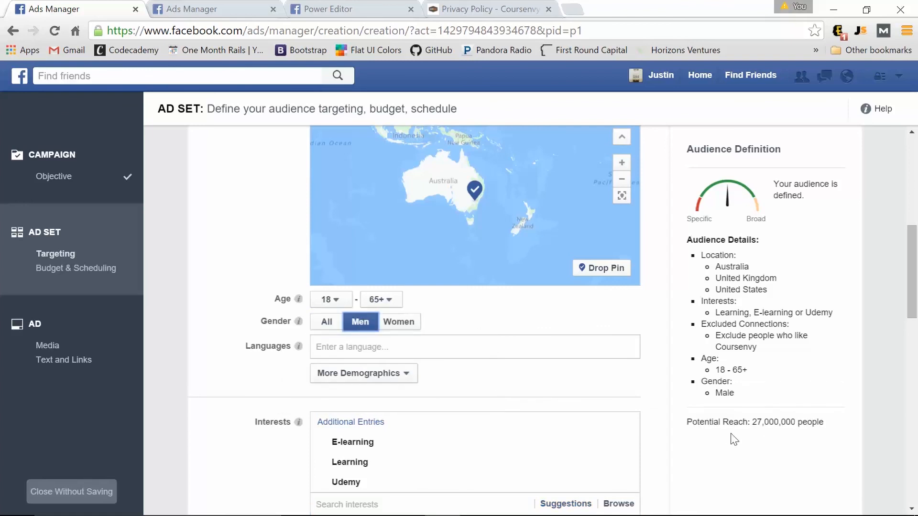
click(337, 327)
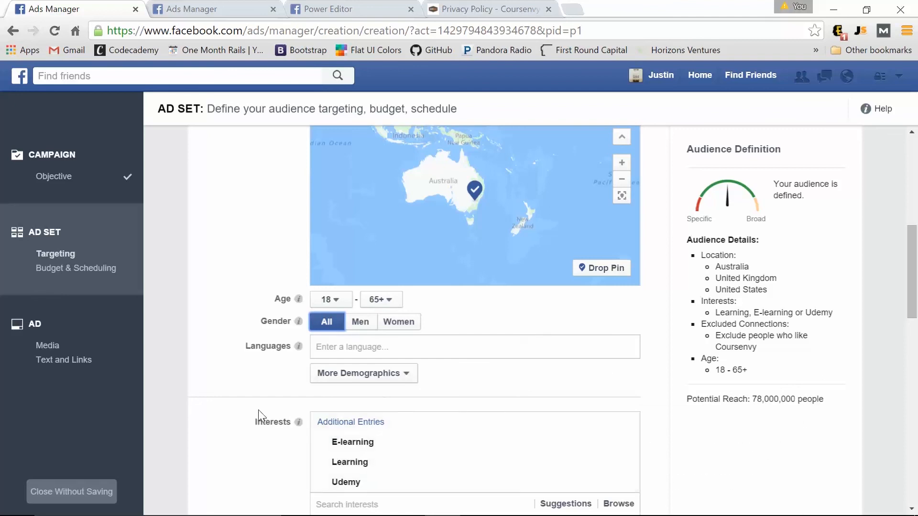
scroll(258, 410, down, 7)
scroll(234, 291, up, 4)
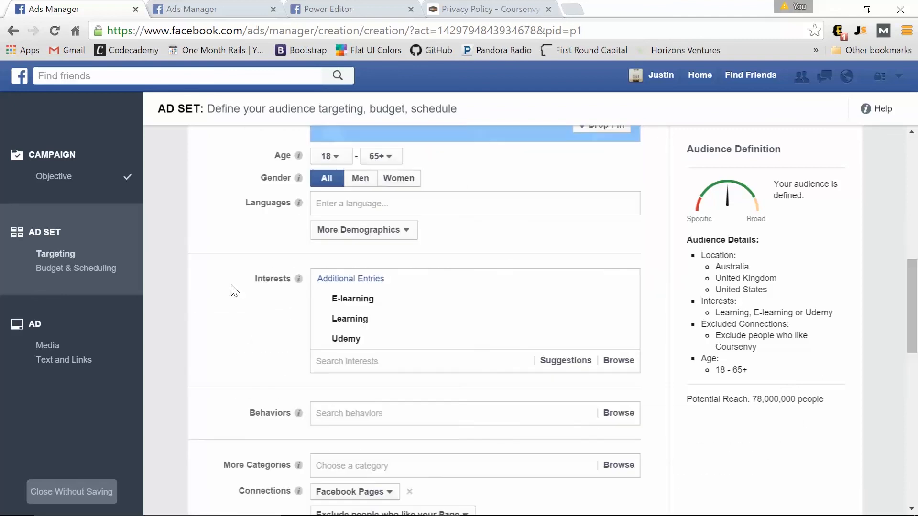
scroll(233, 291, down, 3)
scroll(233, 288, up, 3)
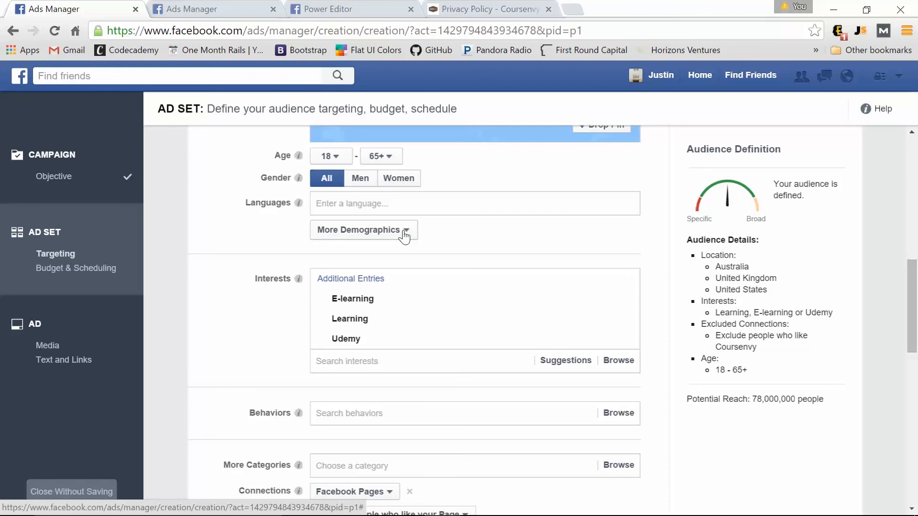
click(404, 234)
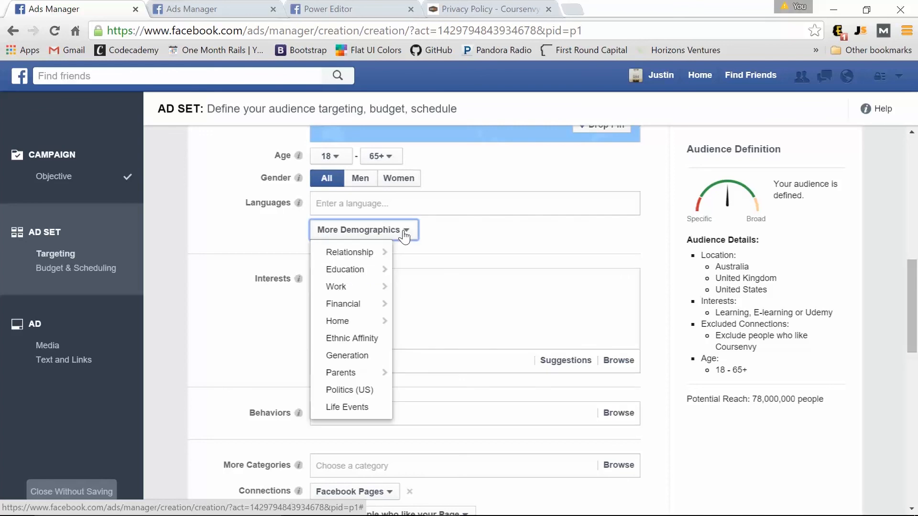
mouse_move(355, 293)
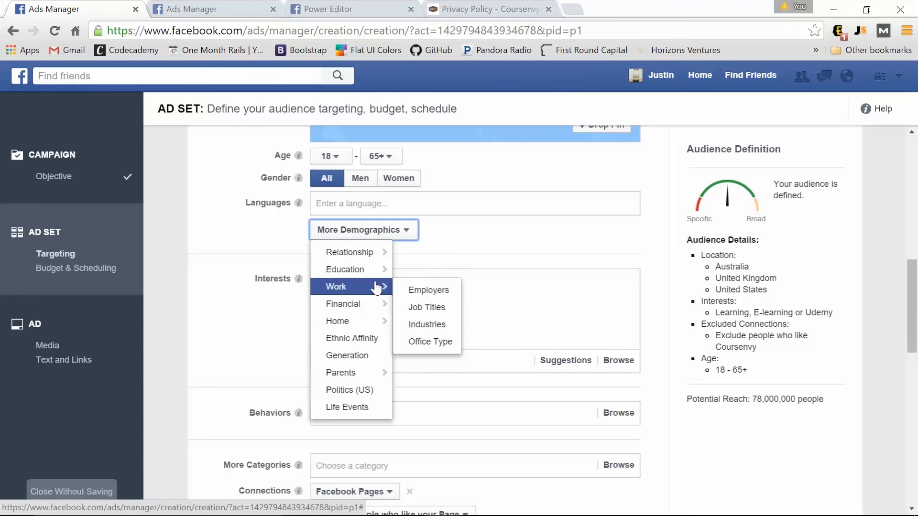
mouse_move(364, 378)
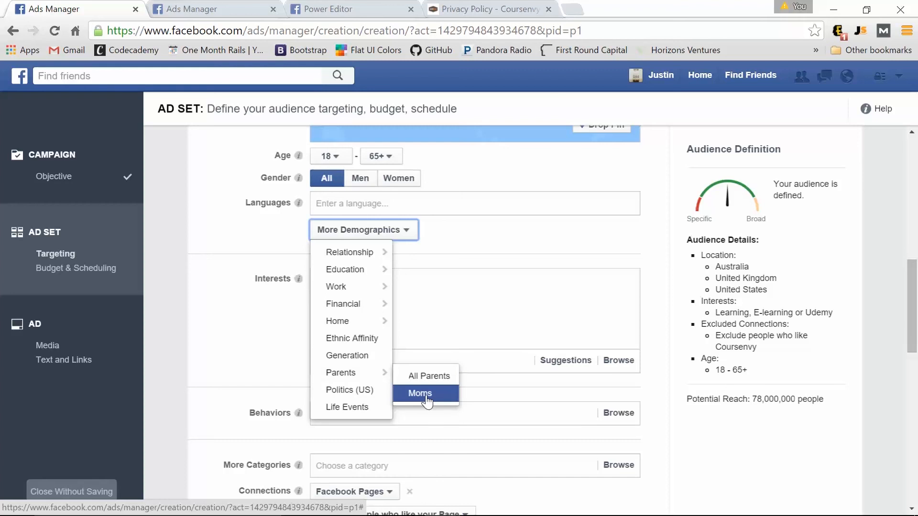
mouse_move(348, 254)
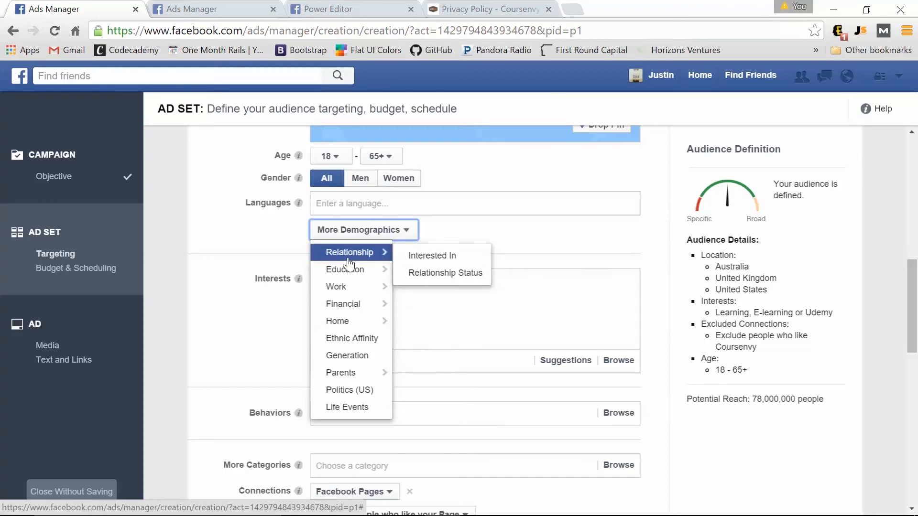
scroll(219, 287, down, 3)
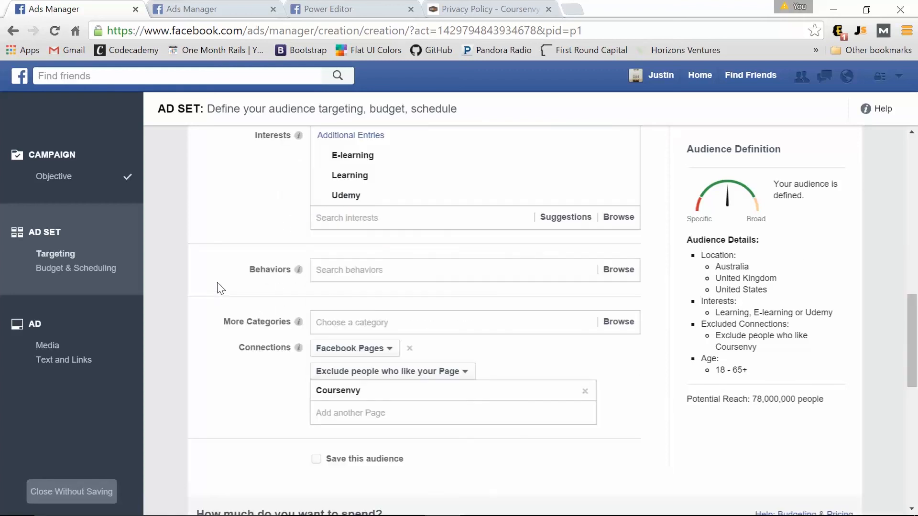
click(361, 275)
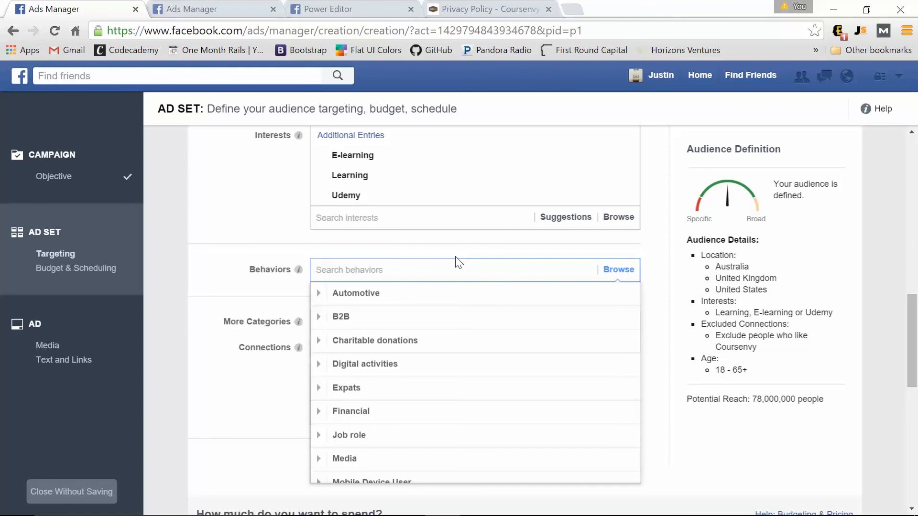
click(358, 412)
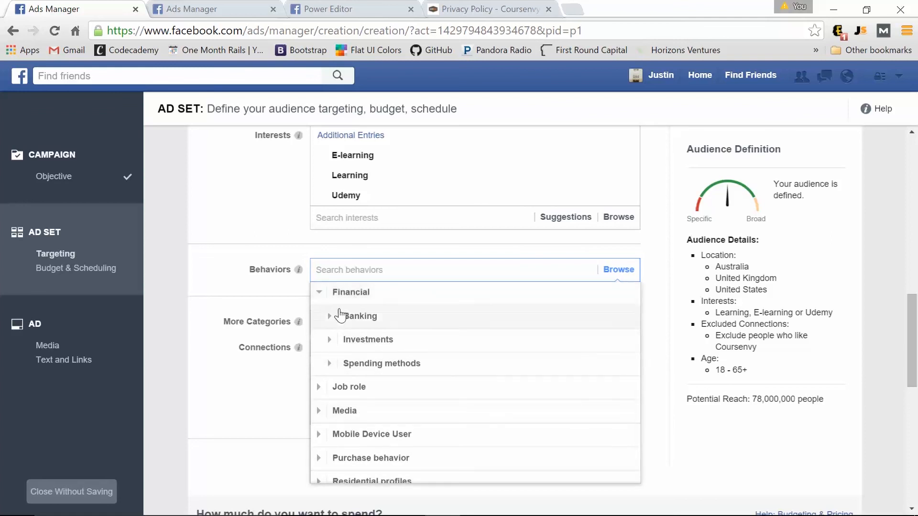
click(354, 294)
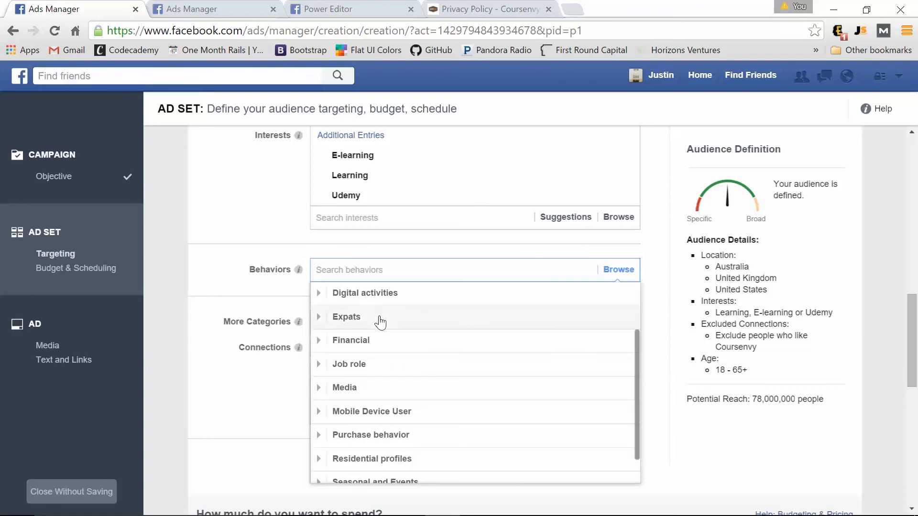
click(364, 341)
click(370, 366)
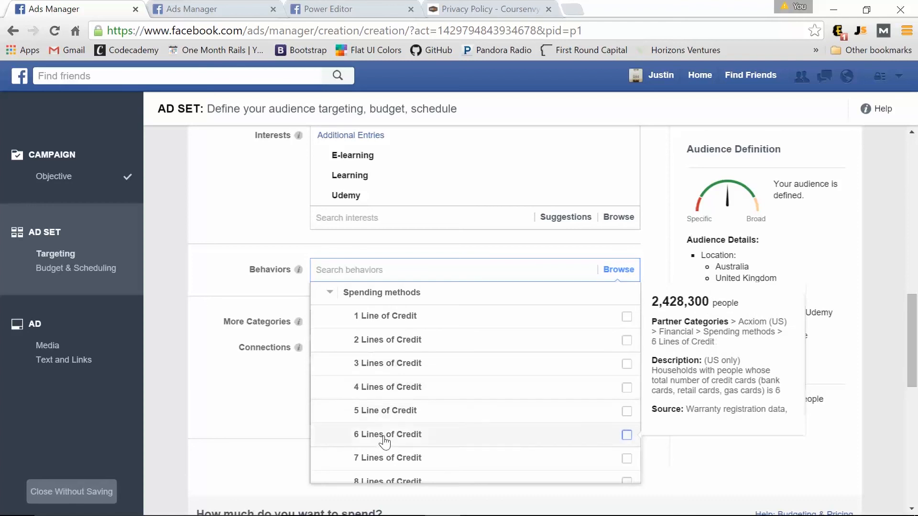
scroll(385, 442, down, 2)
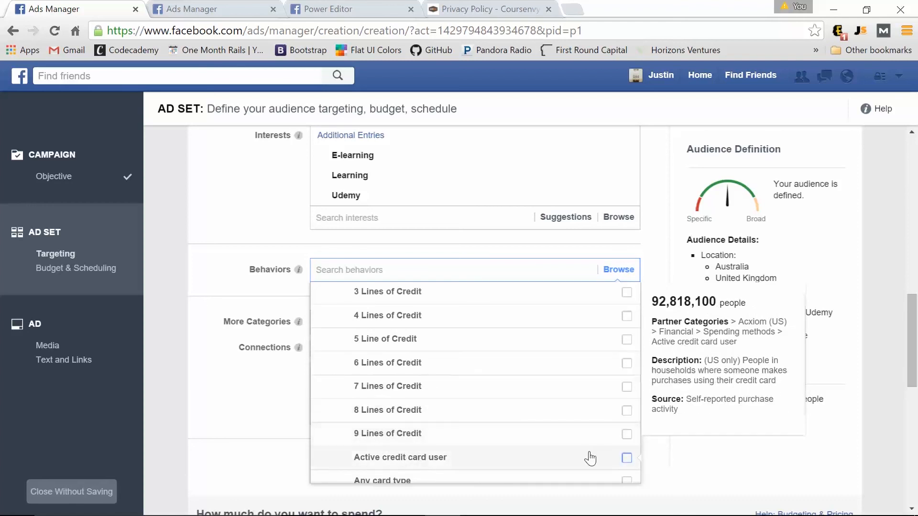
click(626, 458)
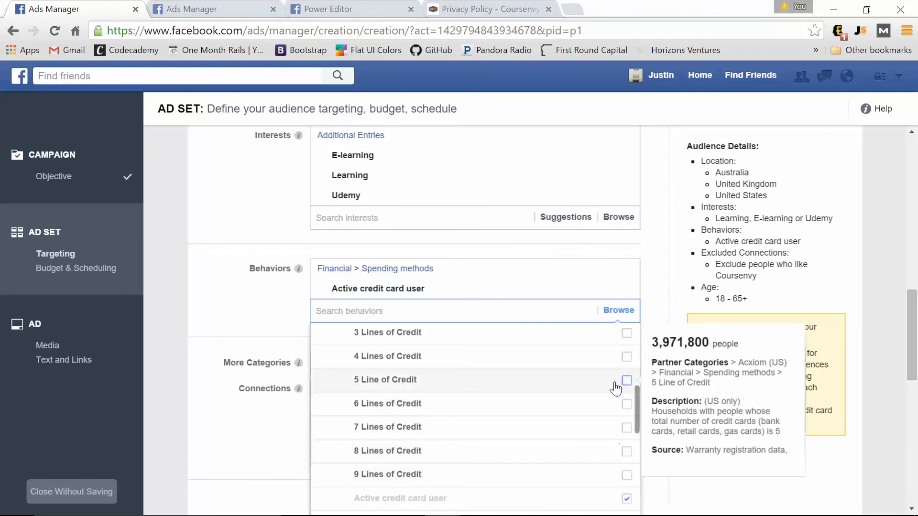
scroll(615, 388, up, 3)
click(626, 429)
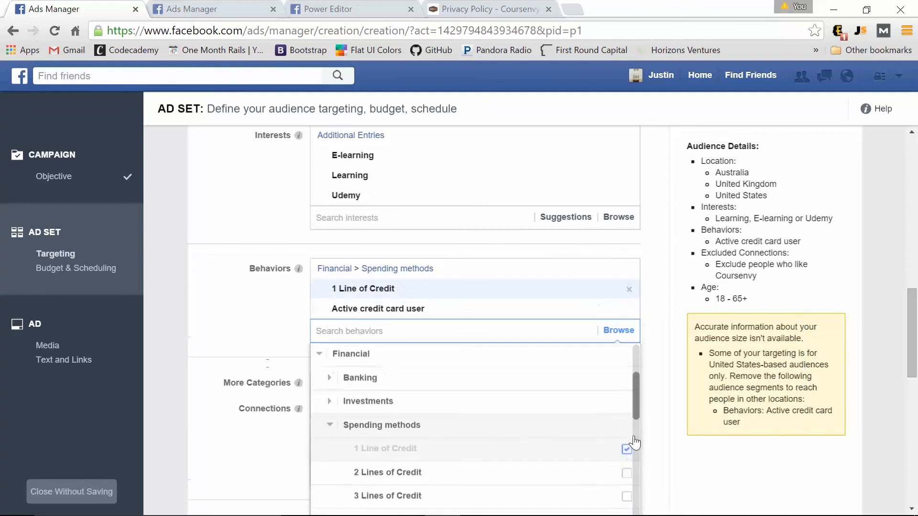
click(627, 473)
scroll(625, 431, down, 2)
scroll(419, 446, down, 2)
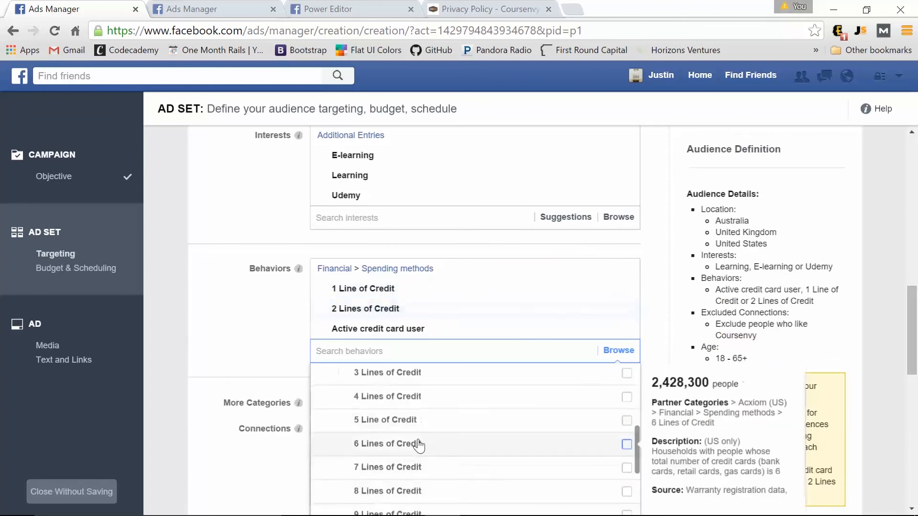
scroll(419, 446, down, 3)
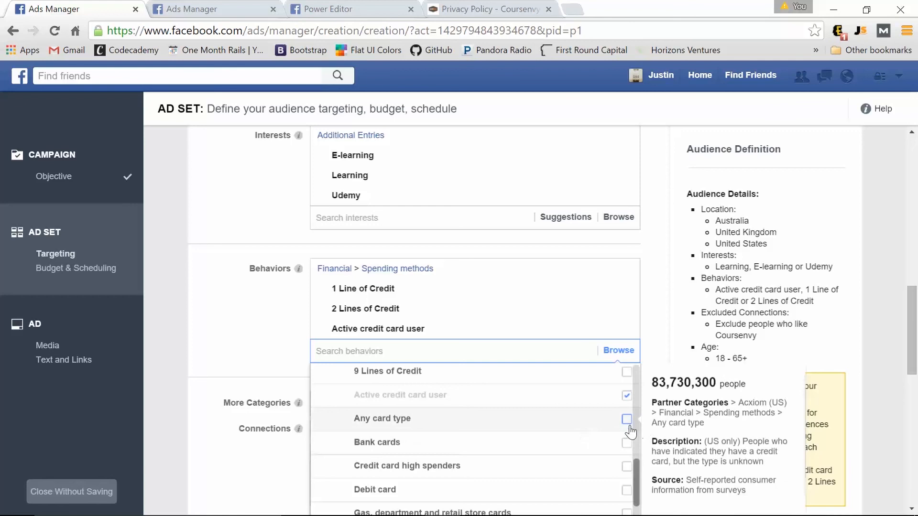
click(626, 419)
click(628, 494)
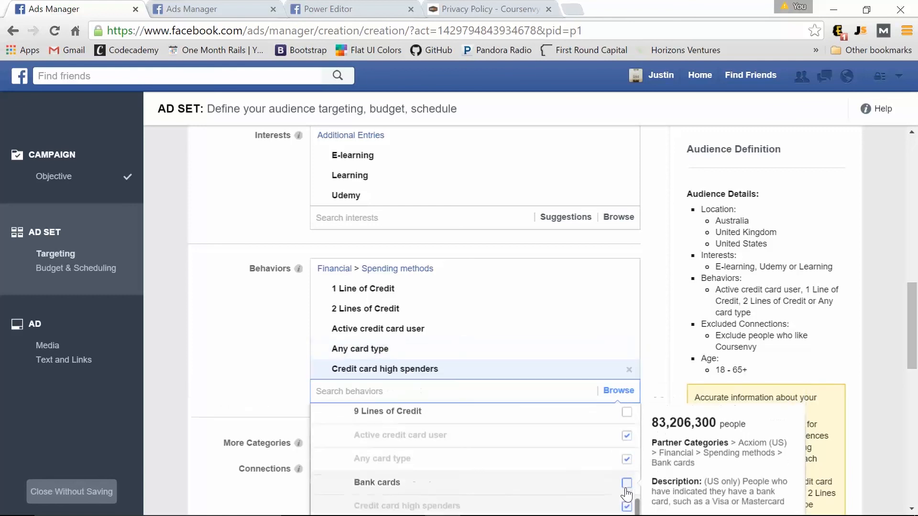
click(365, 394)
click(261, 348)
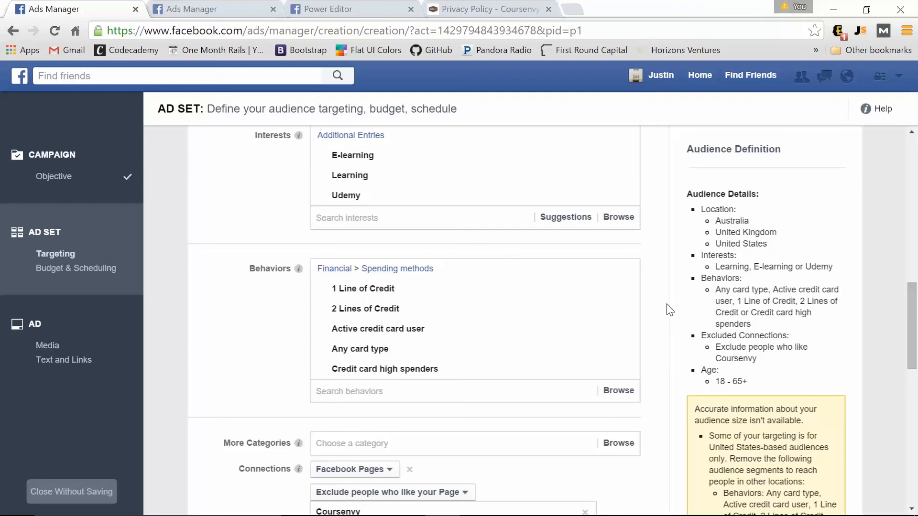
click(631, 291)
click(630, 289)
click(629, 290)
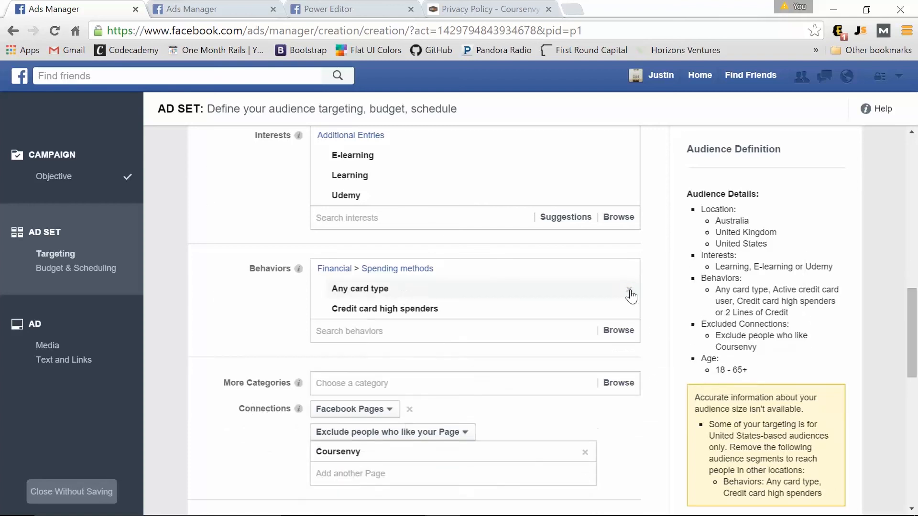
click(629, 289)
click(630, 290)
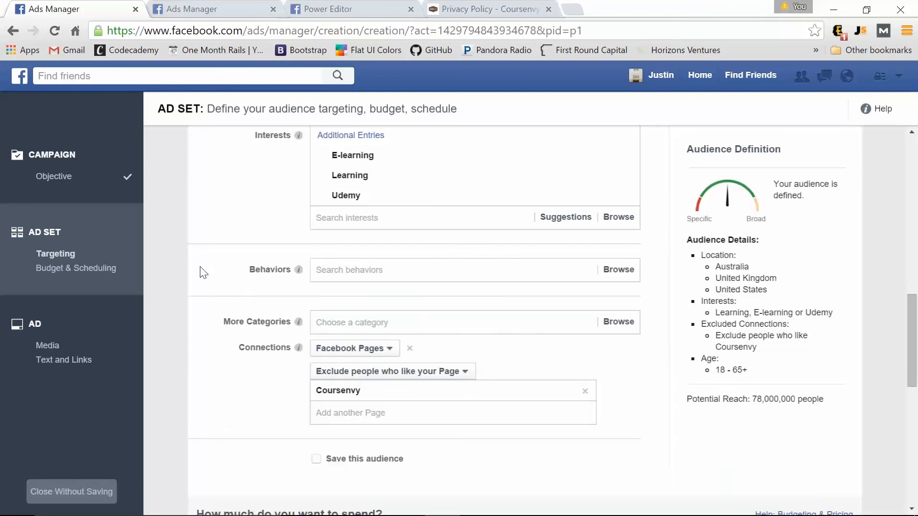
click(378, 349)
mouse_move(383, 373)
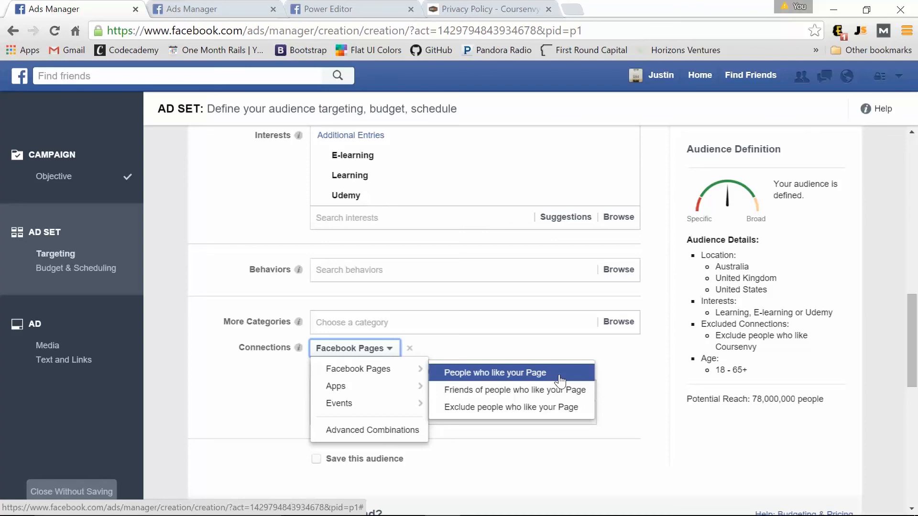
click(218, 404)
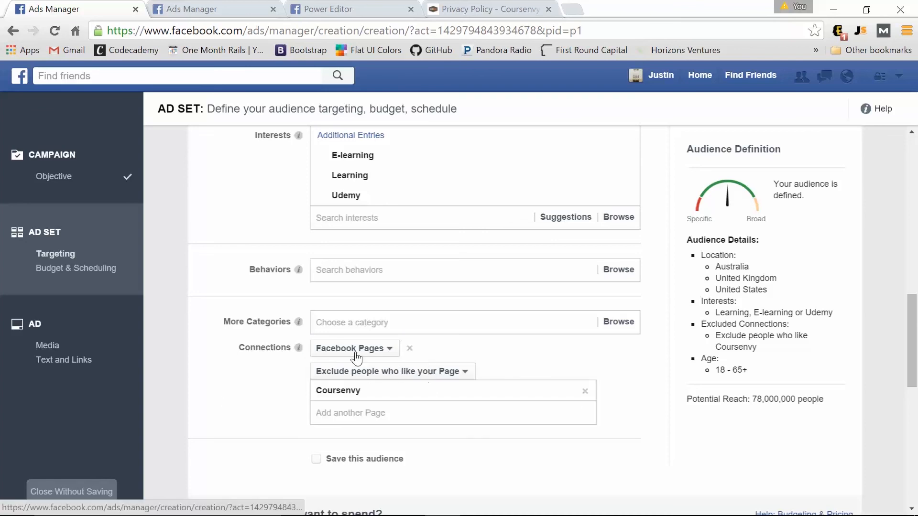
click(357, 372)
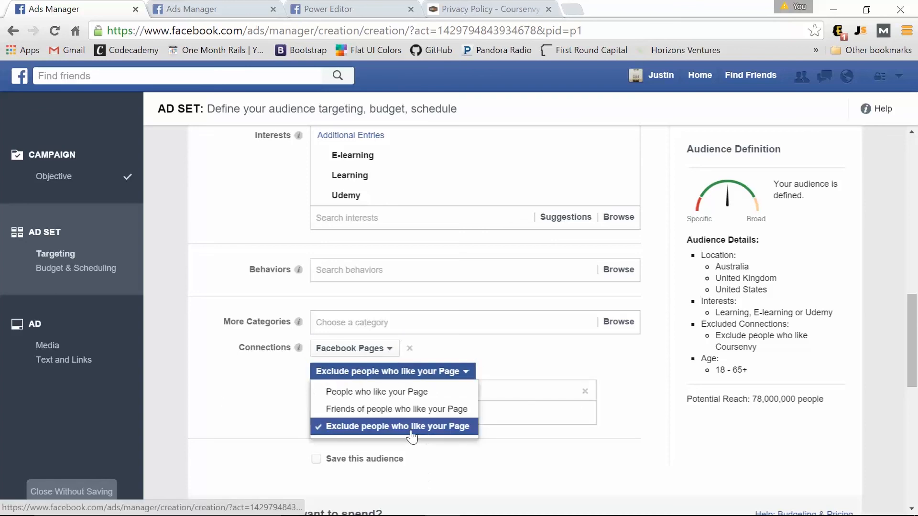
click(258, 426)
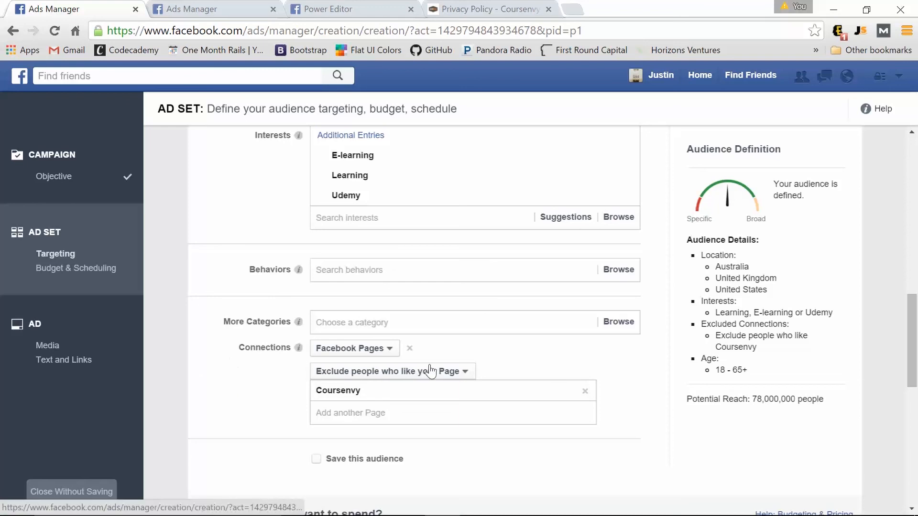
click(389, 356)
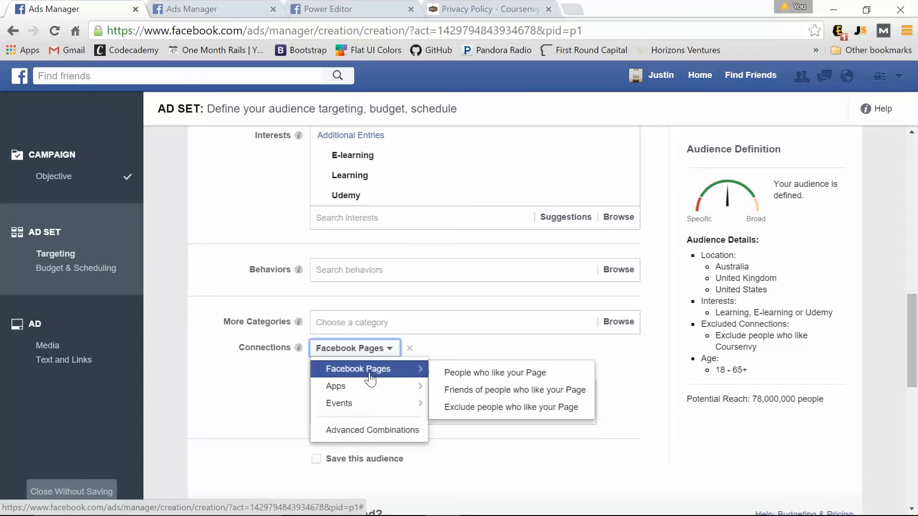
mouse_move(359, 387)
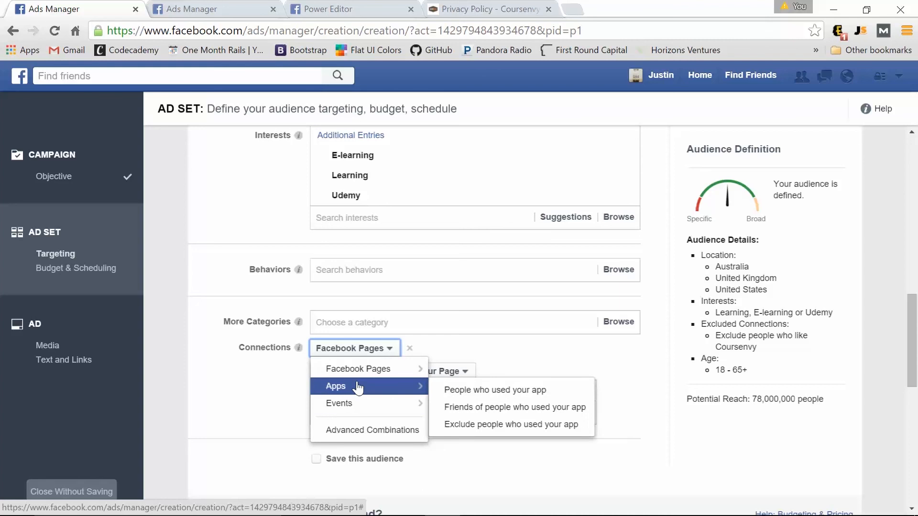
click(268, 390)
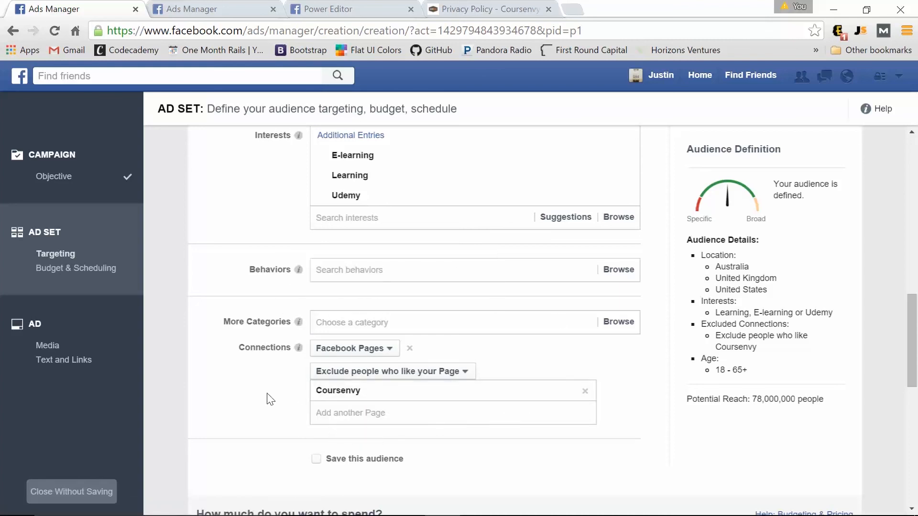
scroll(269, 399, down, 6)
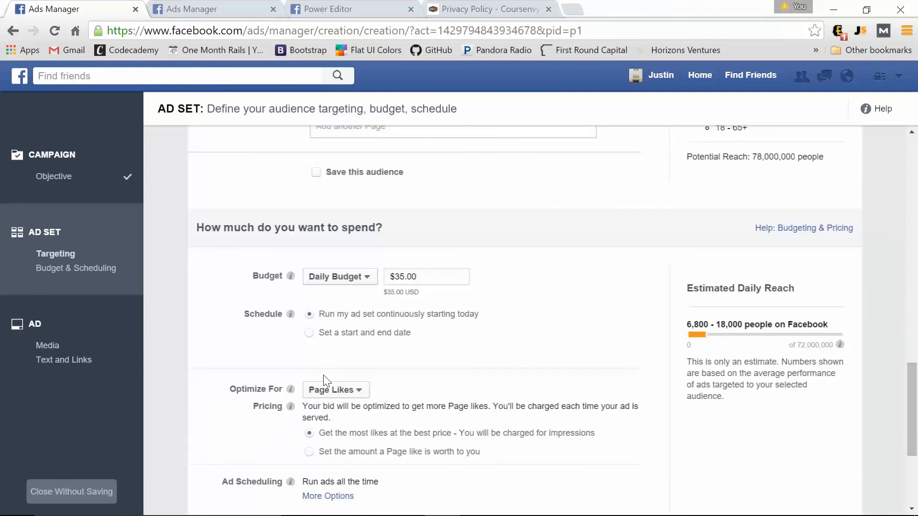
Set the daily budget to $5.00 and proceed to Choose Ad Creative.
click(398, 278)
key(BackSpace)
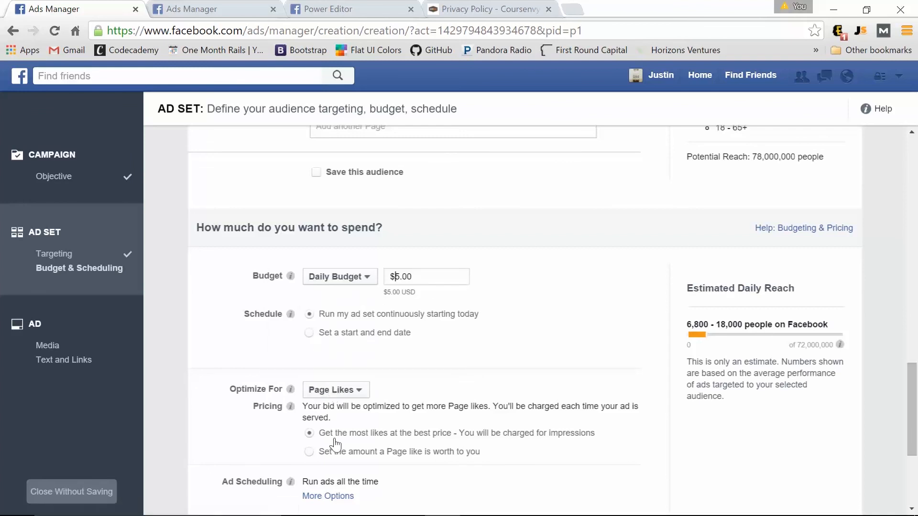
scroll(232, 409, down, 3)
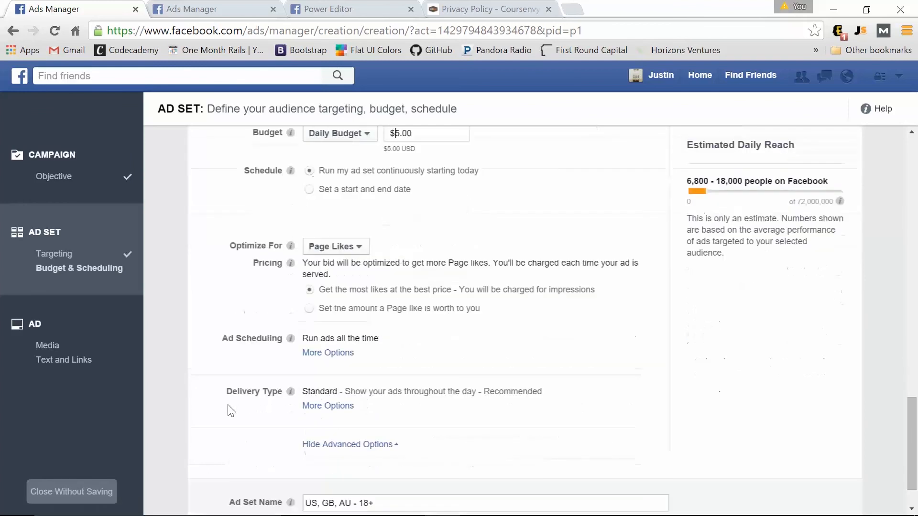
scroll(291, 386, down, 1)
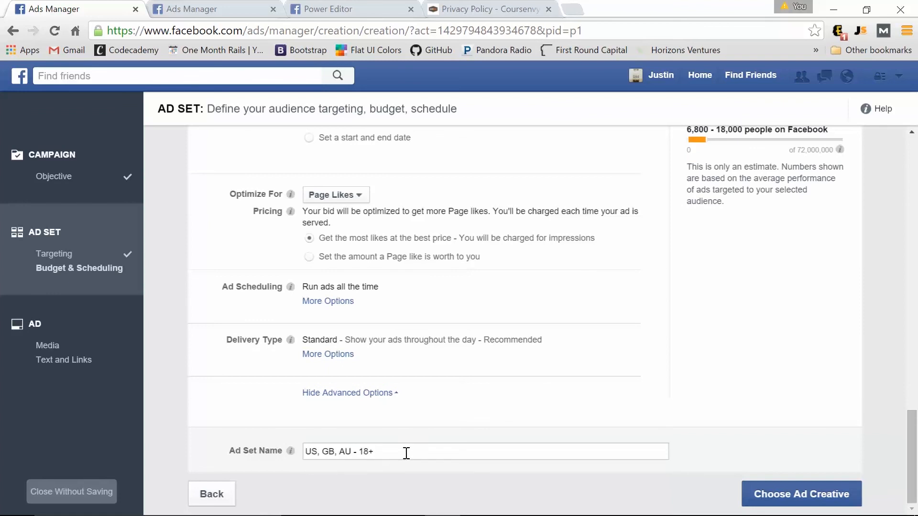
click(767, 502)
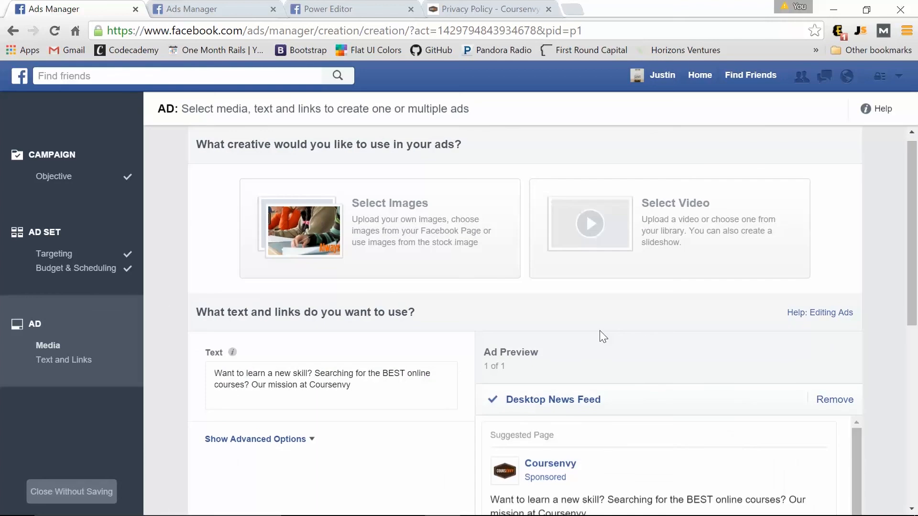
Replace 'Our mission at Coursenvy' in the ad text with 'LIKE OUR PAGE NOW!' and show advanced options.
scroll(483, 359, down, 5)
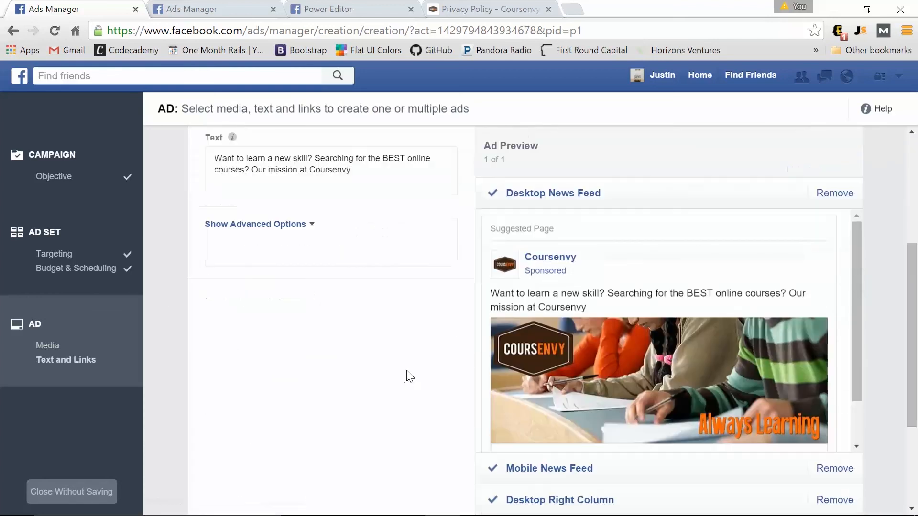
scroll(407, 375, up, 2)
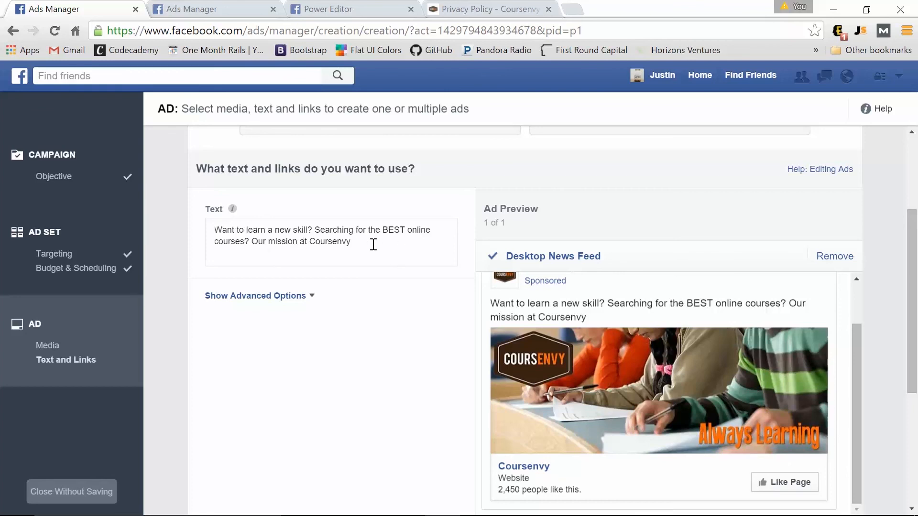
drag(372, 246, 255, 242)
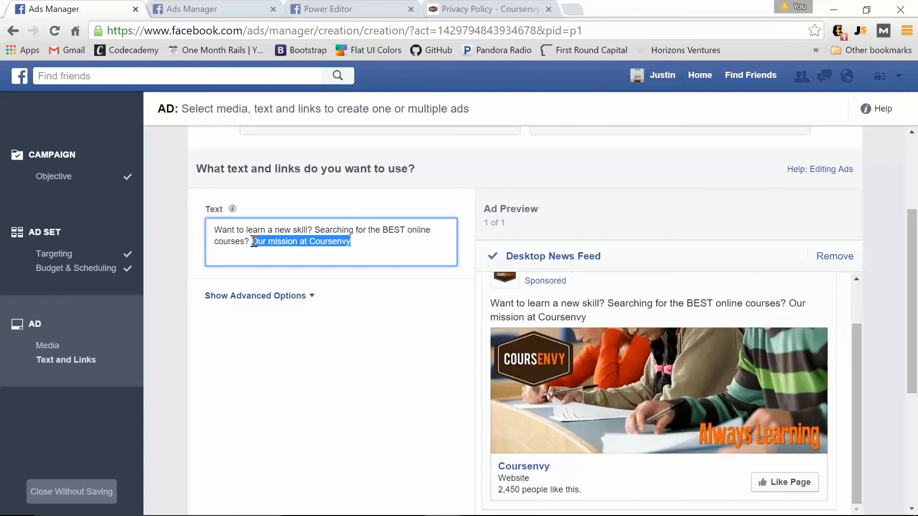
text(LIKE)
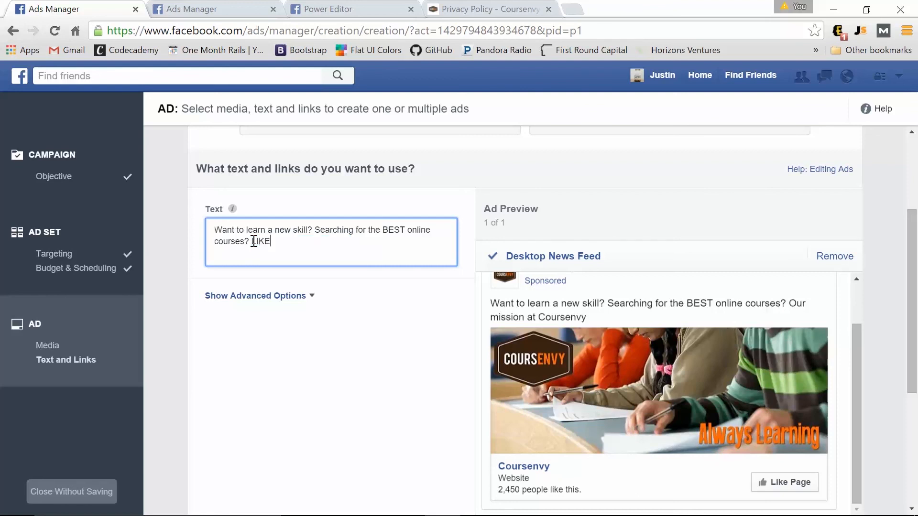
text( OU)
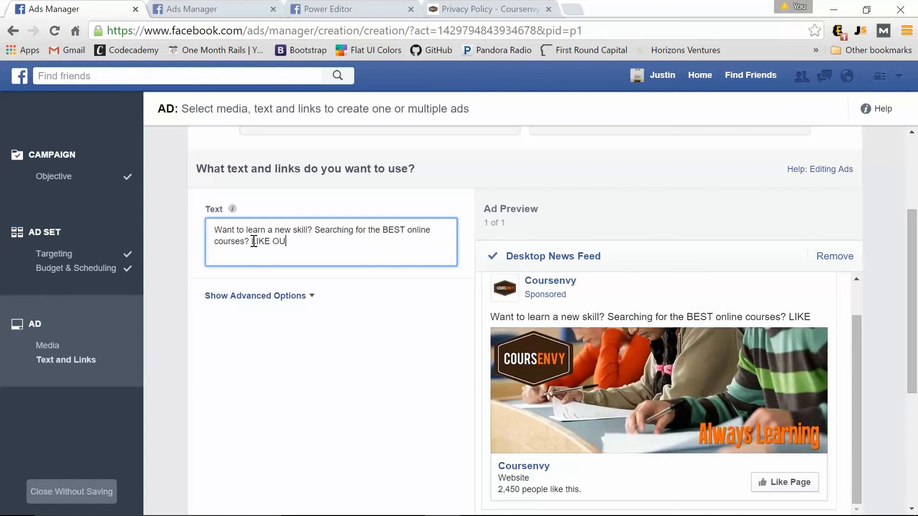
text(R PA)
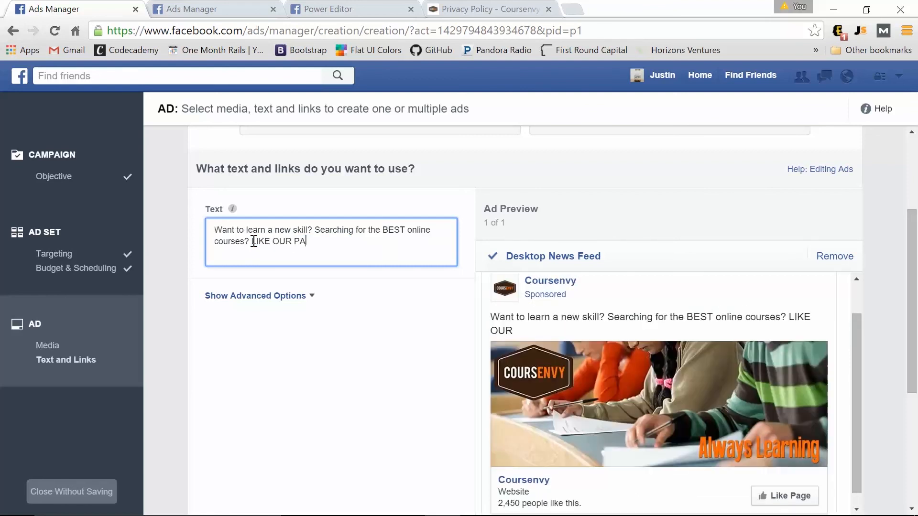
text(GE NOW!)
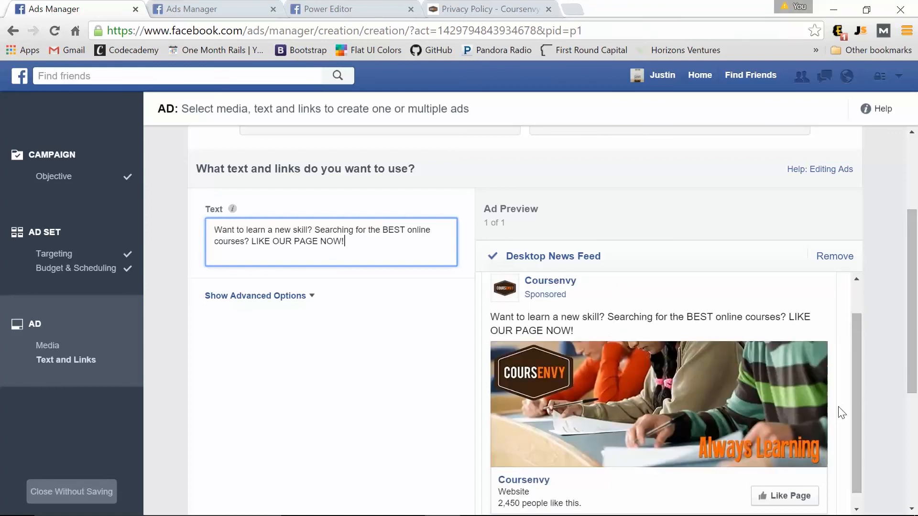
scroll(813, 411, down, 1)
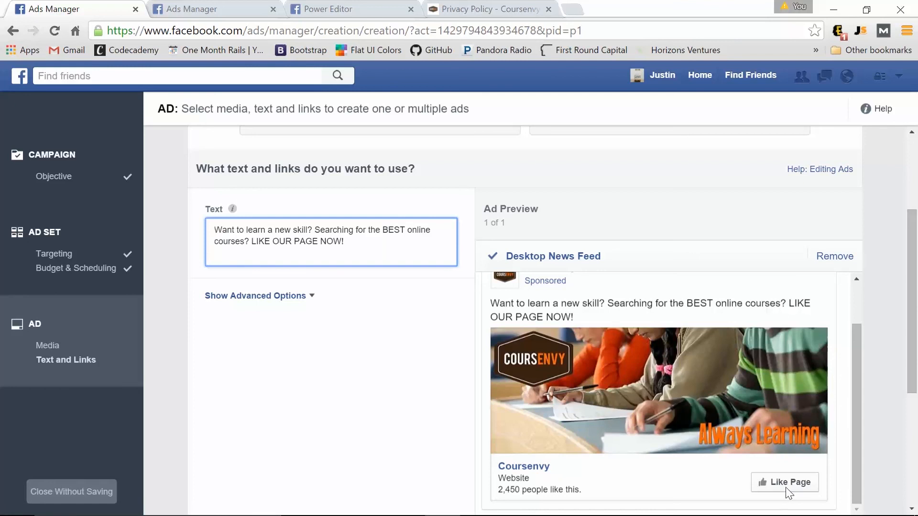
click(311, 295)
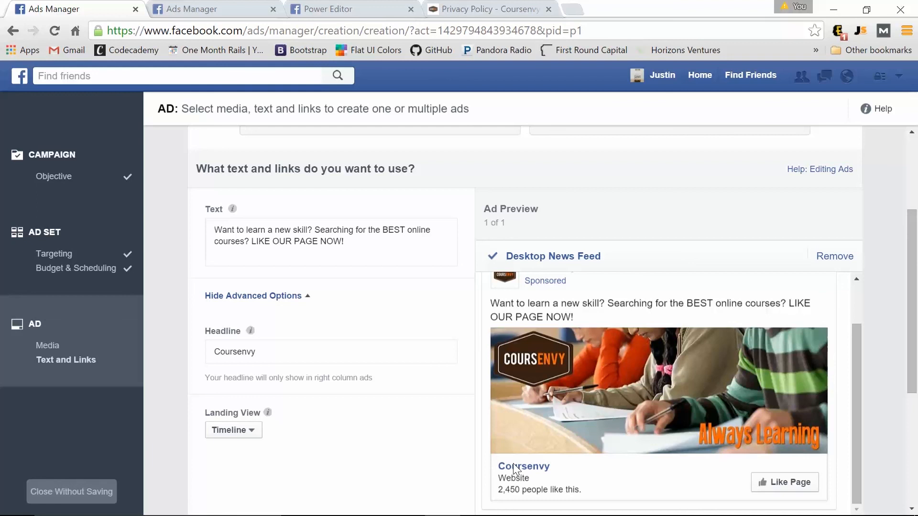
Keep the ad's landing view on Timeline.
scroll(535, 406, down, 2)
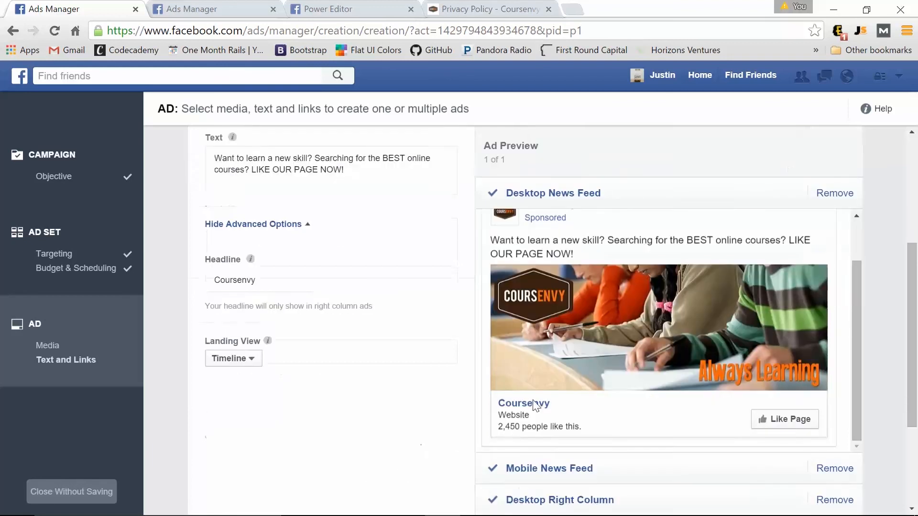
scroll(535, 405, up, 3)
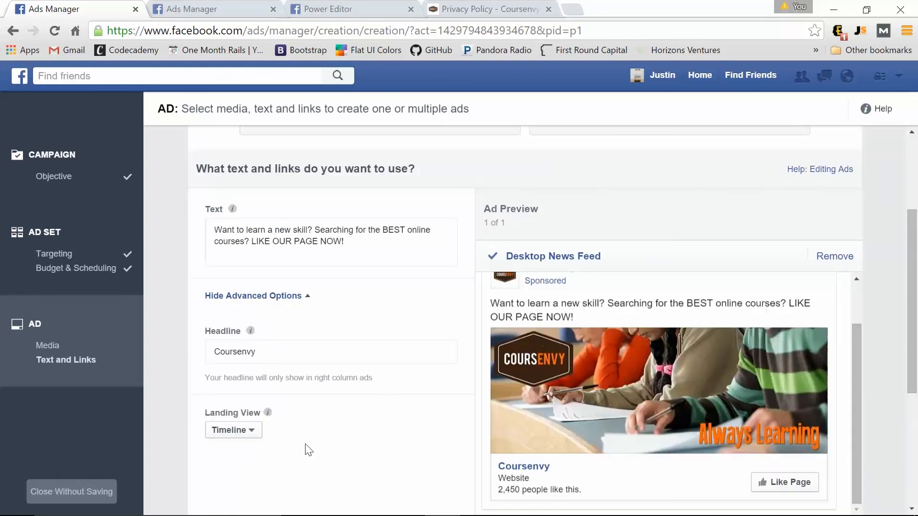
scroll(308, 450, down, 3)
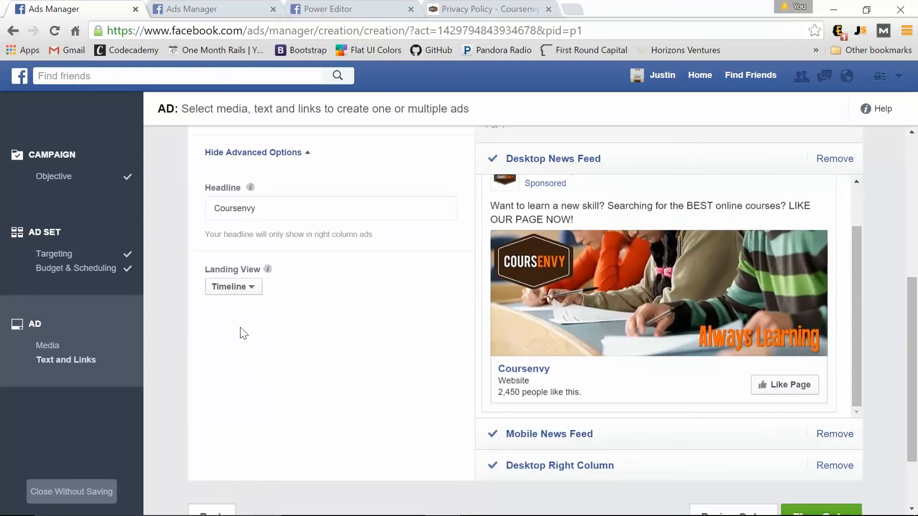
click(234, 288)
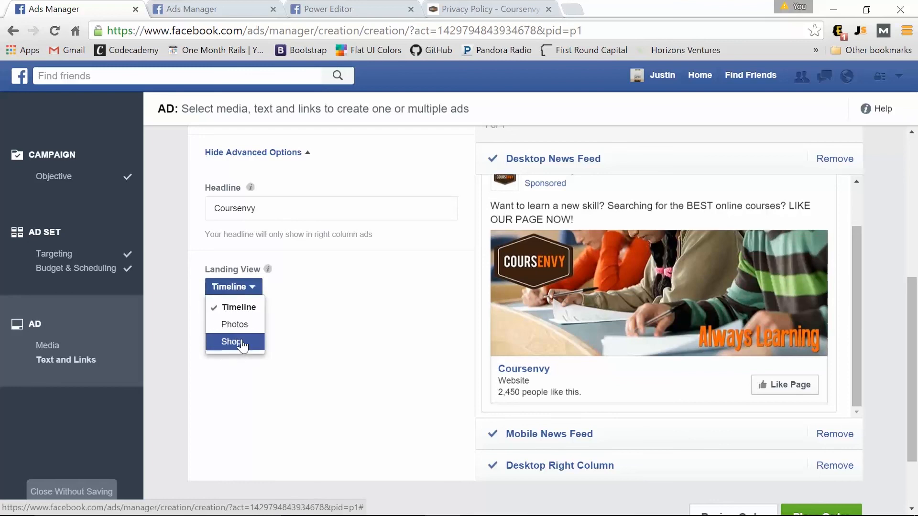
click(315, 344)
Preview the ad in the Mobile News Feed and Desktop Right Column placements.
scroll(315, 344, down, 2)
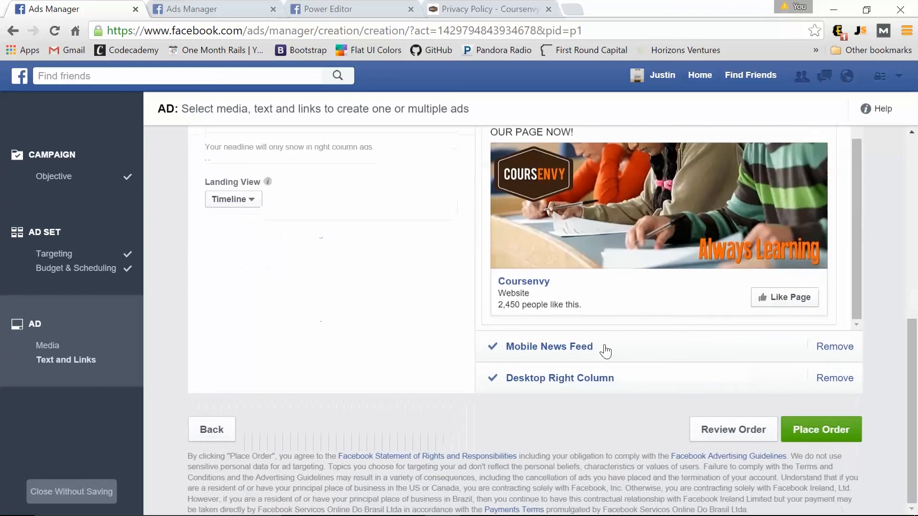
click(675, 352)
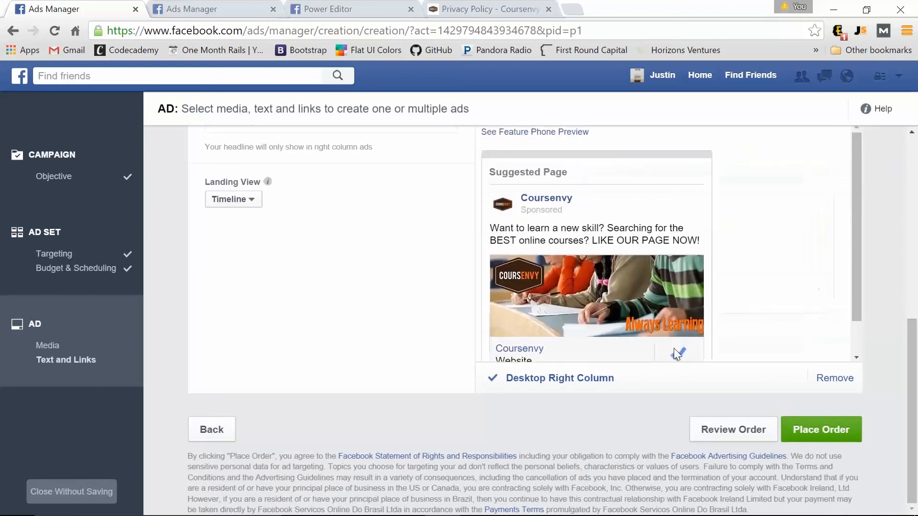
click(645, 378)
scroll(652, 366, up, 3)
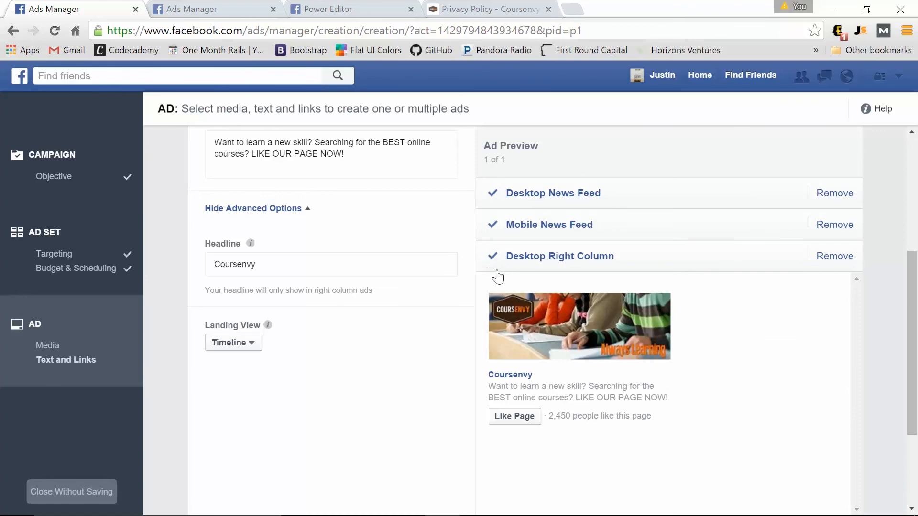
Drop the Desktop Right Column and Desktop News Feed placements and place the order.
click(838, 264)
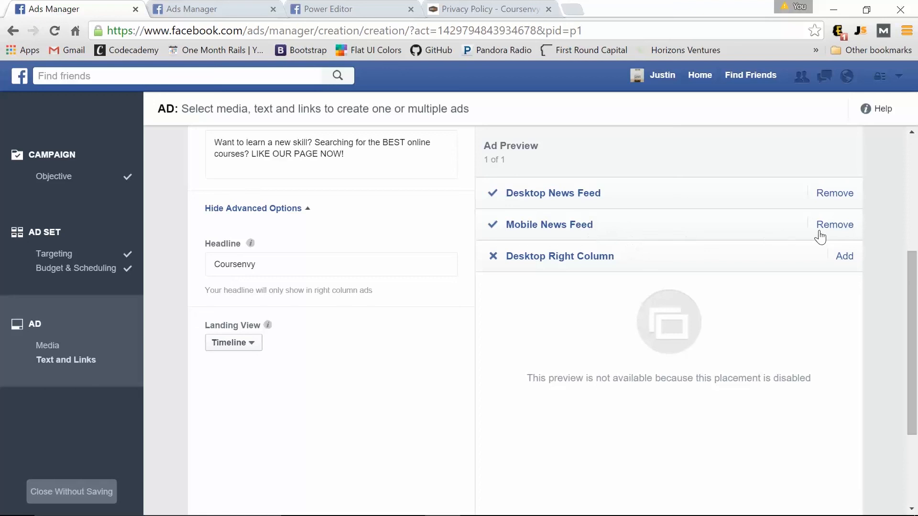
click(845, 193)
click(676, 225)
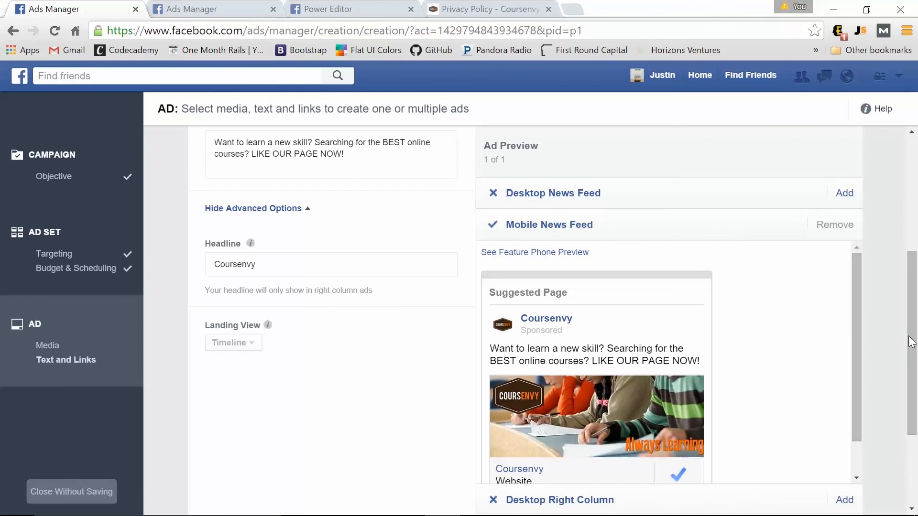
scroll(636, 373, down, 3)
click(836, 438)
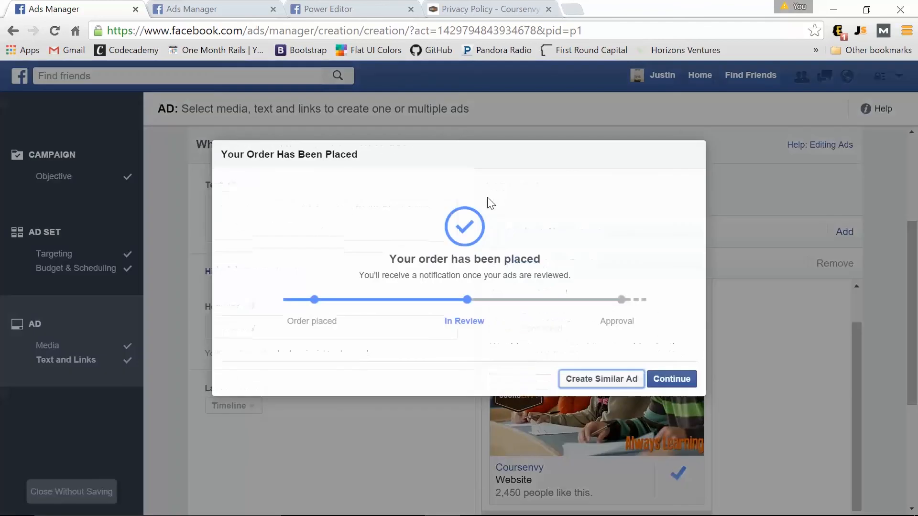
Confirm the 'Your Order Has Been Placed' dialog with Continue.
click(685, 381)
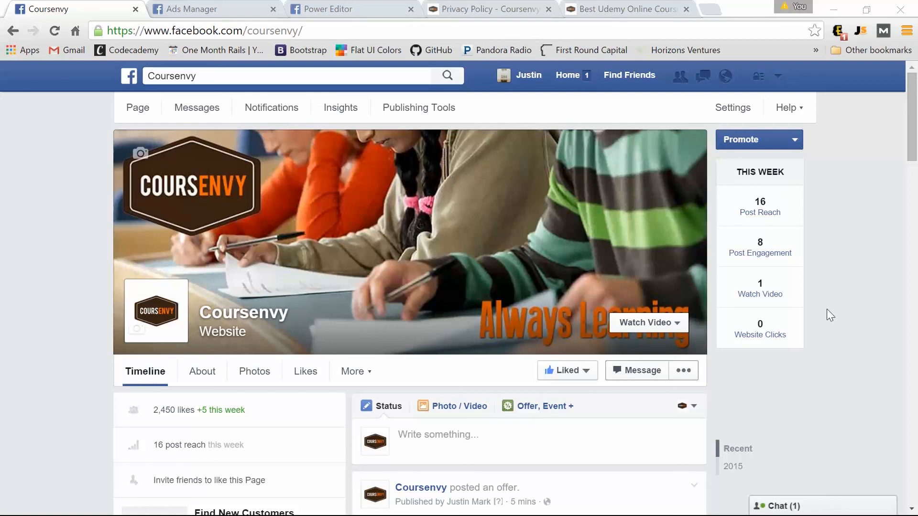
Switch the composer to Photo / Video and back to Status, then scroll to the Salesforce ADM 201 video post.
scroll(834, 300, down, 5)
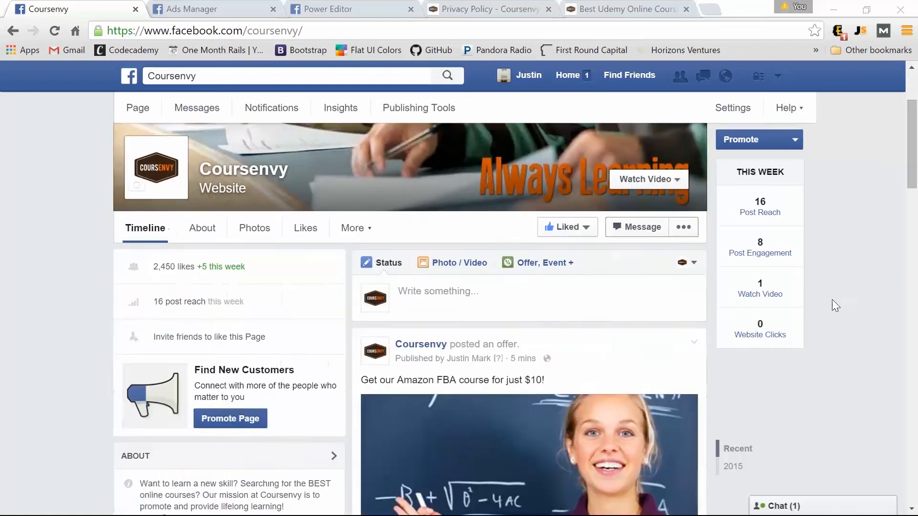
click(464, 192)
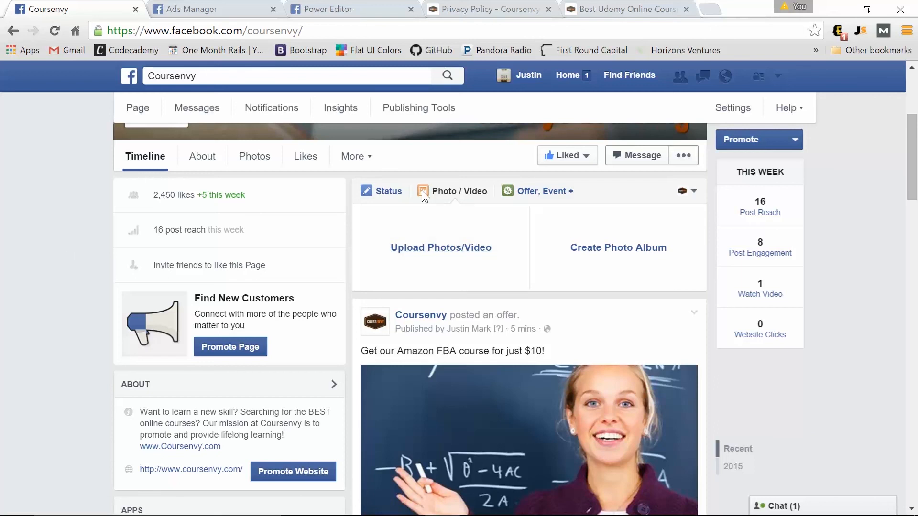
click(386, 192)
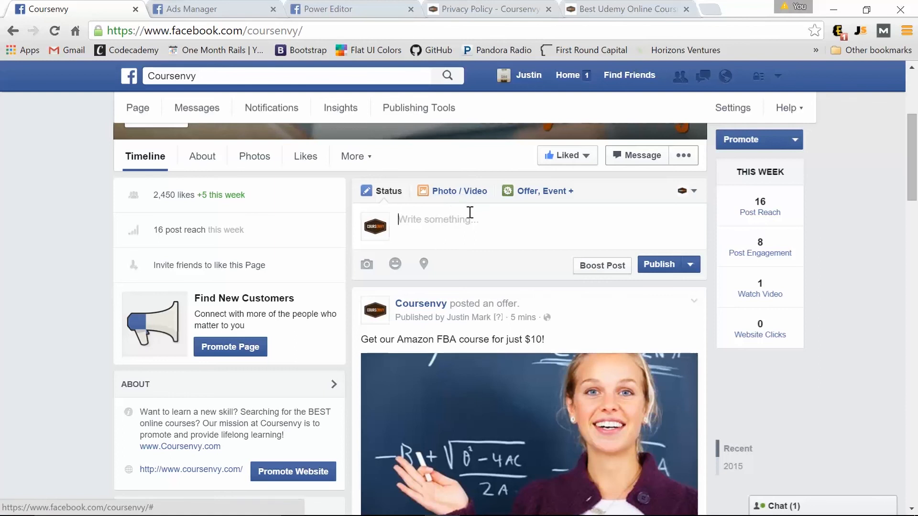
scroll(466, 221, down, 10)
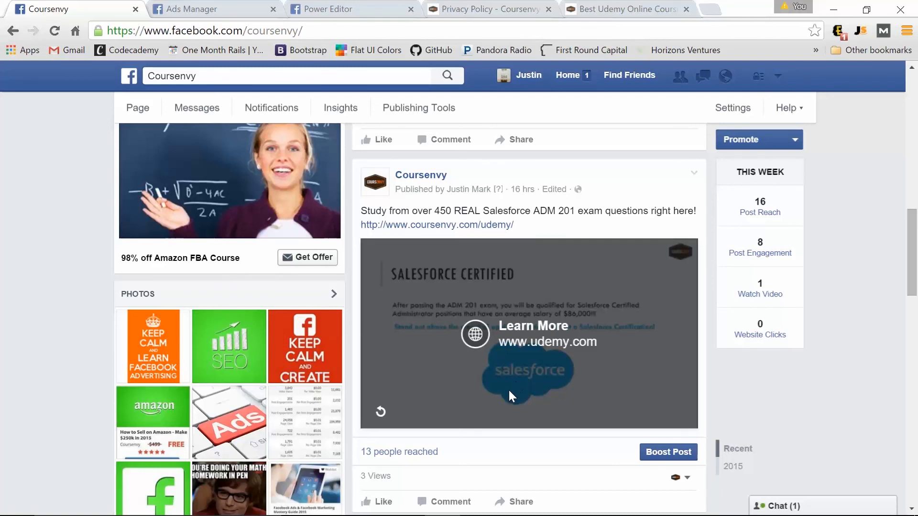
scroll(509, 390, down, 1)
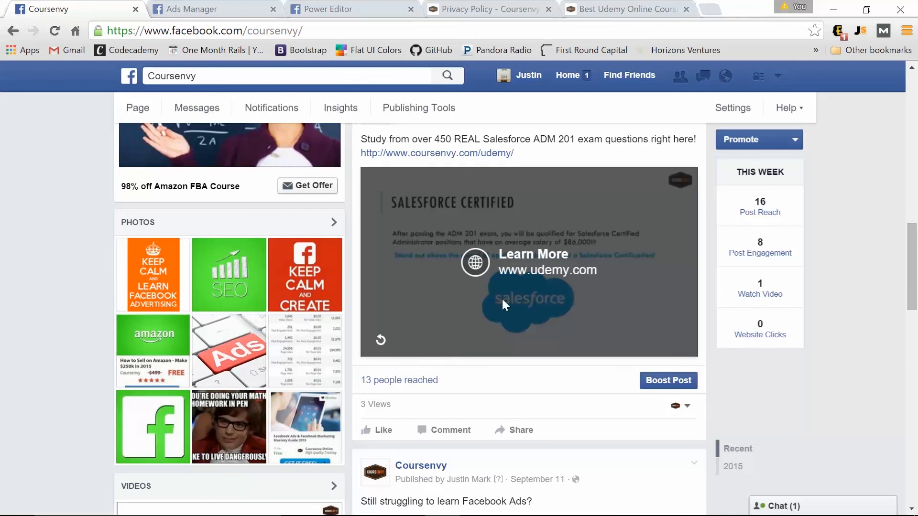
scroll(515, 371, up, 2)
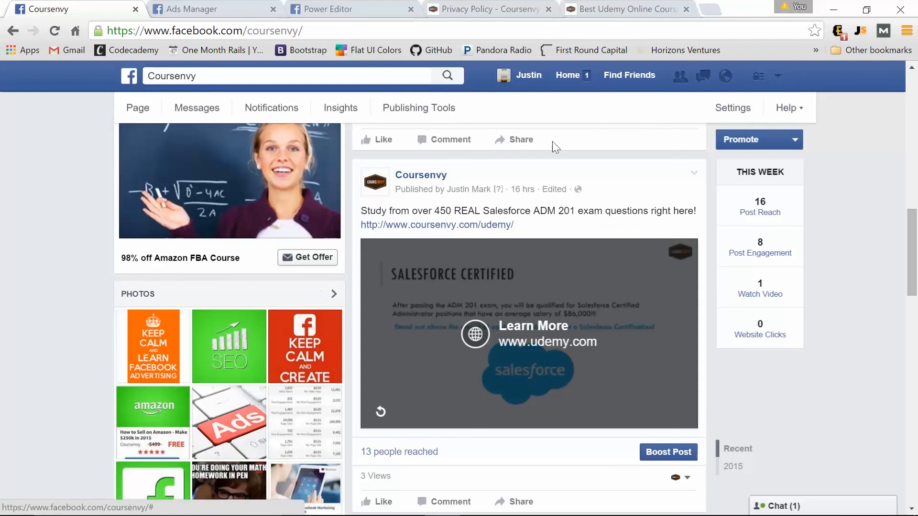
Create a new ad with the Get video views objective and continue to audience and budget.
click(780, 77)
click(674, 295)
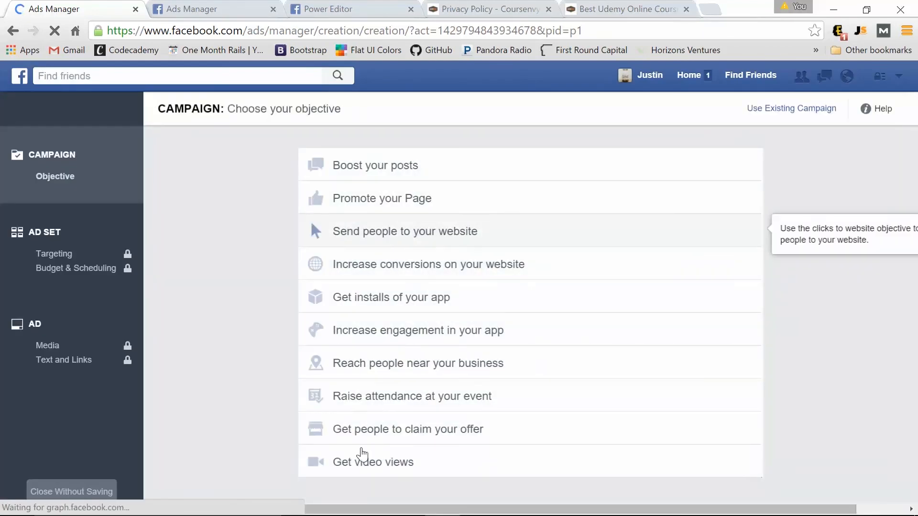
click(385, 477)
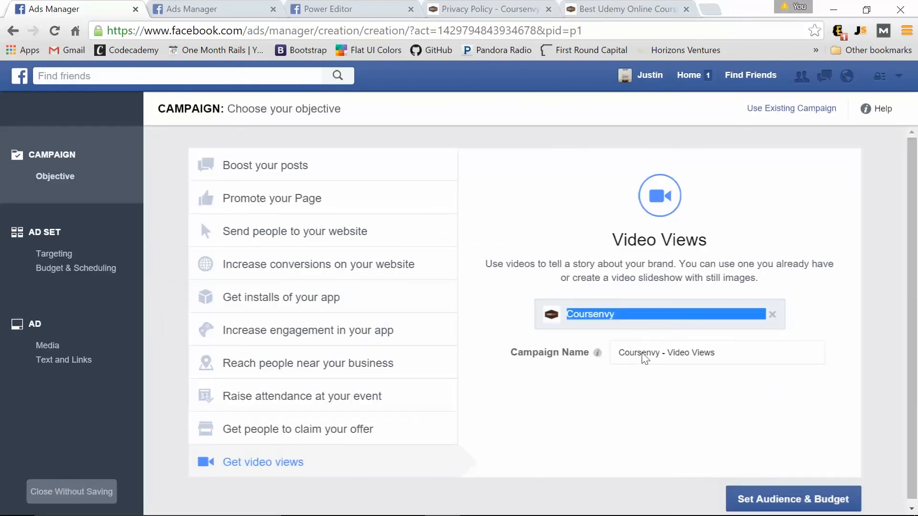
click(821, 506)
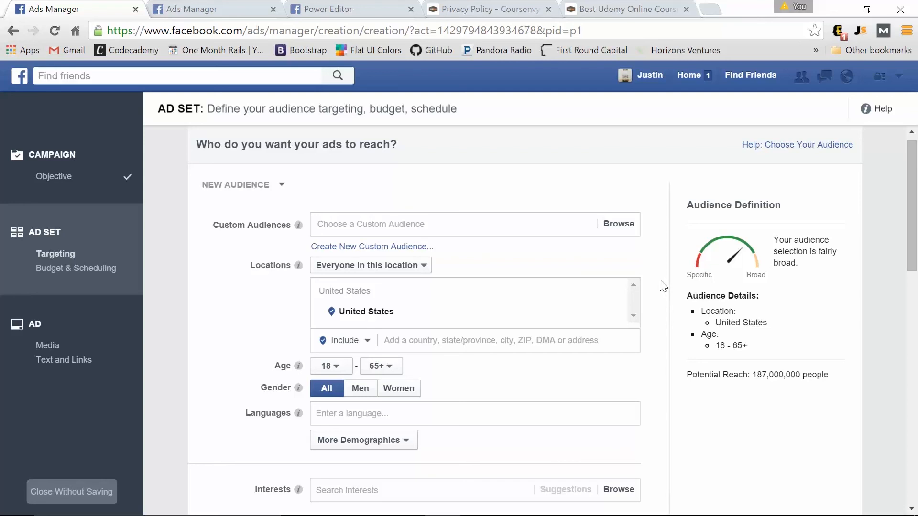
Add India alongside the United States, limit gender to men, and cap the age at 50.
click(419, 343)
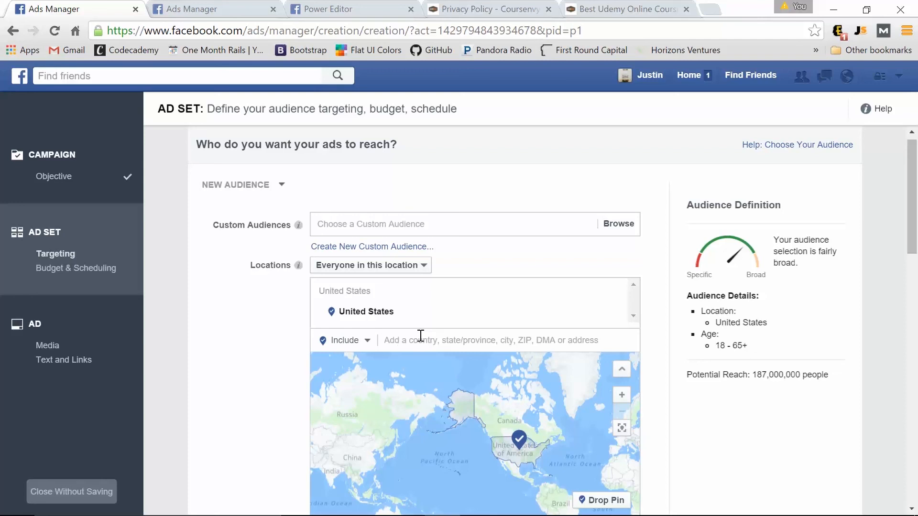
click(421, 336)
text(india)
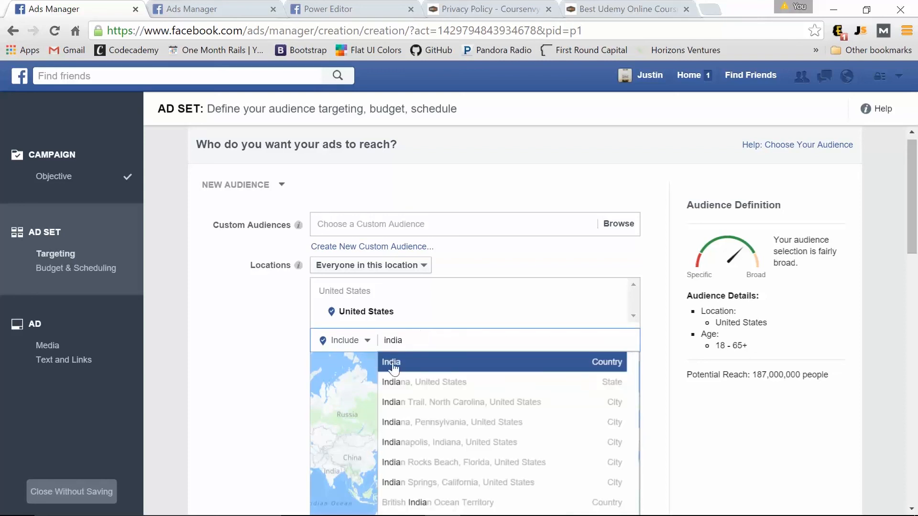
click(393, 365)
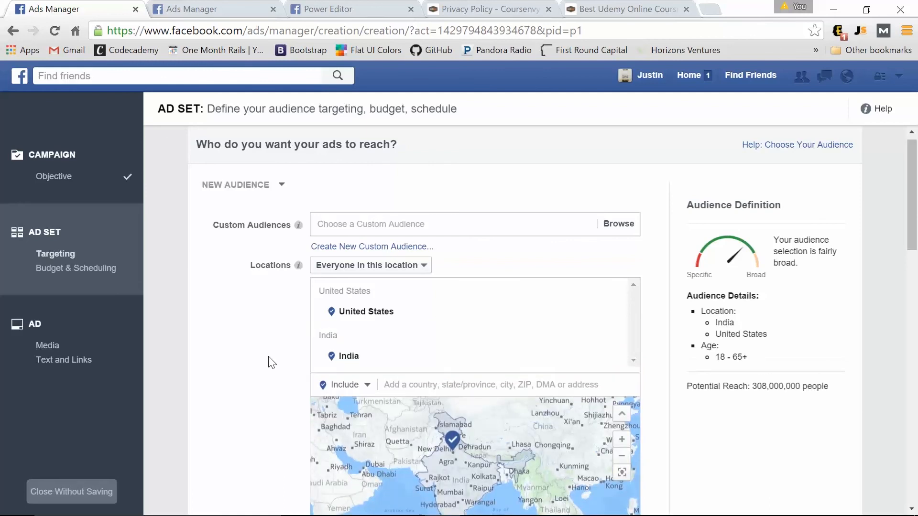
scroll(272, 362, down, 5)
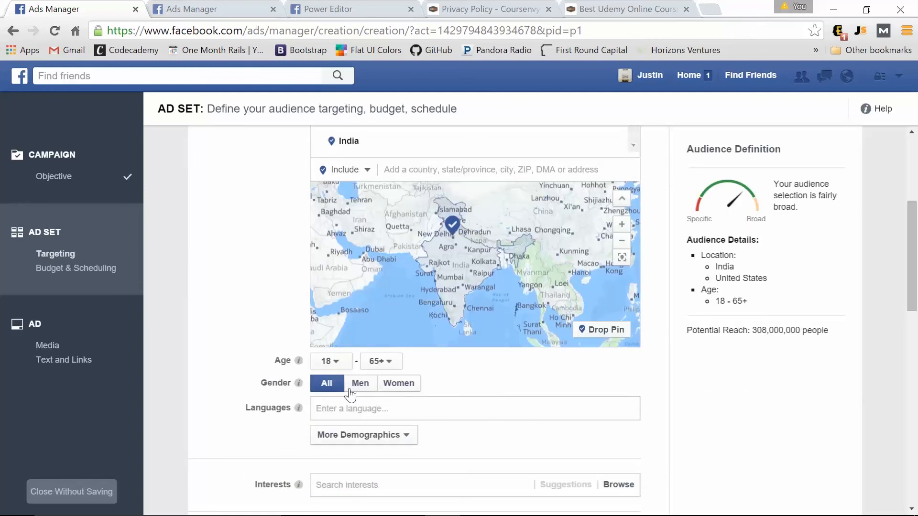
click(359, 383)
click(390, 362)
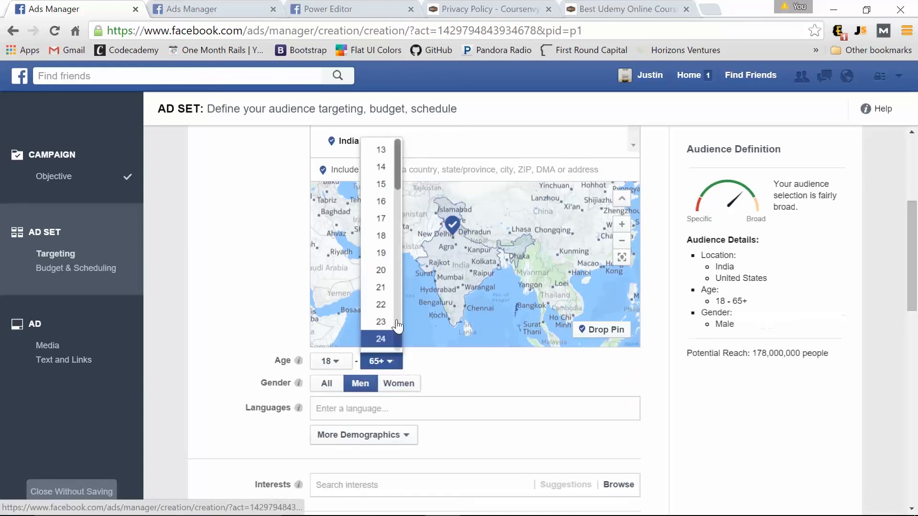
scroll(378, 306, down, 10)
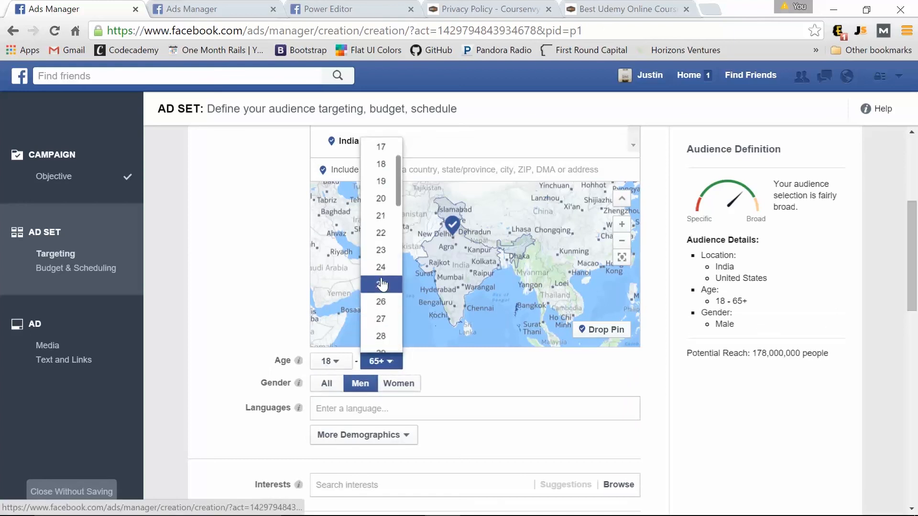
click(382, 221)
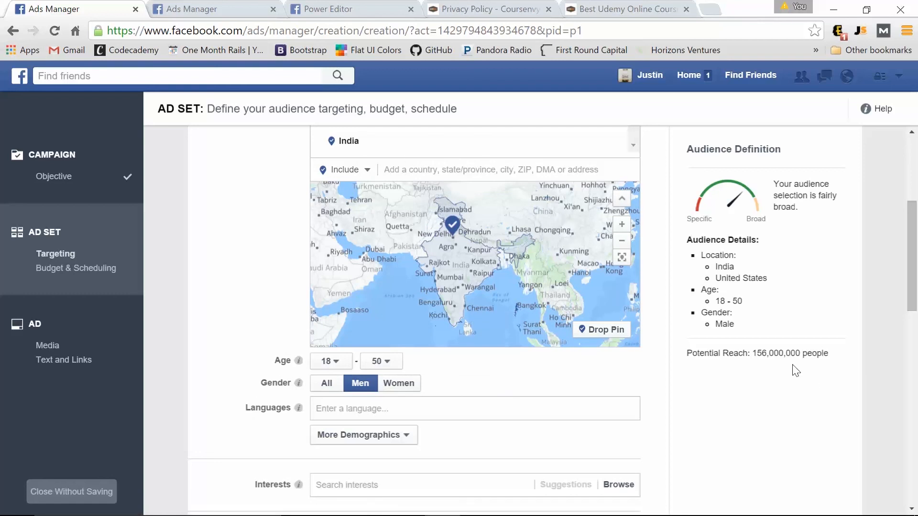
scroll(263, 338, down, 2)
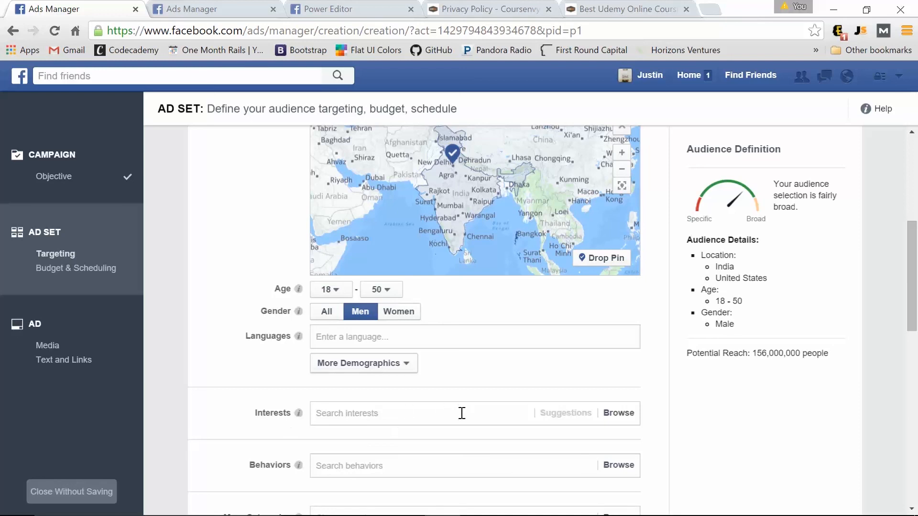
Add 'Network administrator' as a targeted interest, searching for 'network admin'.
click(390, 414)
text(ne)
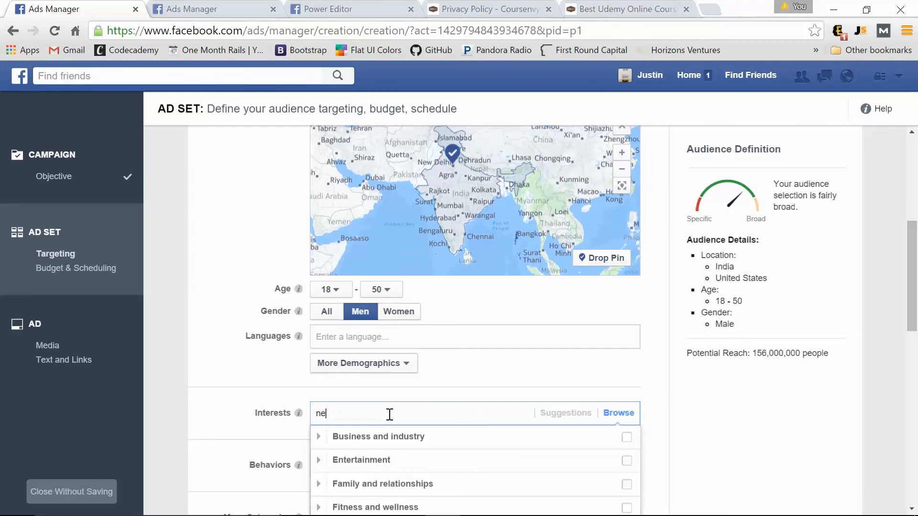
text(twork admin)
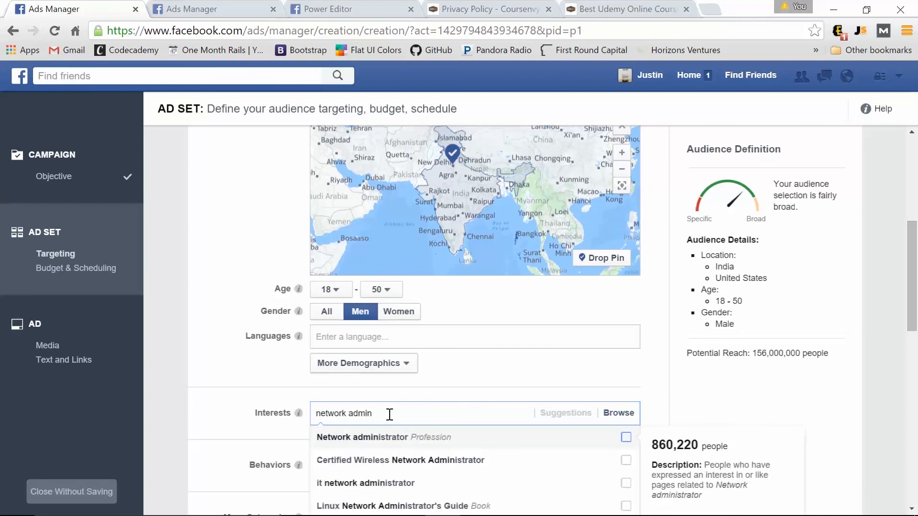
click(429, 443)
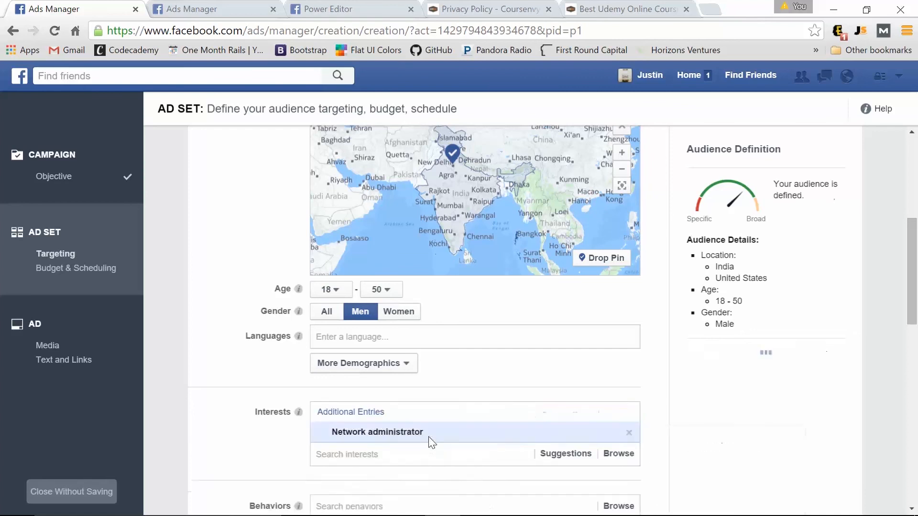
scroll(275, 366, down, 1)
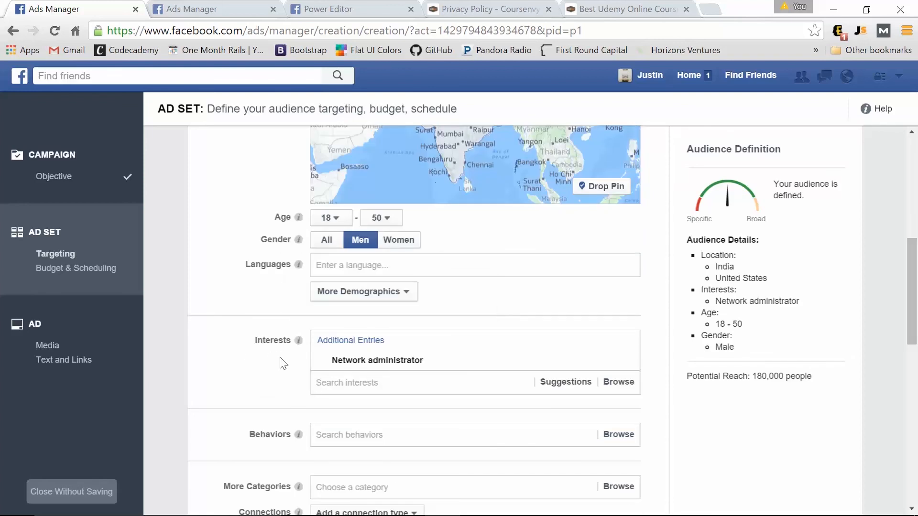
Change the daily budget from $35.00 to $5.00 and continue to the ad creative.
scroll(247, 283, down, 5)
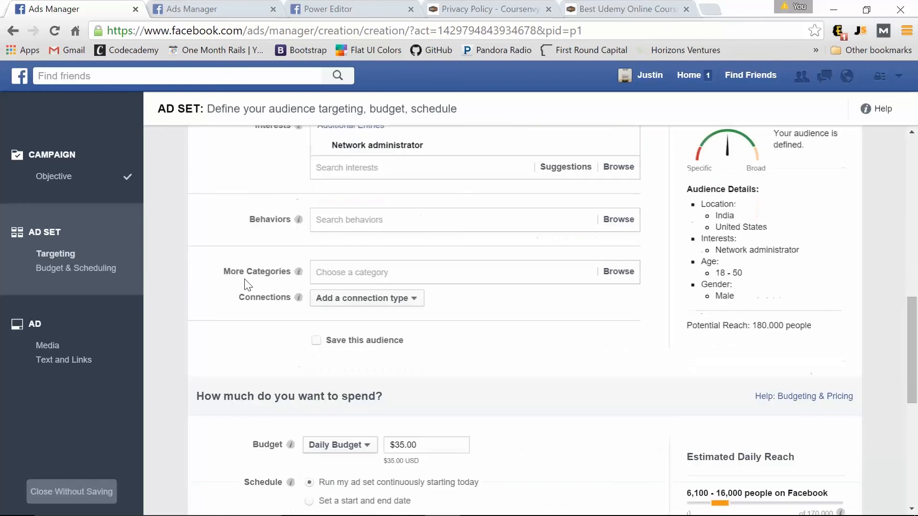
scroll(247, 283, down, 3)
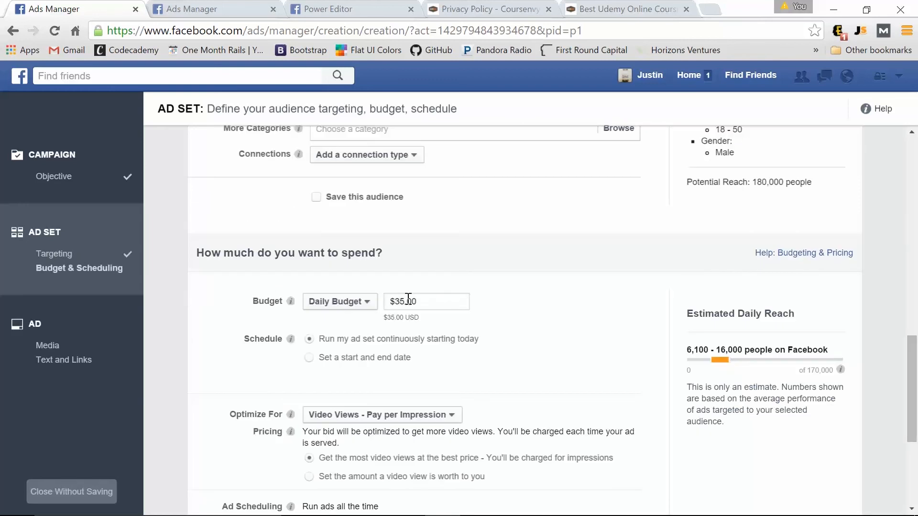
key(BackSpace)
scroll(406, 302, down, 3)
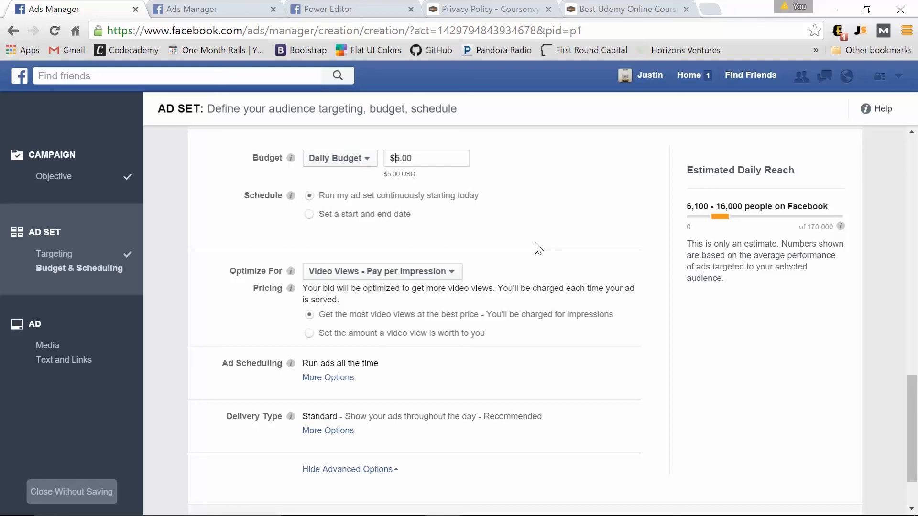
scroll(538, 245, down, 3)
click(805, 496)
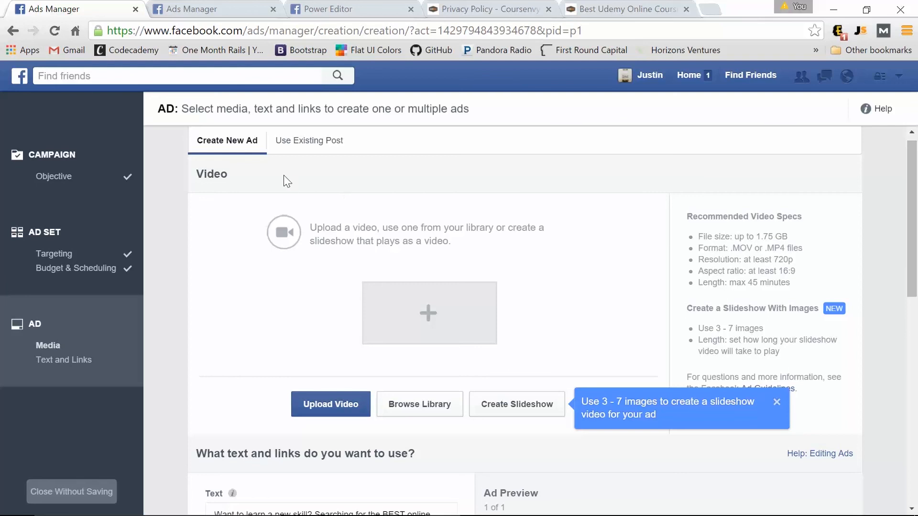
Boost the existing Salesforce ADM 201 post and review its three-placement preview.
click(305, 143)
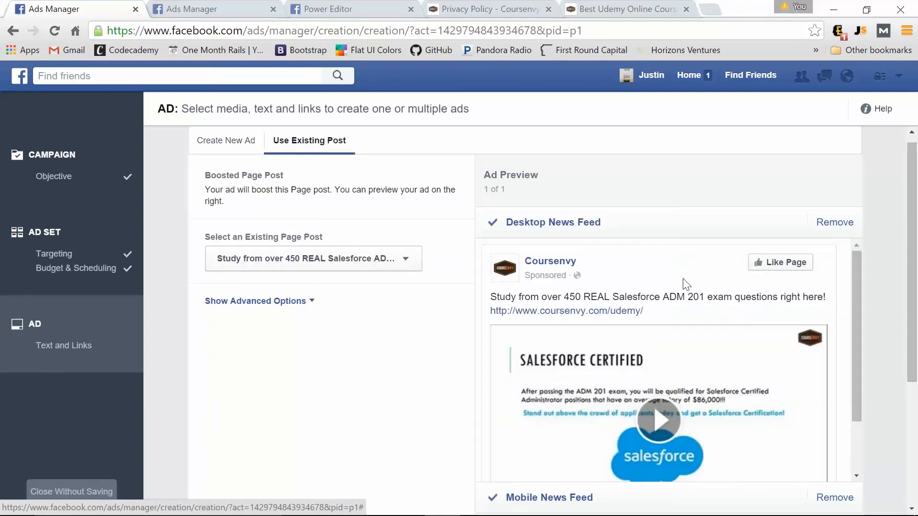
scroll(670, 297, down, 2)
scroll(636, 335, up, 3)
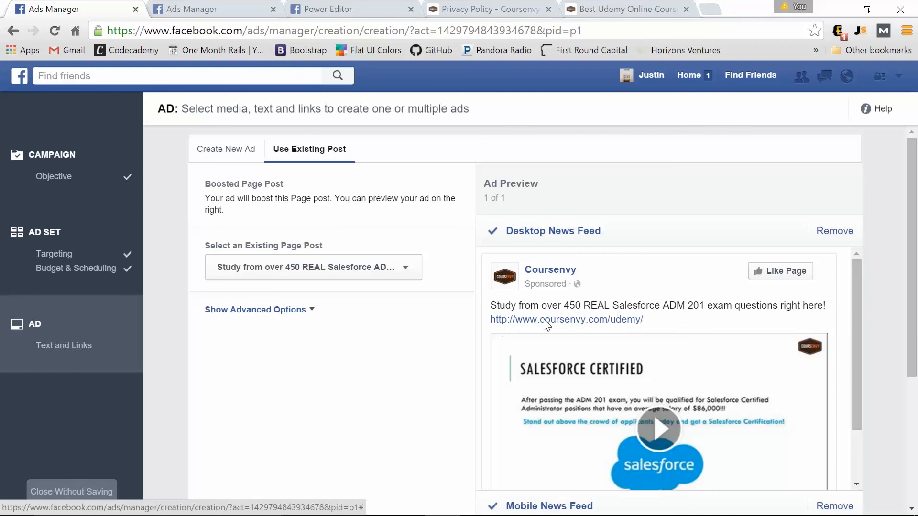
scroll(547, 325, down, 2)
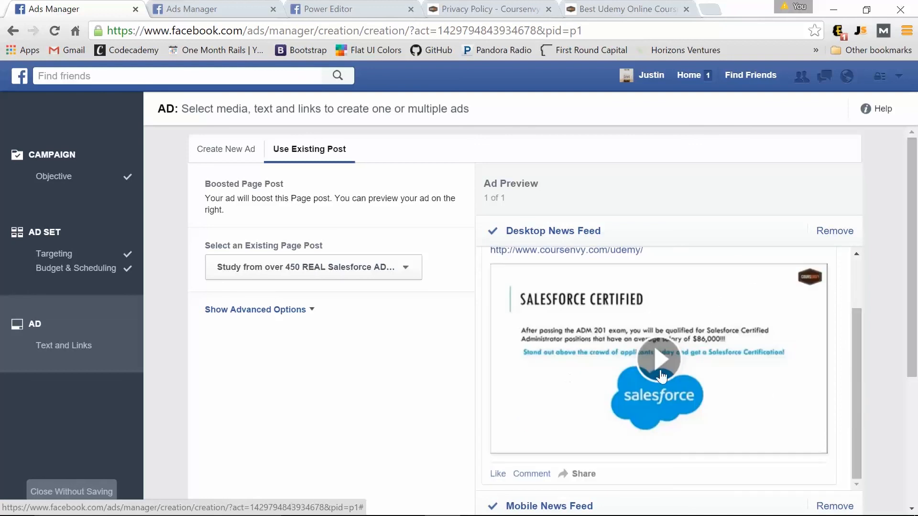
scroll(574, 268, down, 3)
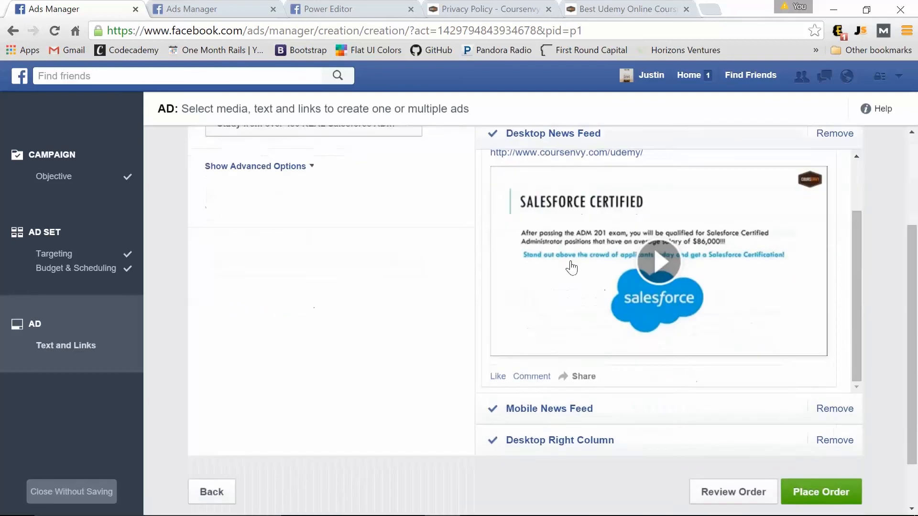